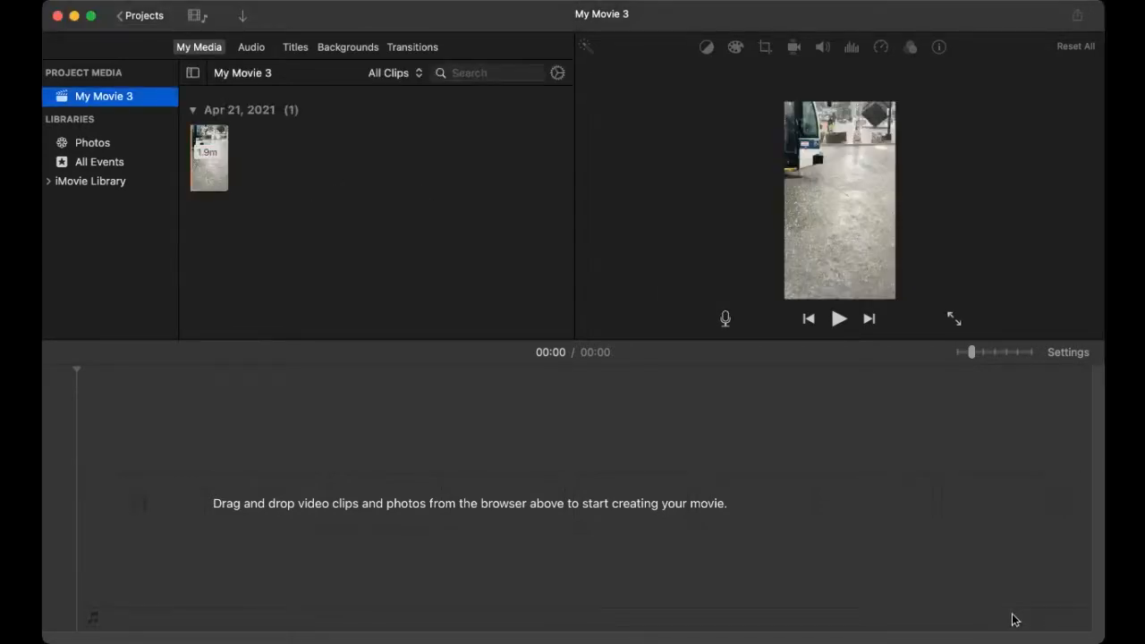
Step: Select the 1.9-minute rainy street clip in My Media and preview it in the viewer
click(656, 461)
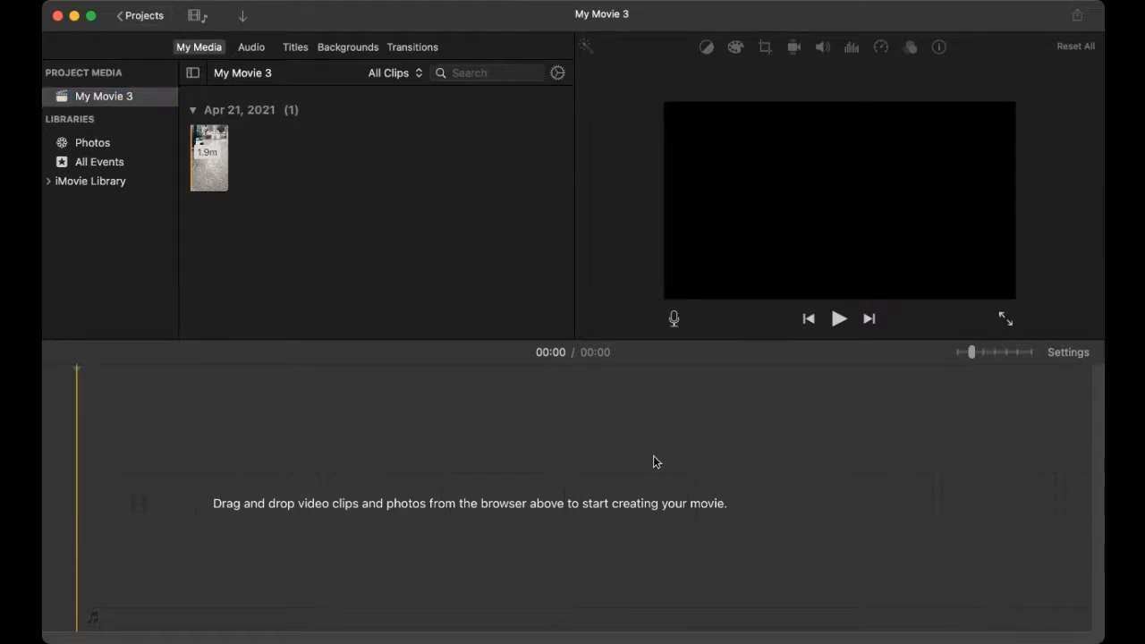
click(218, 181)
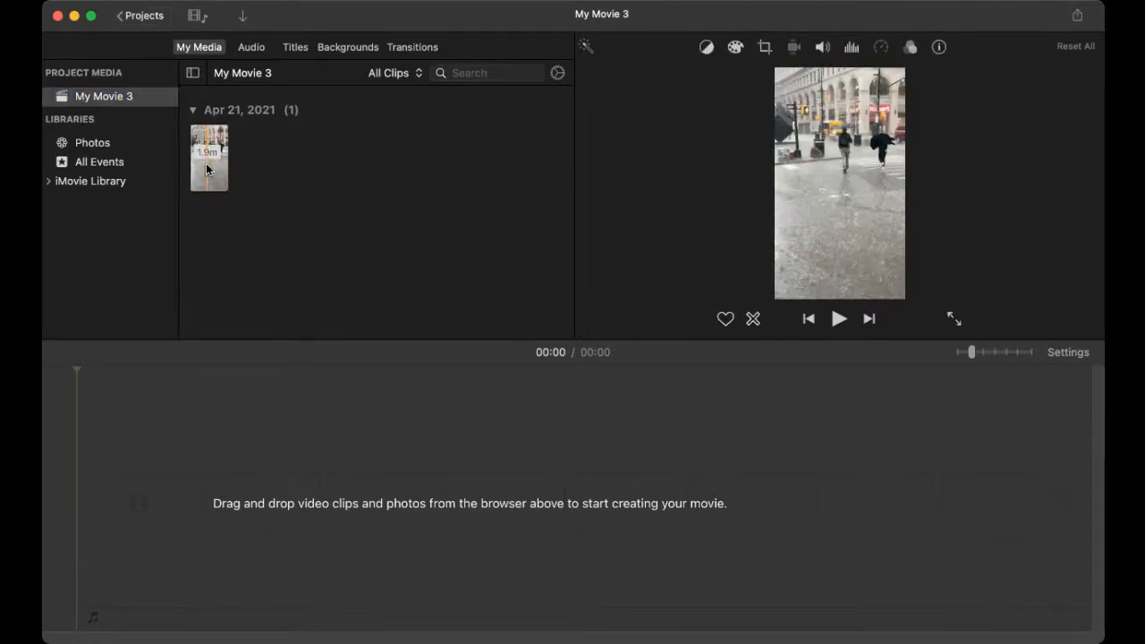
click(213, 178)
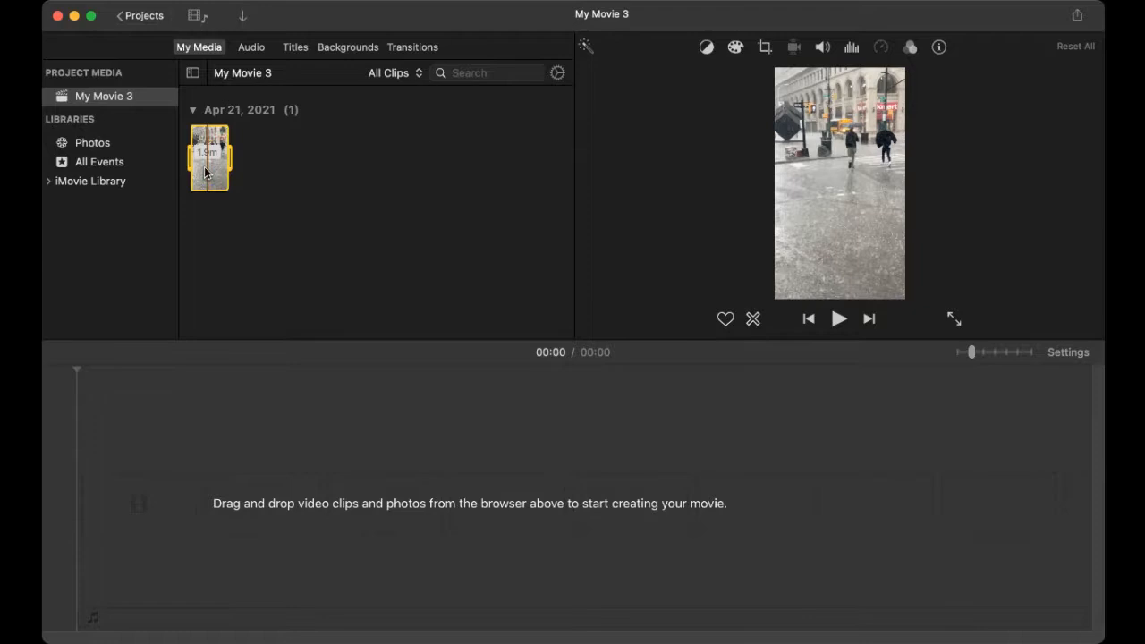
Step: Place the rainy street clip on the empty timeline and zoom the timeline in on it
drag(205, 173, 251, 503)
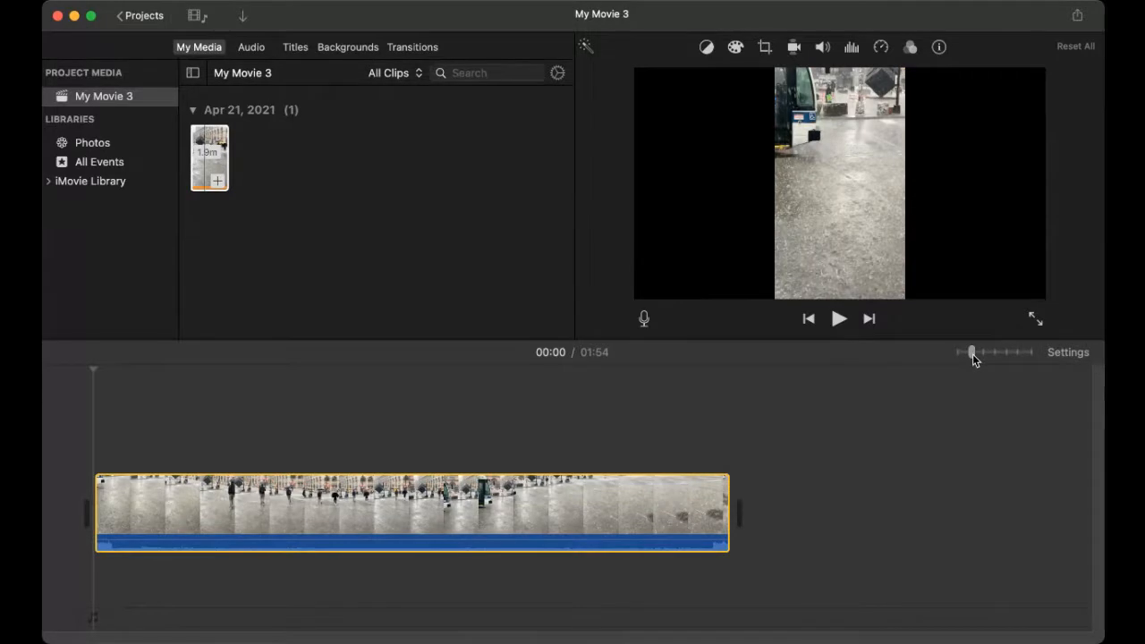
drag(973, 352, 999, 356)
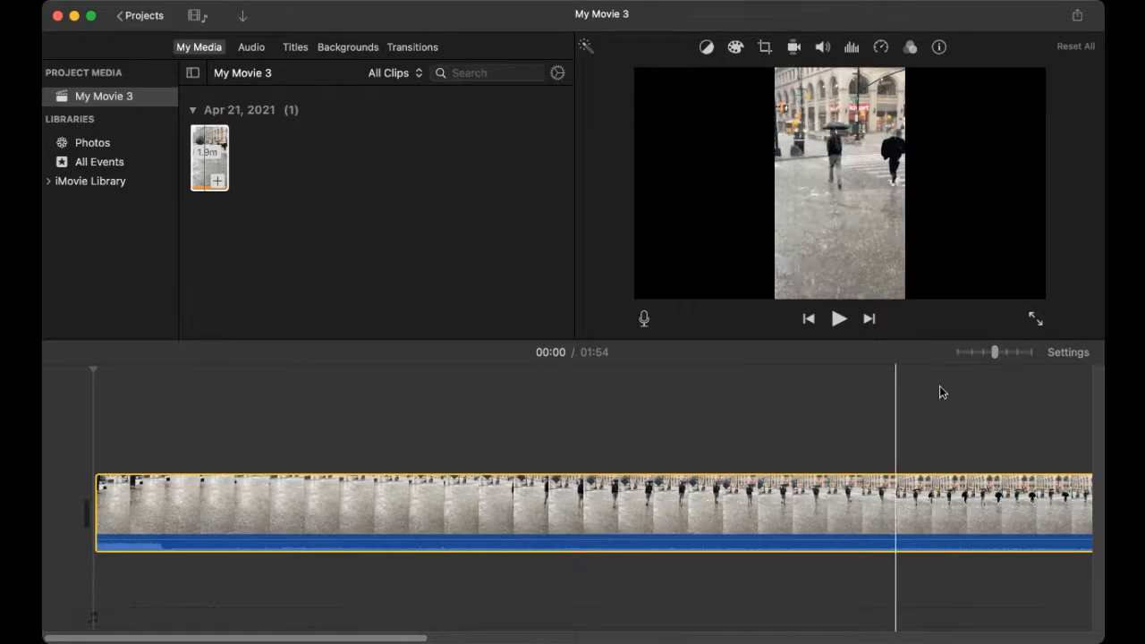
Step: Play the street clip, then park the playhead at 00:04 to split it there
click(839, 319)
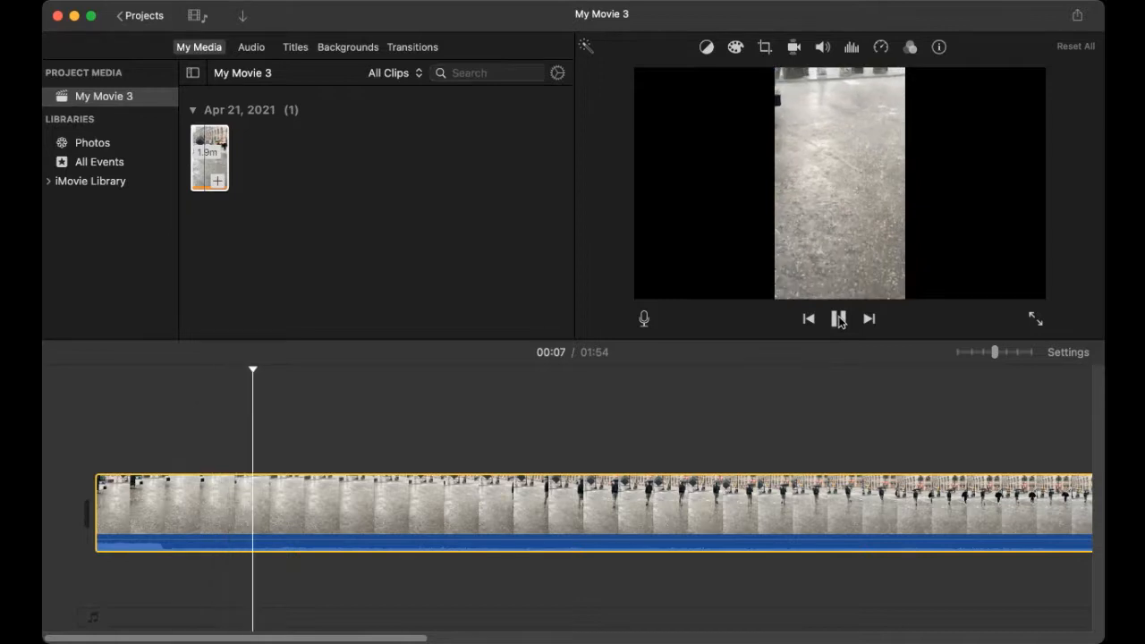
click(839, 320)
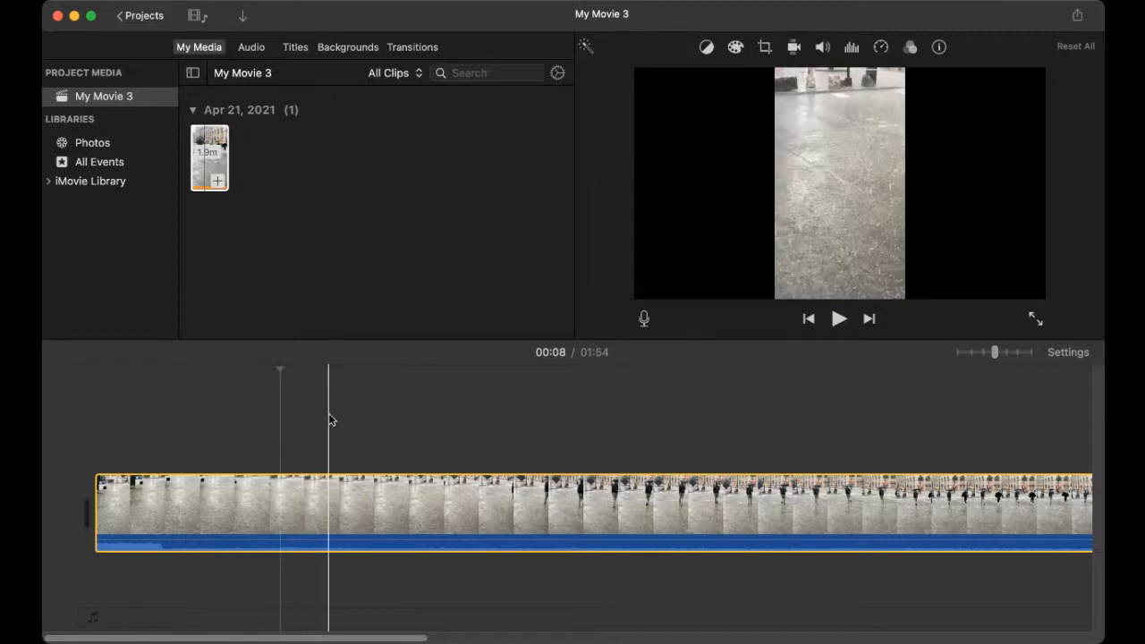
click(173, 517)
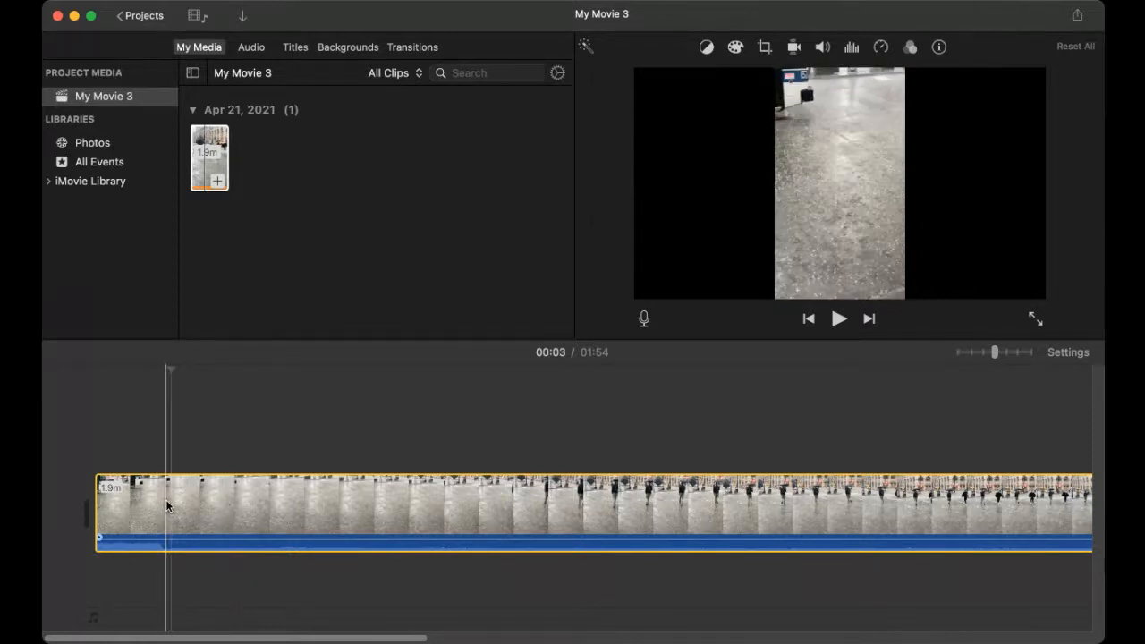
click(185, 506)
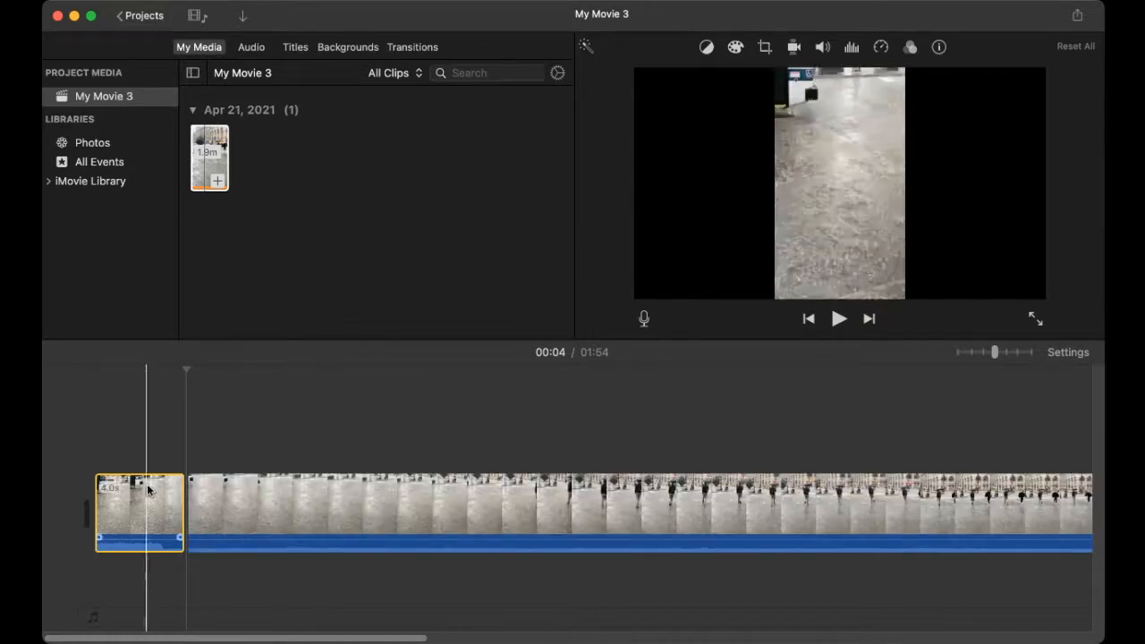
click(292, 502)
click(171, 515)
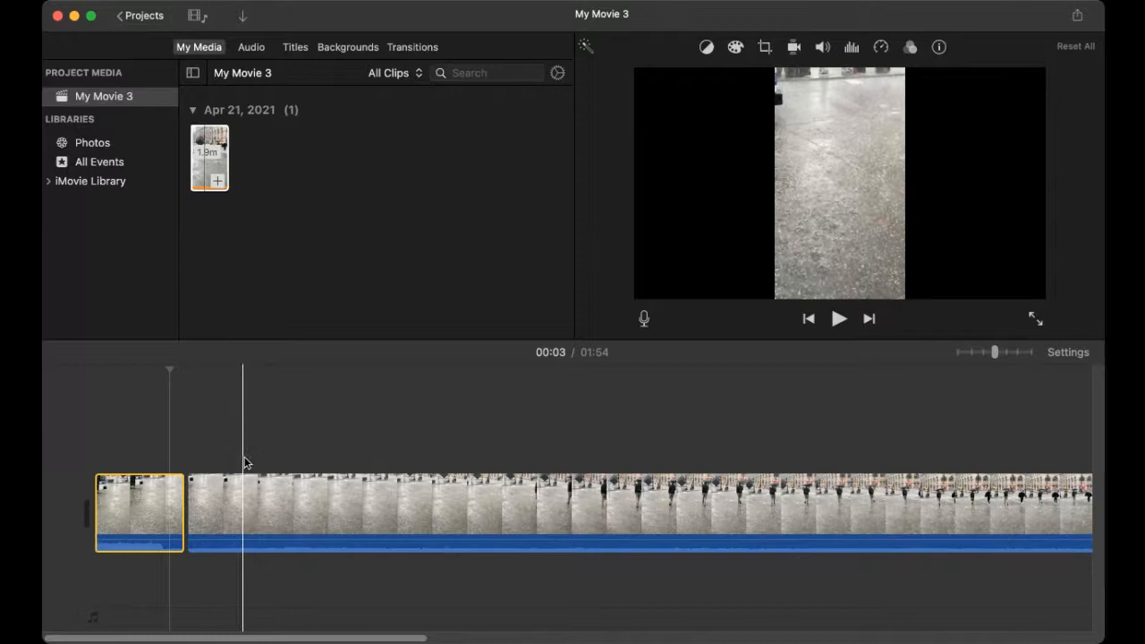
click(272, 507)
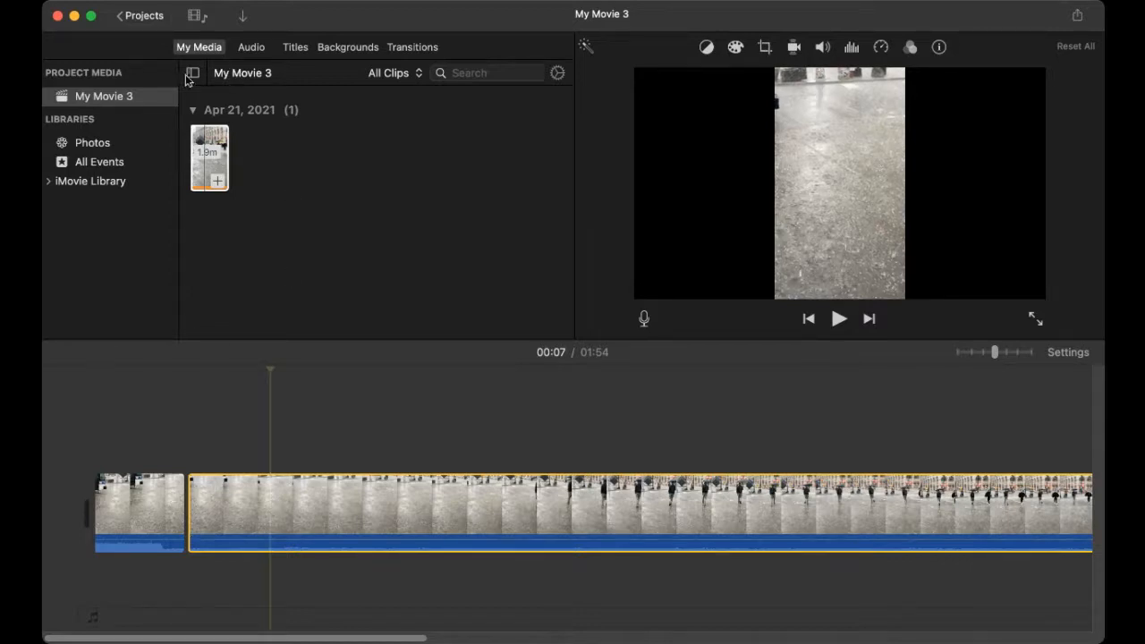
Step: Browse the title styles such as Centered, Lower Third and Scrolling Credits
click(297, 52)
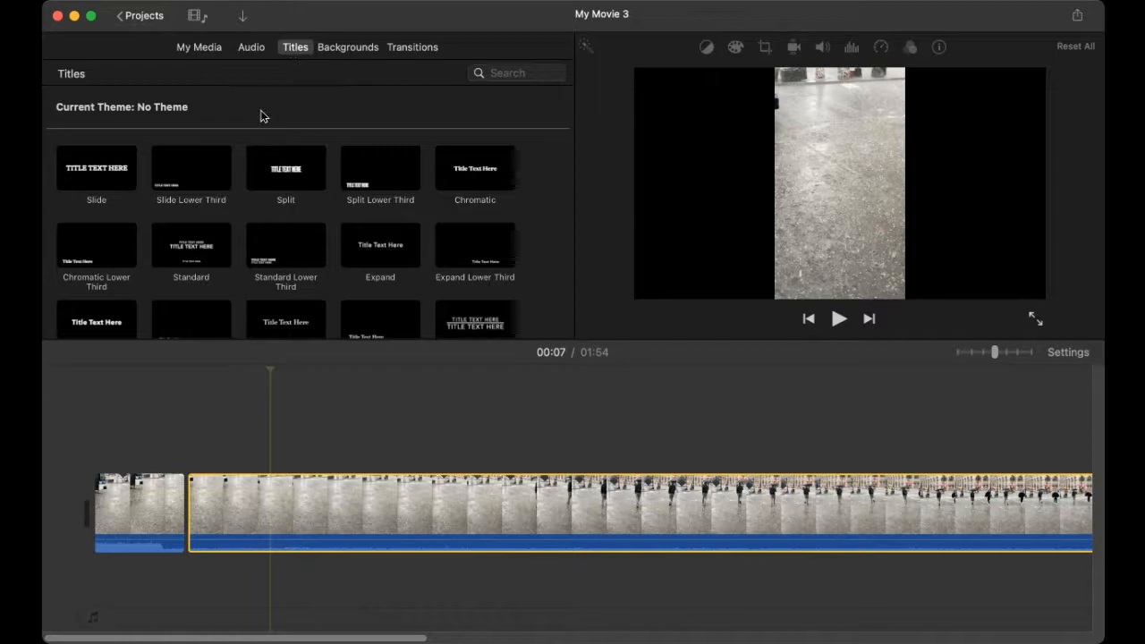
scroll(269, 217, down, 3)
scroll(266, 217, down, 5)
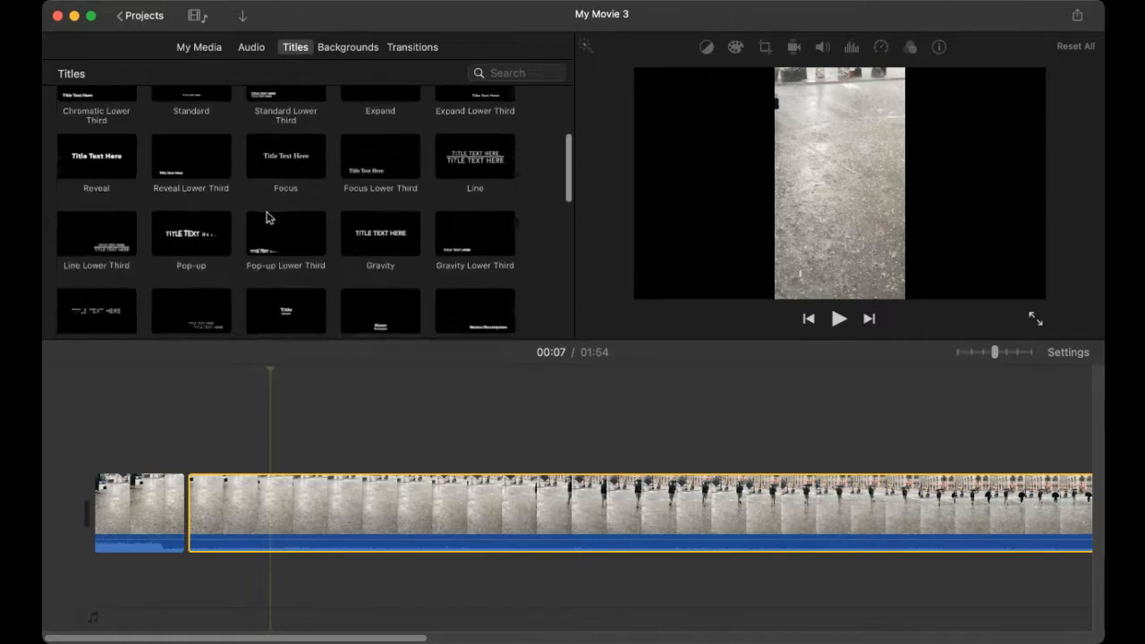
scroll(267, 218, down, 3)
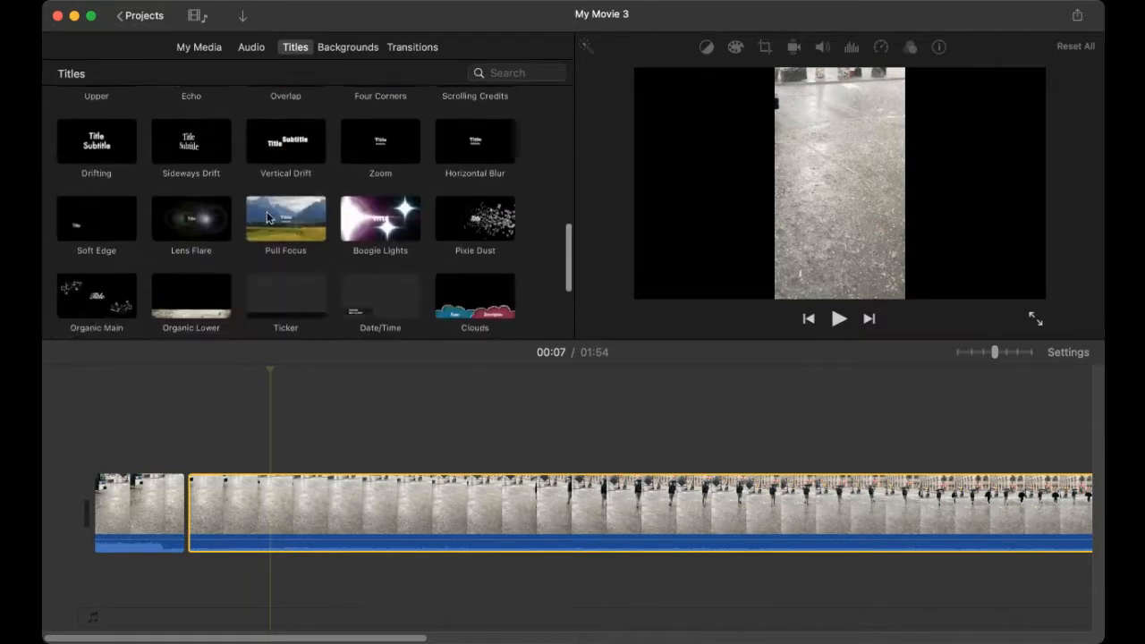
scroll(266, 218, down, 2)
scroll(267, 217, up, 2)
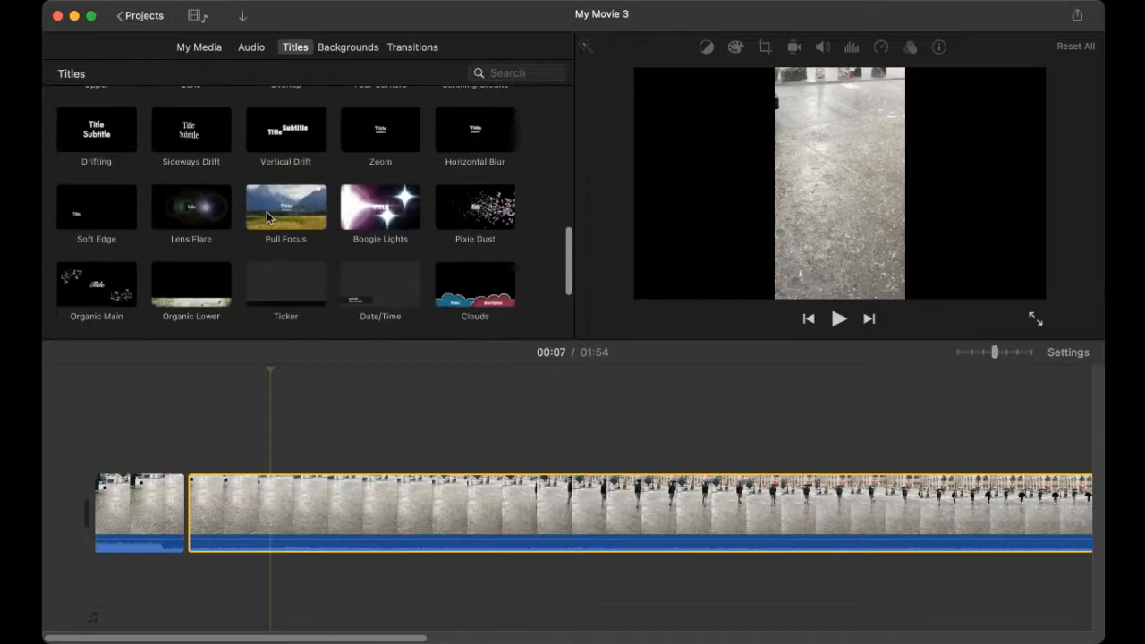
scroll(267, 217, up, 5)
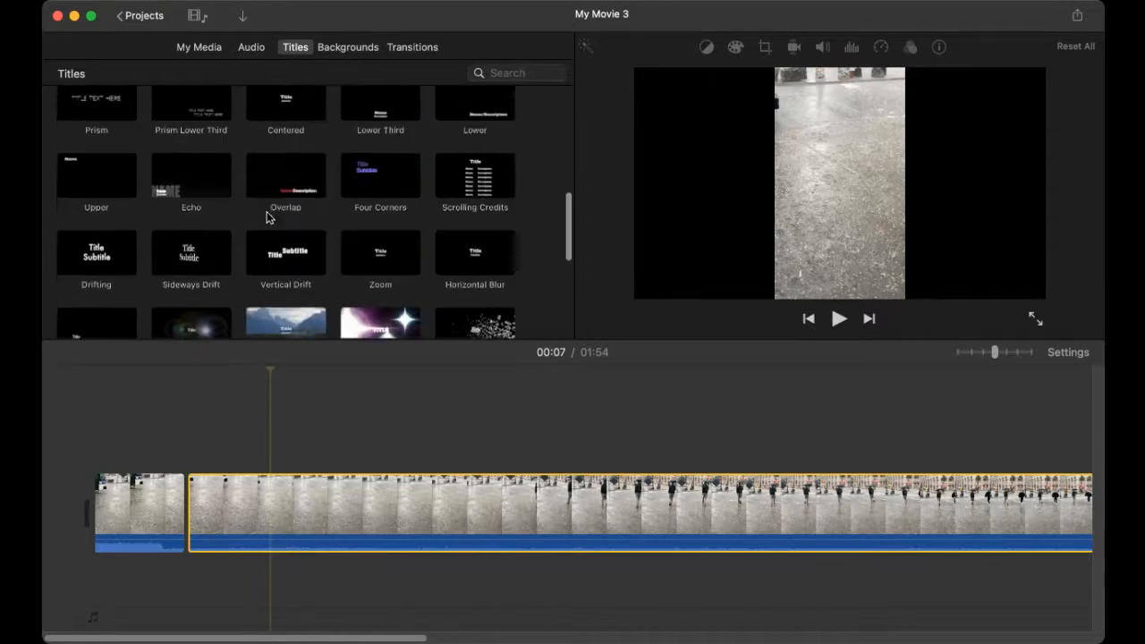
scroll(267, 218, up, 2)
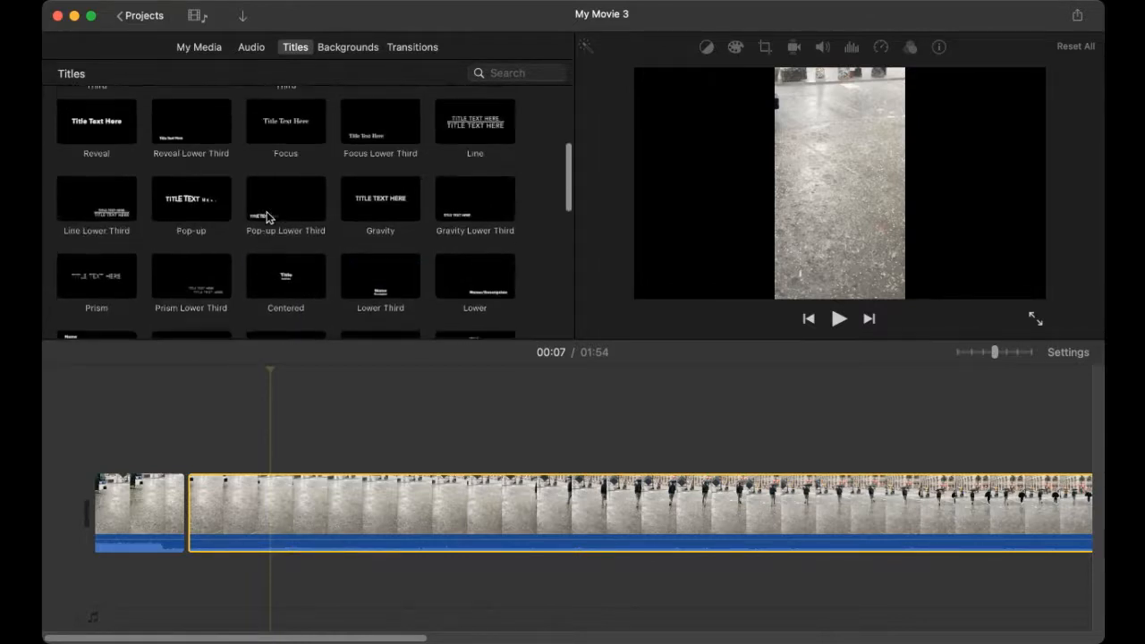
scroll(265, 214, up, 3)
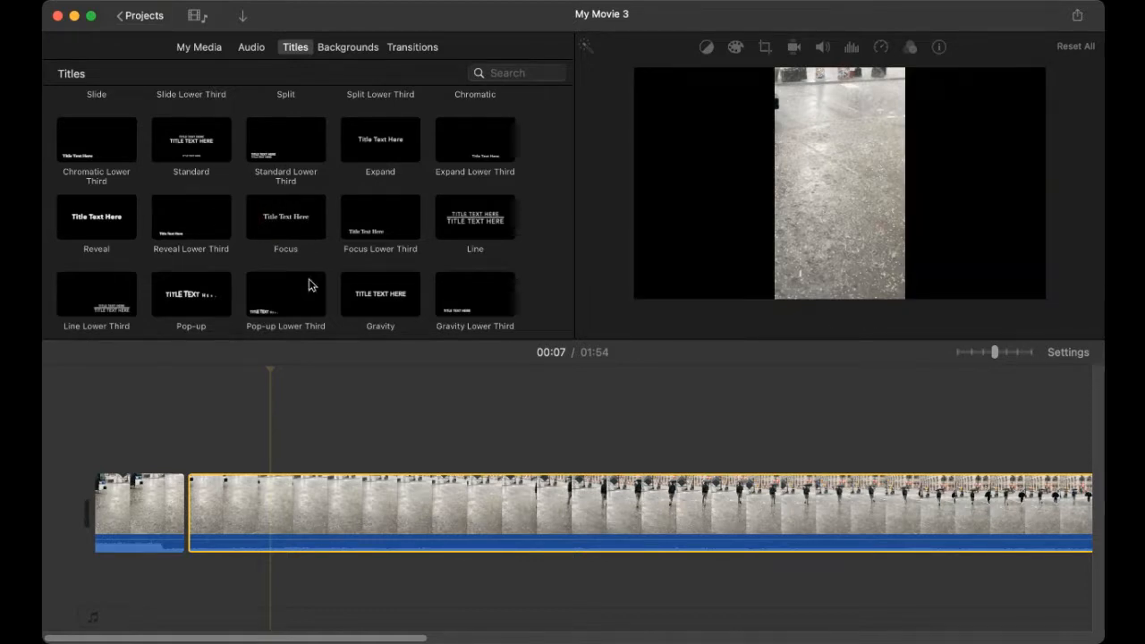
scroll(327, 265, down, 5)
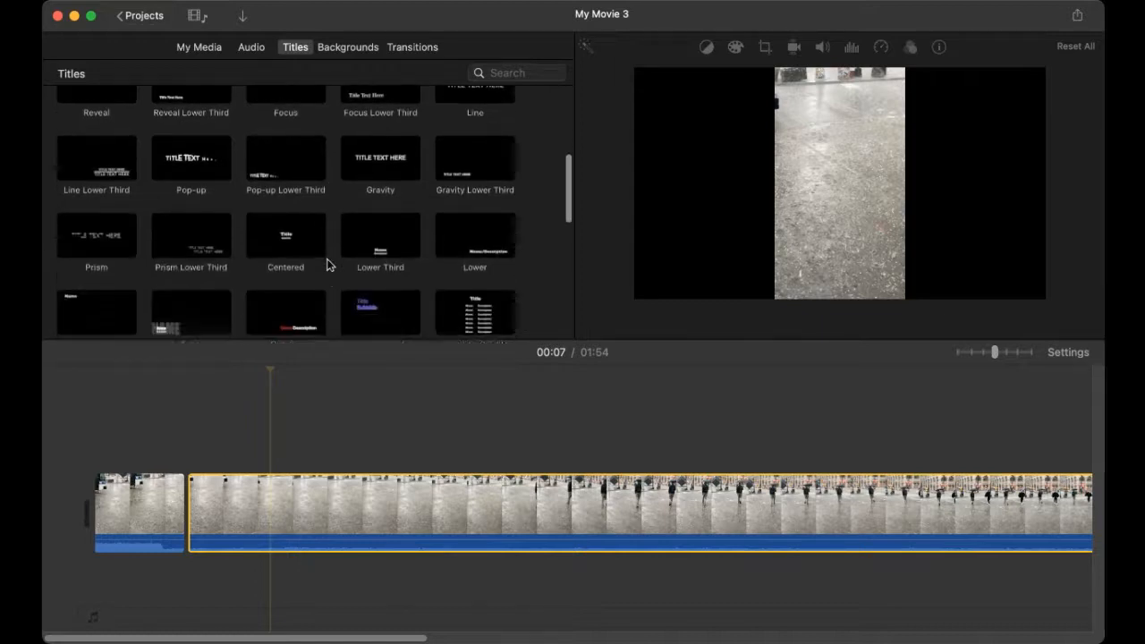
scroll(327, 264, down, 2)
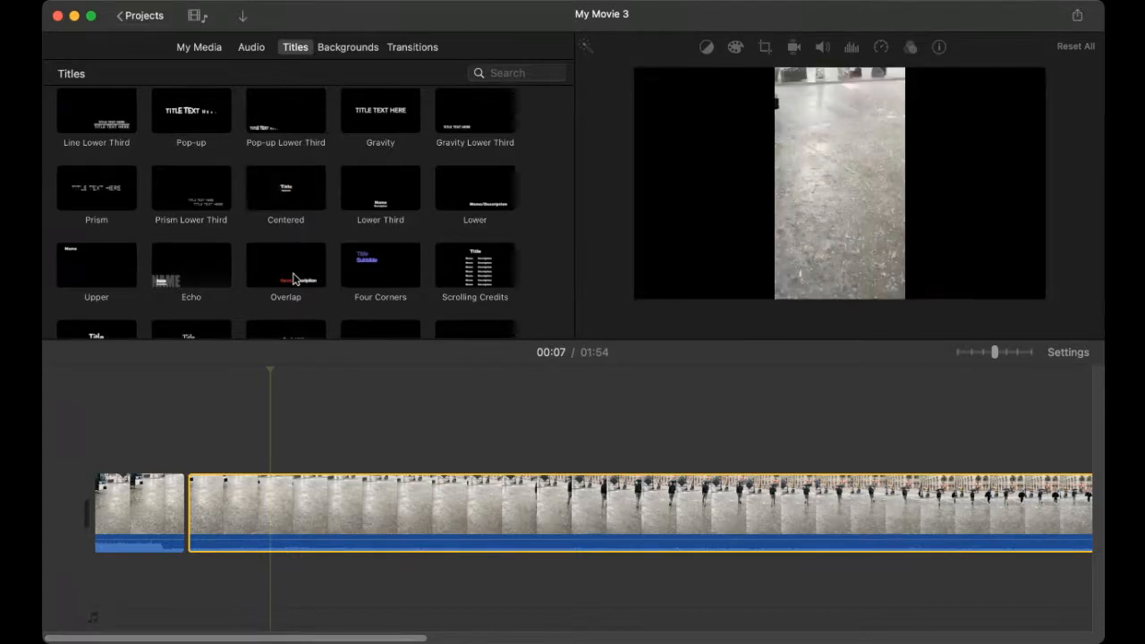
Step: Add a 4-second Overlap title over the street clip at the playhead
click(296, 279)
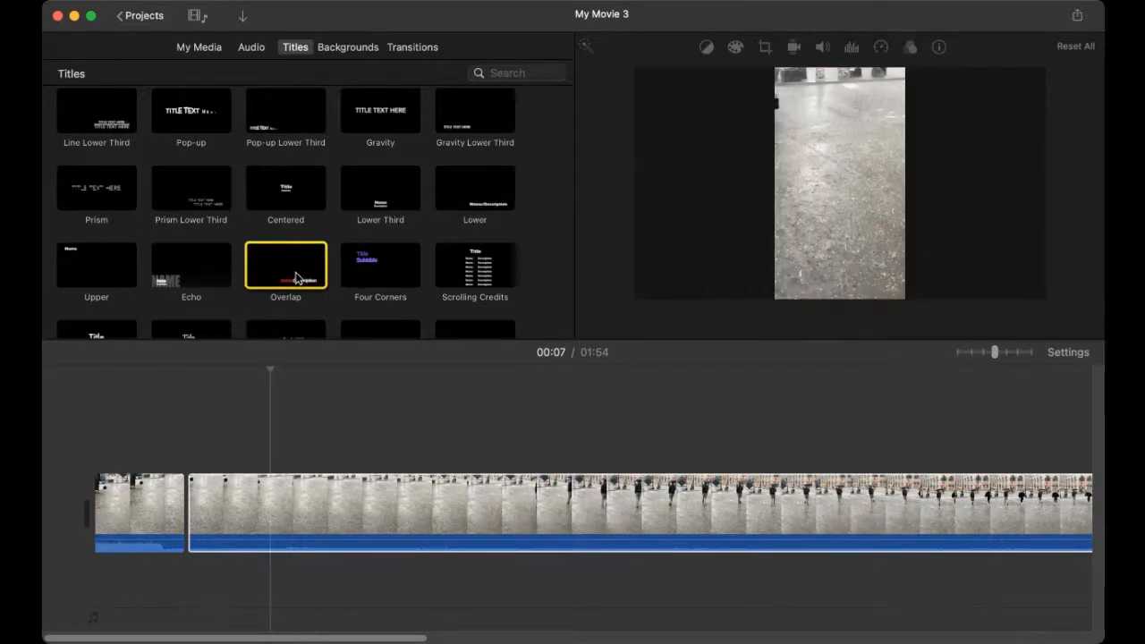
double_click(296, 279)
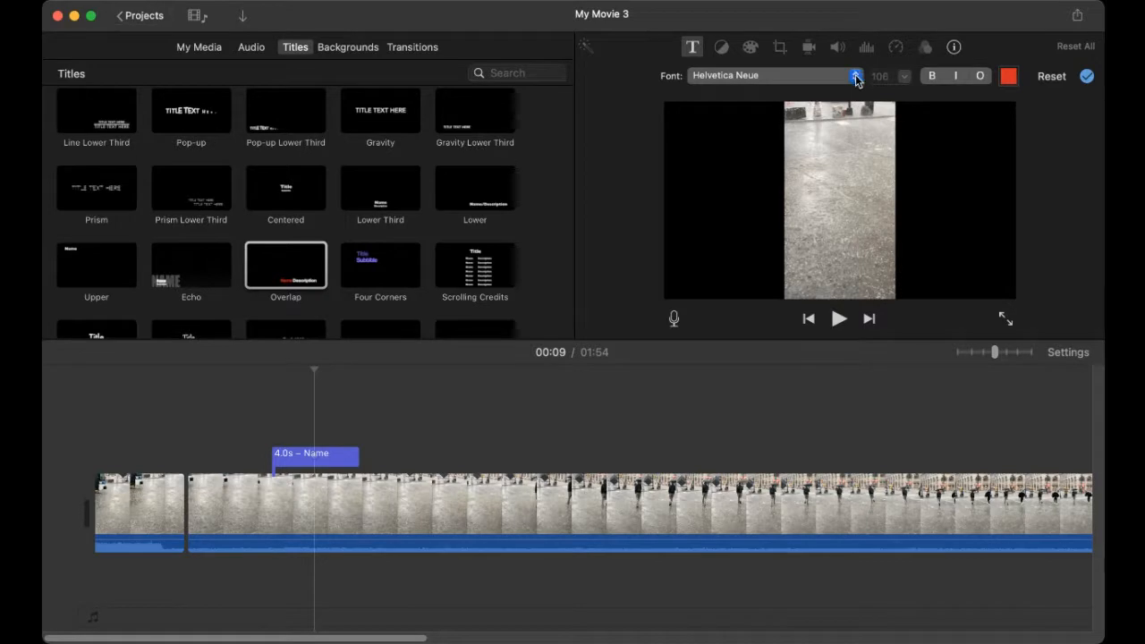
Step: Make the Overlap title read 'HELP ME' in bold and play it back to check
click(931, 76)
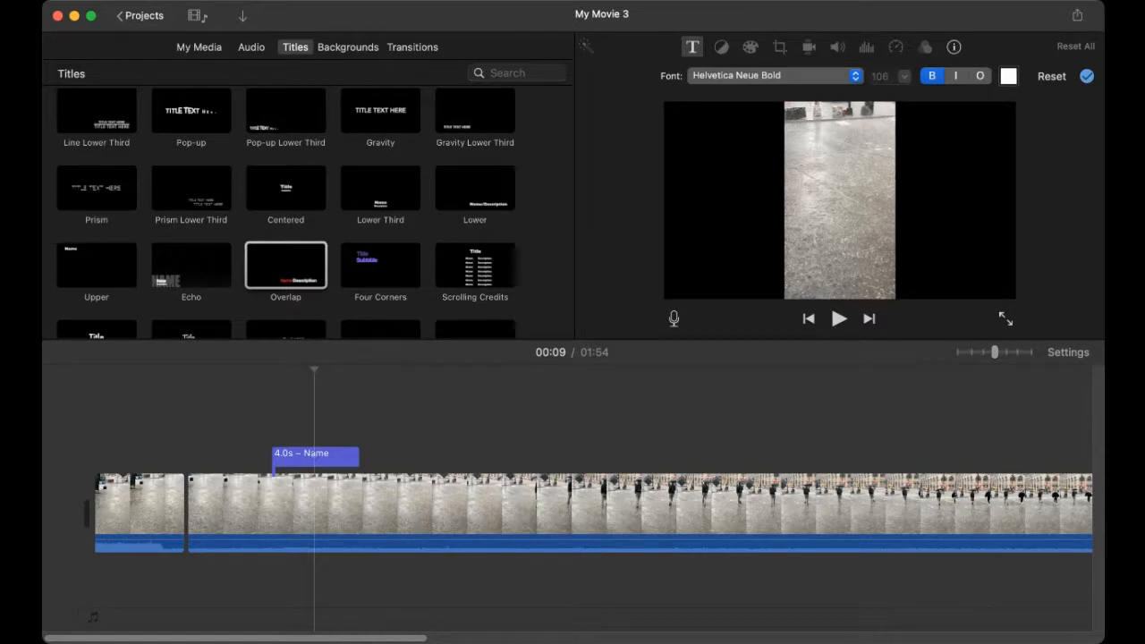
key(Return)
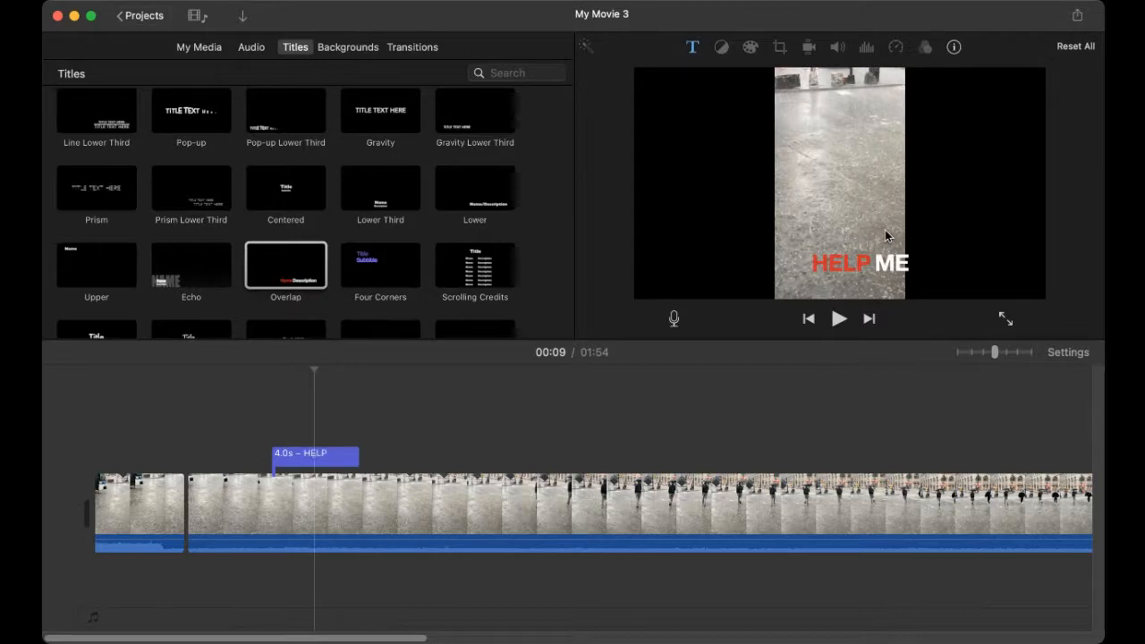
click(838, 320)
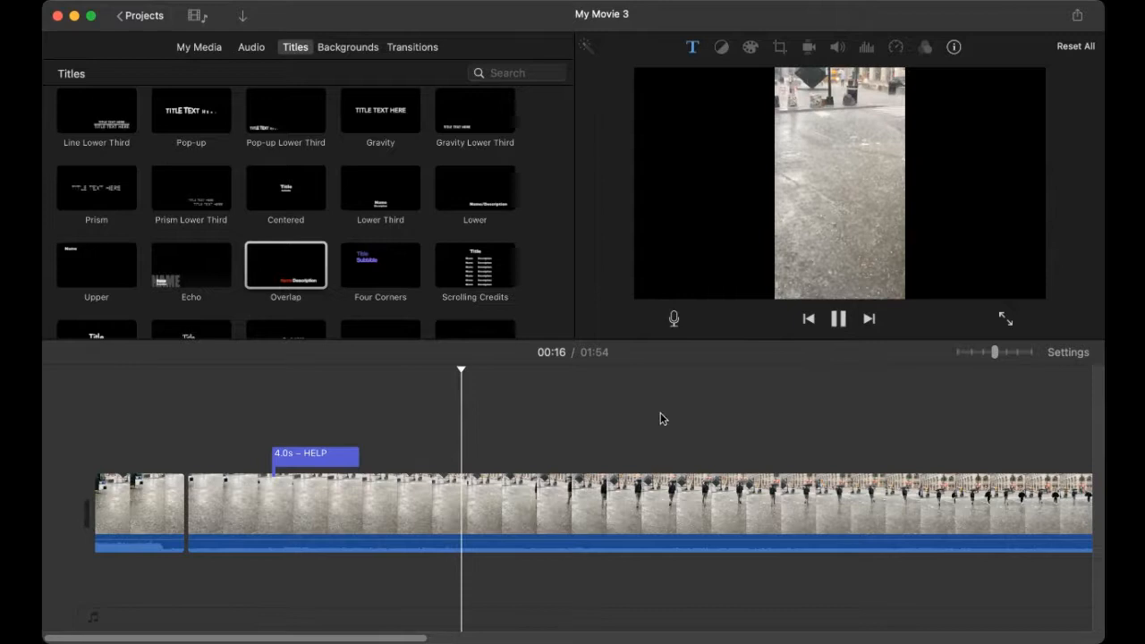
click(254, 501)
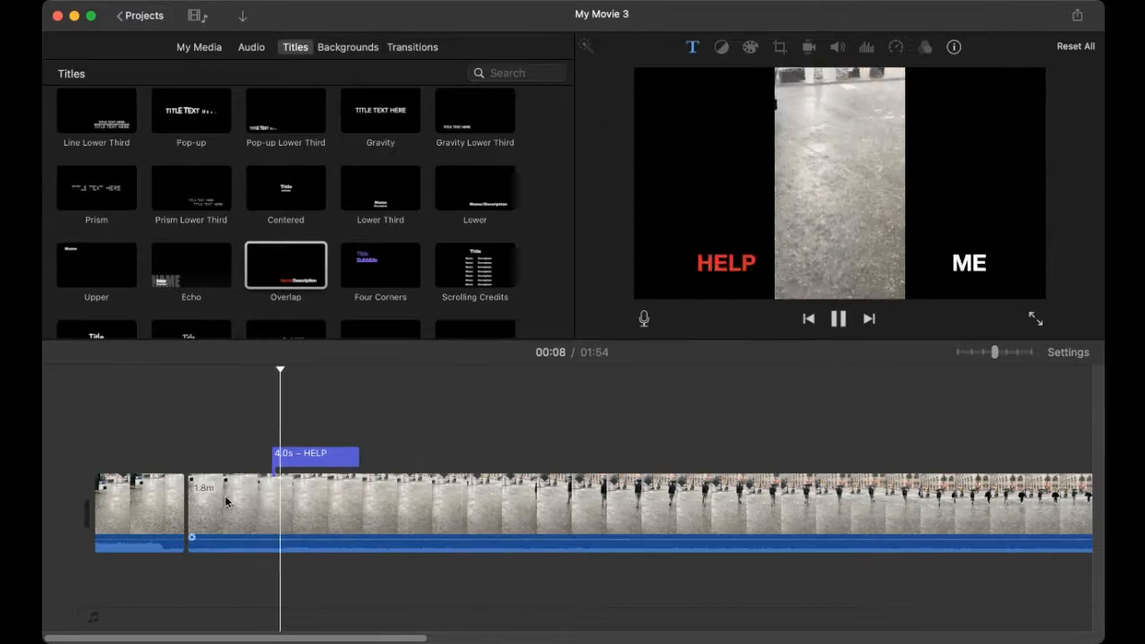
key(space)
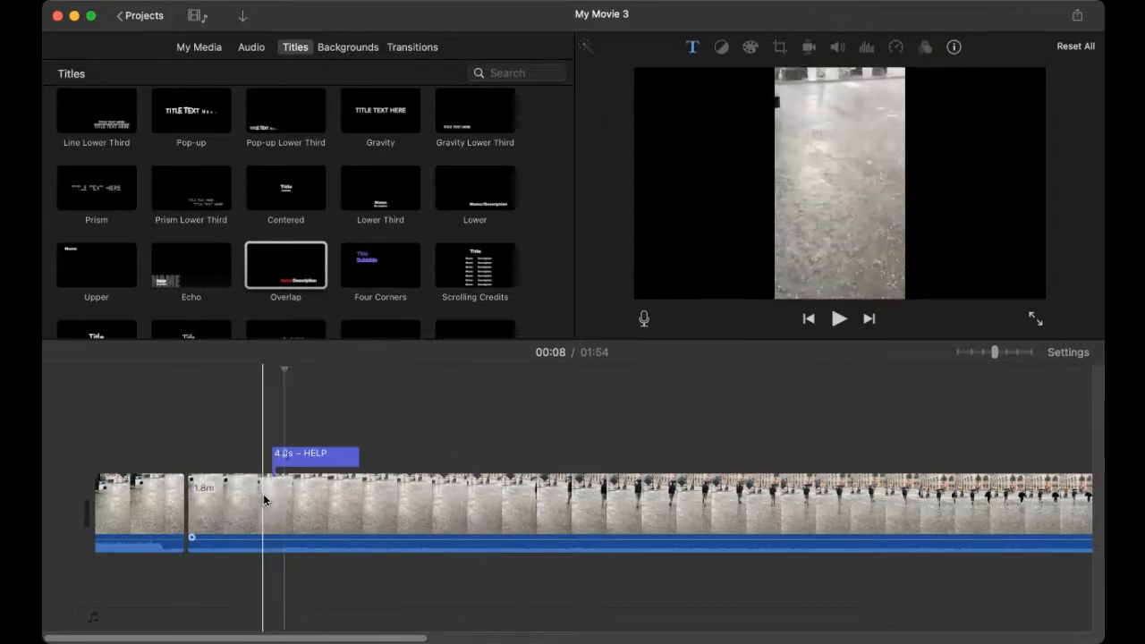
click(263, 496)
key(space)
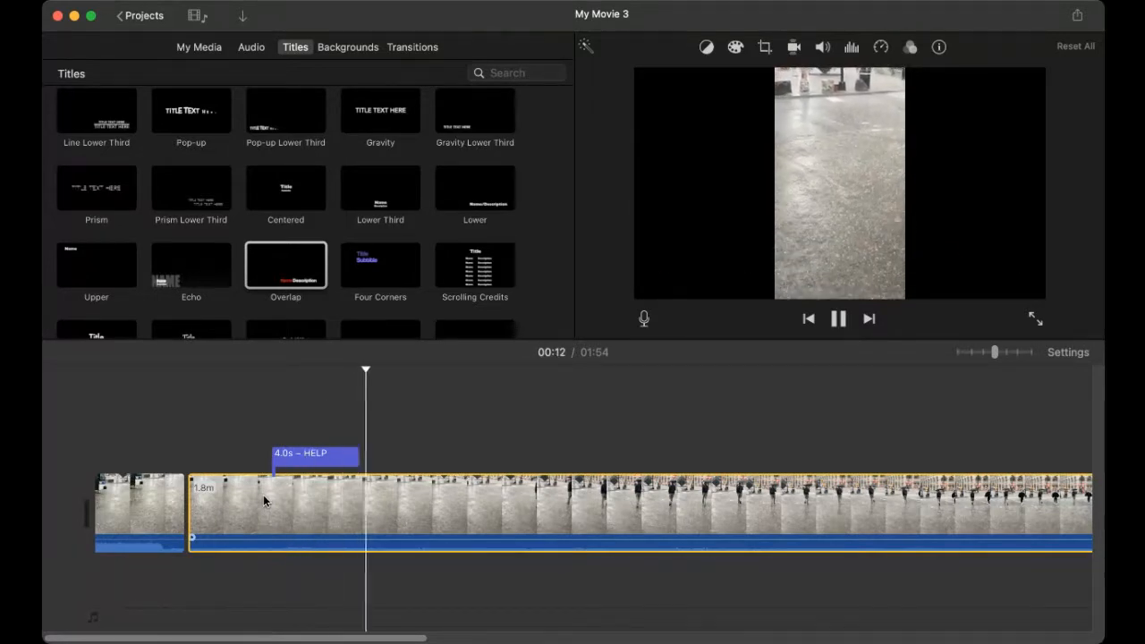
click(249, 499)
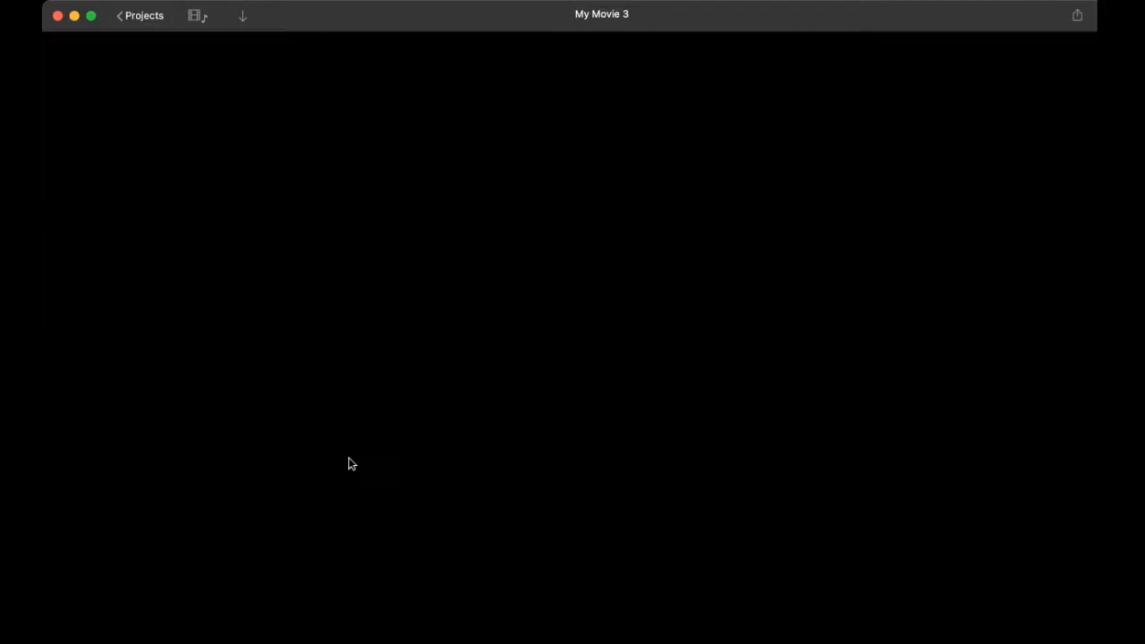
Step: Shift the HELP ME title slightly later and lengthen it to 6.0 seconds
click(347, 462)
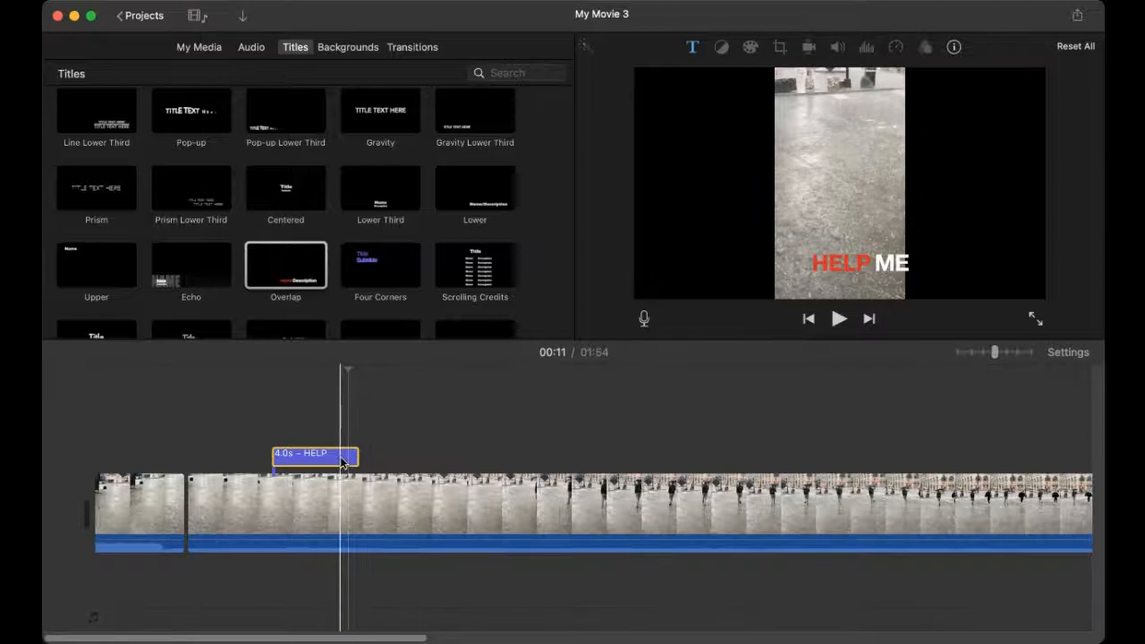
mouse_move(342, 461)
mouse_down()
mouse_move(424, 461)
mouse_move(279, 456)
mouse_move(421, 457)
mouse_move(352, 458)
mouse_up()
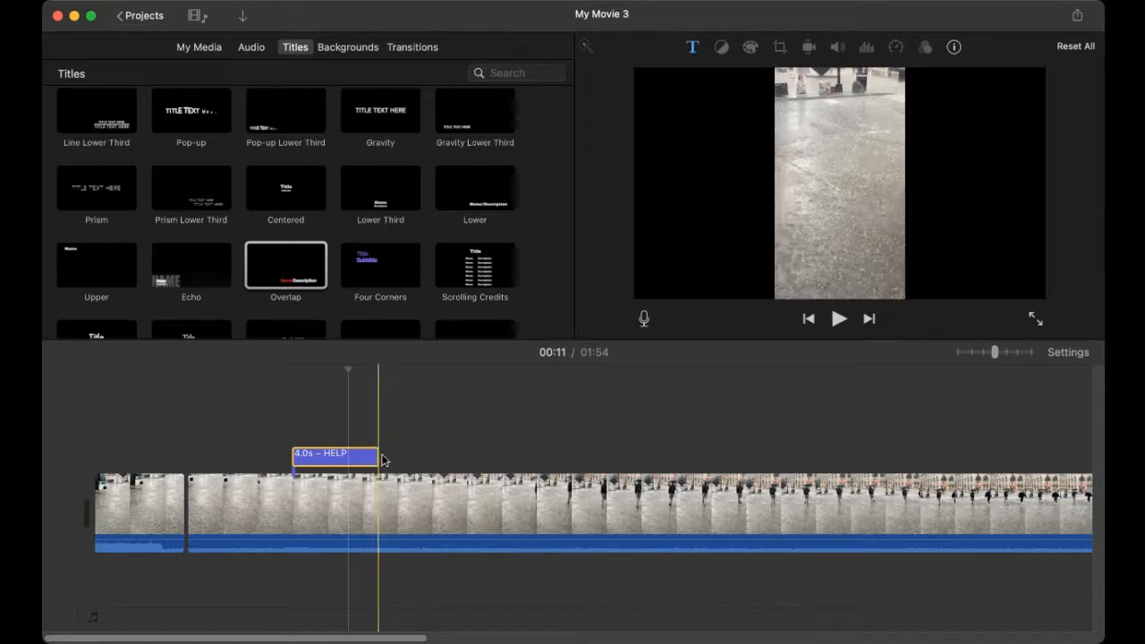
drag(377, 456, 470, 452)
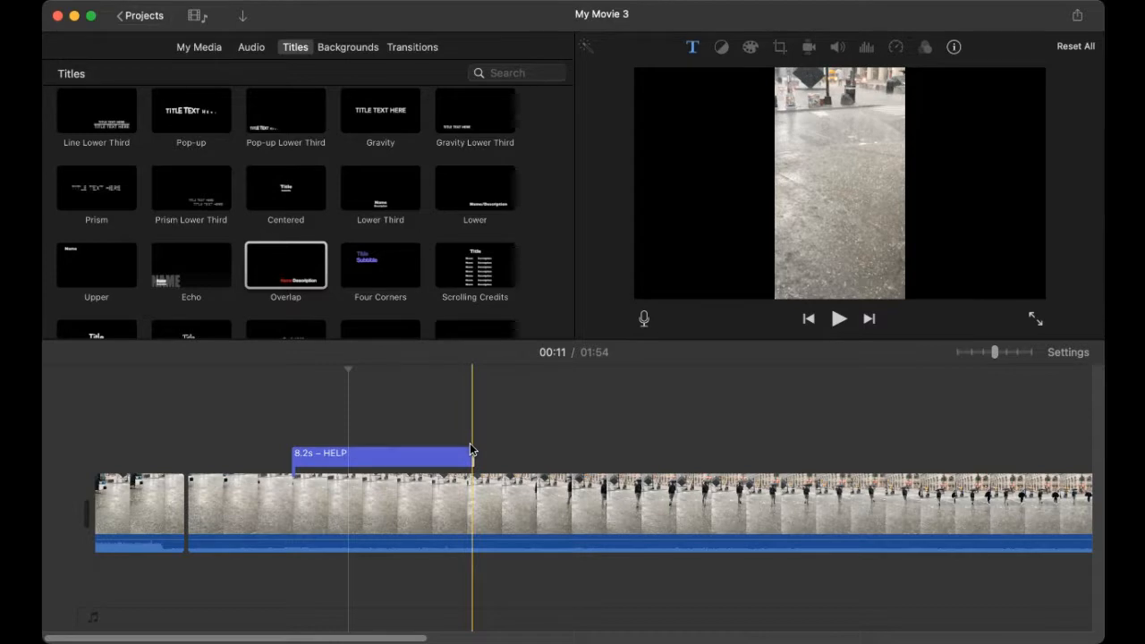
drag(455, 459, 385, 459)
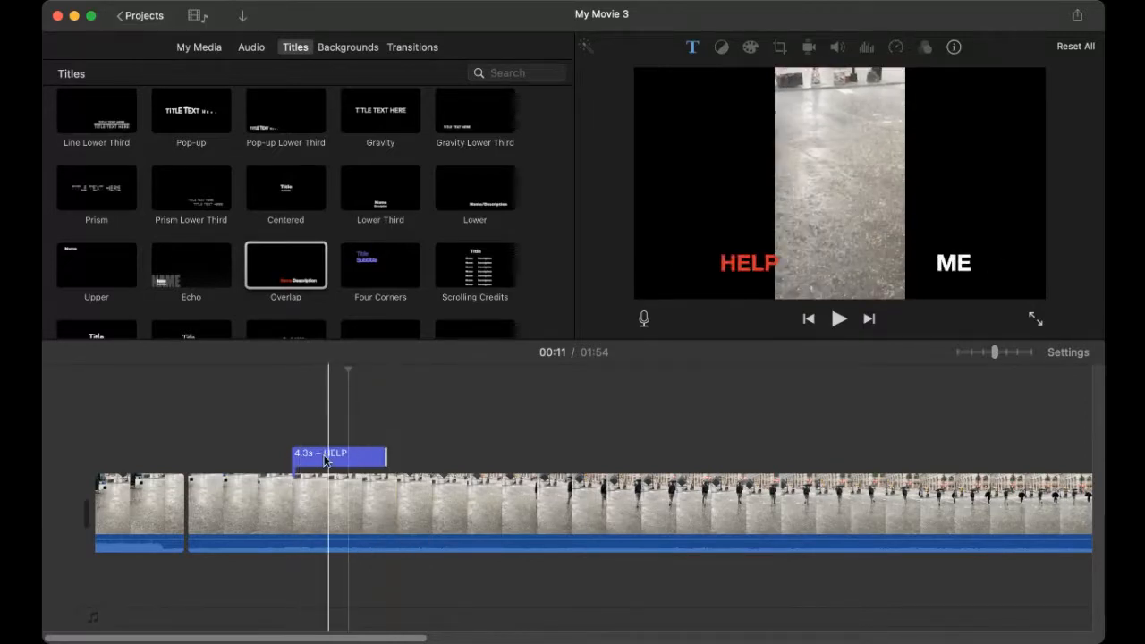
click(358, 458)
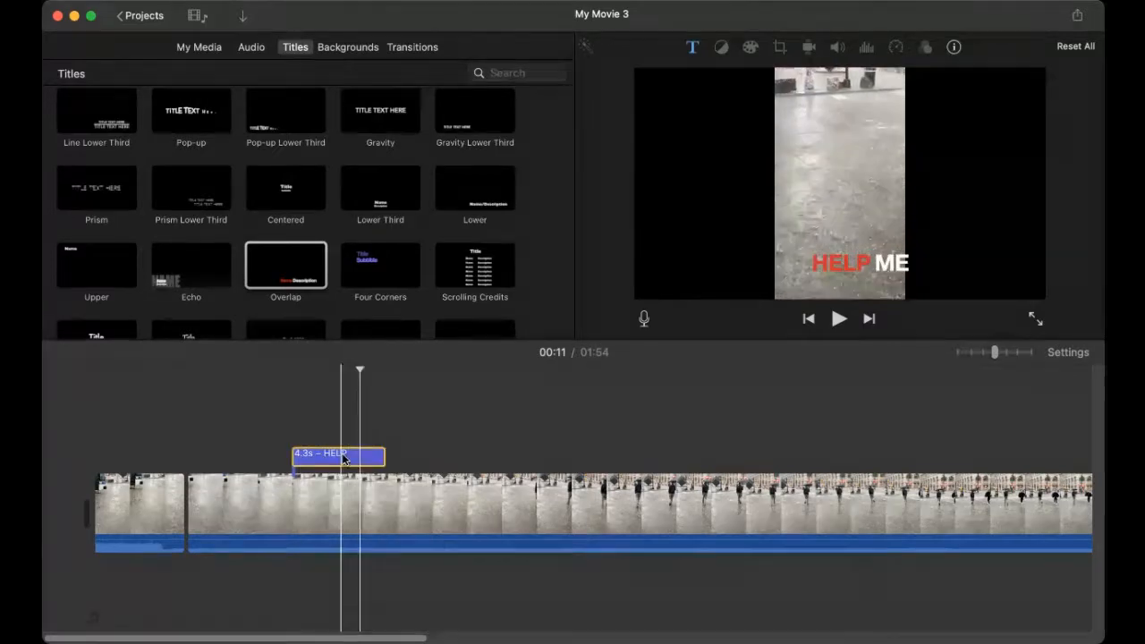
drag(320, 458, 405, 458)
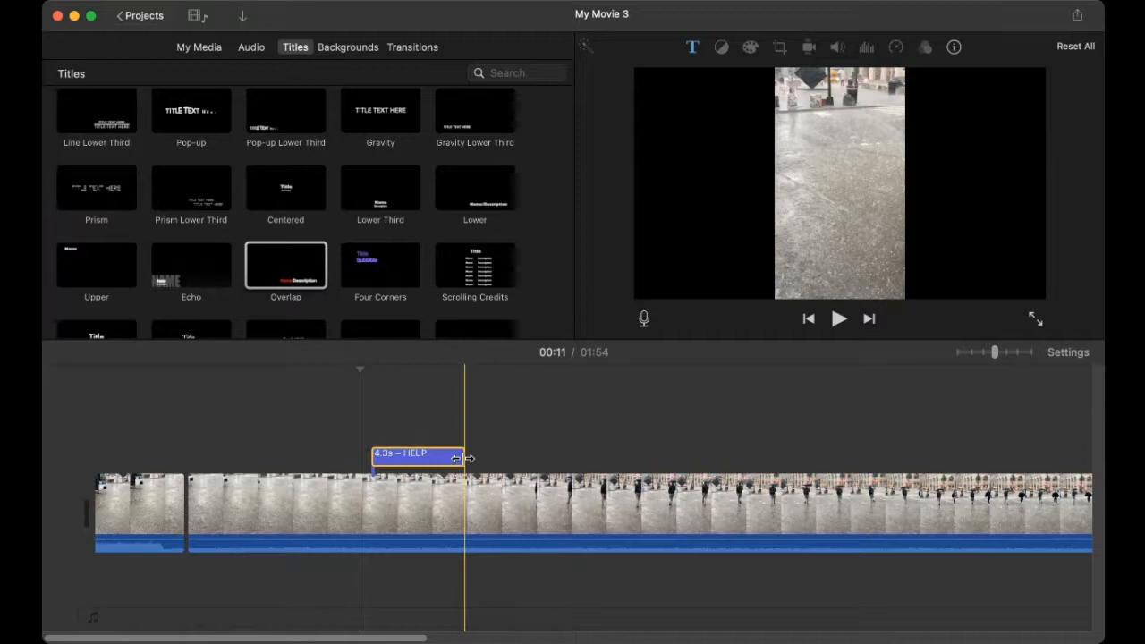
drag(455, 458, 503, 454)
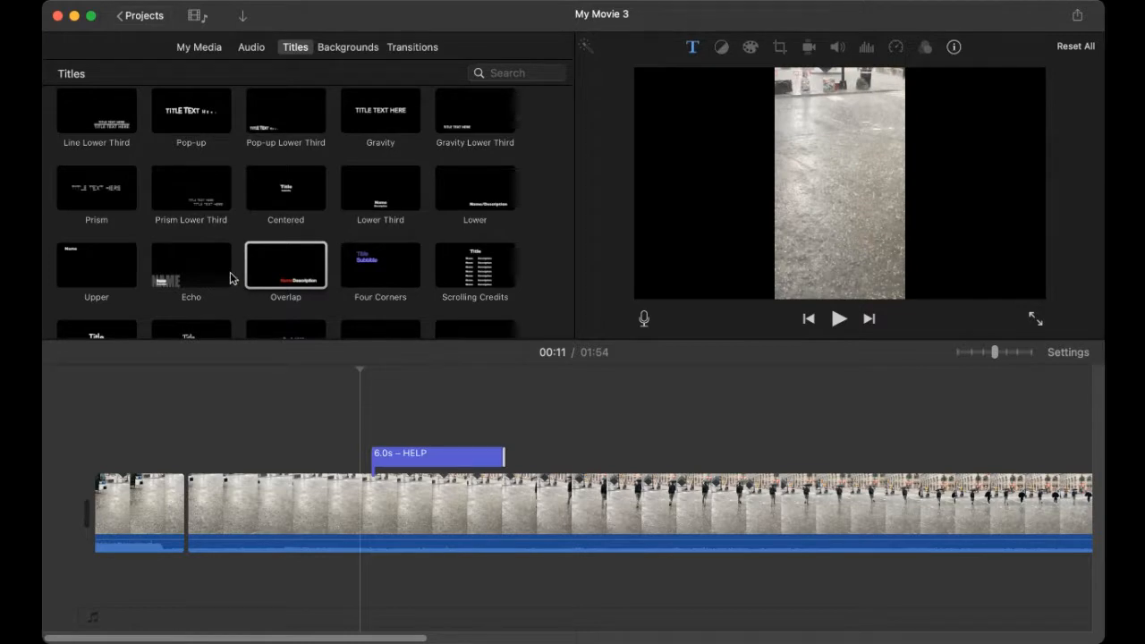
Step: Add a 4-second Zoom title over the street footage around 00:27
scroll(319, 204, down, 5)
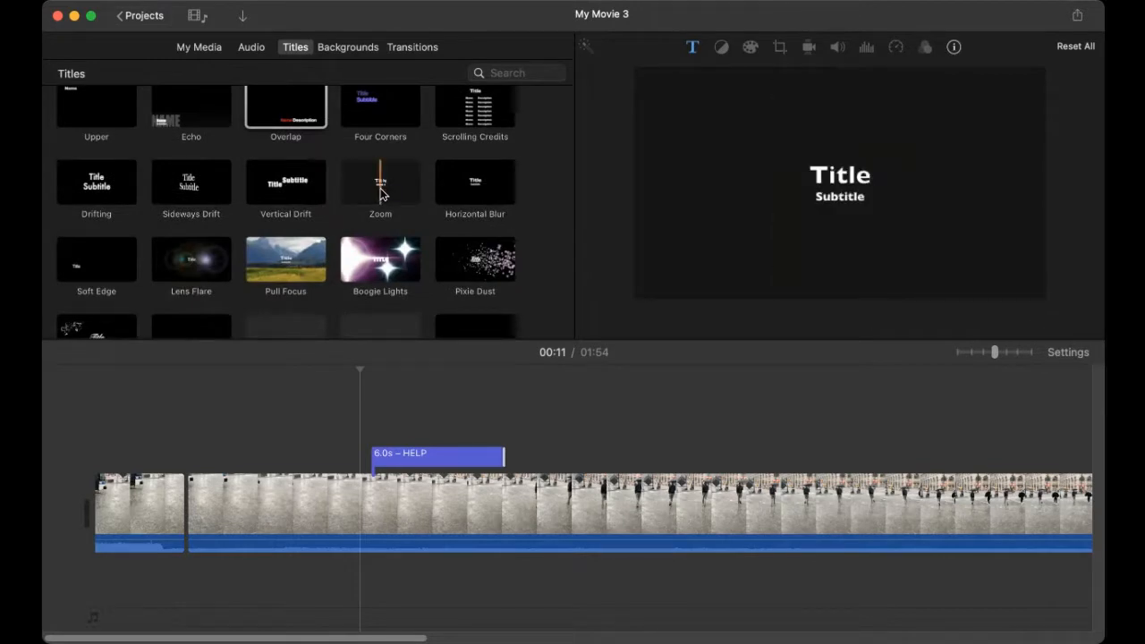
click(381, 194)
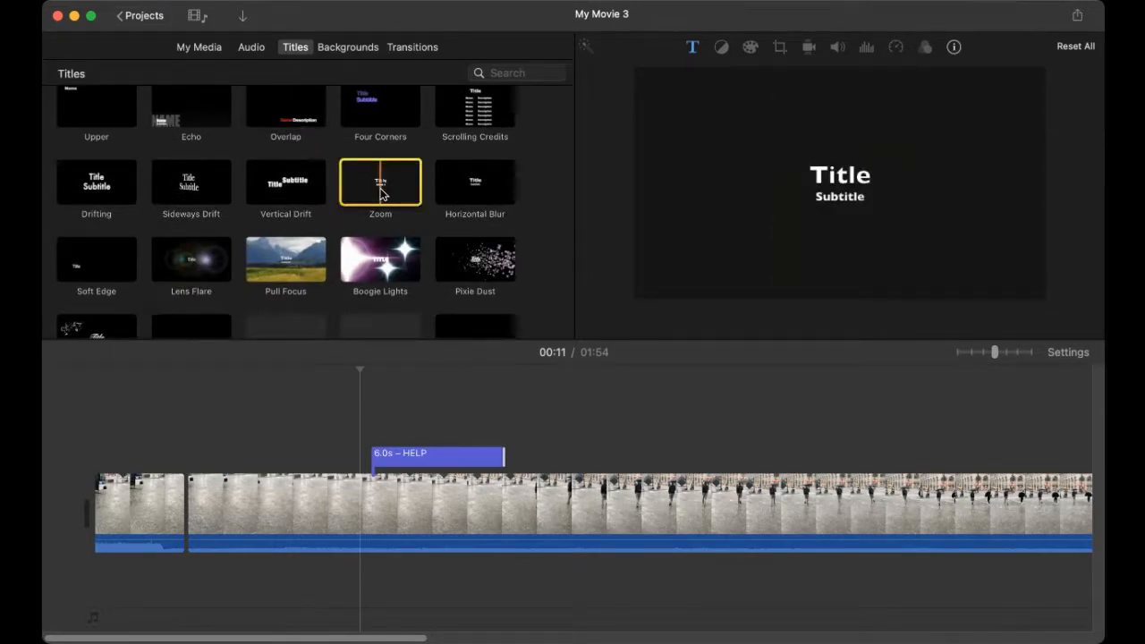
click(665, 484)
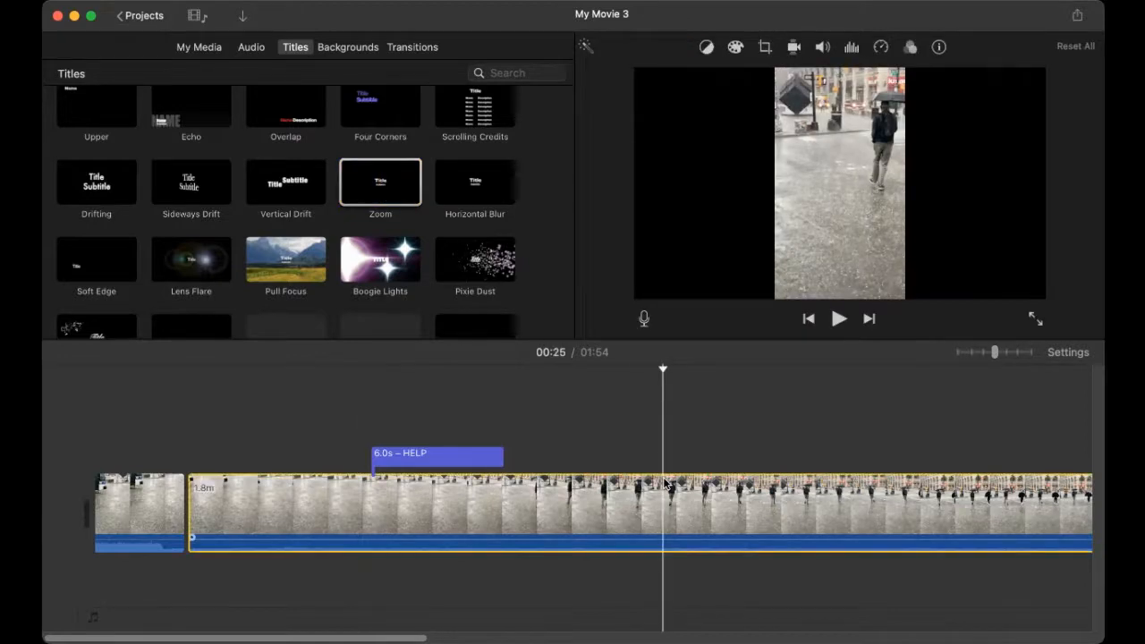
double_click(392, 195)
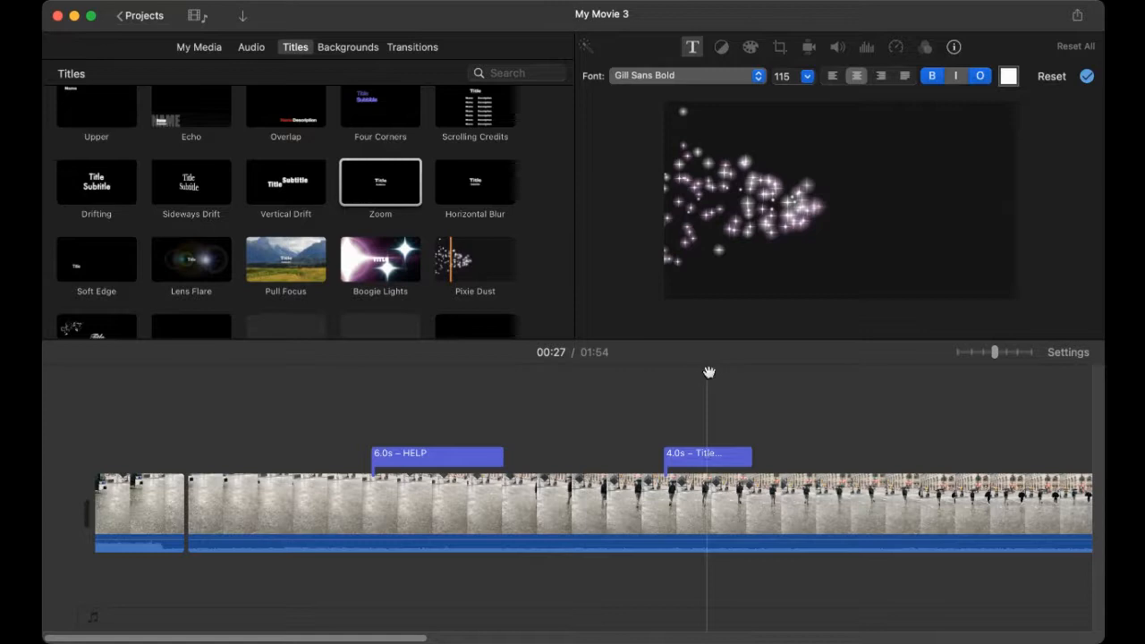
drag(708, 370, 701, 372)
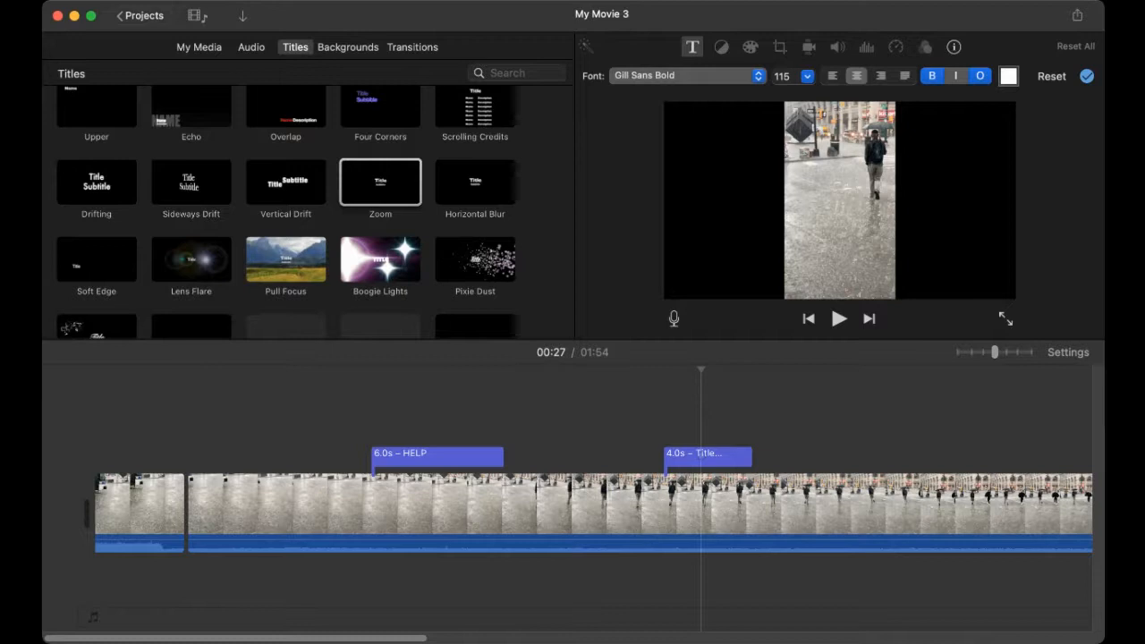
Step: Play back the 'HERE comes the rain' Zoom title and stop on it
click(838, 320)
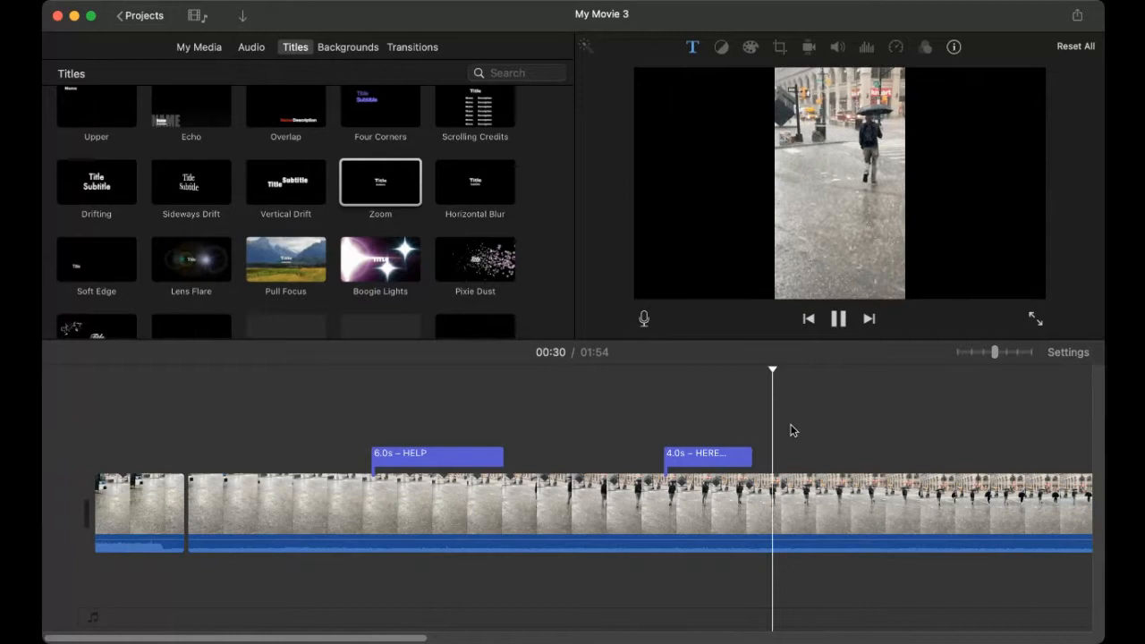
click(651, 505)
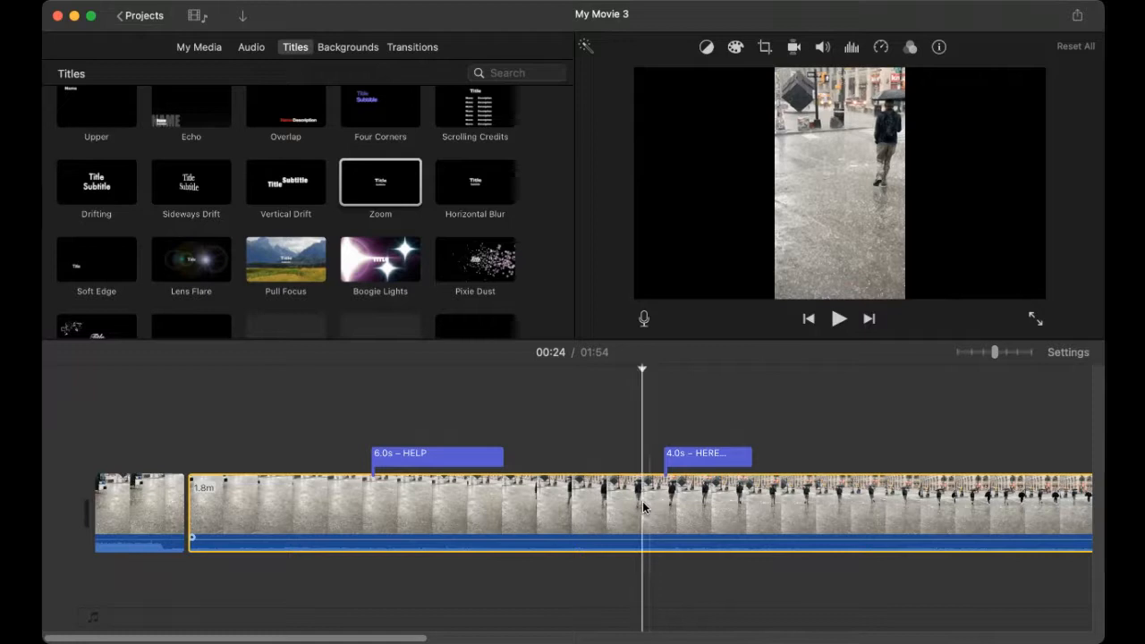
key(space)
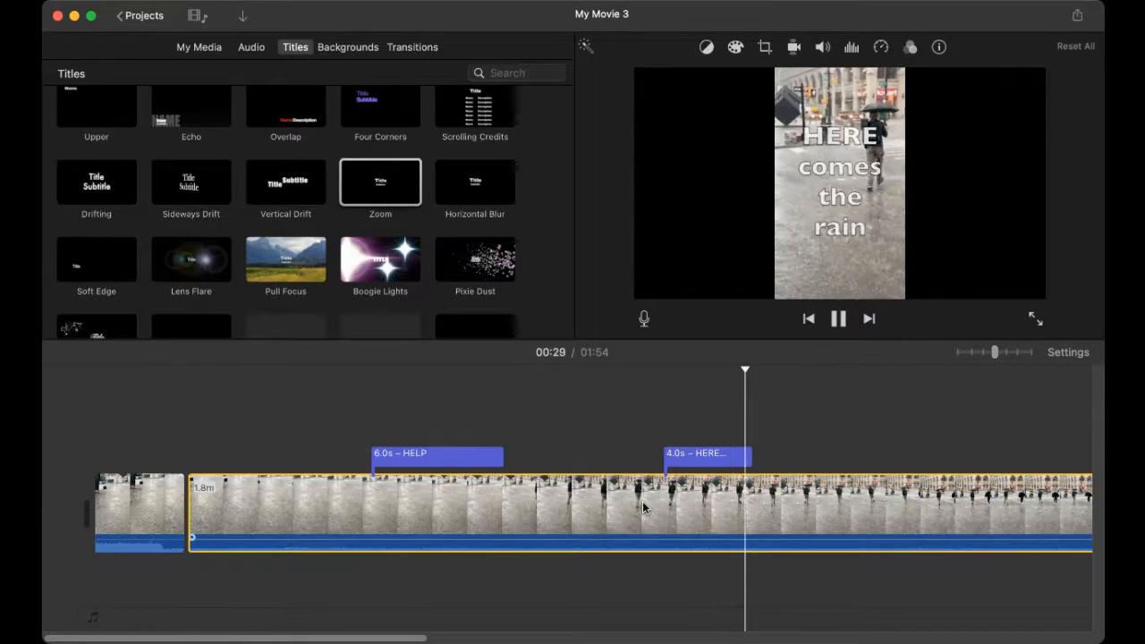
click(737, 535)
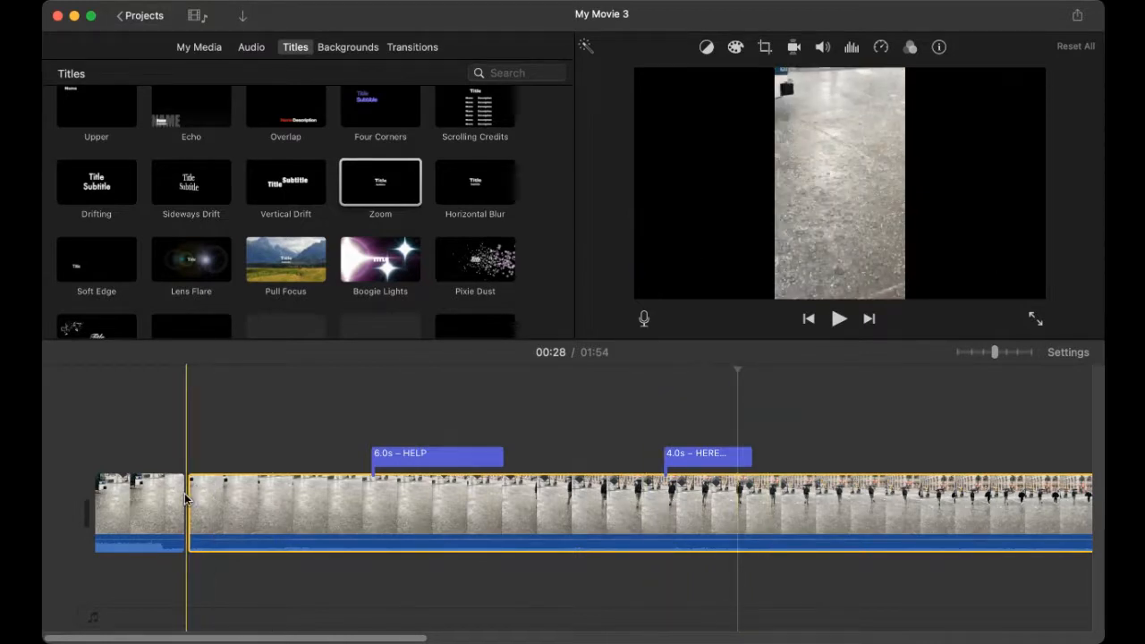
Step: Switch the browser back to My Media and refocus the iMovie window
click(200, 49)
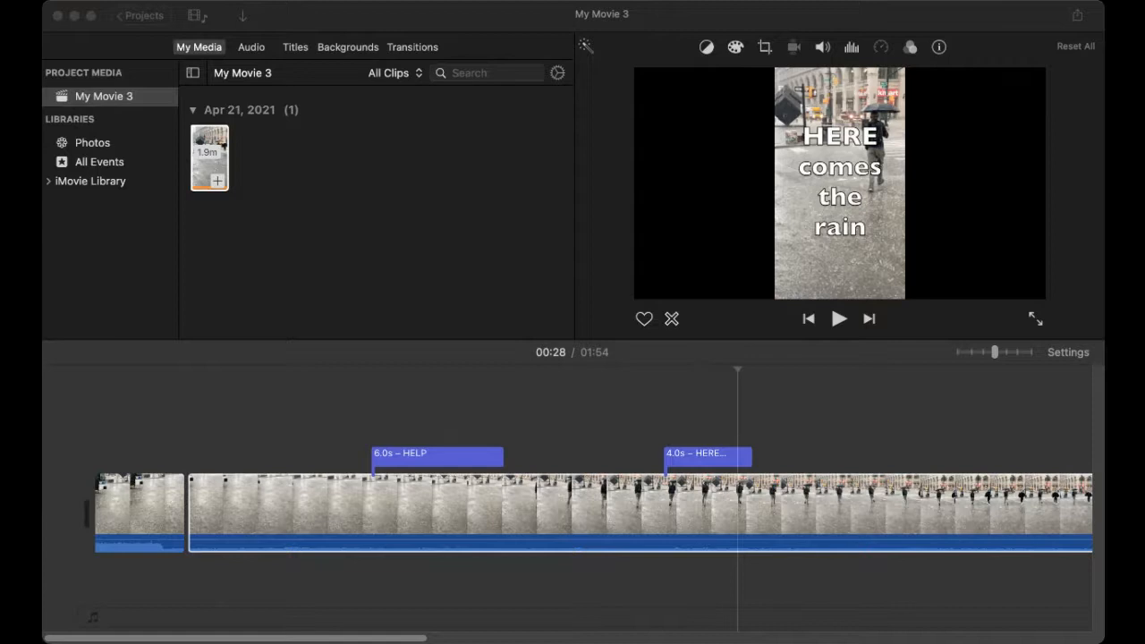
click(333, 25)
click(851, 12)
click(721, 21)
click(528, 16)
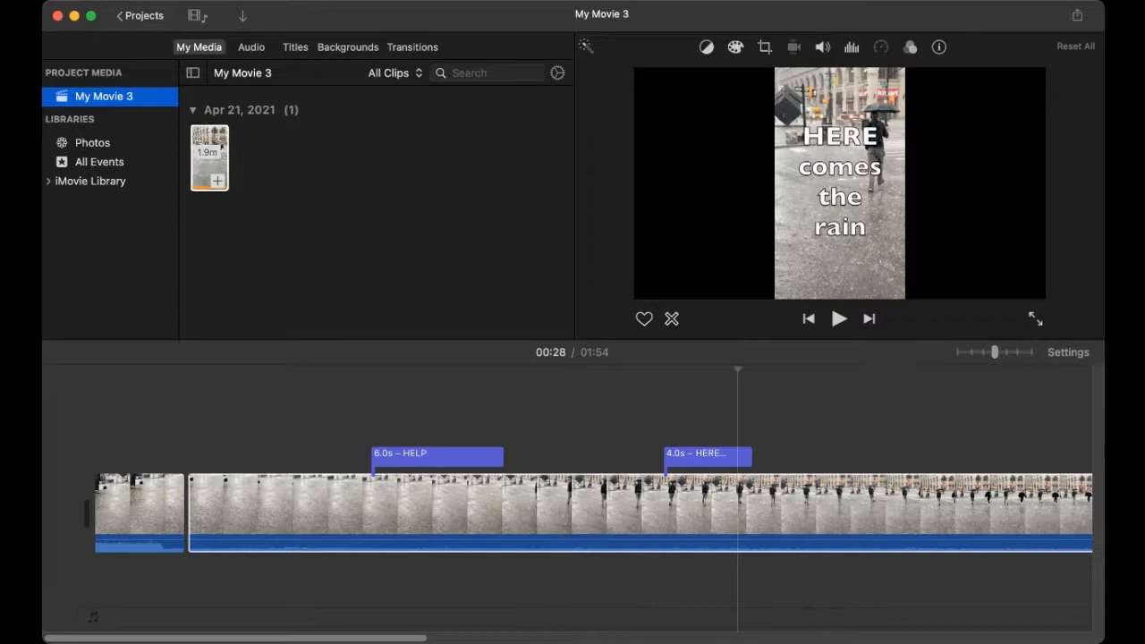
Step: Drop the exhibition-hall photo from Finder between the opening street clip and the rain clip
drag(108, 358, 183, 492)
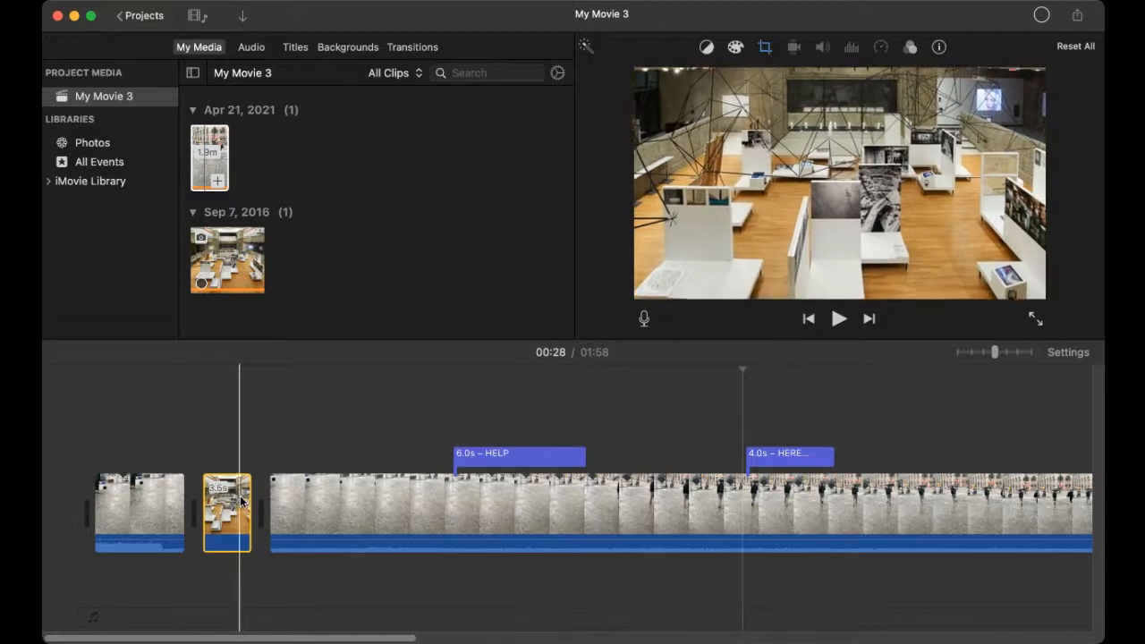
Step: Adjust the exhibition-hall photo clip to 4.6 seconds, making the movie 01:59 long
click(158, 510)
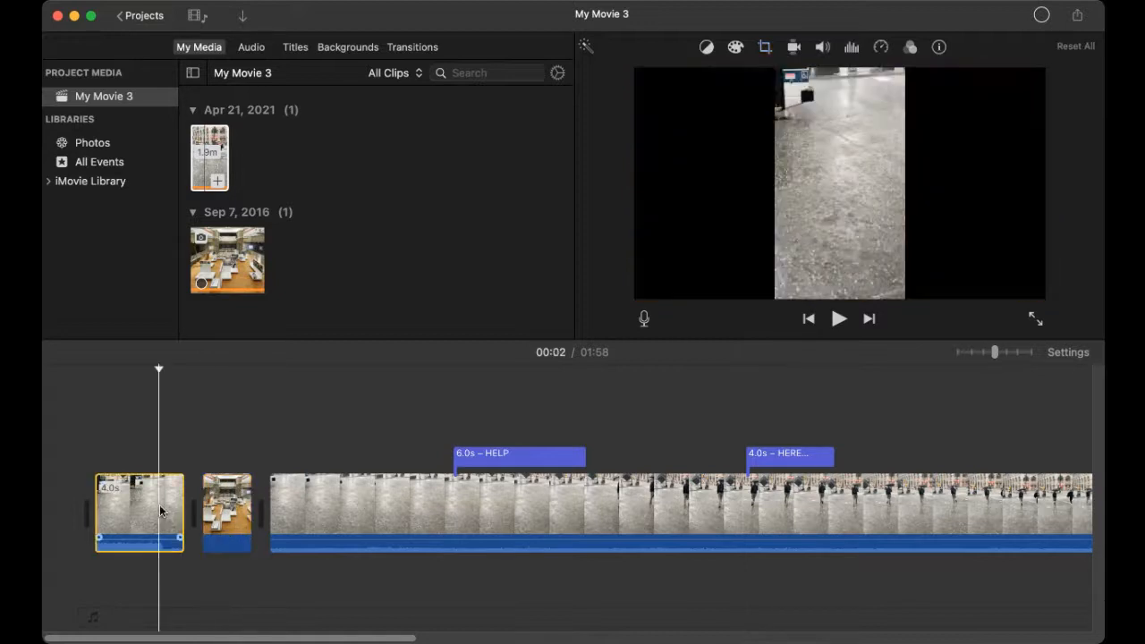
click(238, 517)
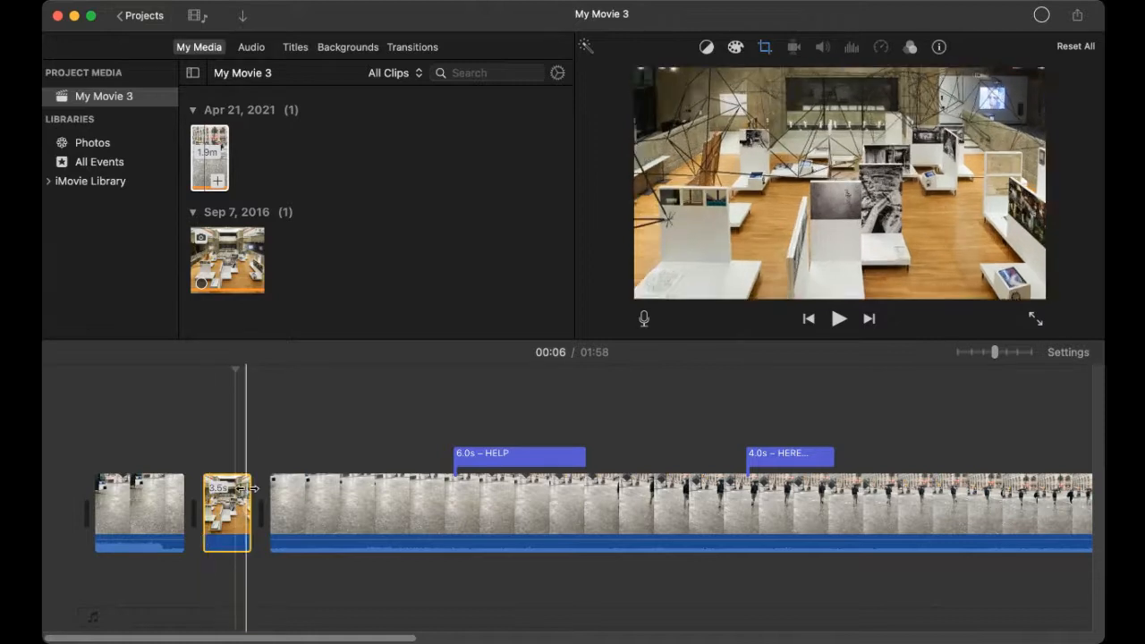
drag(252, 488, 297, 488)
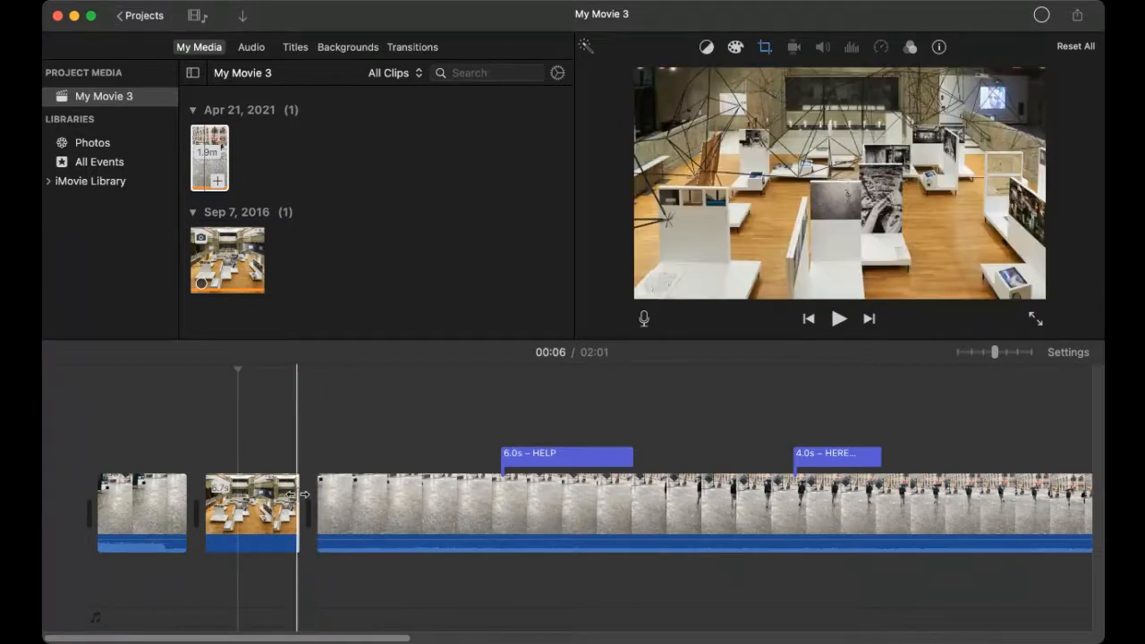
drag(299, 493, 268, 491)
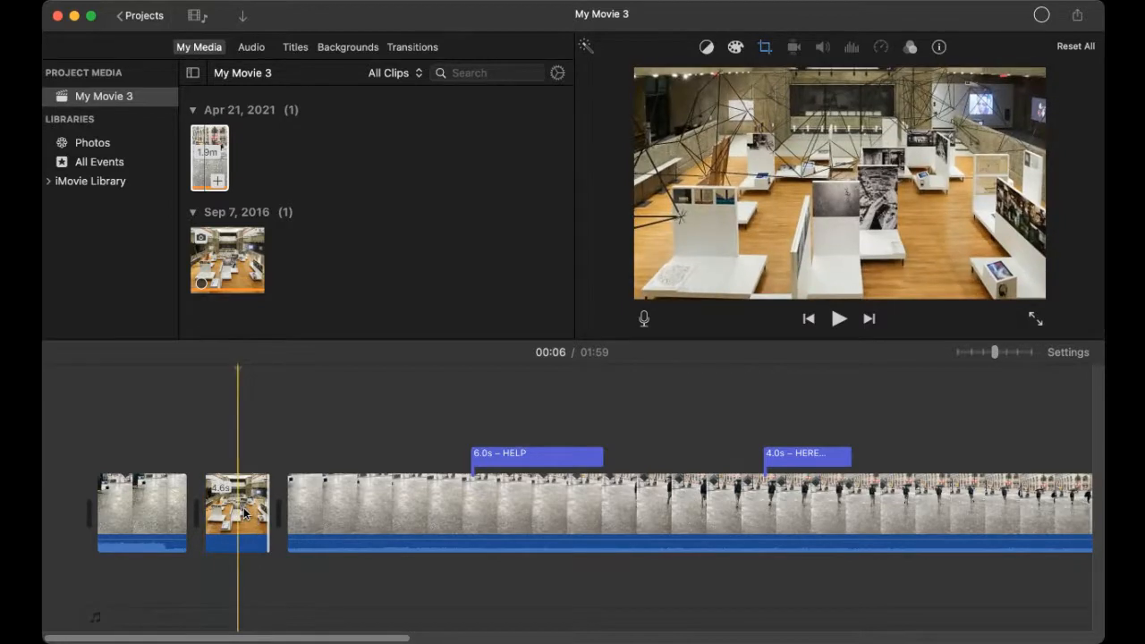
Step: Try Fit and Crop to Fill on the exhibition-hall photo, then settle on Ken Burns
click(242, 510)
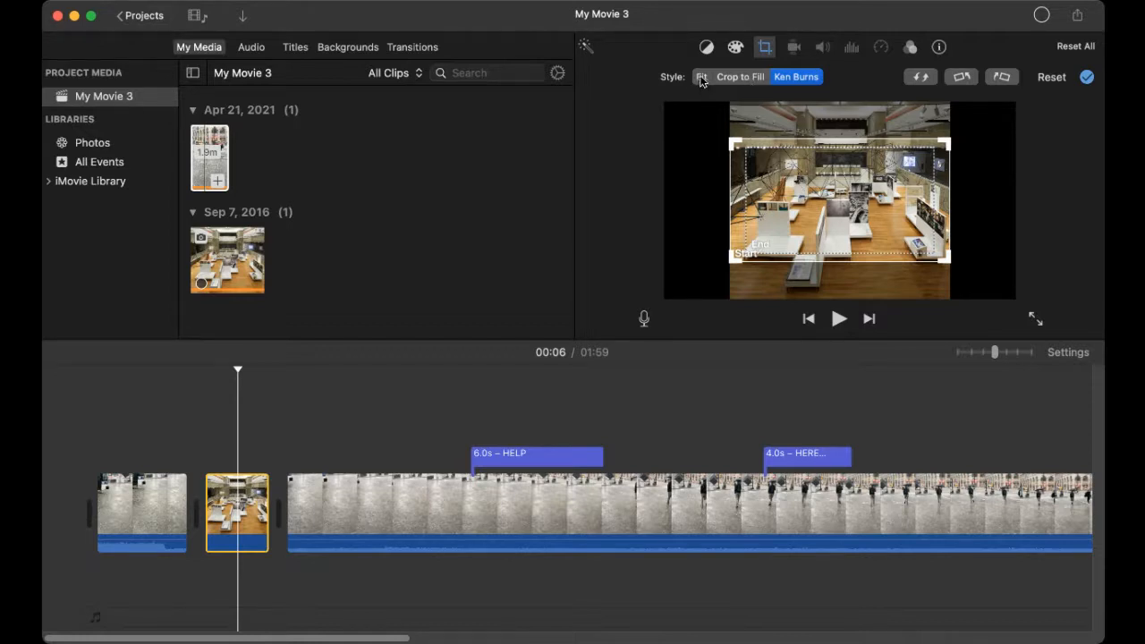
click(702, 77)
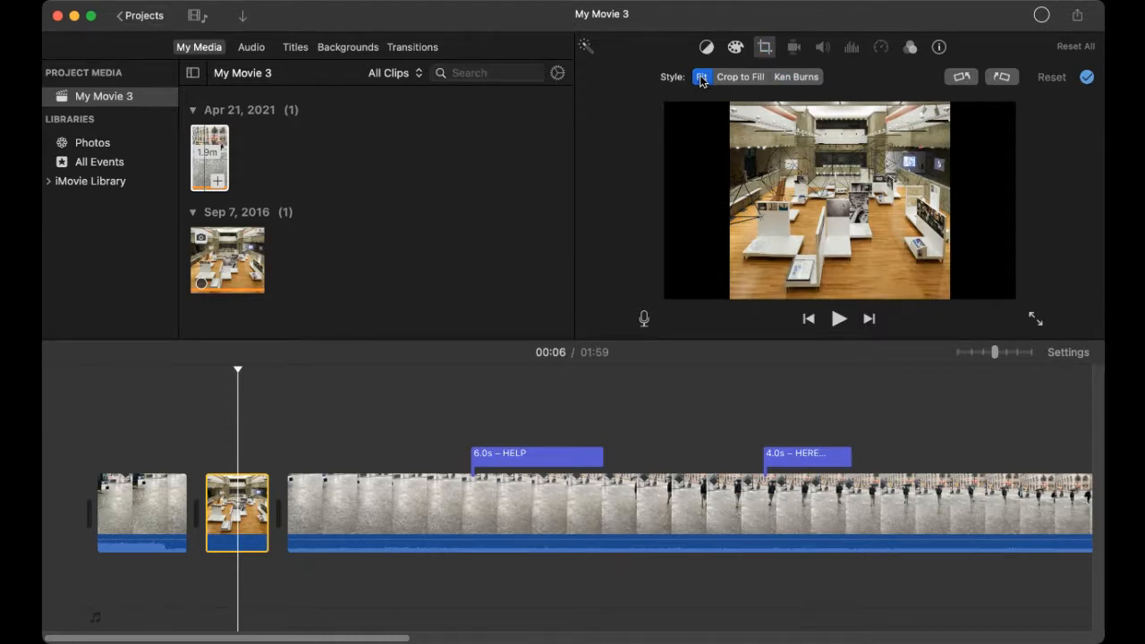
click(740, 77)
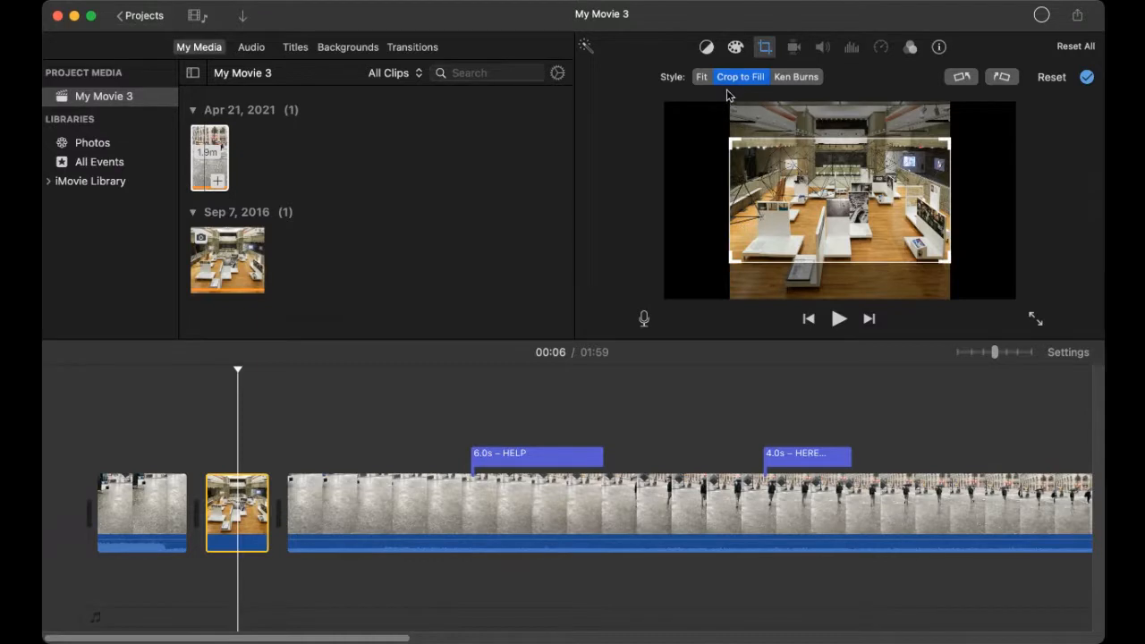
click(796, 77)
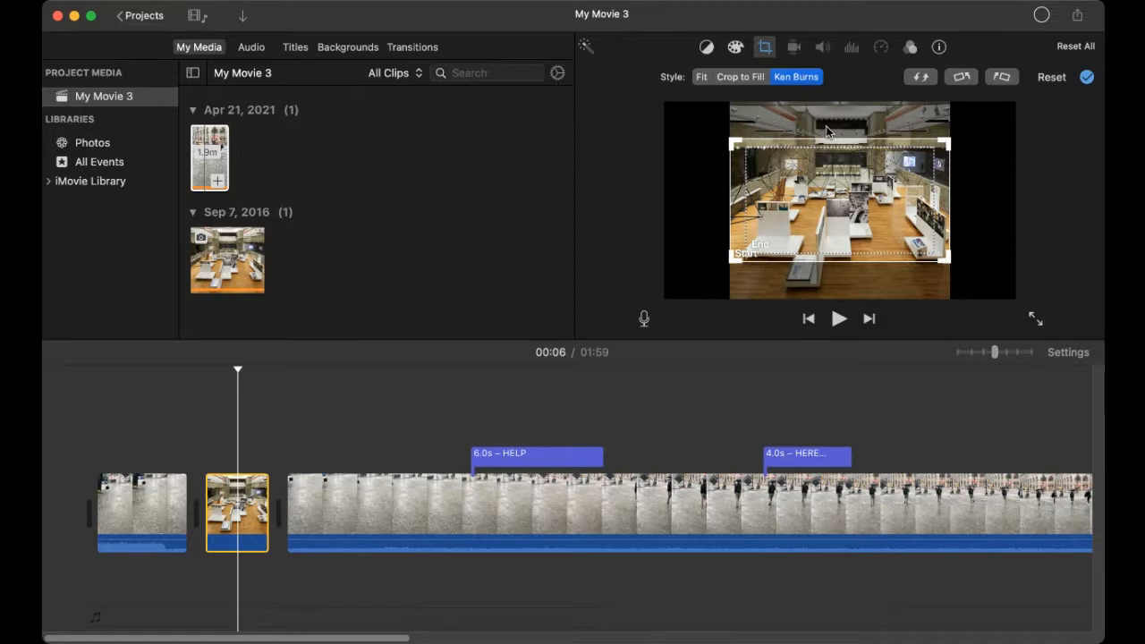
Step: Raise the Ken Burns Start frame and enlarge the End frame around the exhibit floor
click(833, 203)
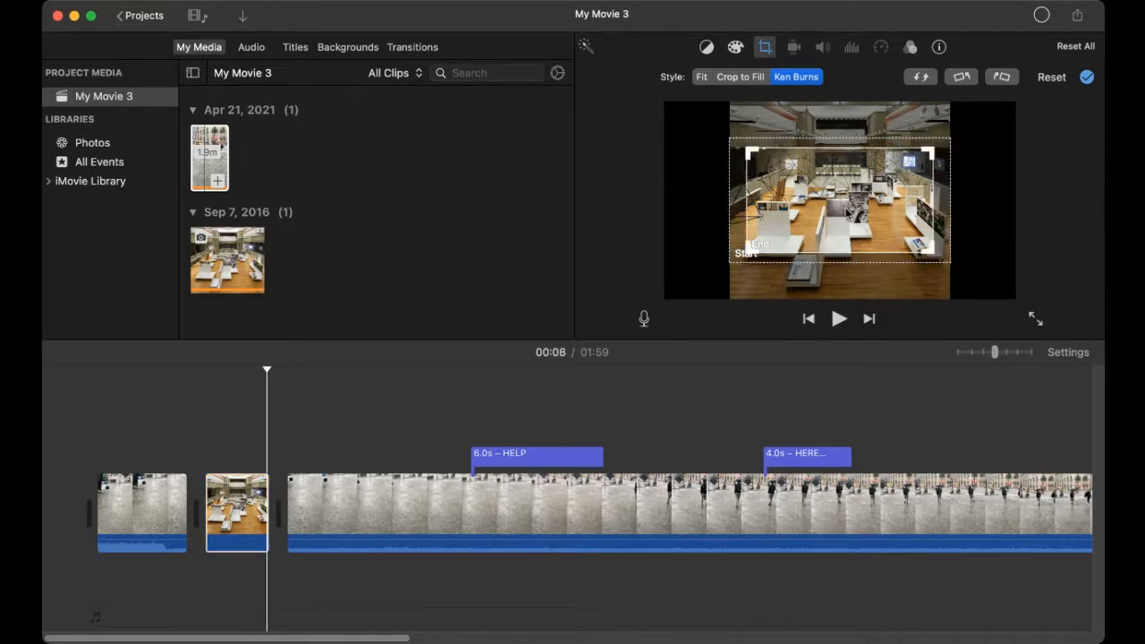
drag(846, 211, 853, 256)
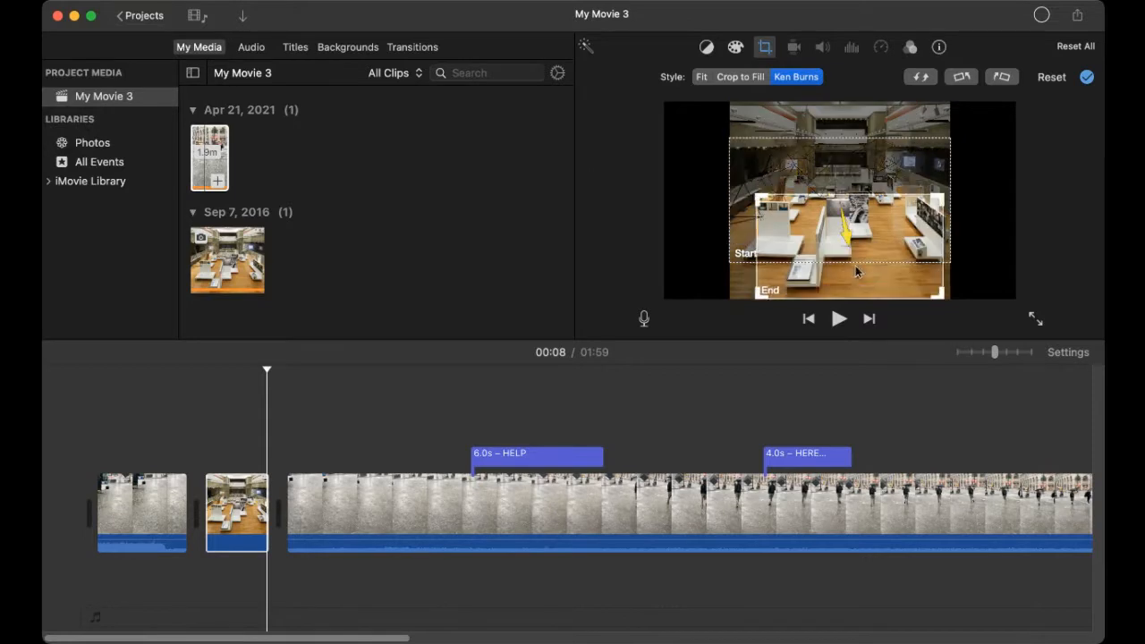
click(848, 169)
drag(847, 168, 846, 133)
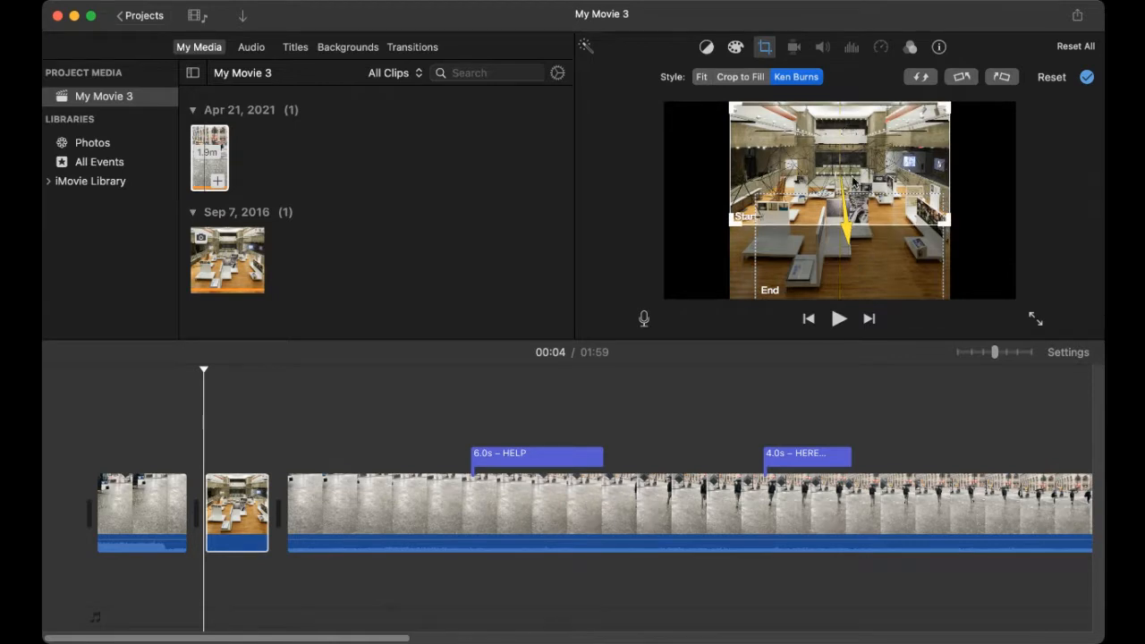
click(836, 256)
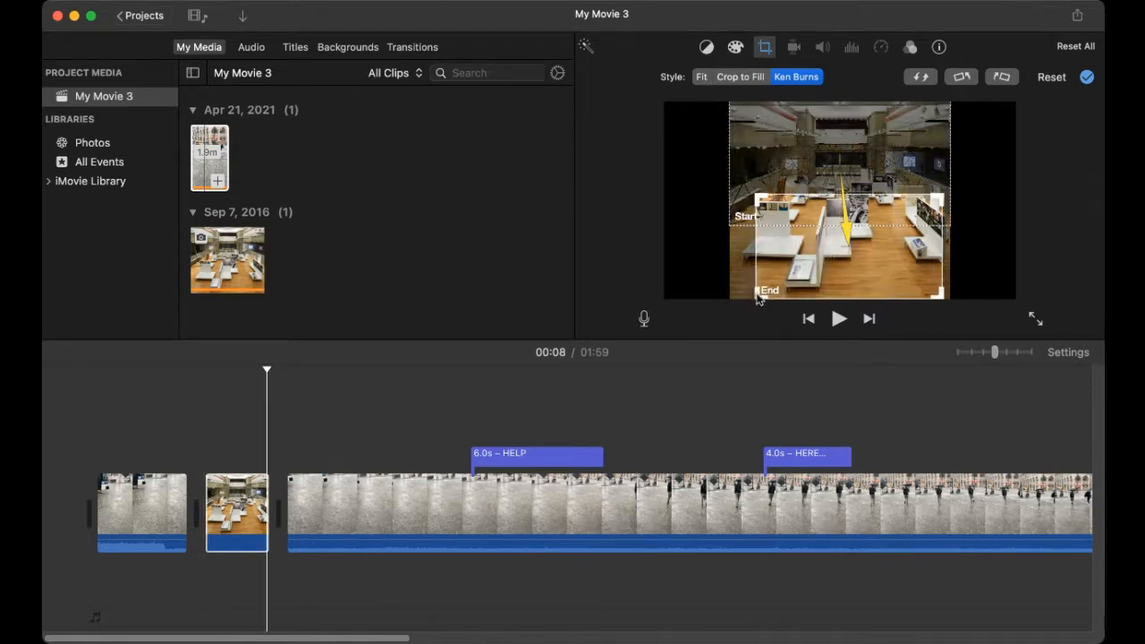
drag(754, 296, 630, 313)
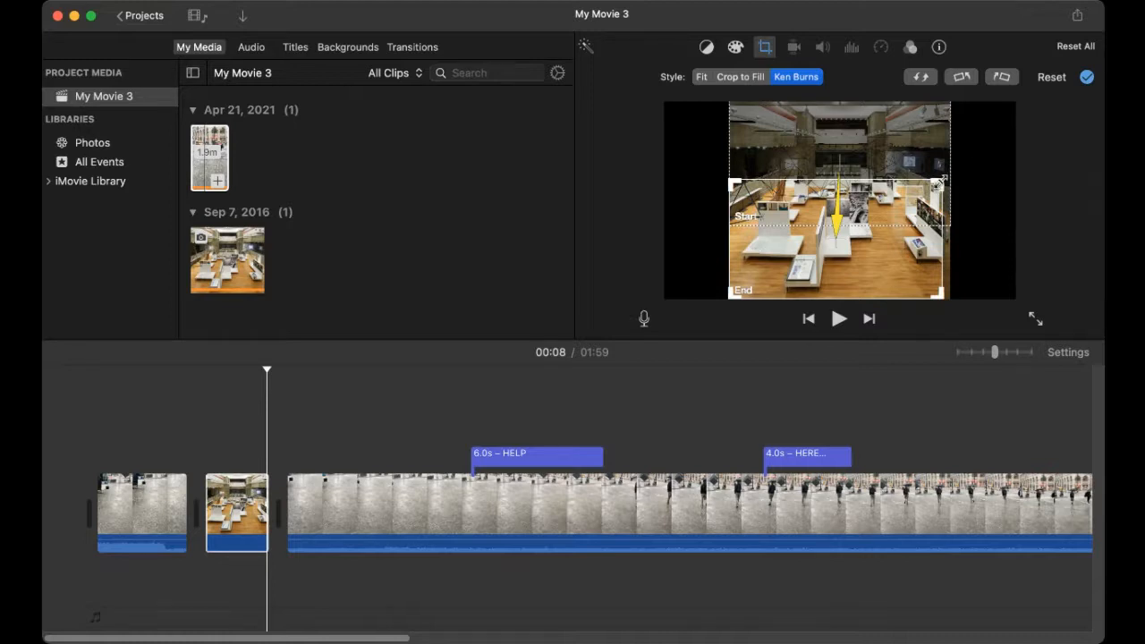
drag(938, 184, 946, 175)
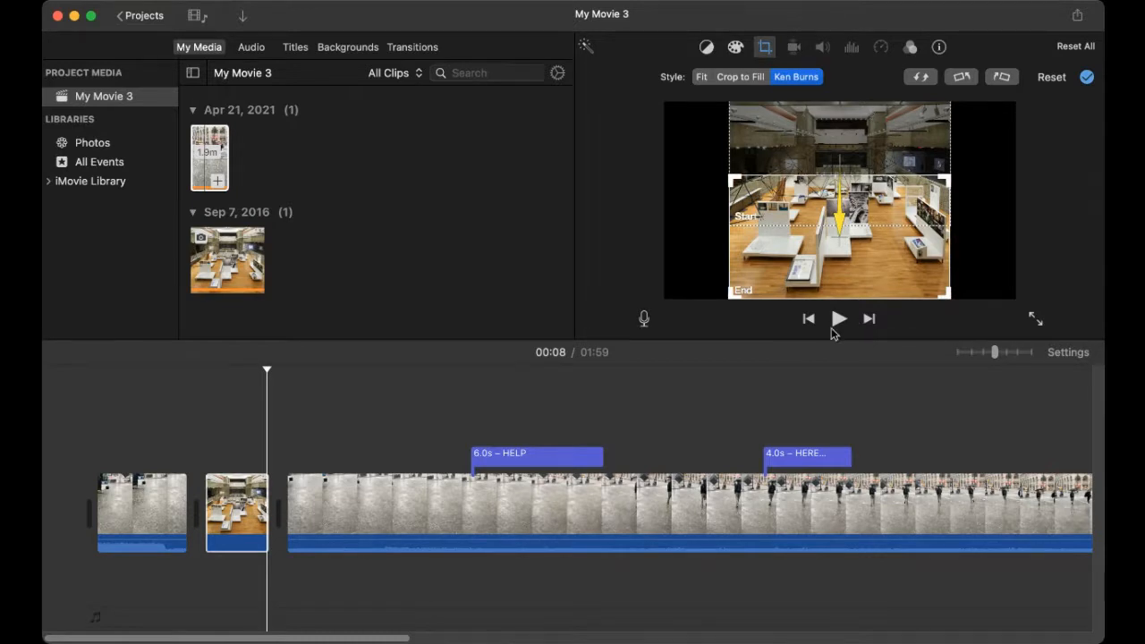
Step: Preview the movie from the beginning of the photo clip
click(189, 498)
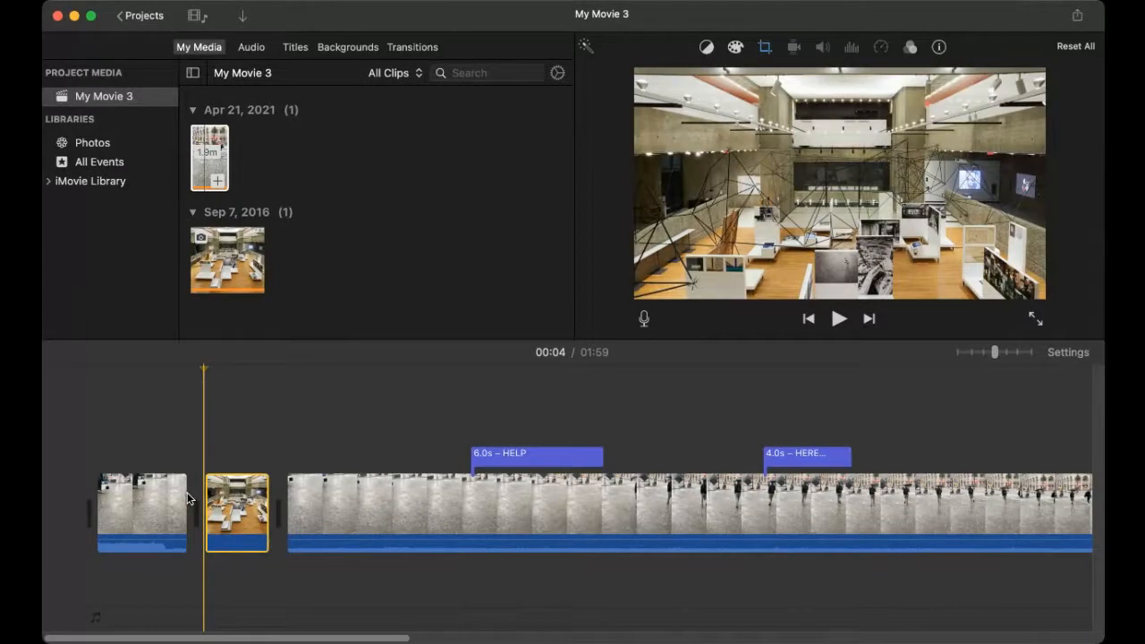
key(space)
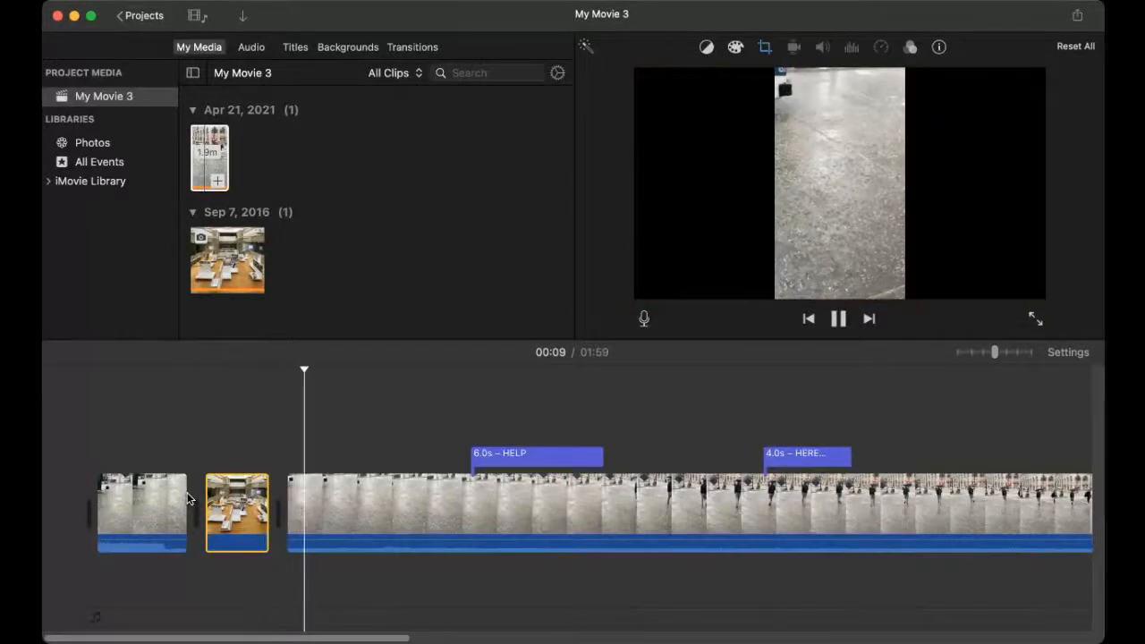
key(space)
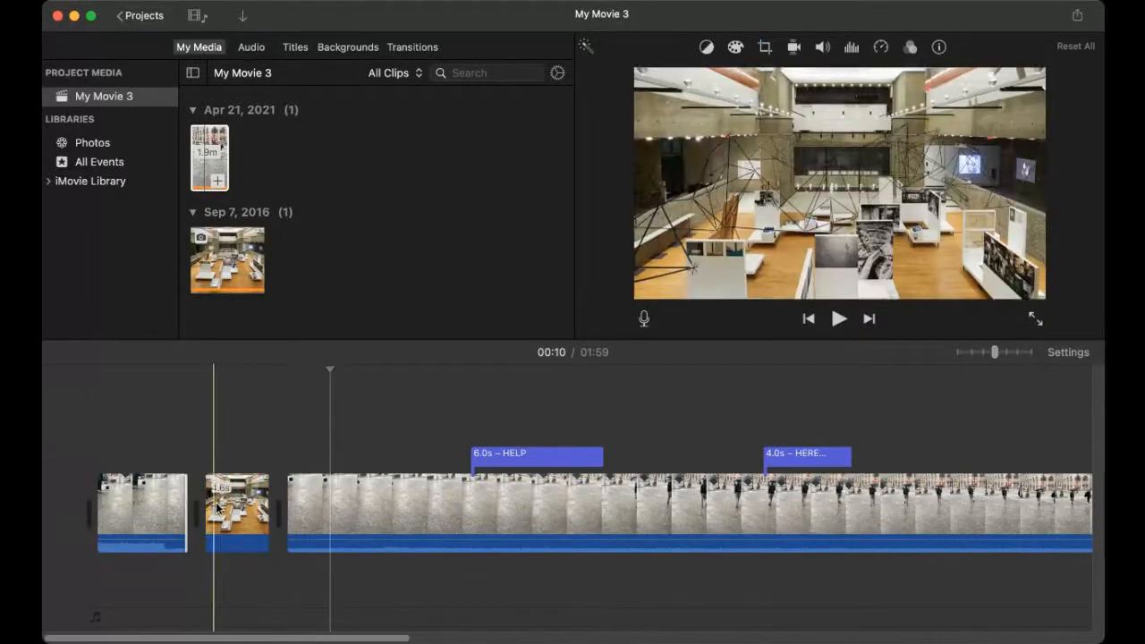
Step: Shrink the Ken Burns End frame toward the hall centre and move the Start frame lower
click(238, 506)
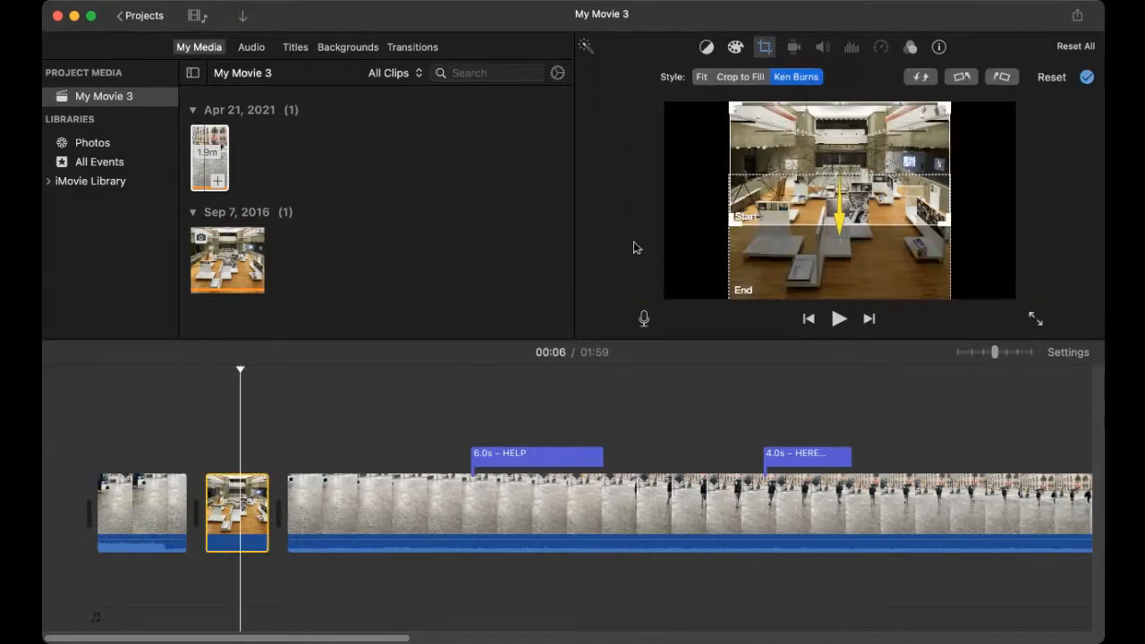
click(864, 258)
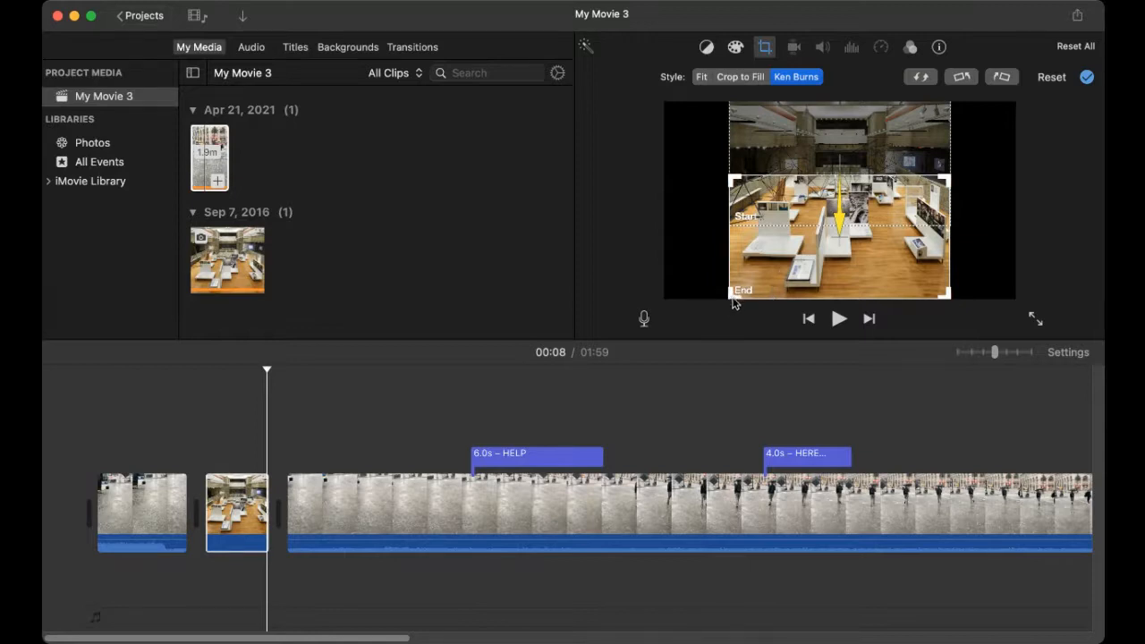
drag(728, 301, 857, 194)
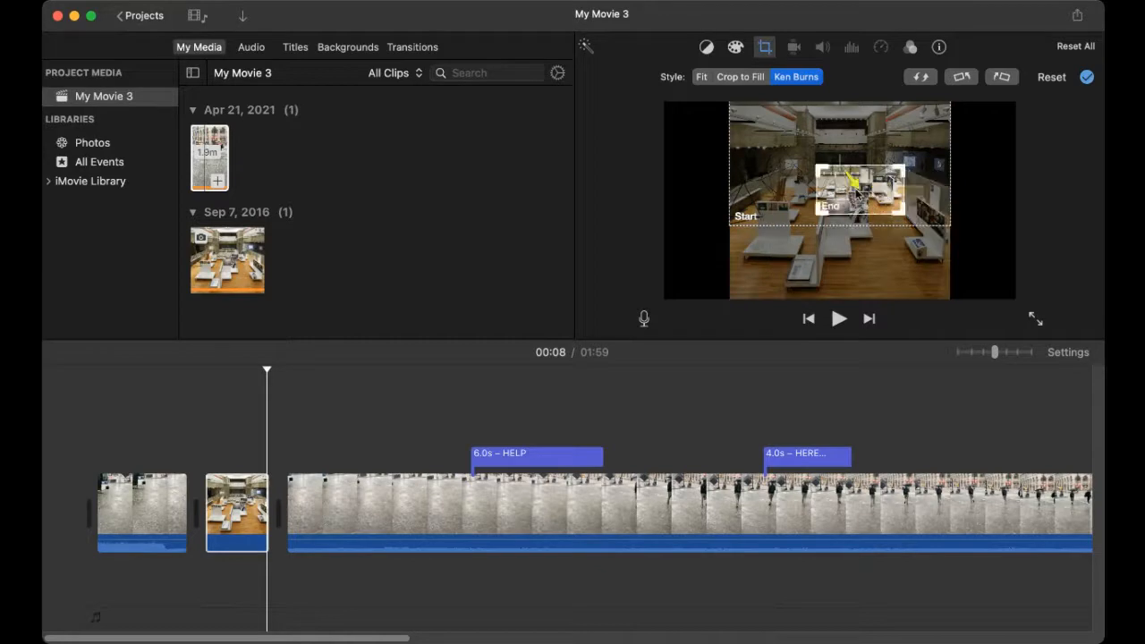
click(946, 192)
drag(946, 192, 945, 220)
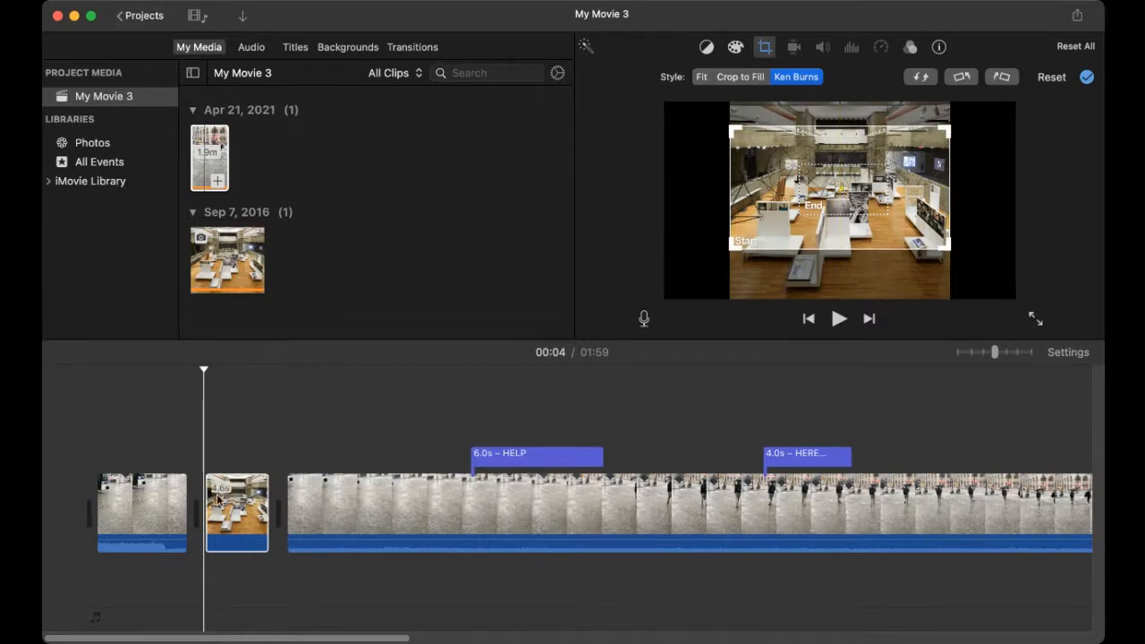
click(177, 507)
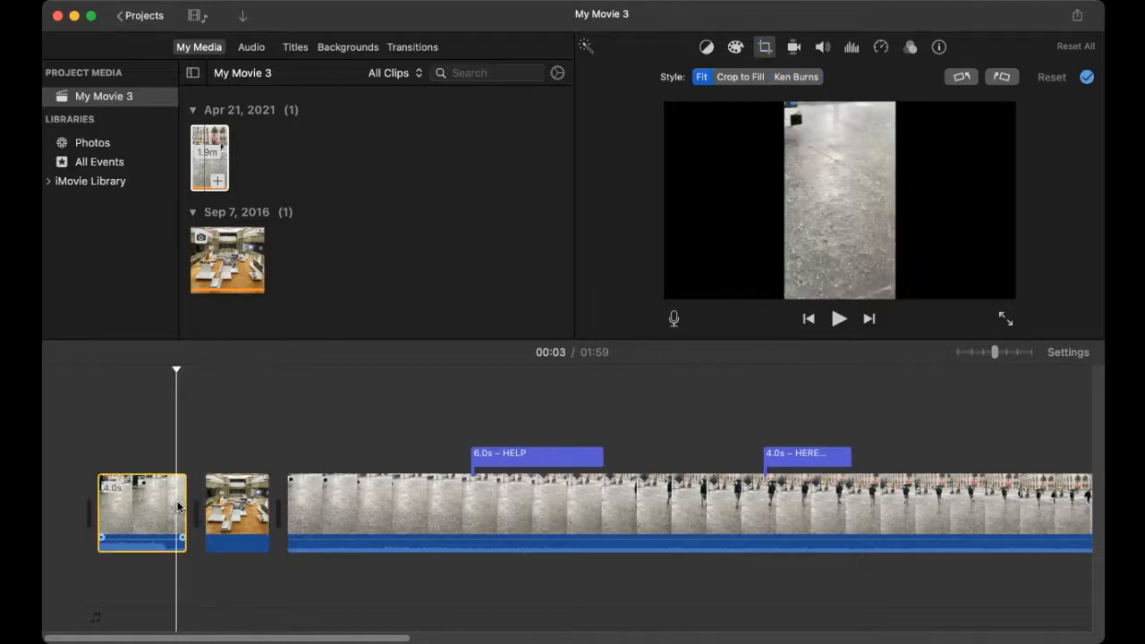
key(space)
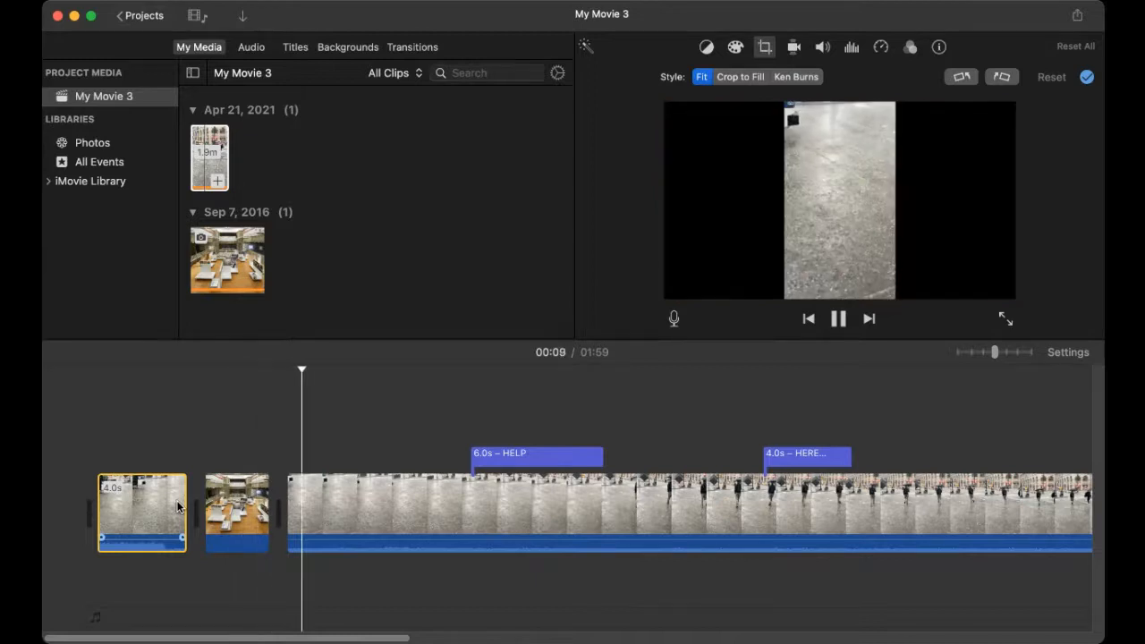
key(space)
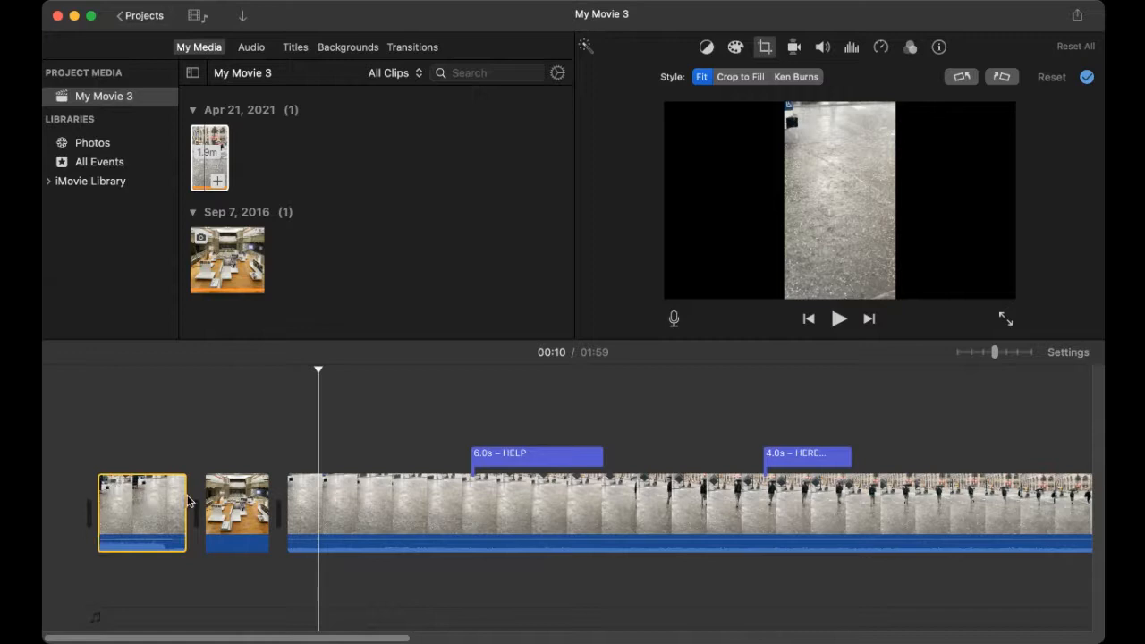
click(241, 512)
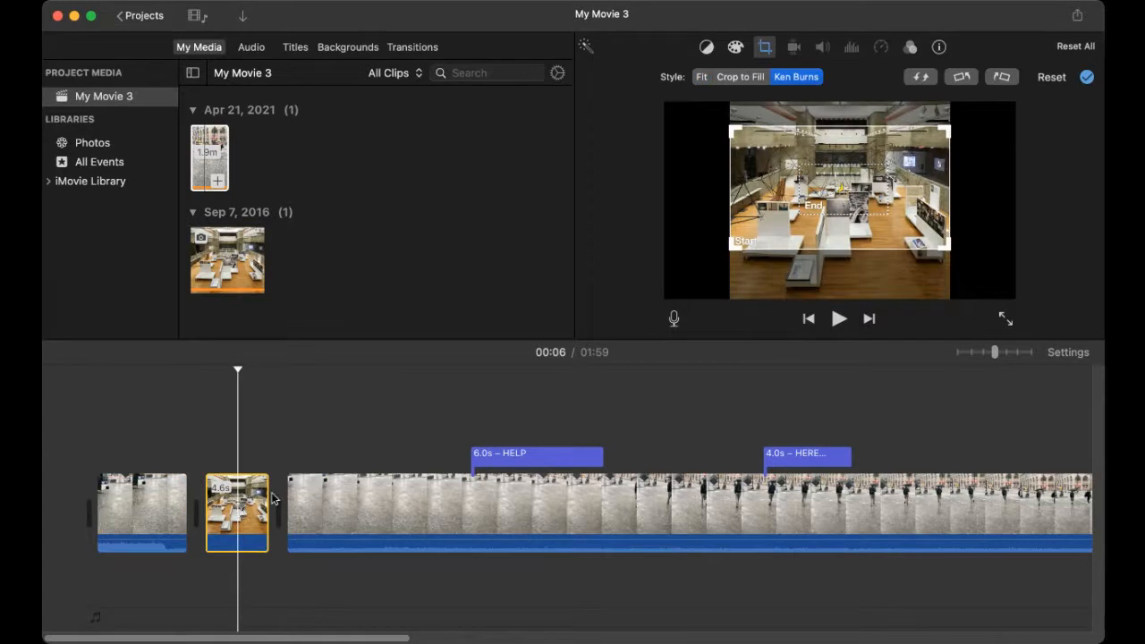
Step: Nudge the Ken Burns Start frame lower and enlarge the End frame at both corners
click(804, 232)
click(835, 204)
drag(835, 204, 874, 250)
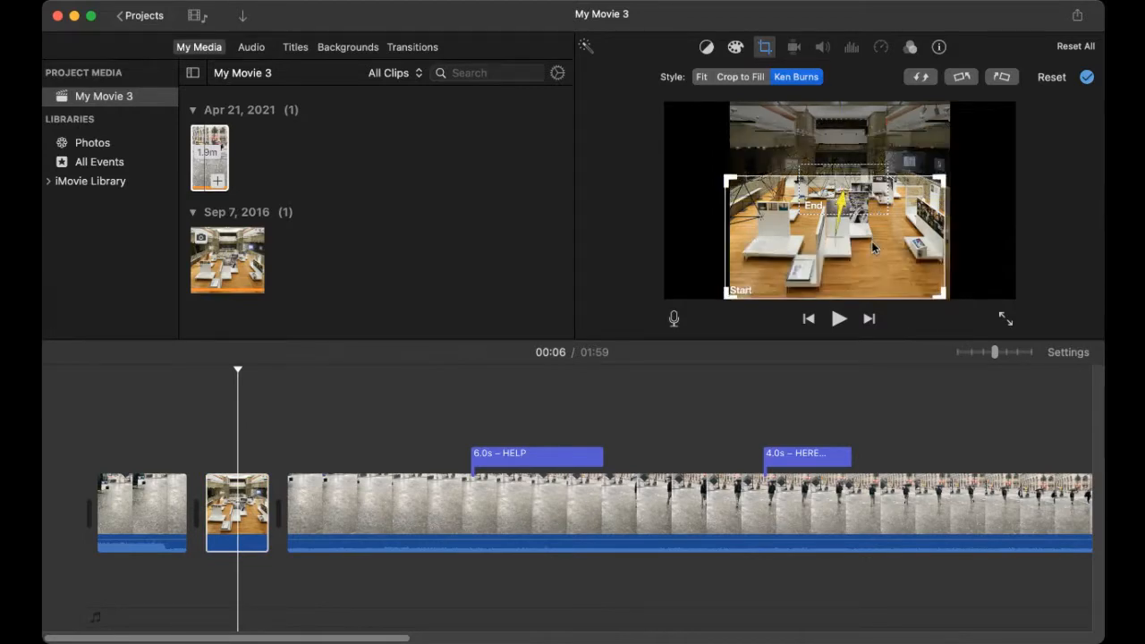
click(863, 173)
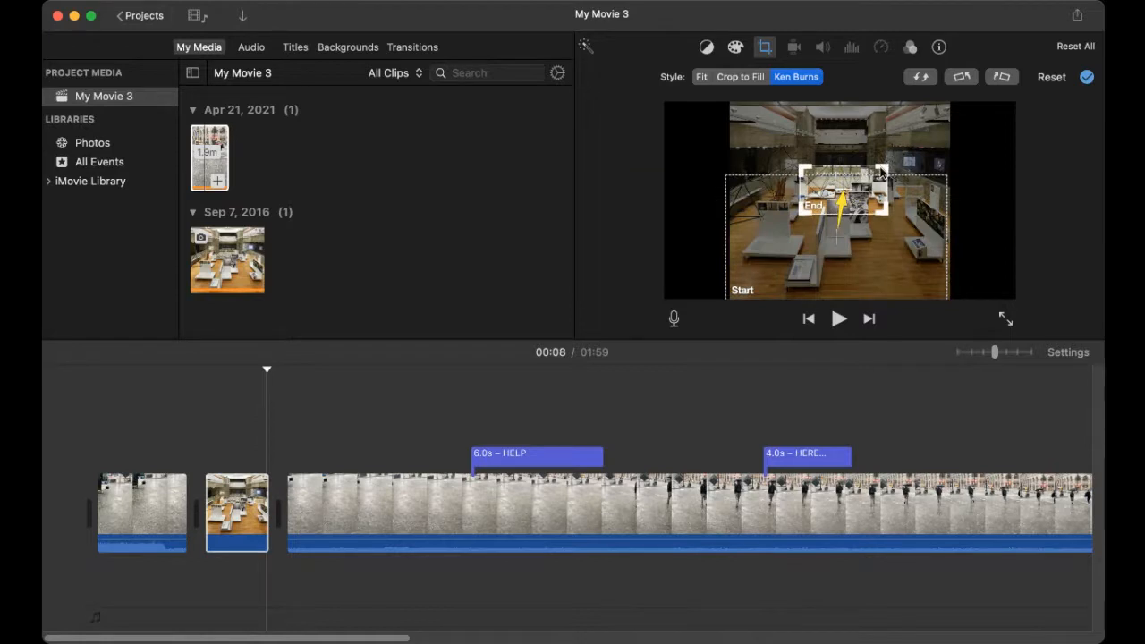
drag(888, 171, 893, 140)
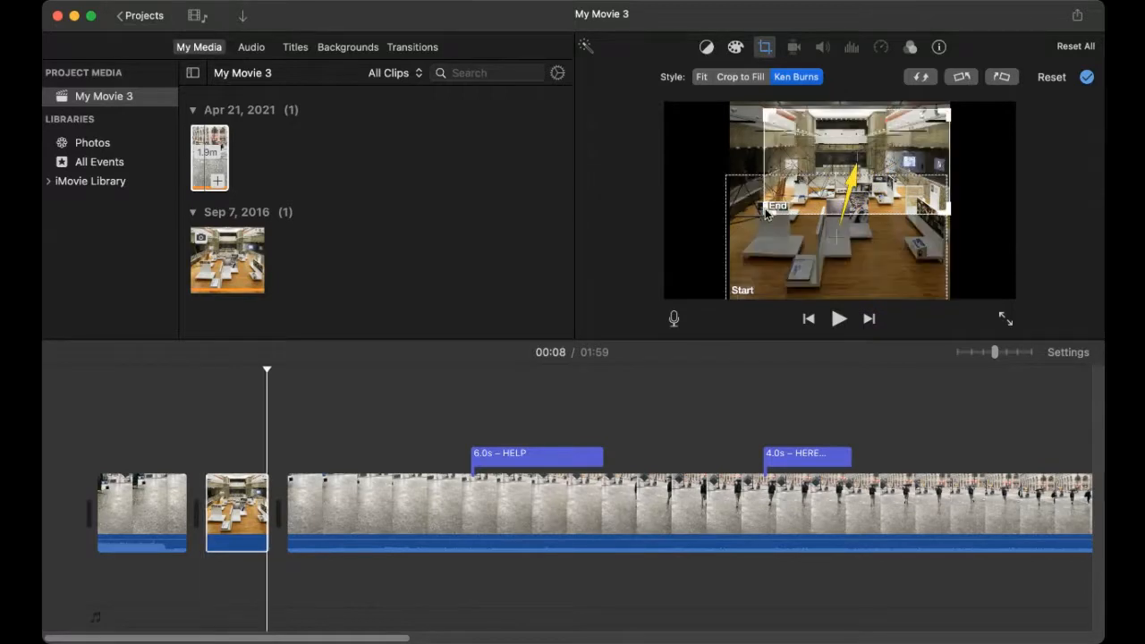
drag(761, 215, 739, 241)
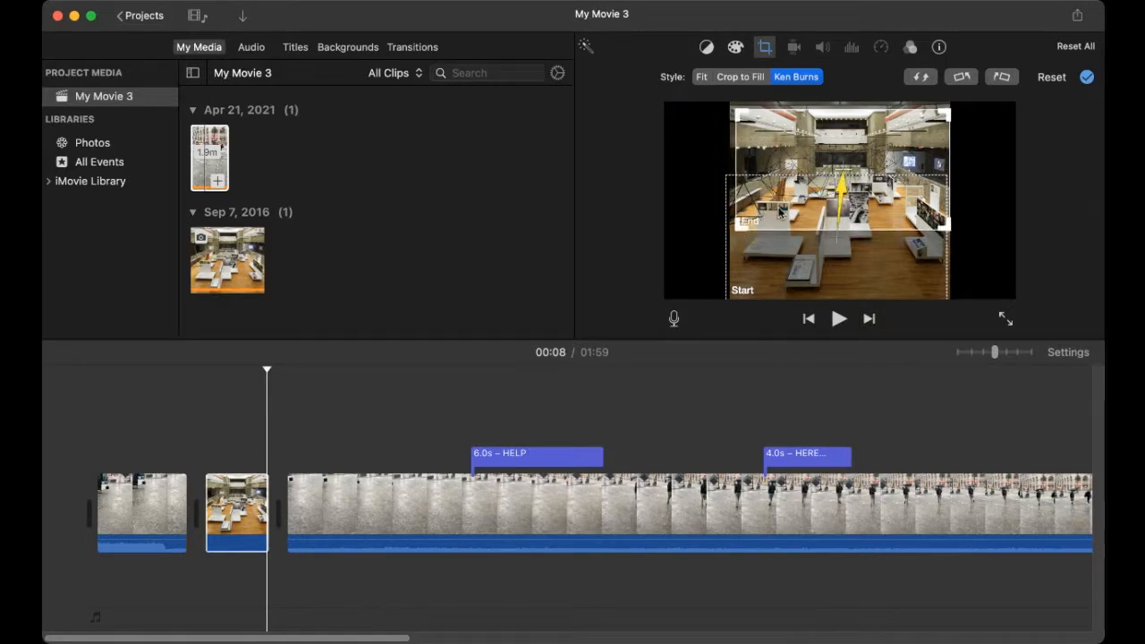
Step: Shrink the Start frame to a small area near the top and preview from the first clip
click(823, 257)
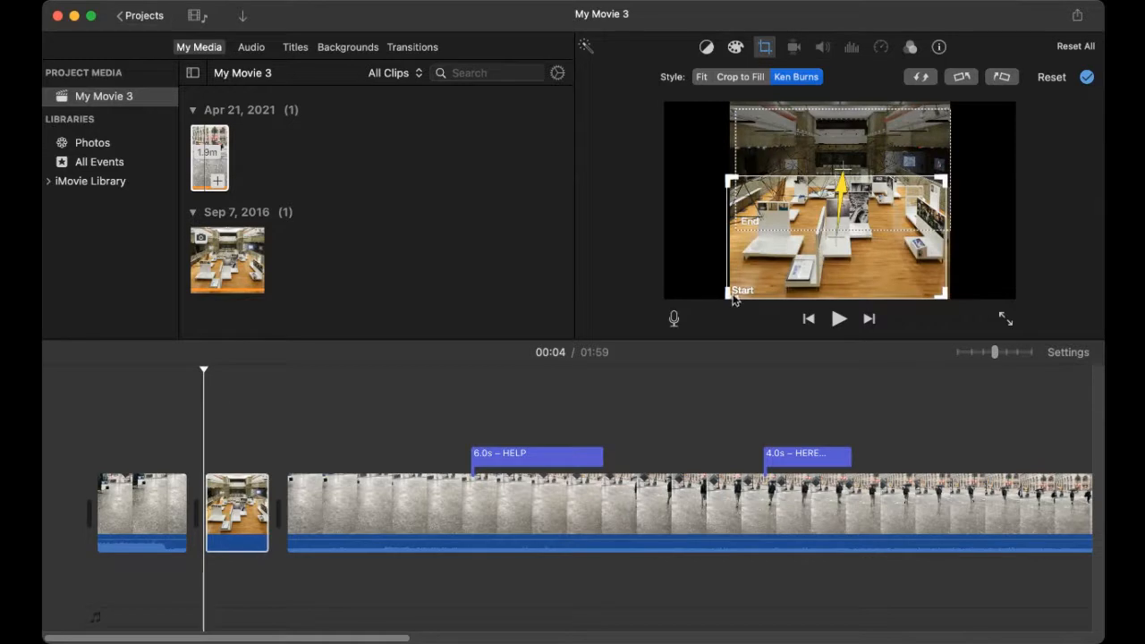
drag(725, 295, 852, 170)
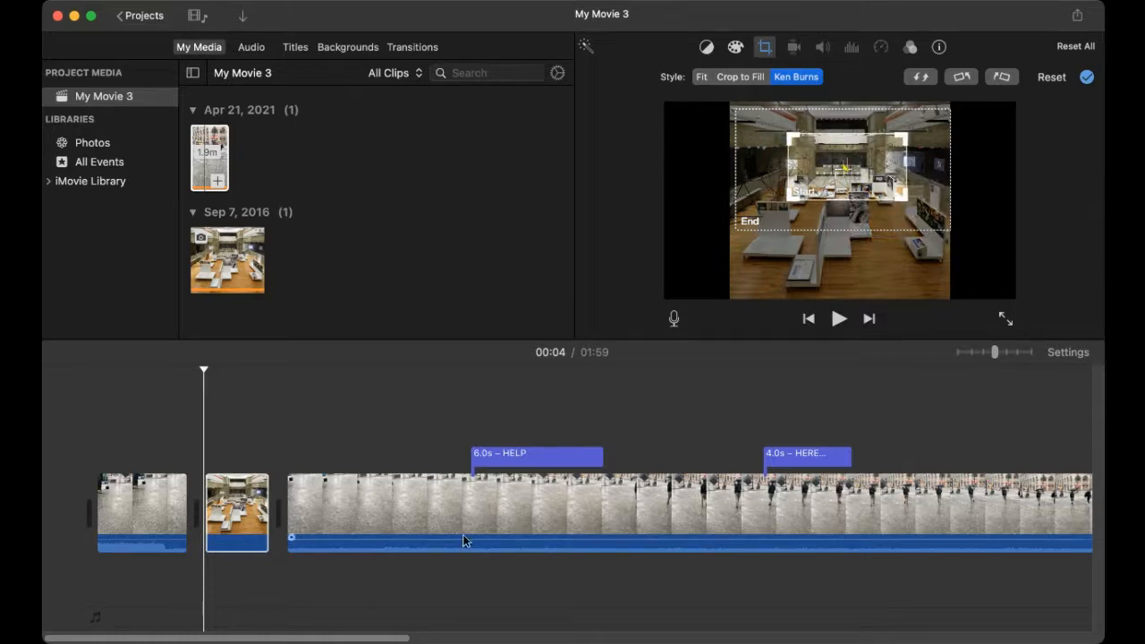
click(161, 538)
key(space)
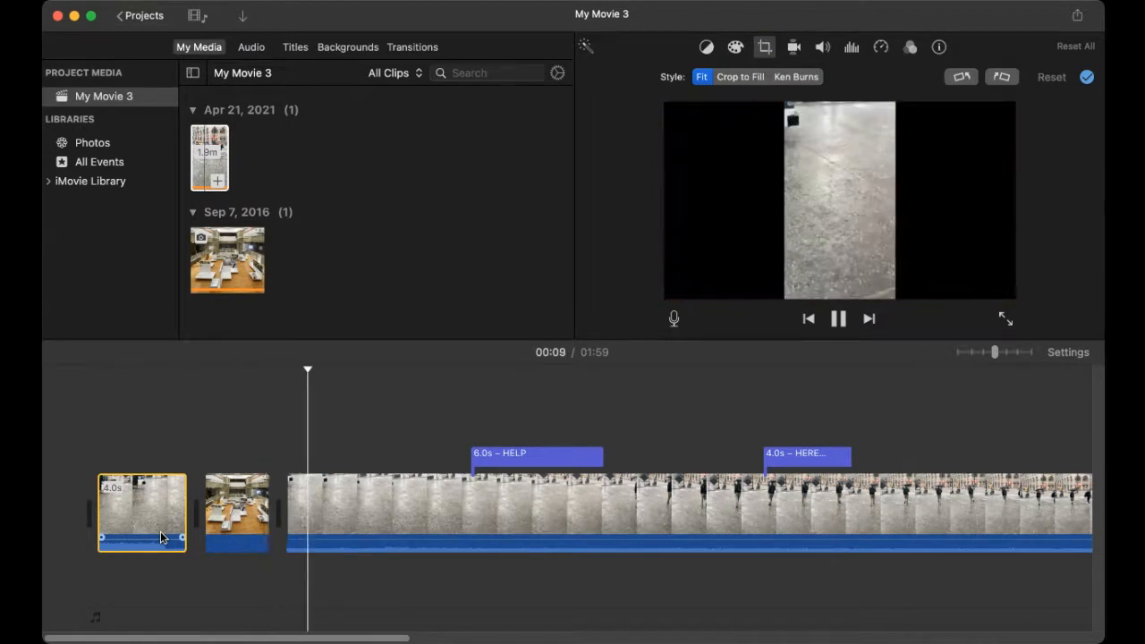
key(space)
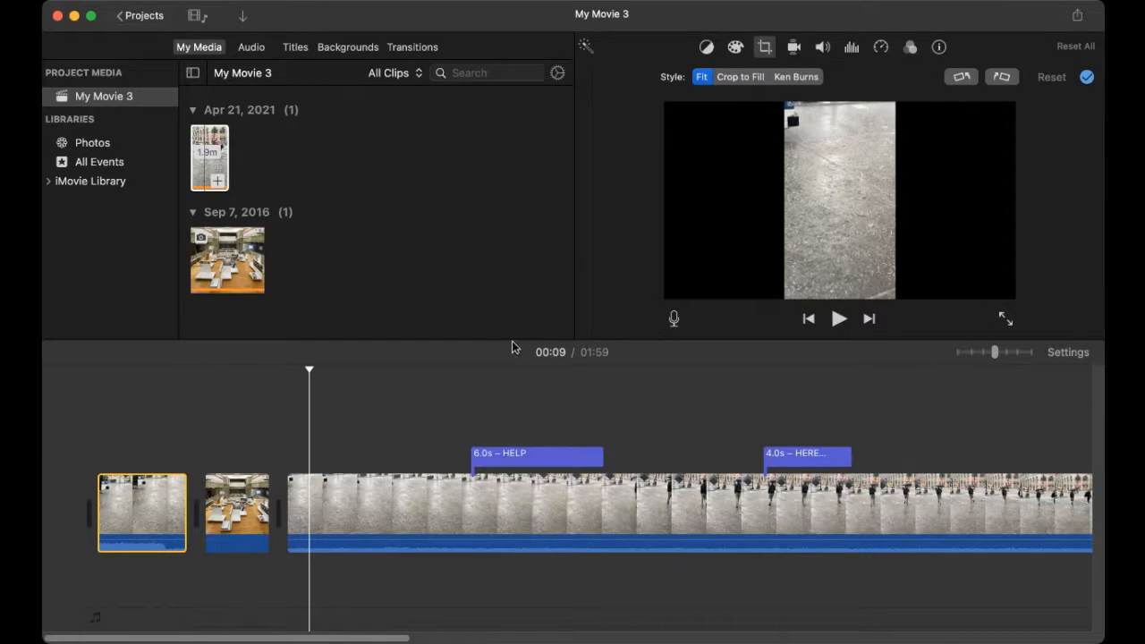
click(245, 509)
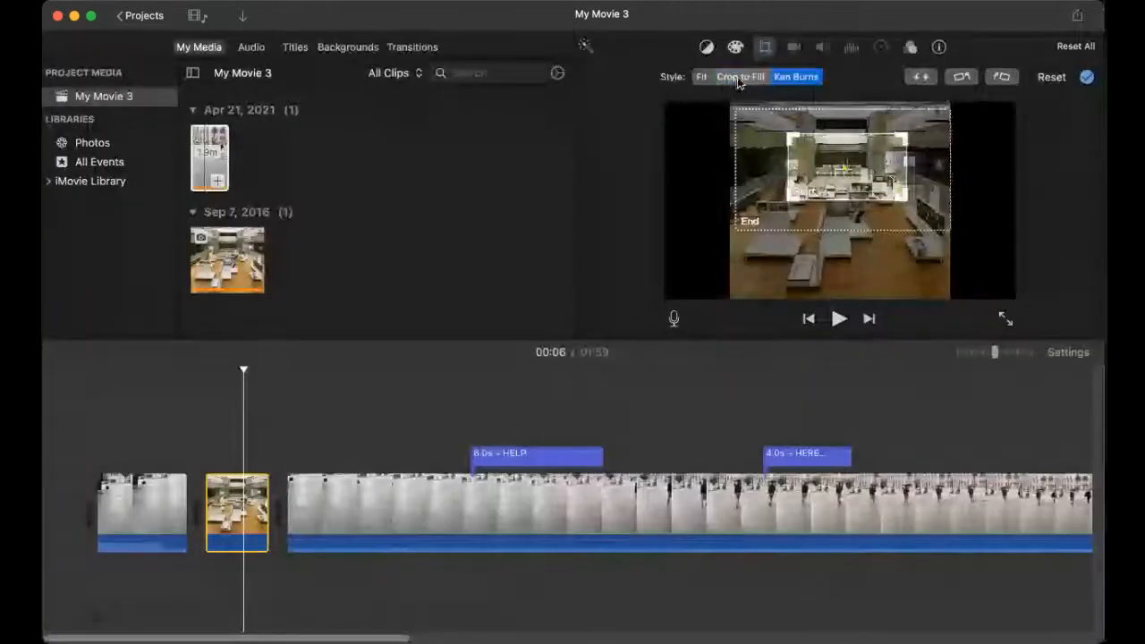
Step: Try Crop to Fill with a widened crop, then Fit, then return to Crop to Fill
click(739, 78)
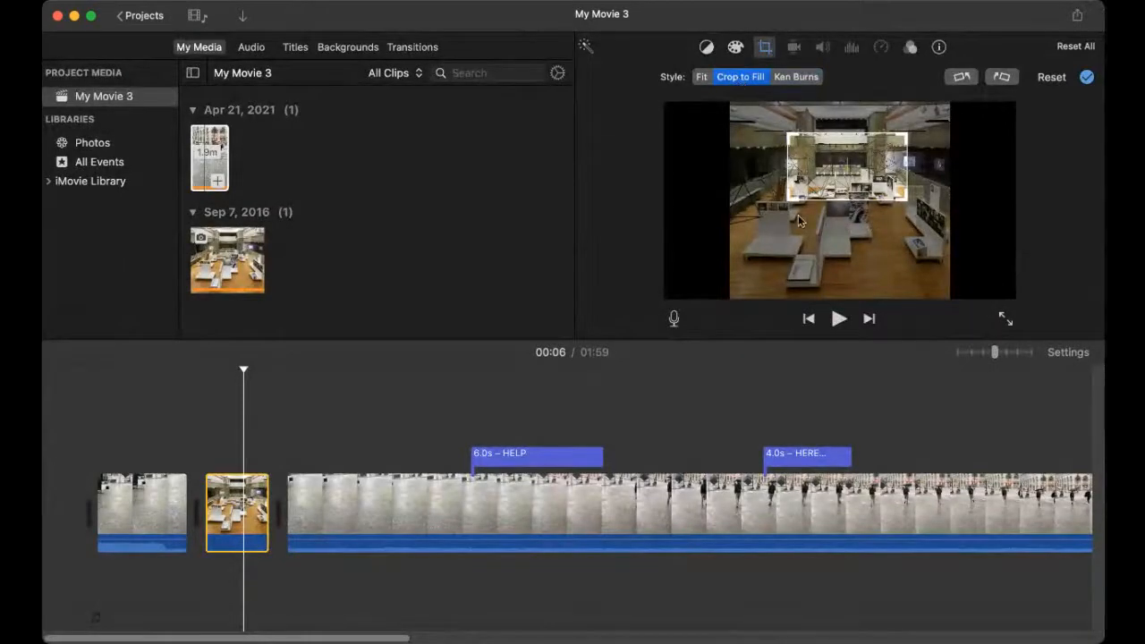
drag(786, 204, 731, 233)
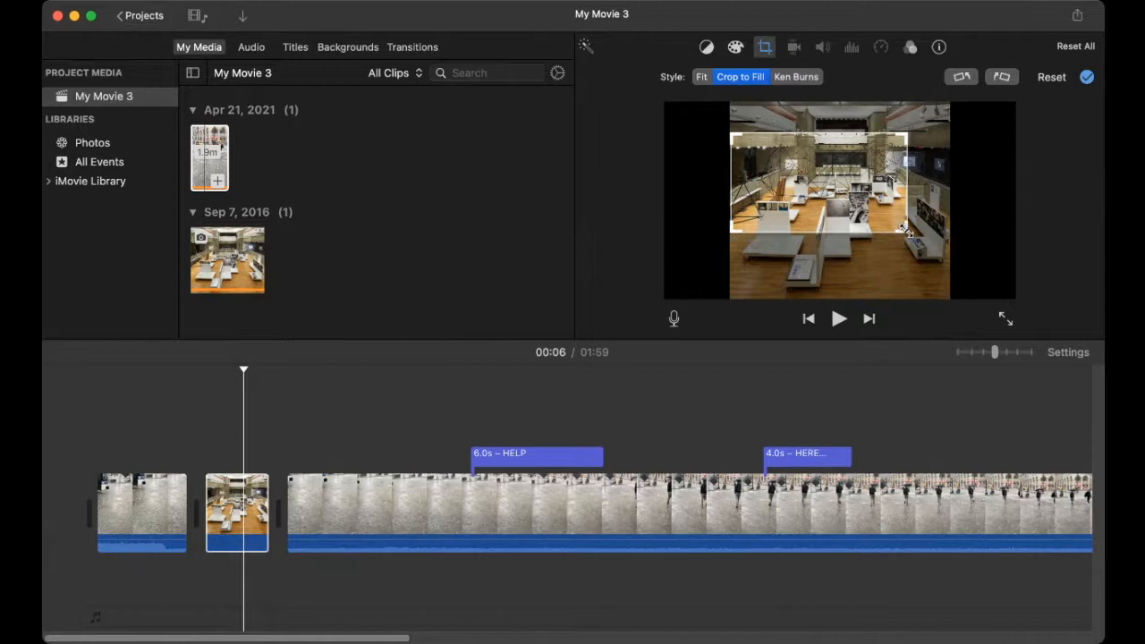
drag(906, 231, 950, 256)
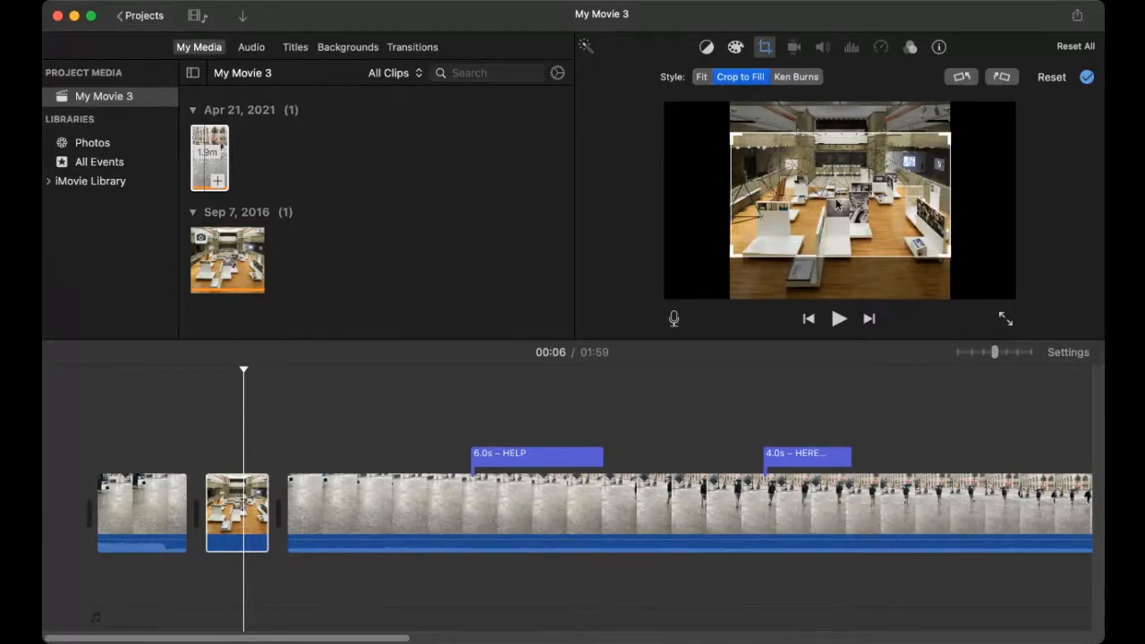
click(703, 77)
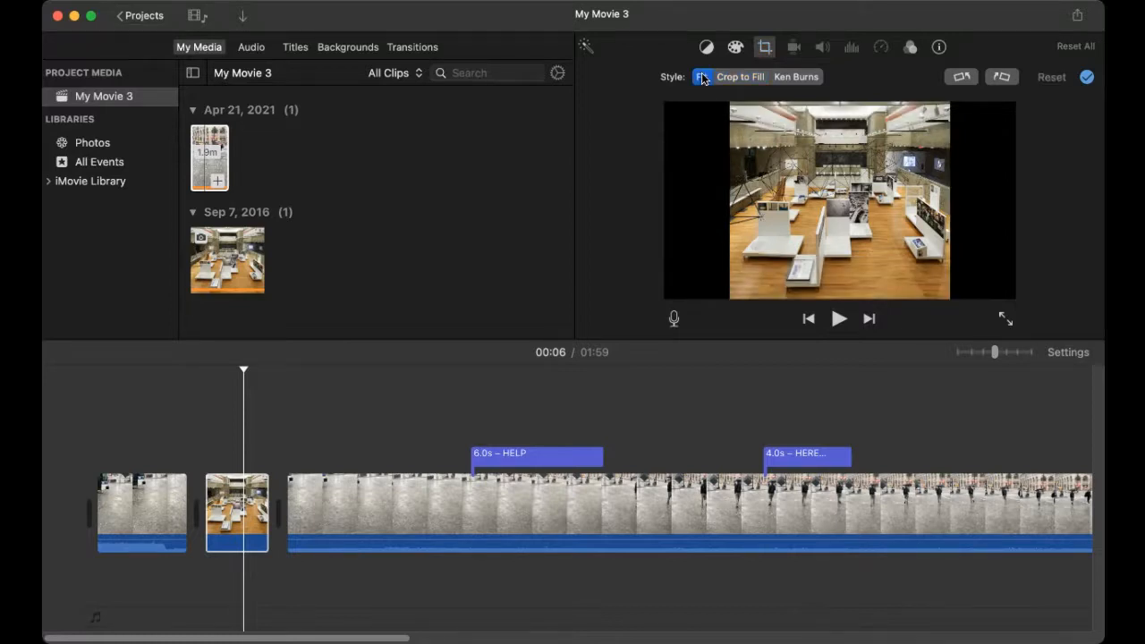
click(740, 78)
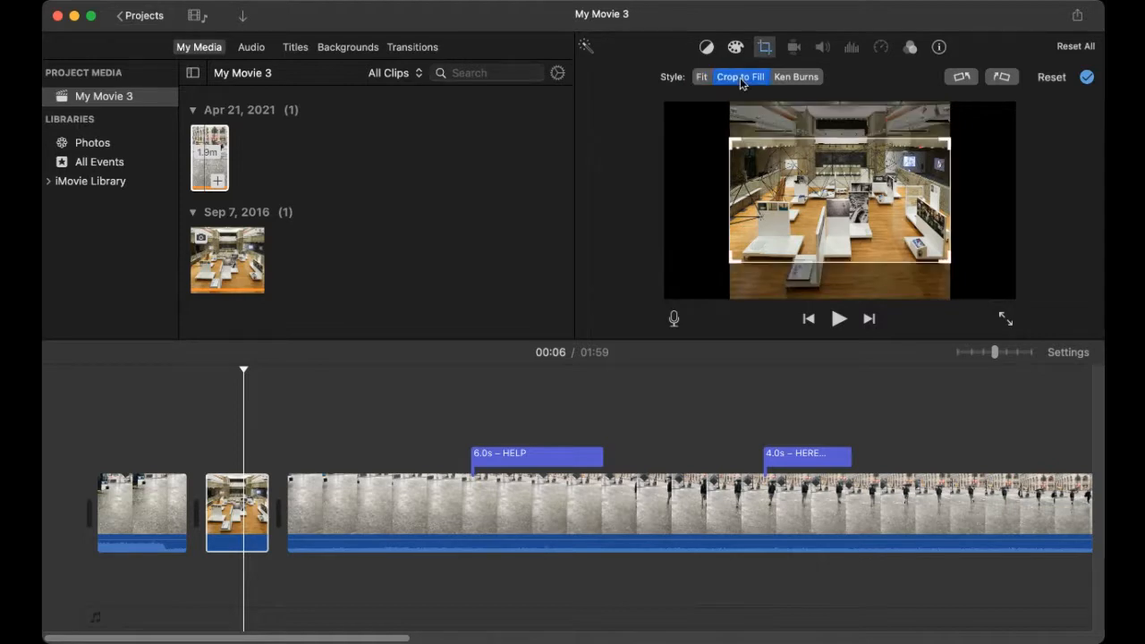
Step: Apply Ken Burns to the photo with the End framing moved up to the top
click(802, 78)
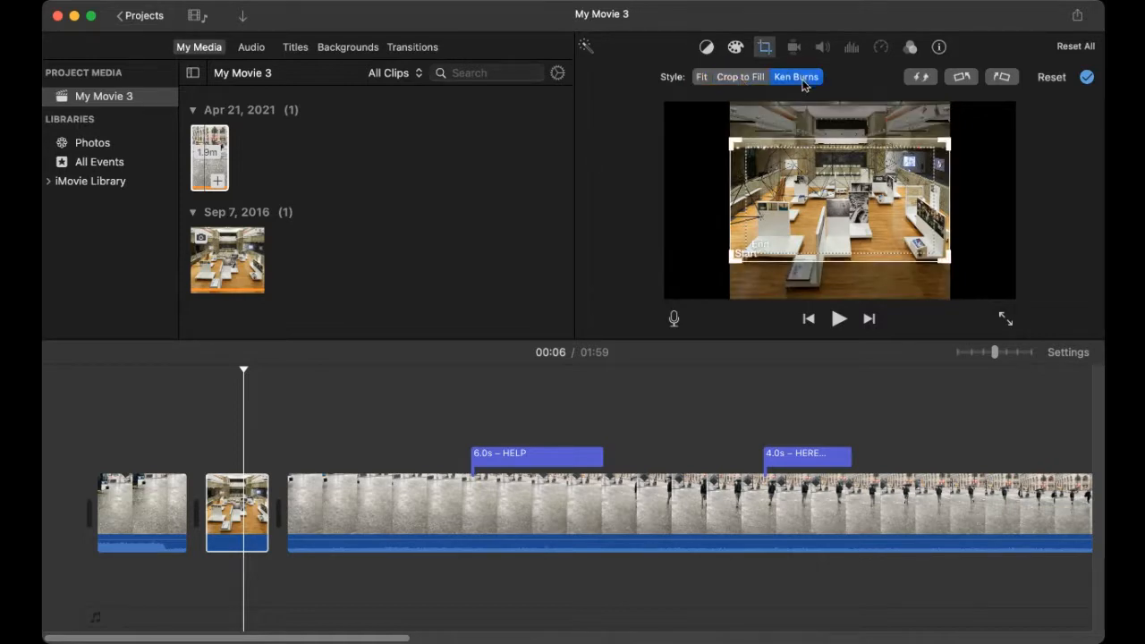
drag(807, 194, 839, 119)
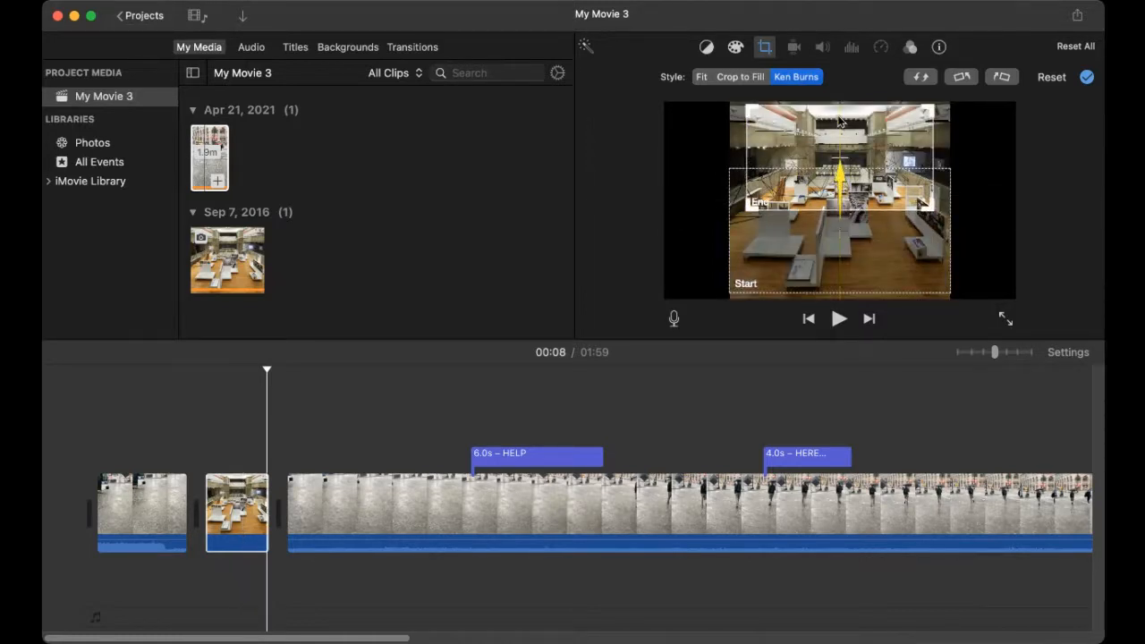
click(842, 261)
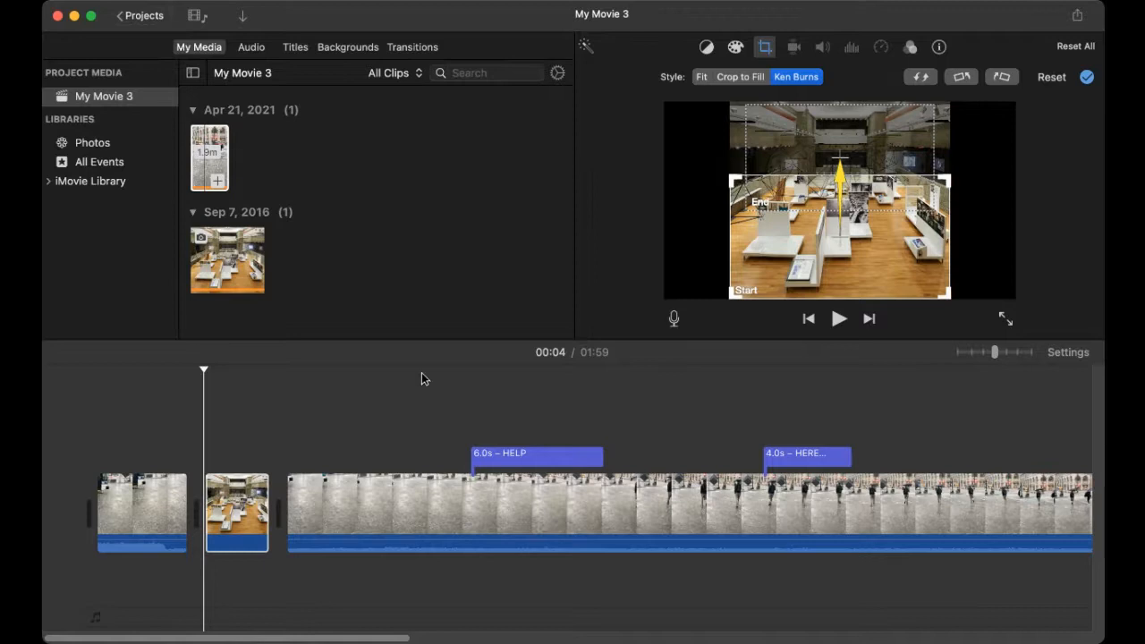
Step: Preview the movie opening, stop playback, and bring up the Transitions browser
click(174, 515)
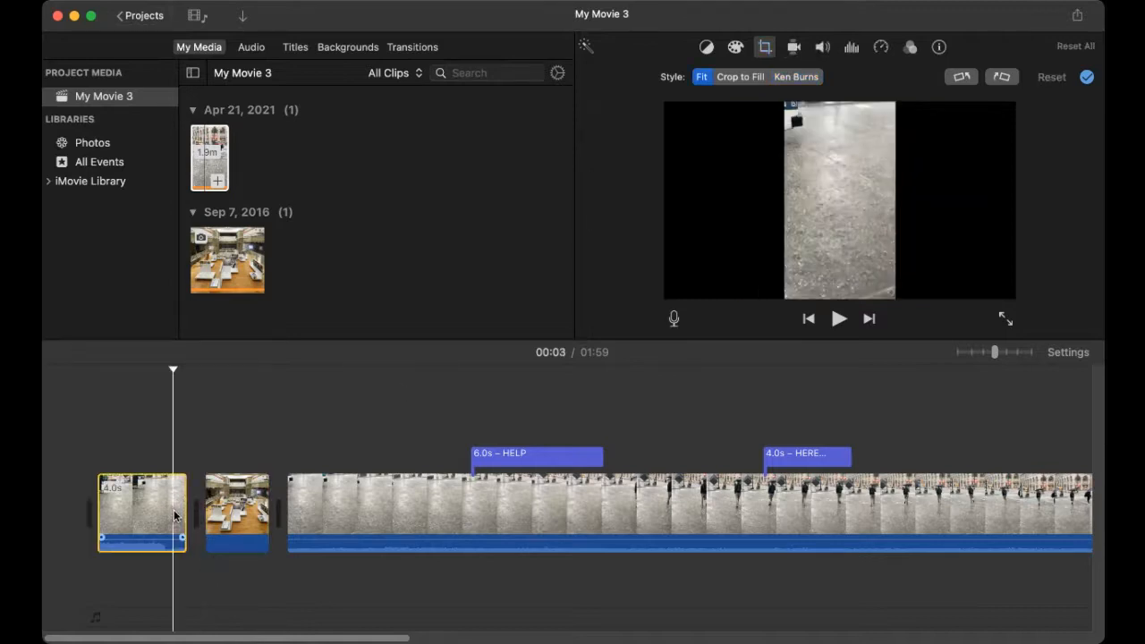
key(space)
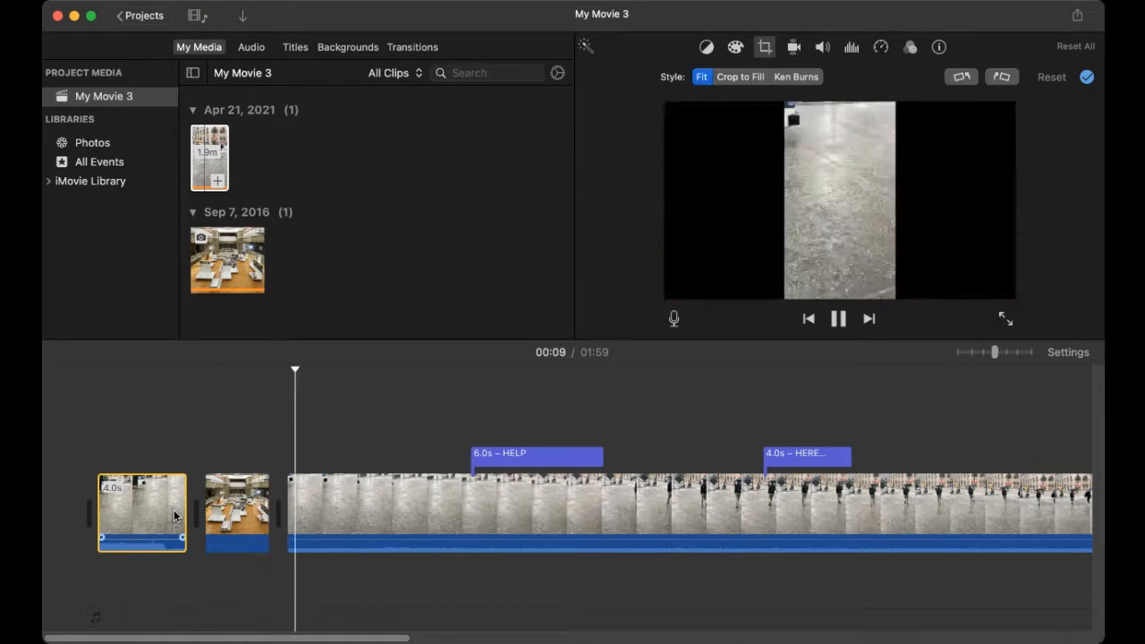
click(177, 405)
key(space)
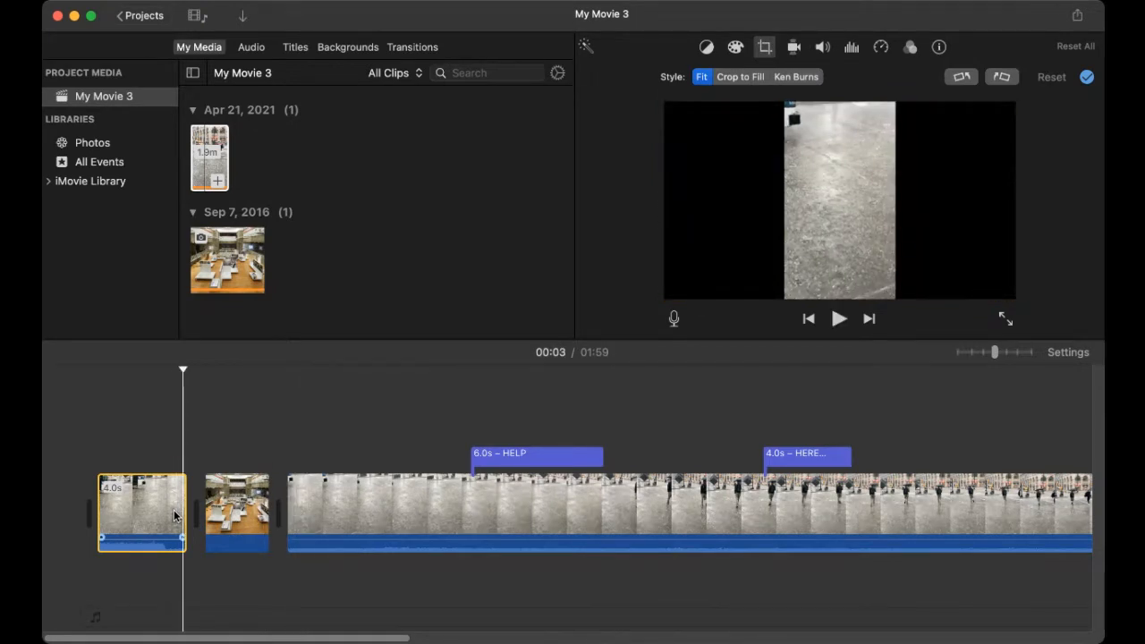
click(213, 170)
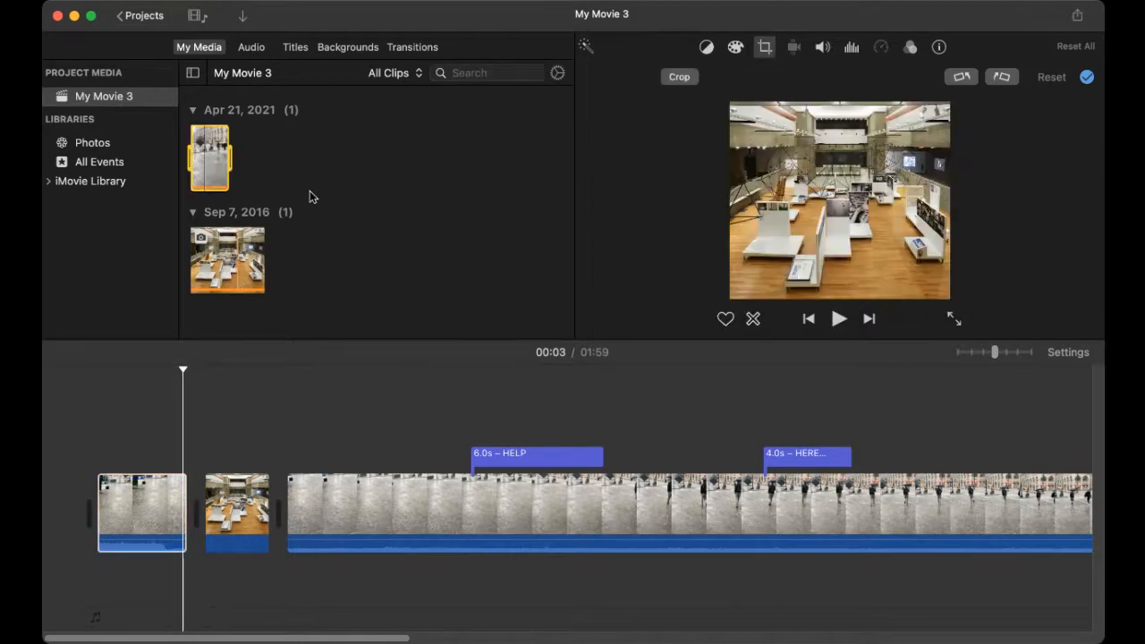
click(415, 47)
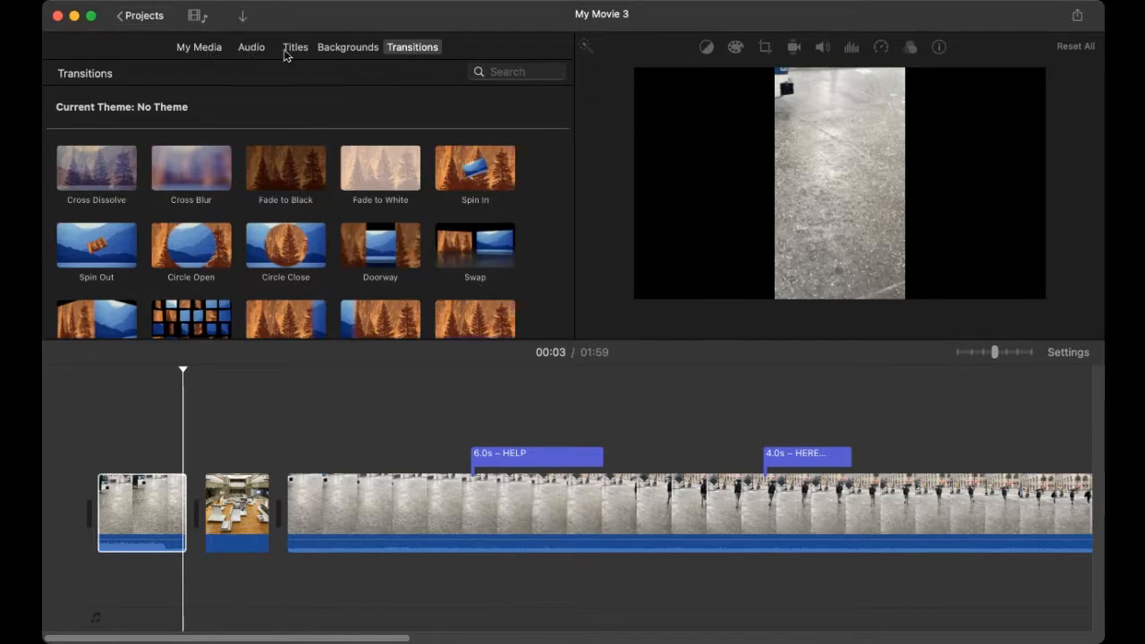
click(412, 52)
click(217, 256)
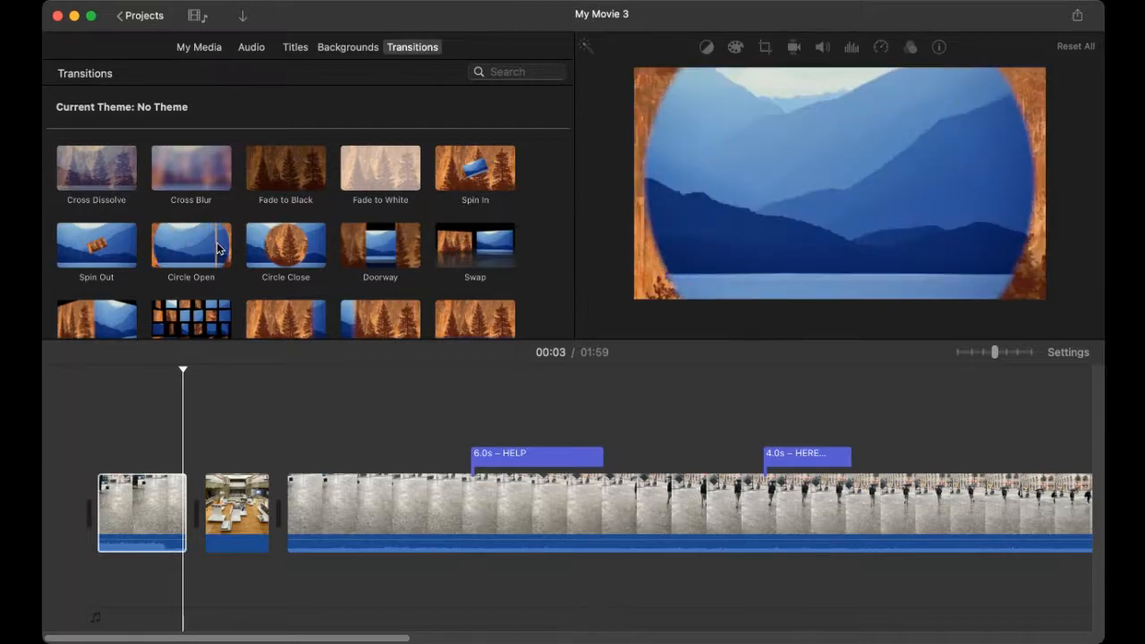
scroll(213, 251, down, 1)
scroll(213, 251, down, 6)
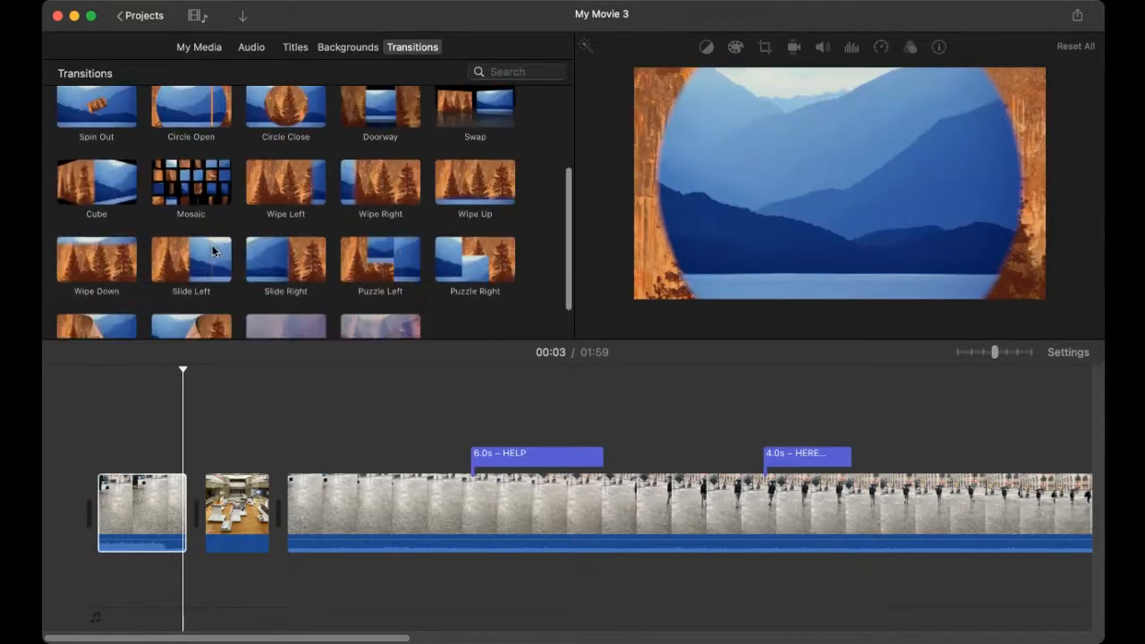
scroll(212, 250, up, 5)
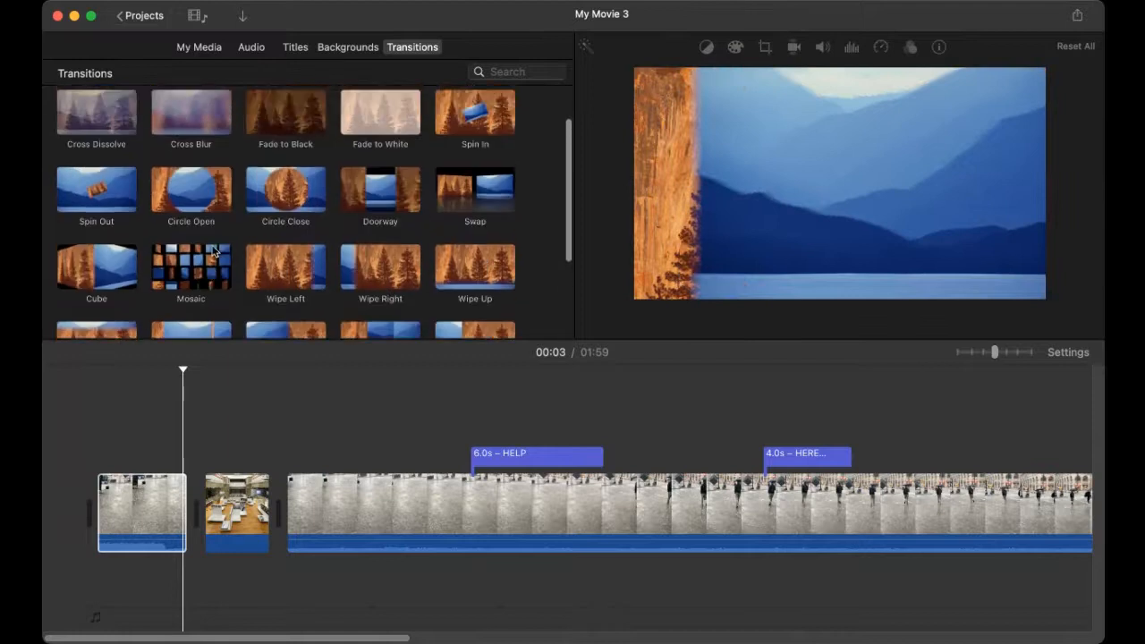
scroll(214, 253, up, 1)
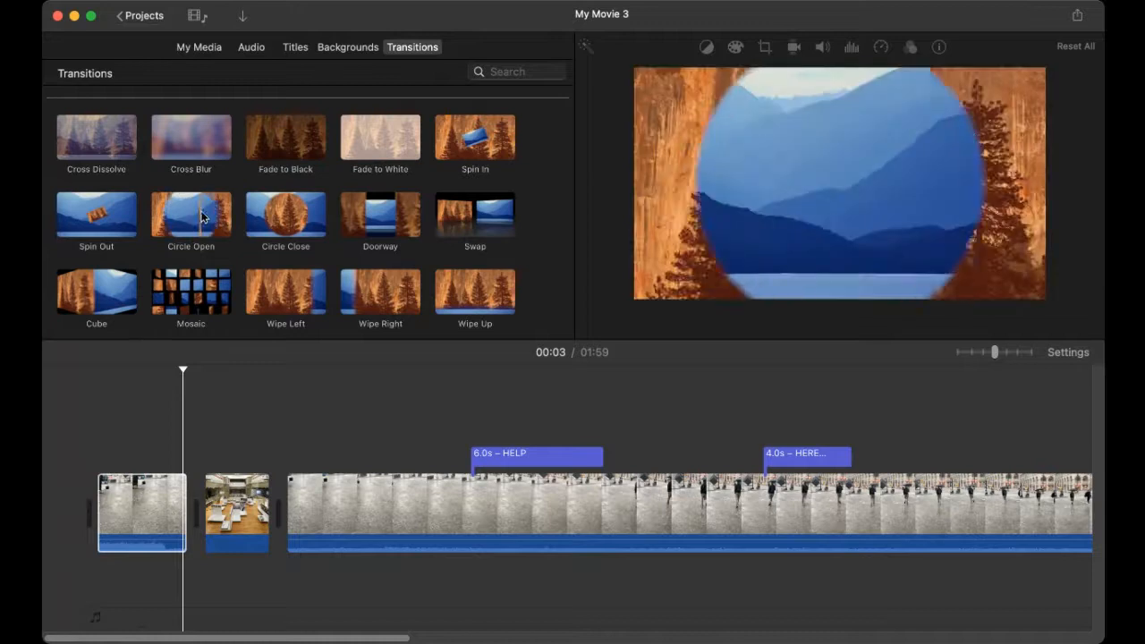
click(195, 216)
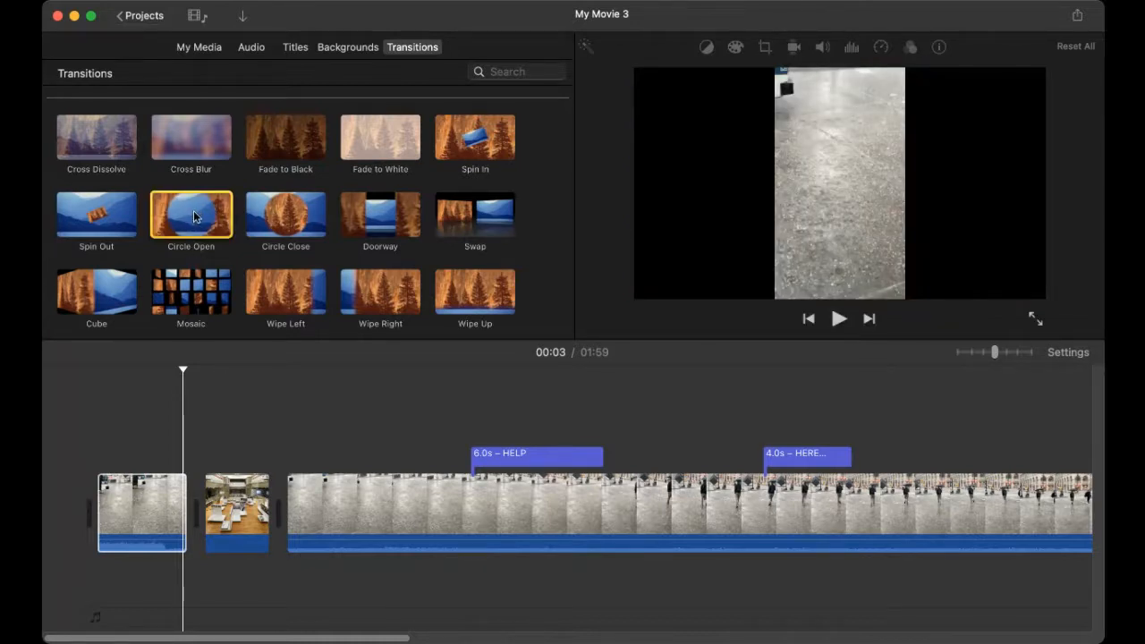
Step: Add a Circle Open transition between the first two clips and preview it
drag(195, 217, 187, 488)
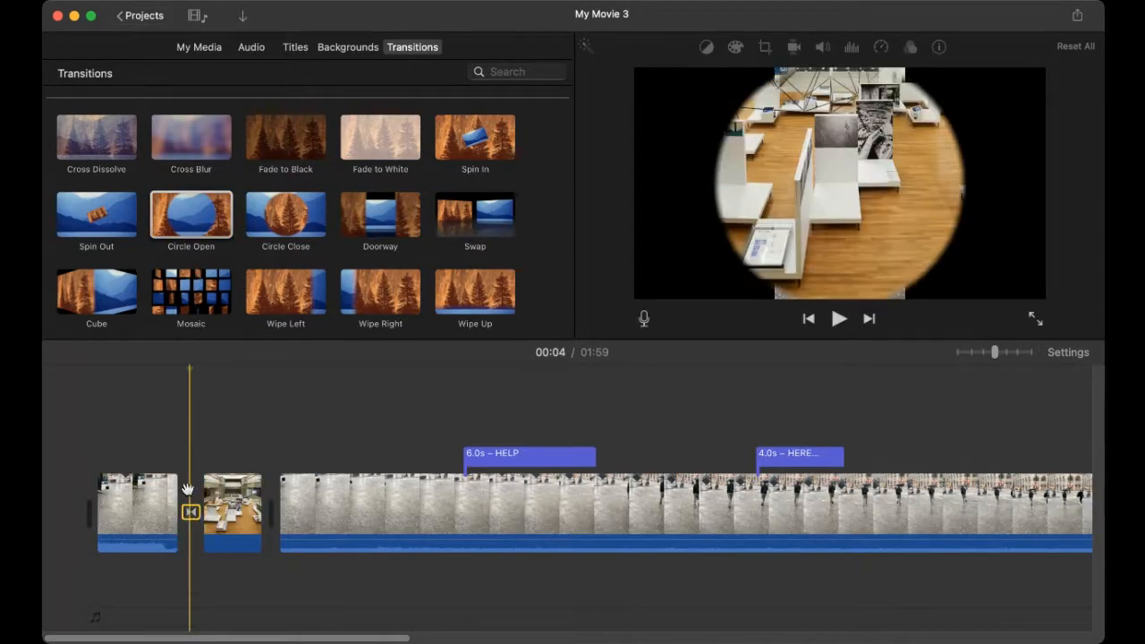
click(156, 499)
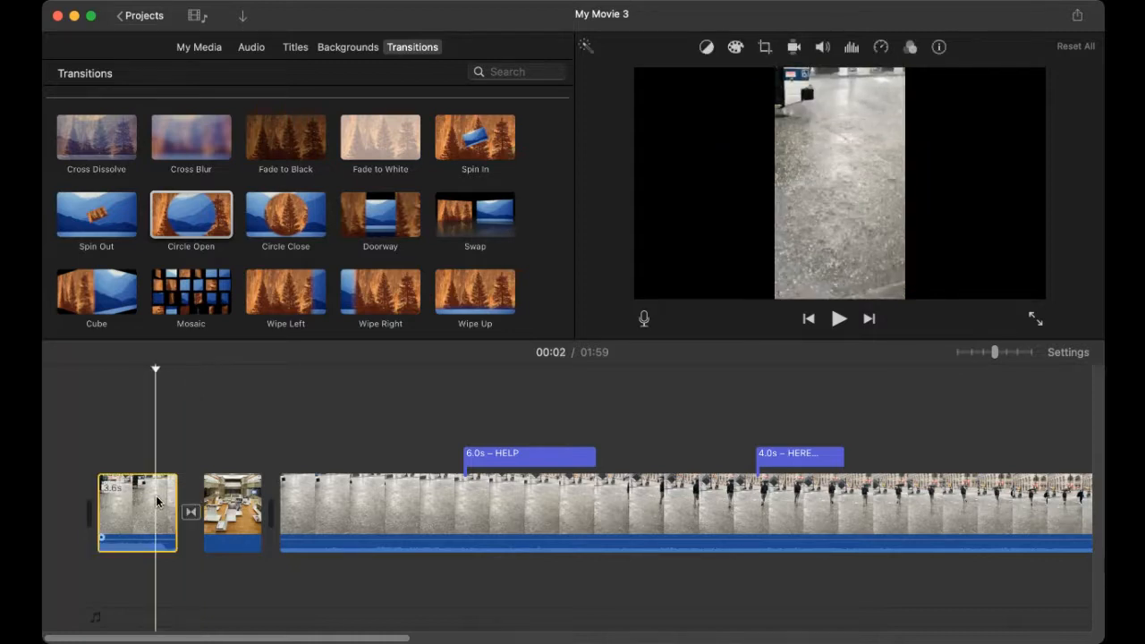
key(space)
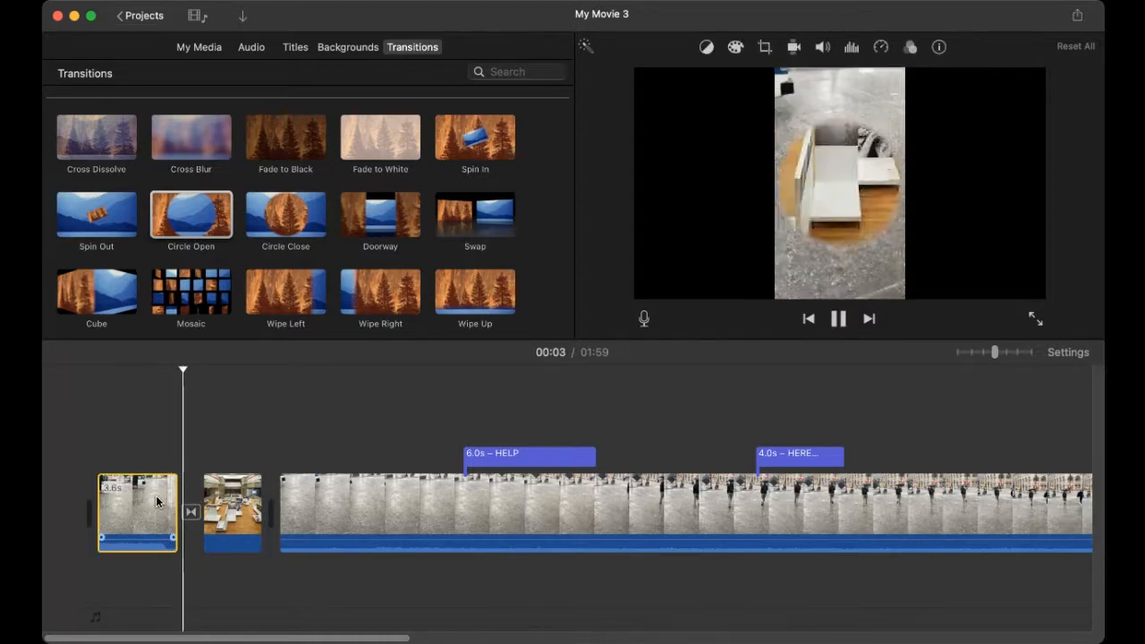
key(space)
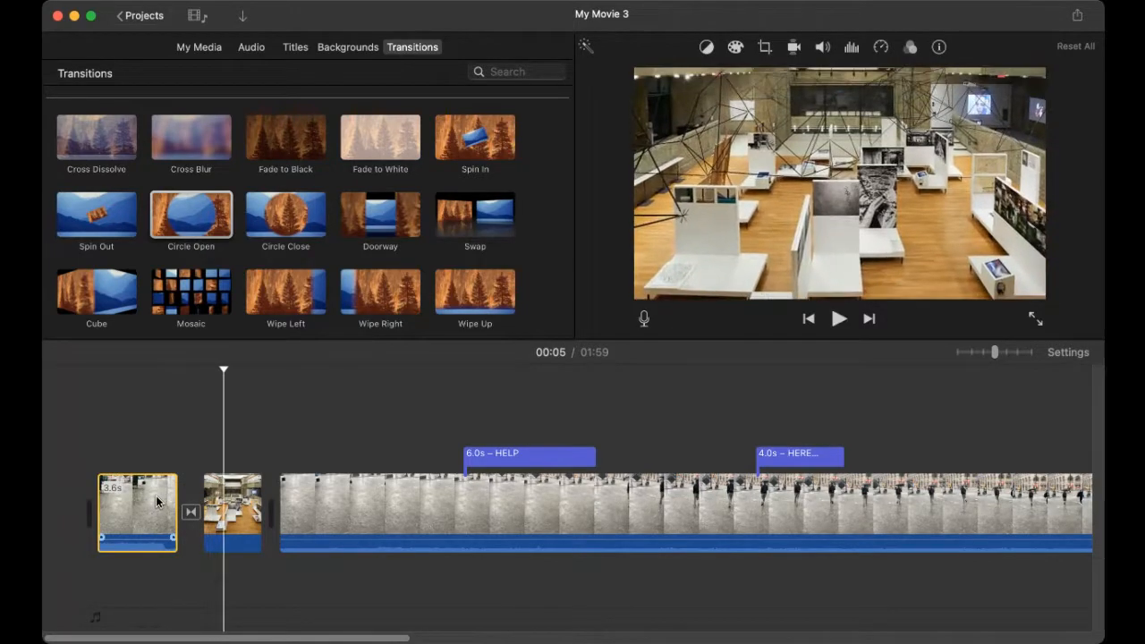
Step: Add Circle Close between the second and third clips and play back both transitions
click(292, 240)
drag(284, 335, 270, 512)
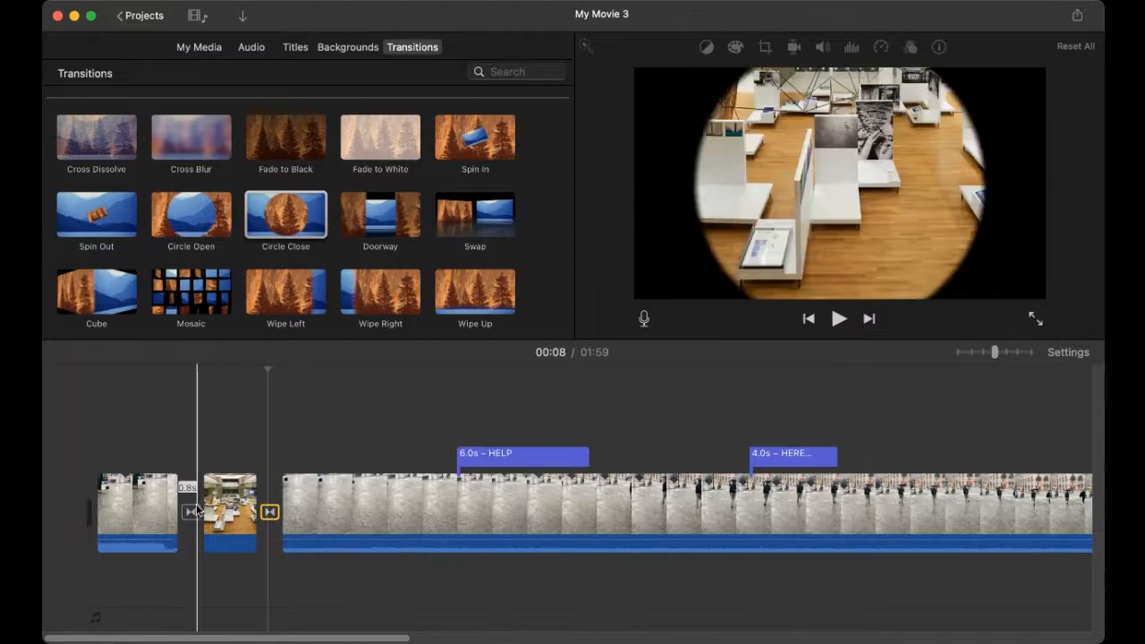
click(152, 517)
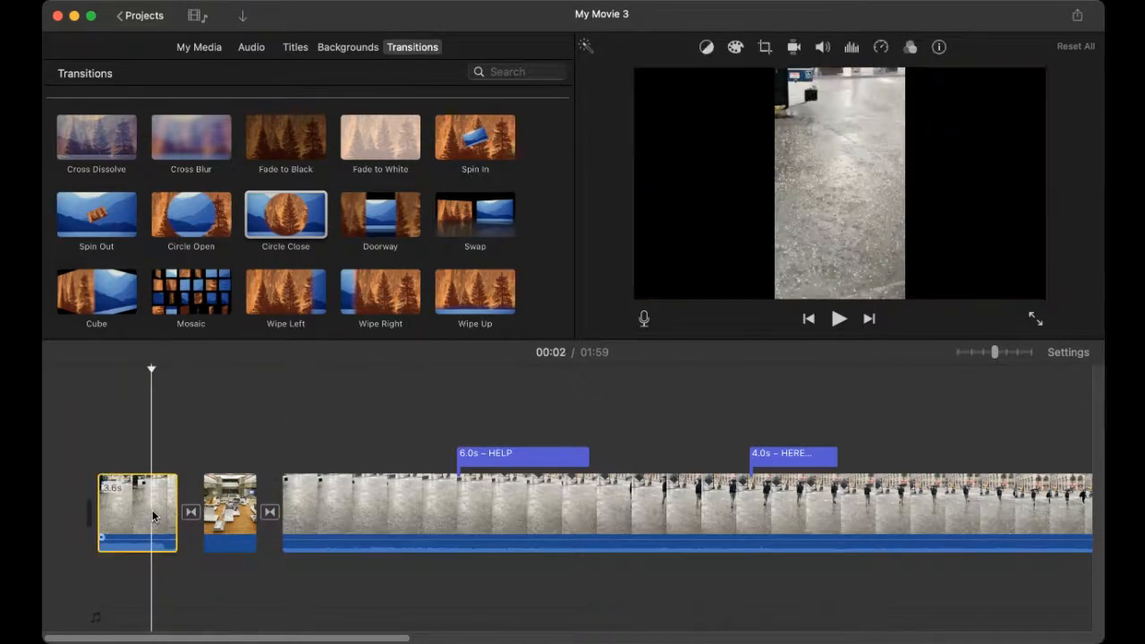
key(space)
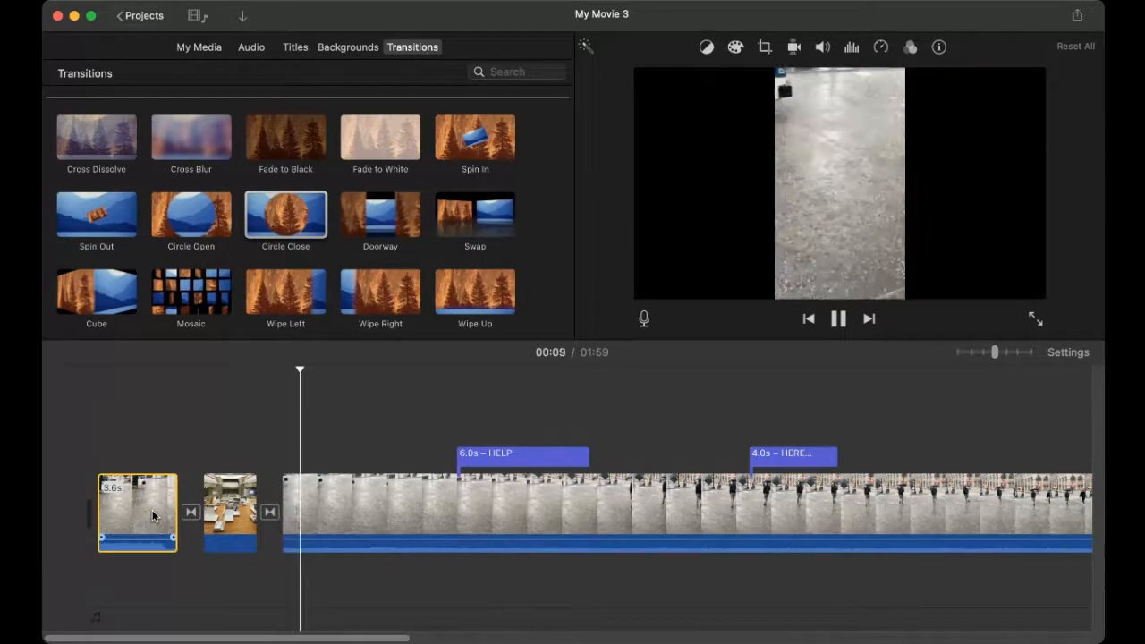
key(space)
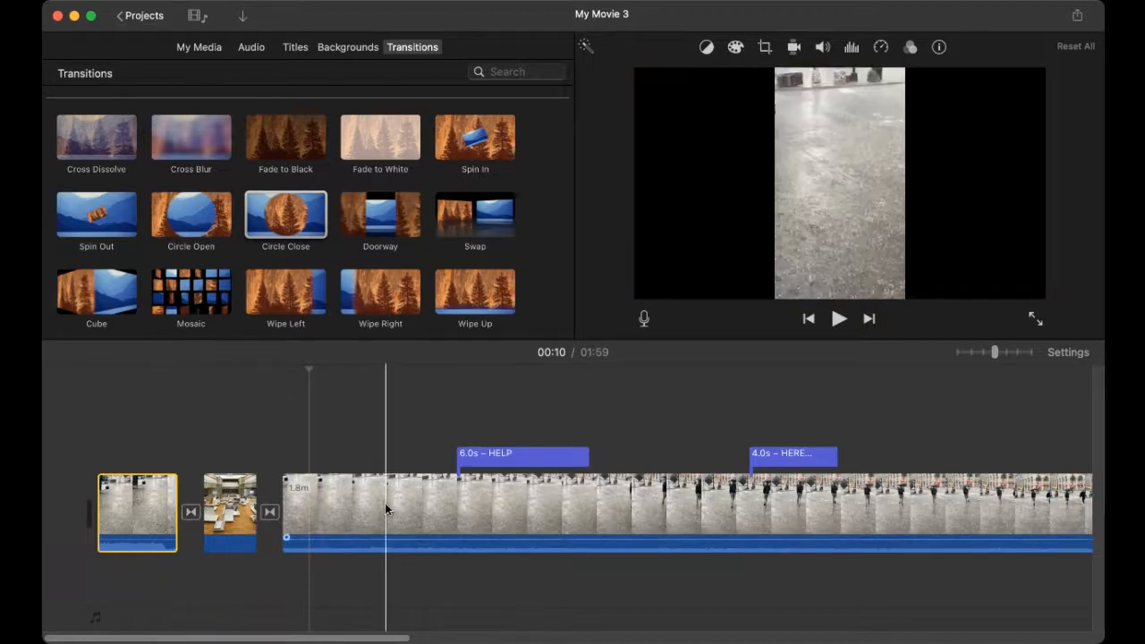
click(366, 508)
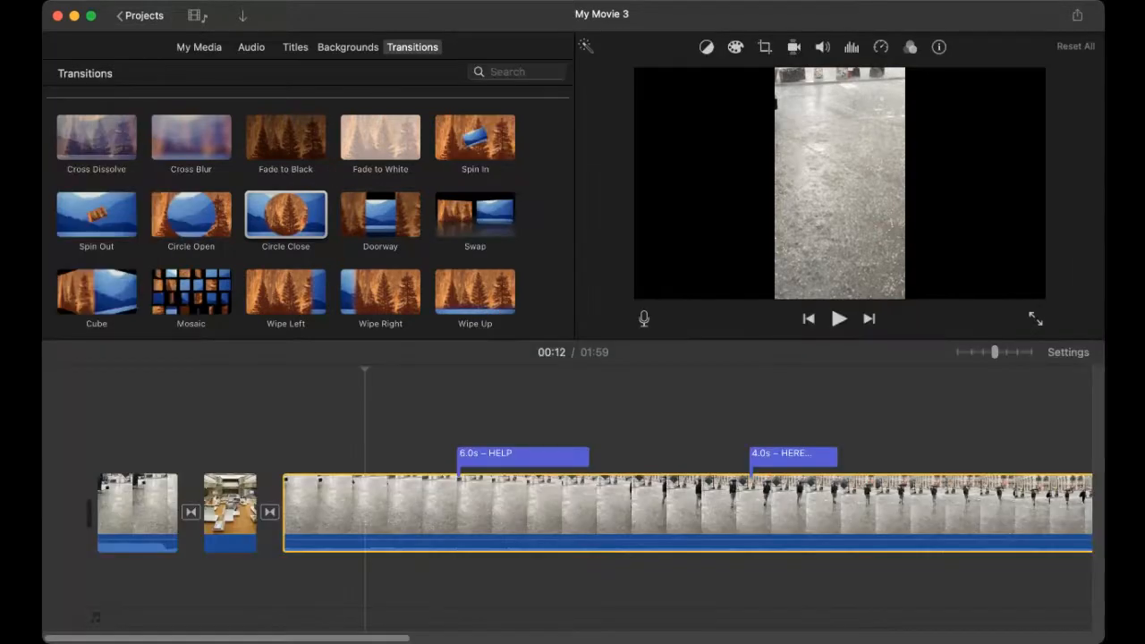
key(super+b)
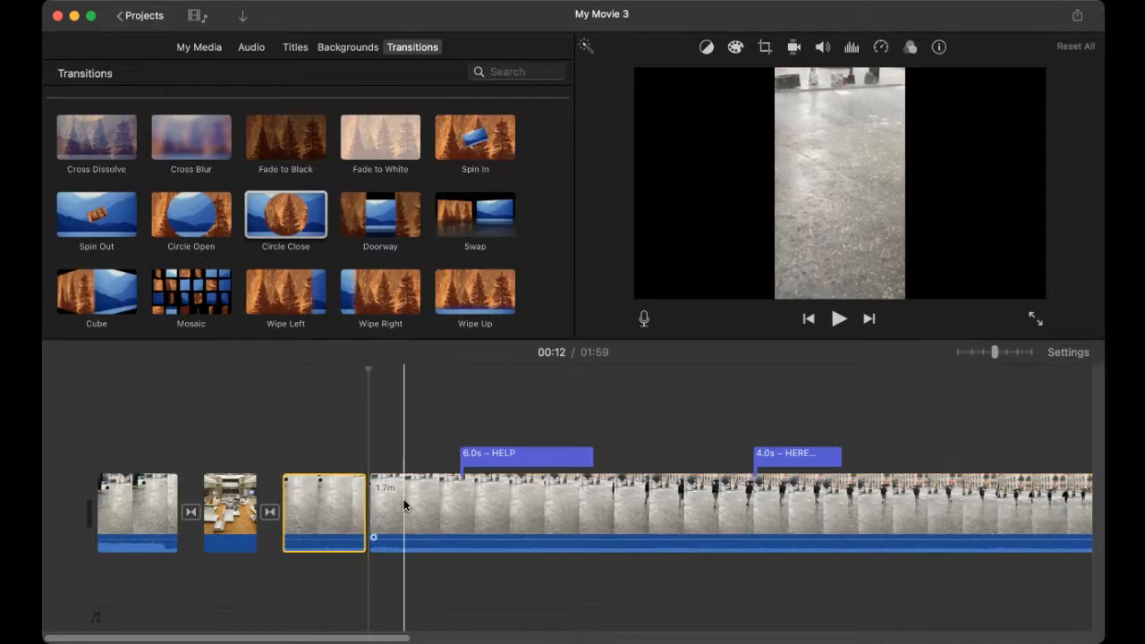
key(super+z)
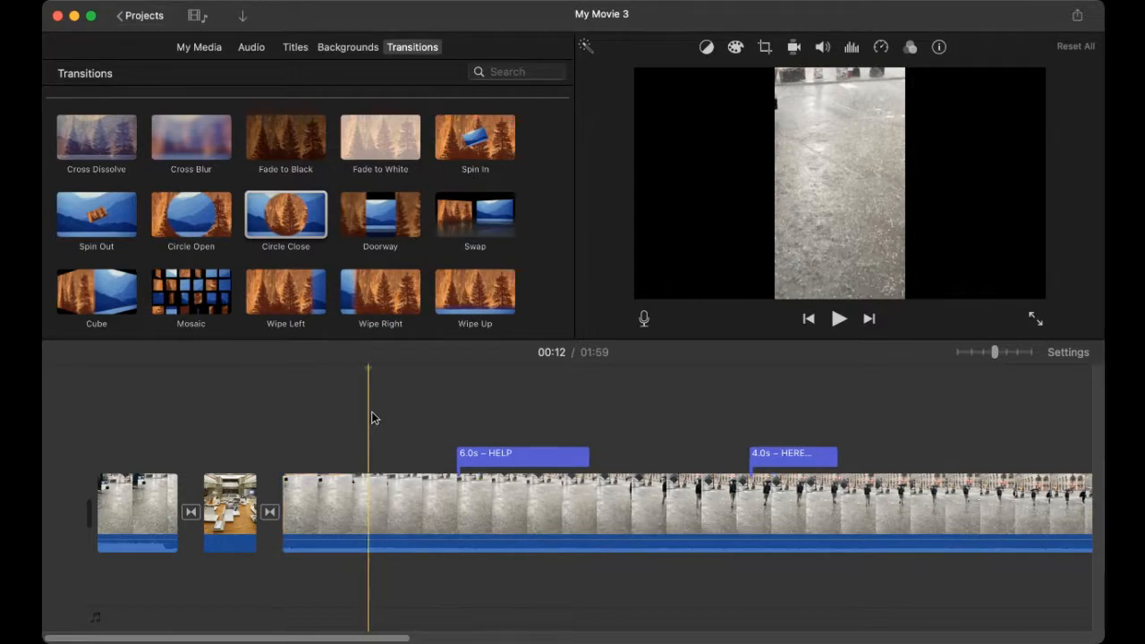
click(271, 512)
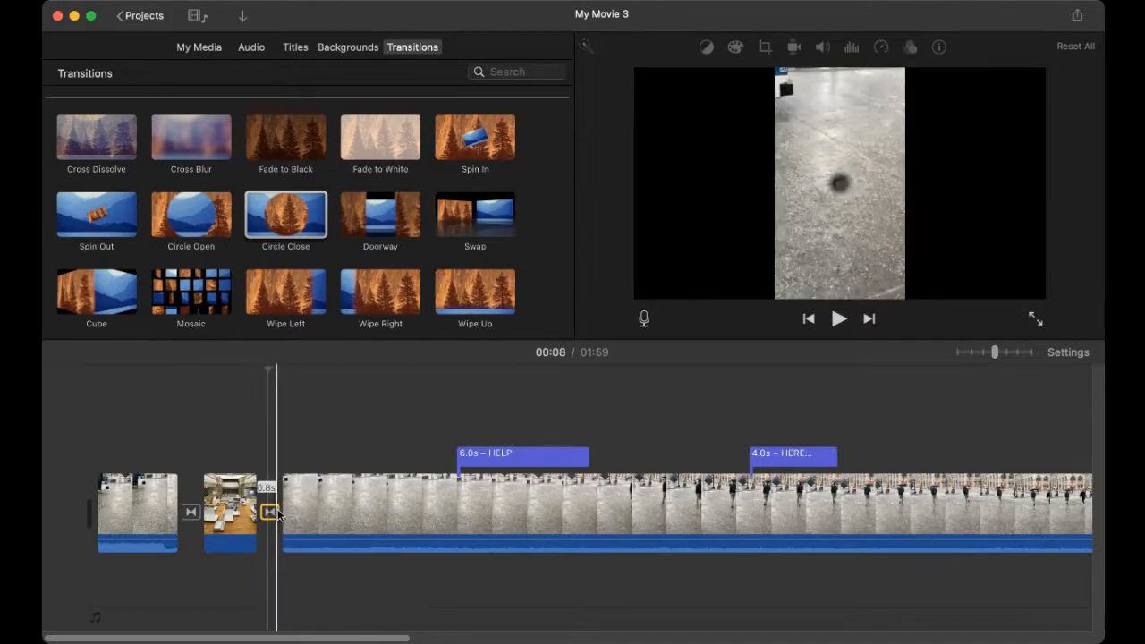
Step: Lengthen the Circle Close transition in the Precision Editor to overlap most of the photo clip
double_click(274, 512)
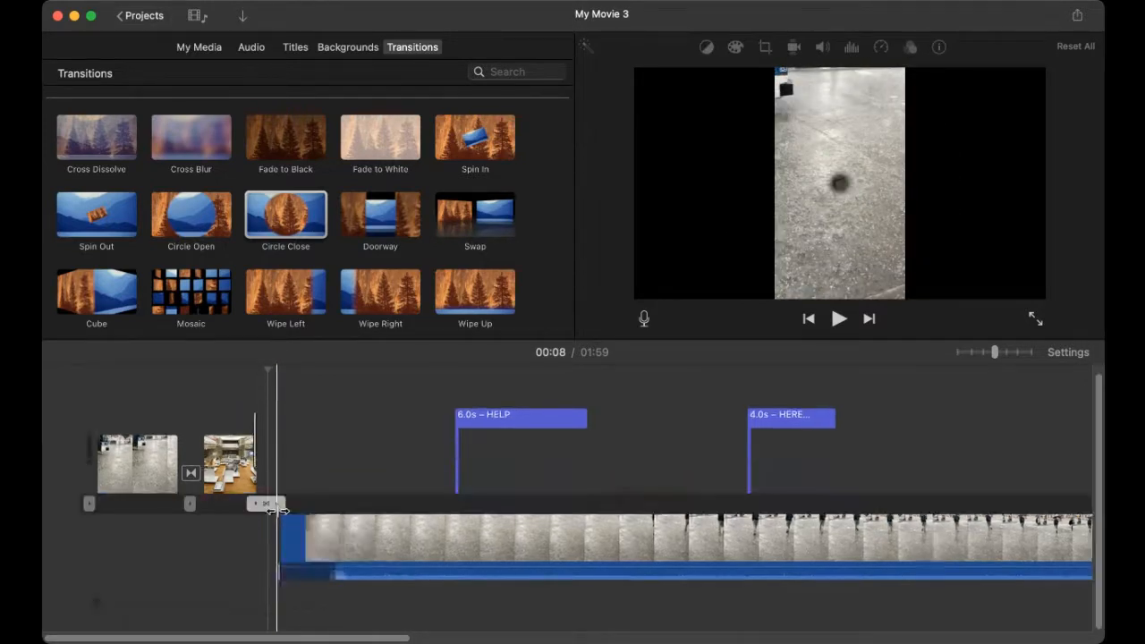
drag(285, 507, 306, 507)
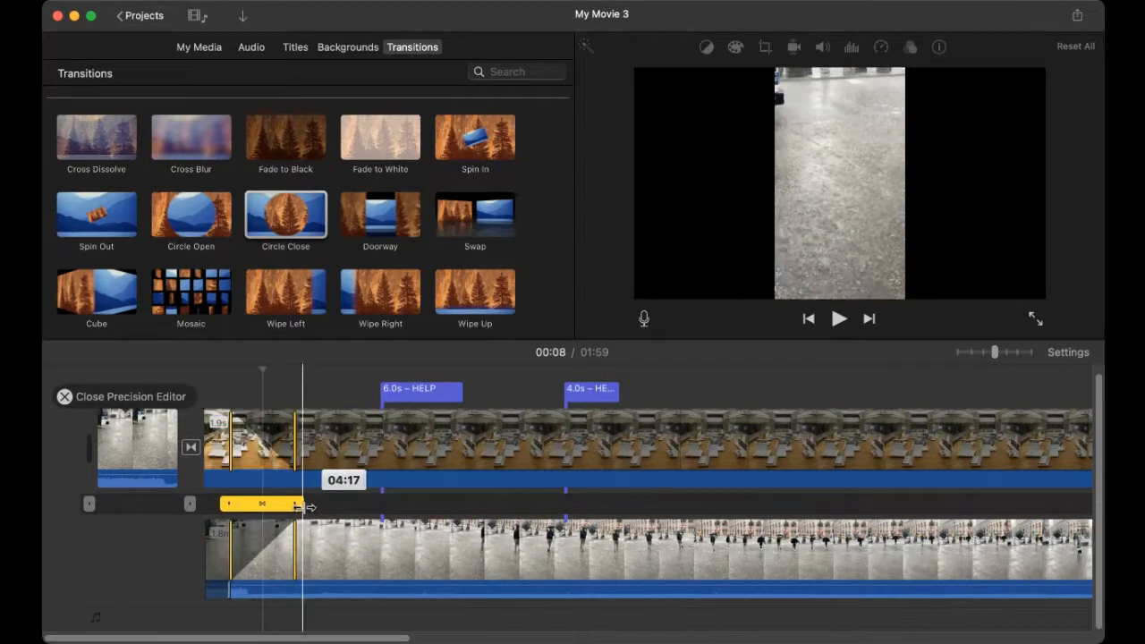
key(Escape)
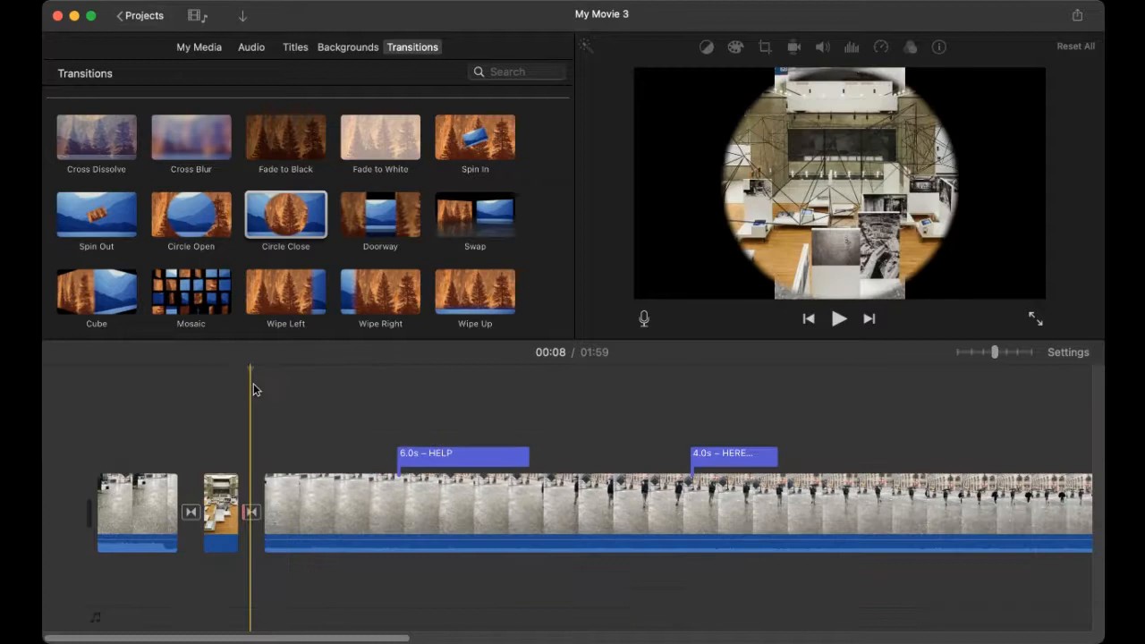
click(254, 513)
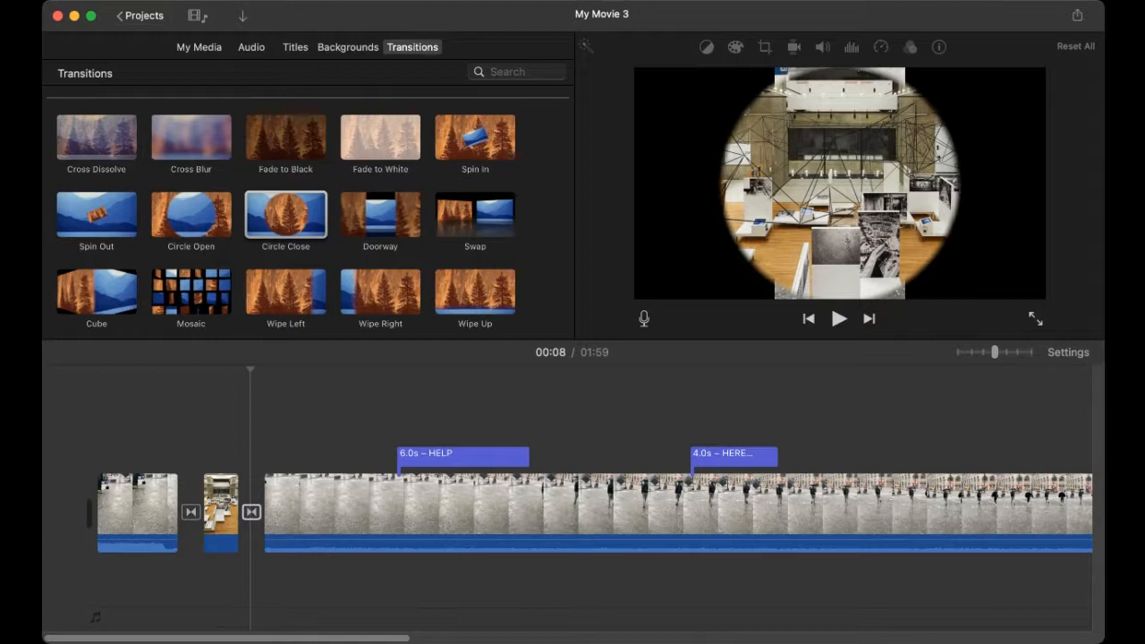
Step: Reapply Circle Close after the second clip, play the opening sequence, then switch away from iMovie
drag(251, 512, 253, 510)
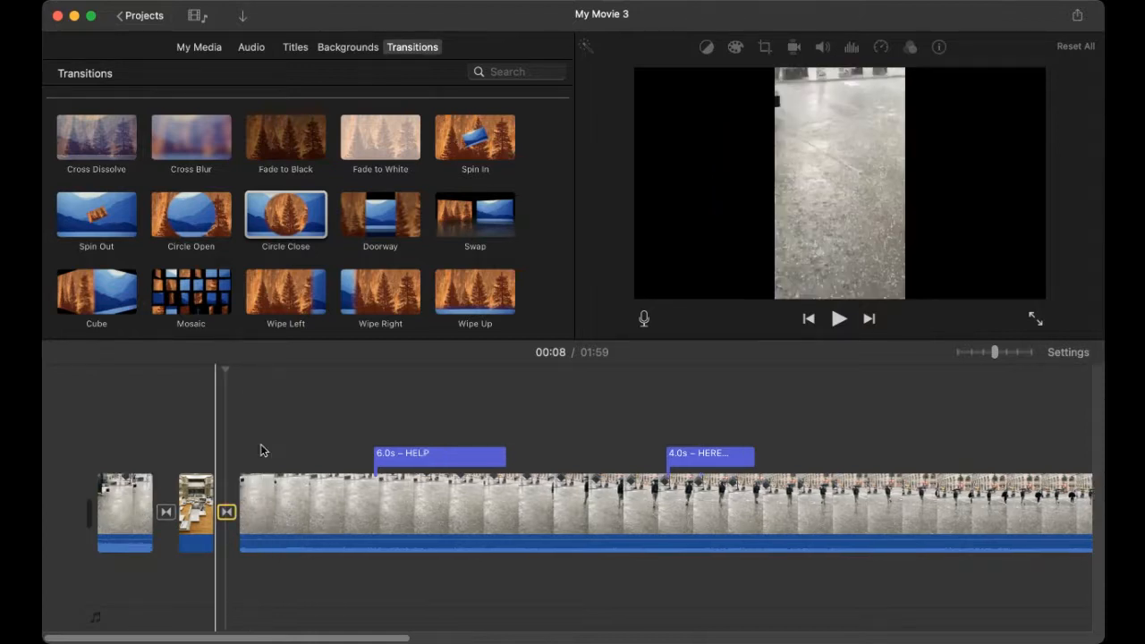
click(227, 513)
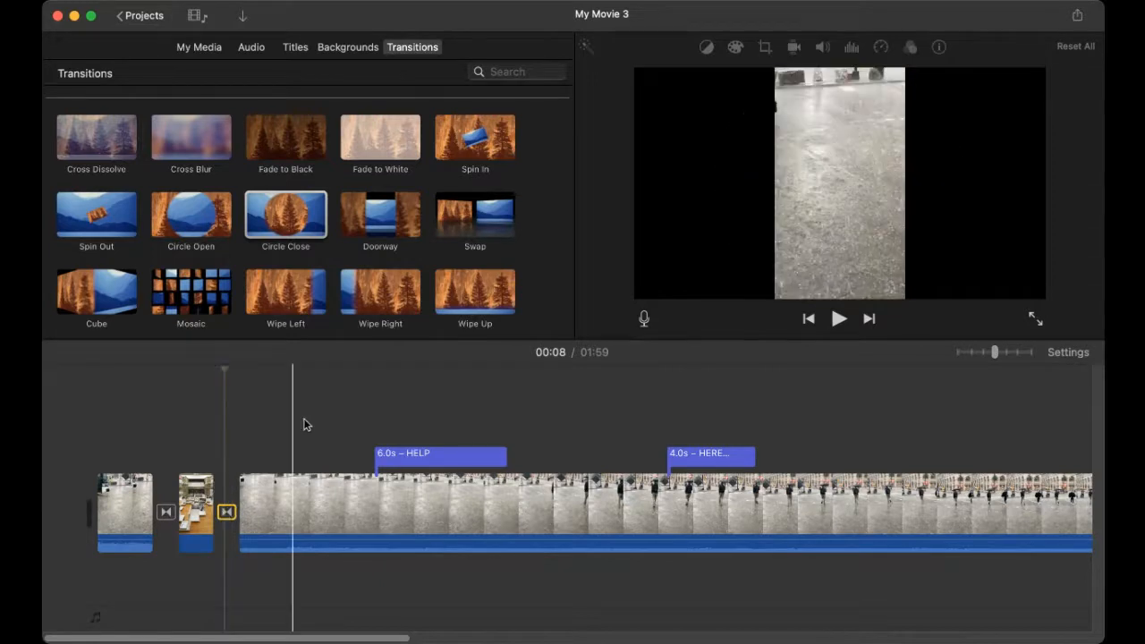
click(136, 506)
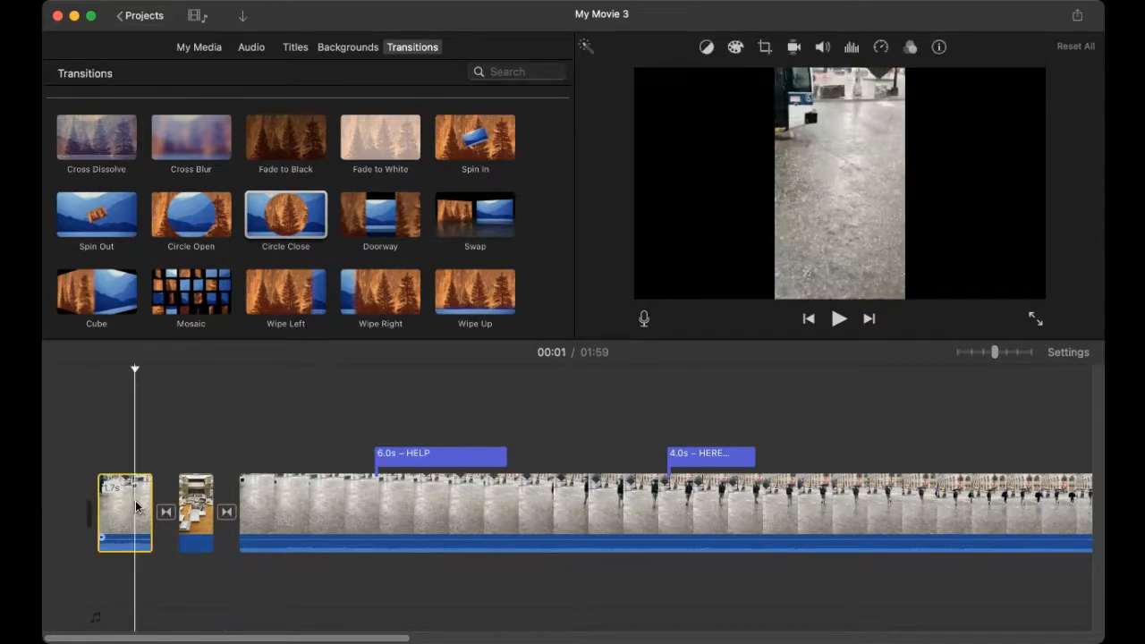
key(space)
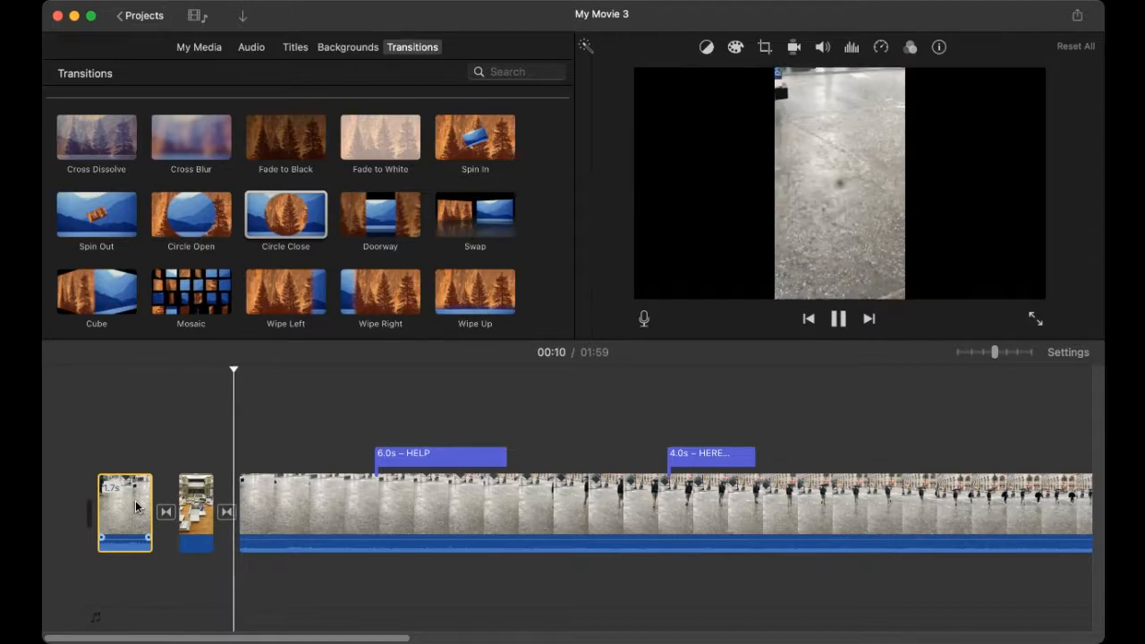
key(space)
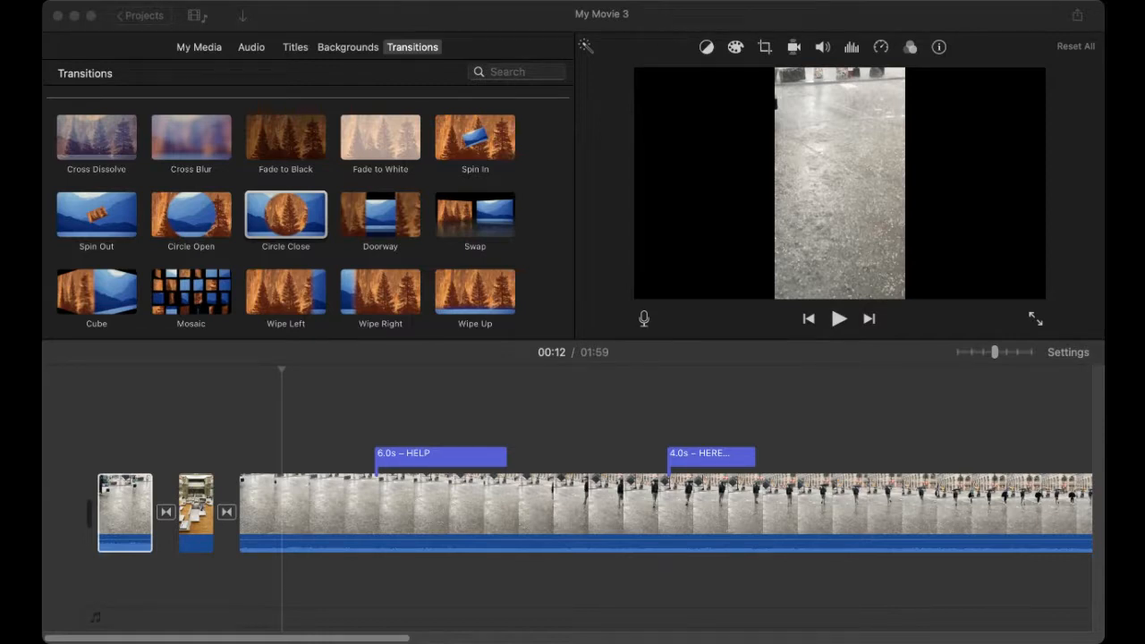
click(271, 398)
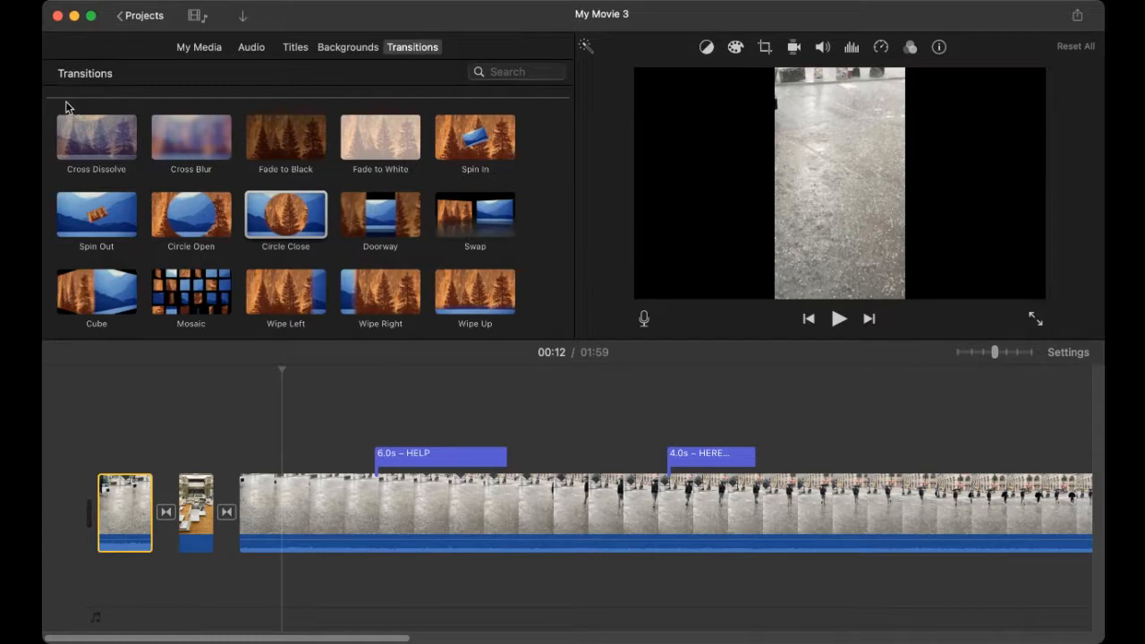
key(super+Tab)
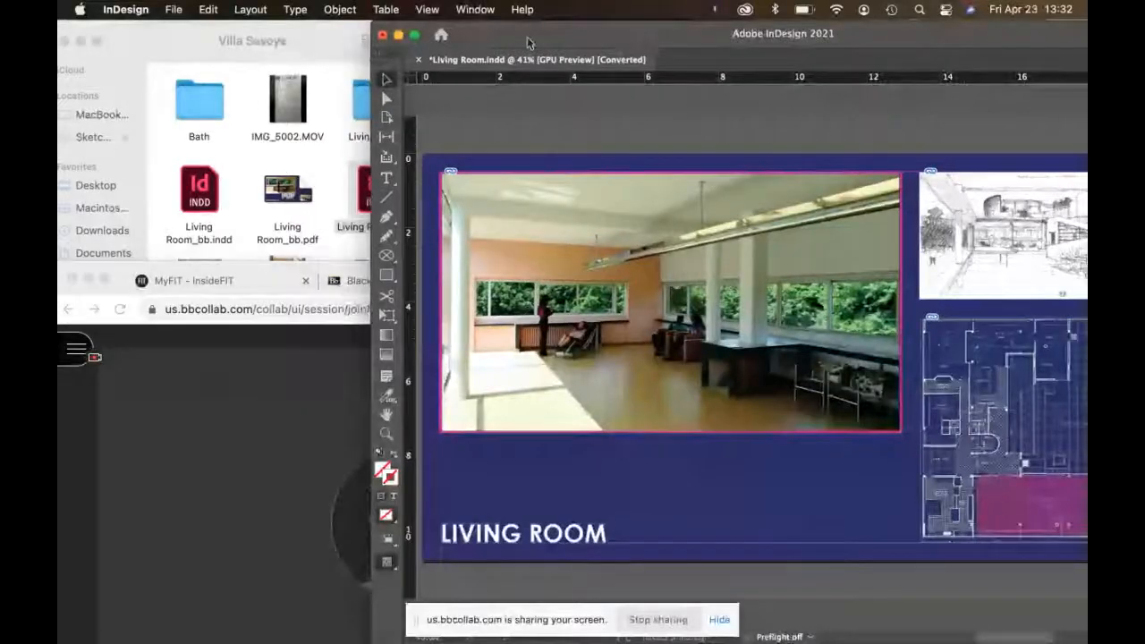
Step: Enlarge the InDesign window, shift it left, and bring the Villa Savoye folder window forward
double_click(527, 37)
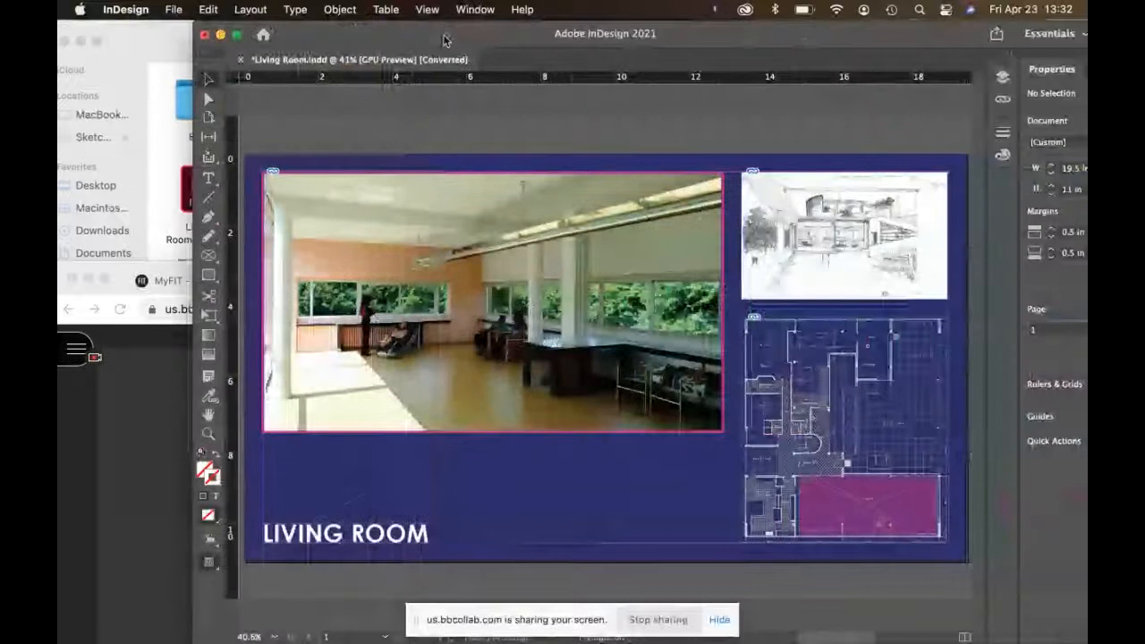
drag(446, 40, 358, 8)
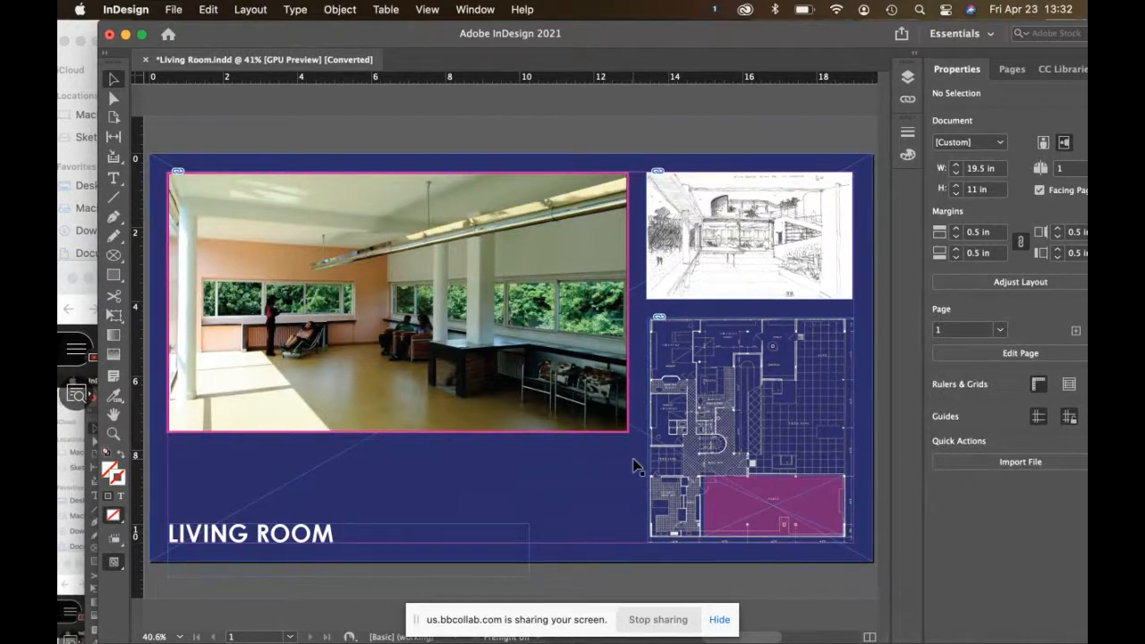
scroll(633, 466, right, 3)
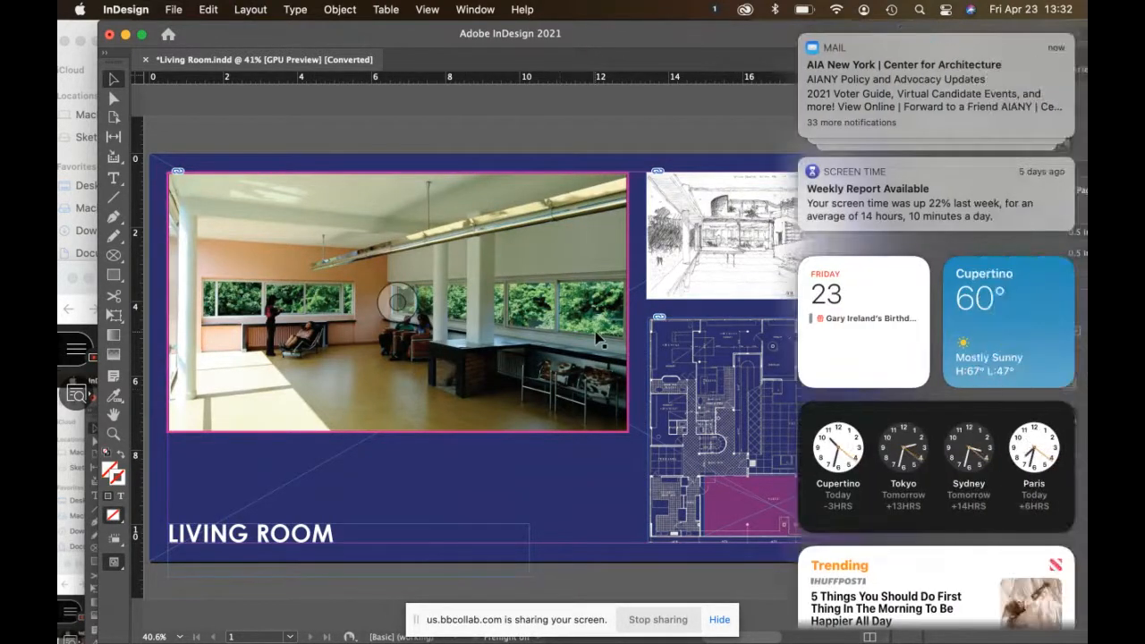
scroll(907, 96, left, 3)
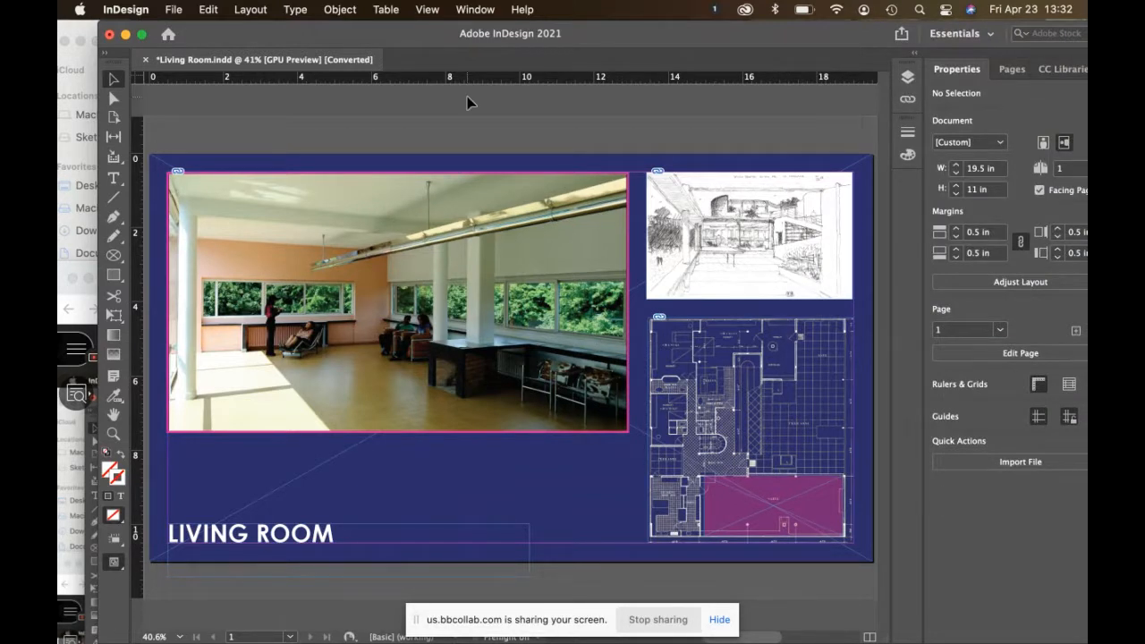
click(80, 34)
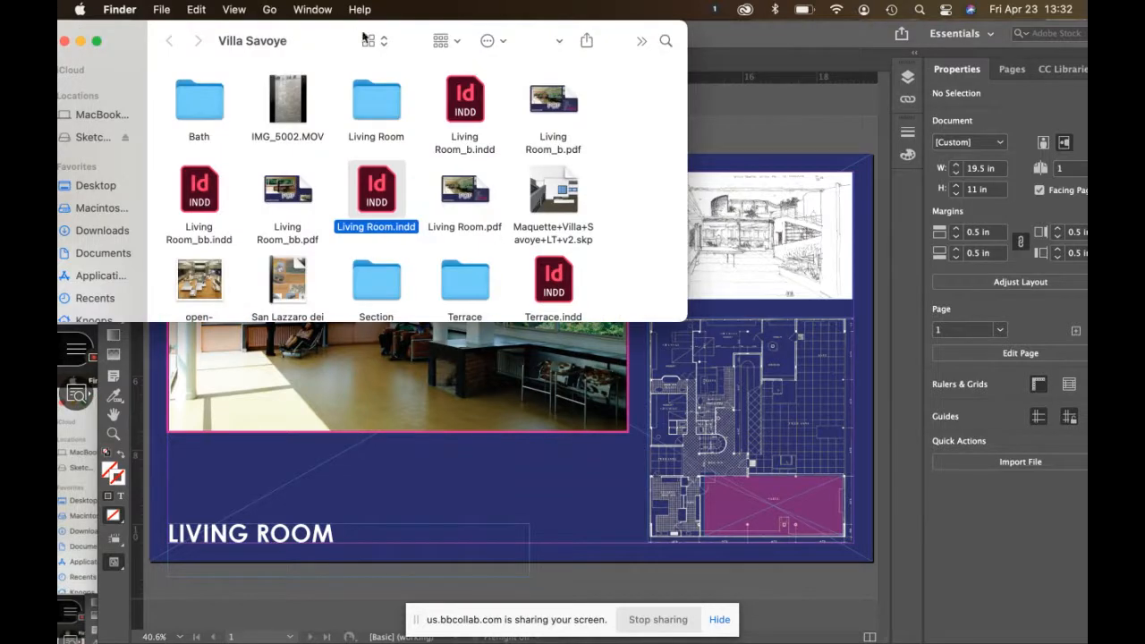
Step: List the Villa Savoye folder and open Living Room.pdf, Living Room_b.pdf and Living Room_bb.pdf in Acrobat
click(380, 41)
click(386, 65)
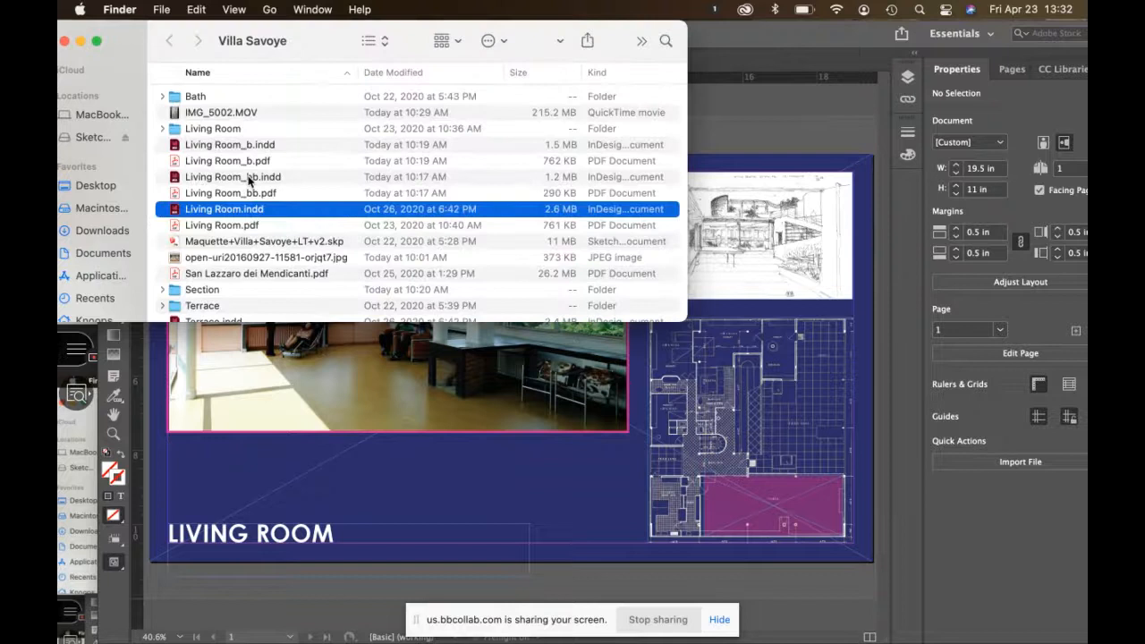
click(238, 162)
shift+click(237, 193)
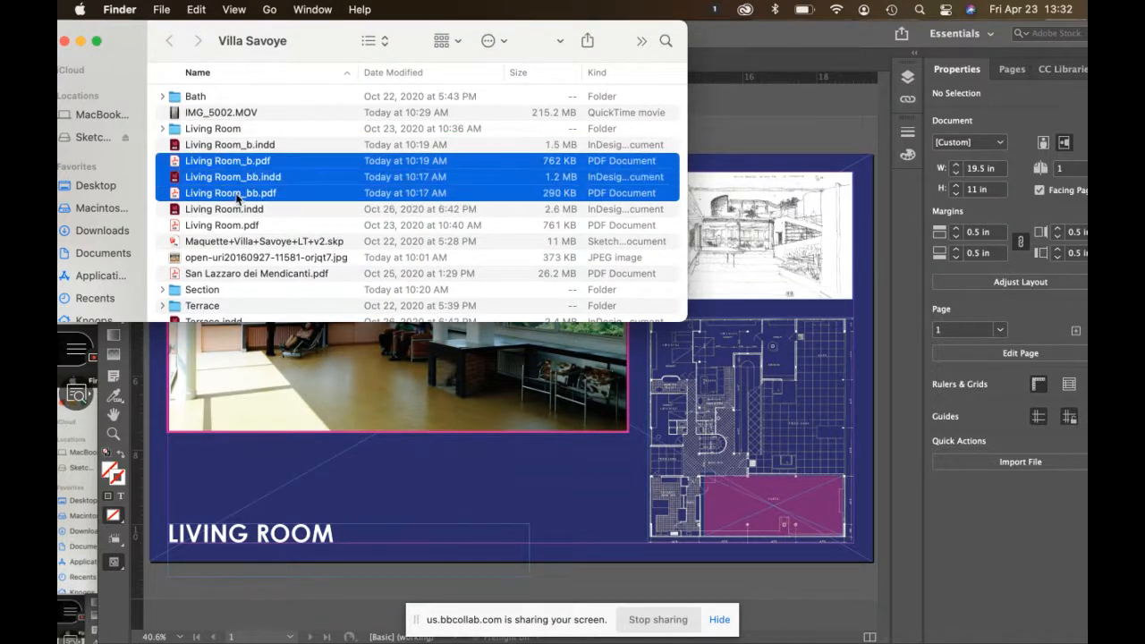
super+click(240, 224)
super+click(239, 195)
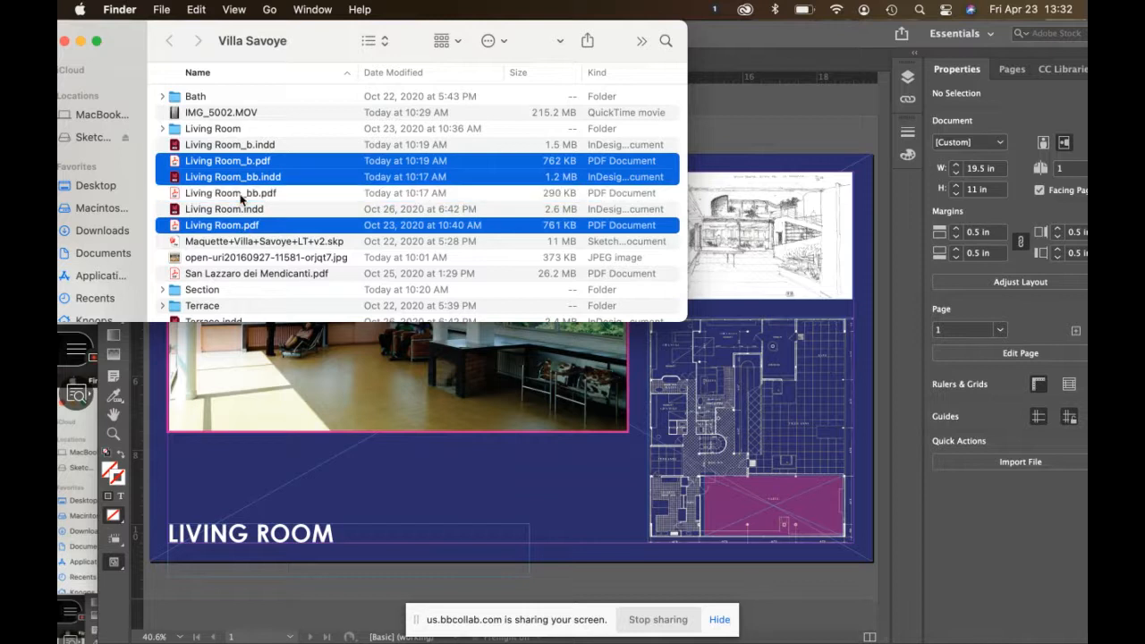
super+click(238, 193)
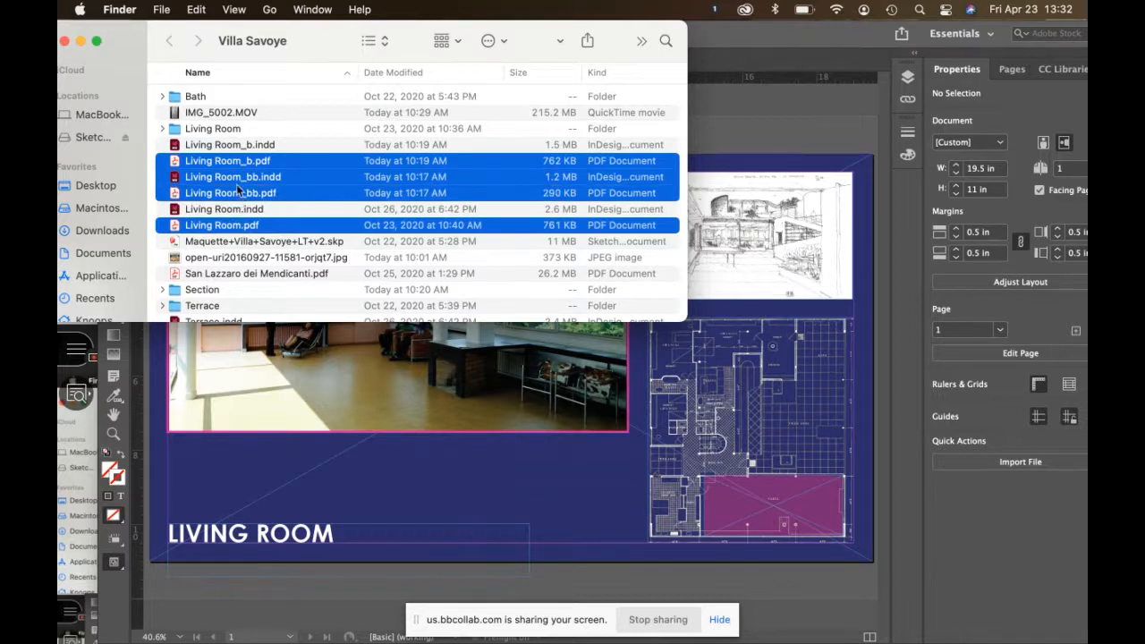
super+click(236, 183)
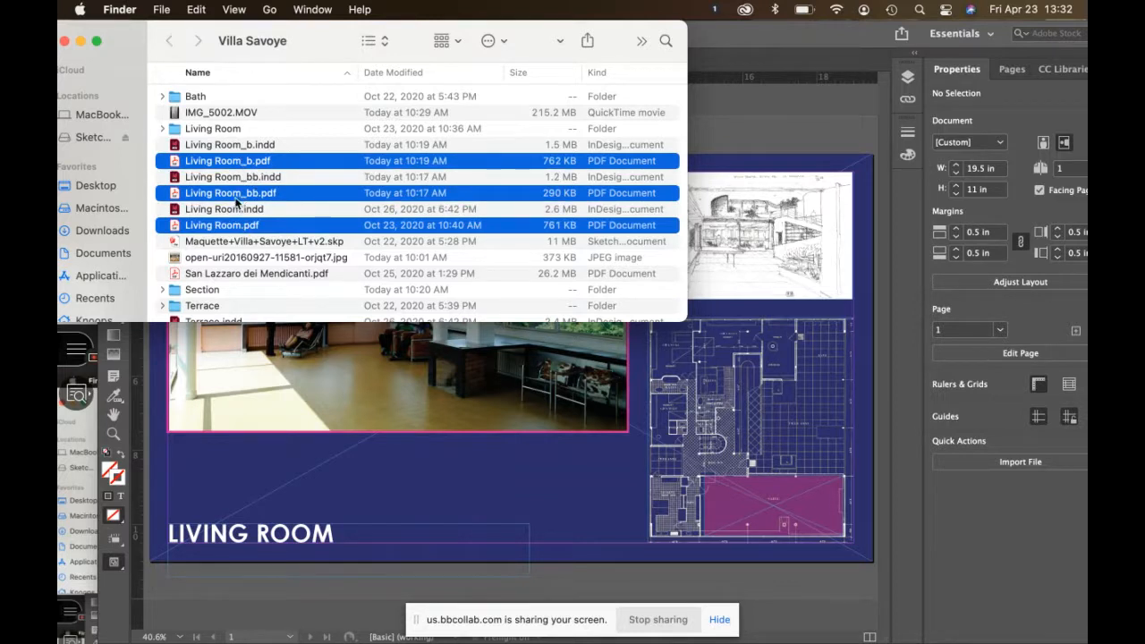
double_click(236, 197)
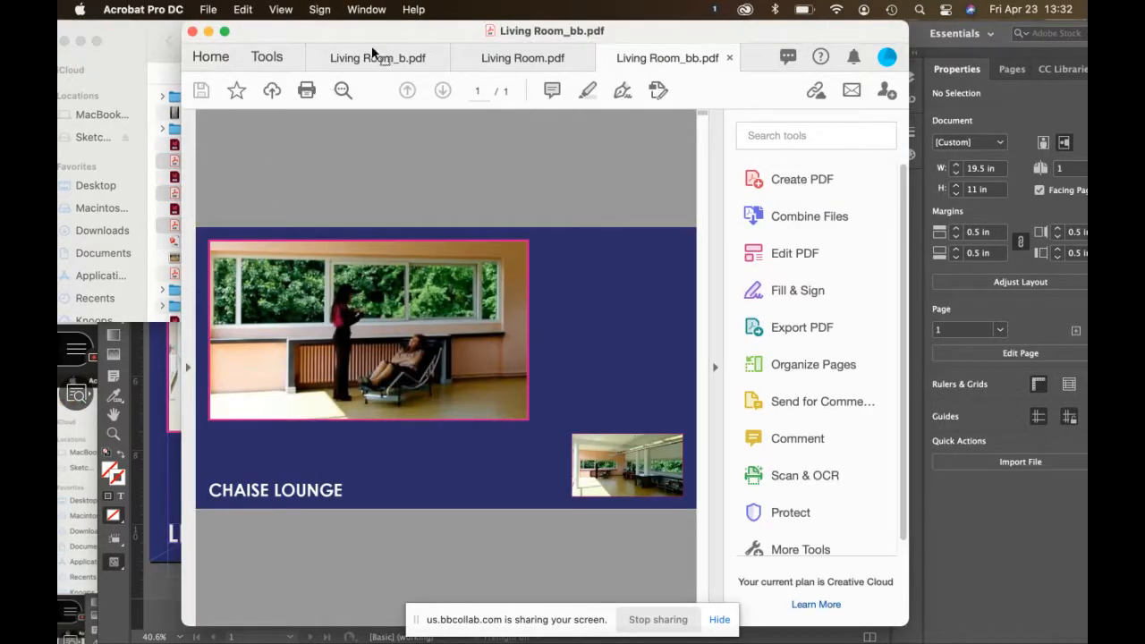
Step: View Living Room.pdf in a moved and widened Acrobat window
click(497, 67)
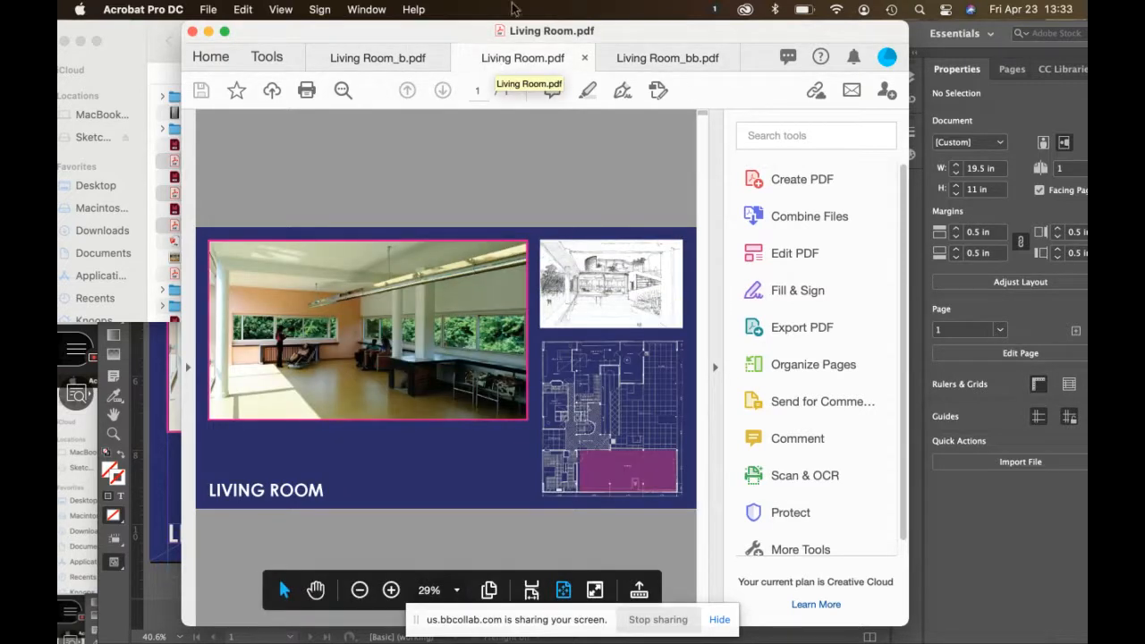
drag(418, 30, 304, 36)
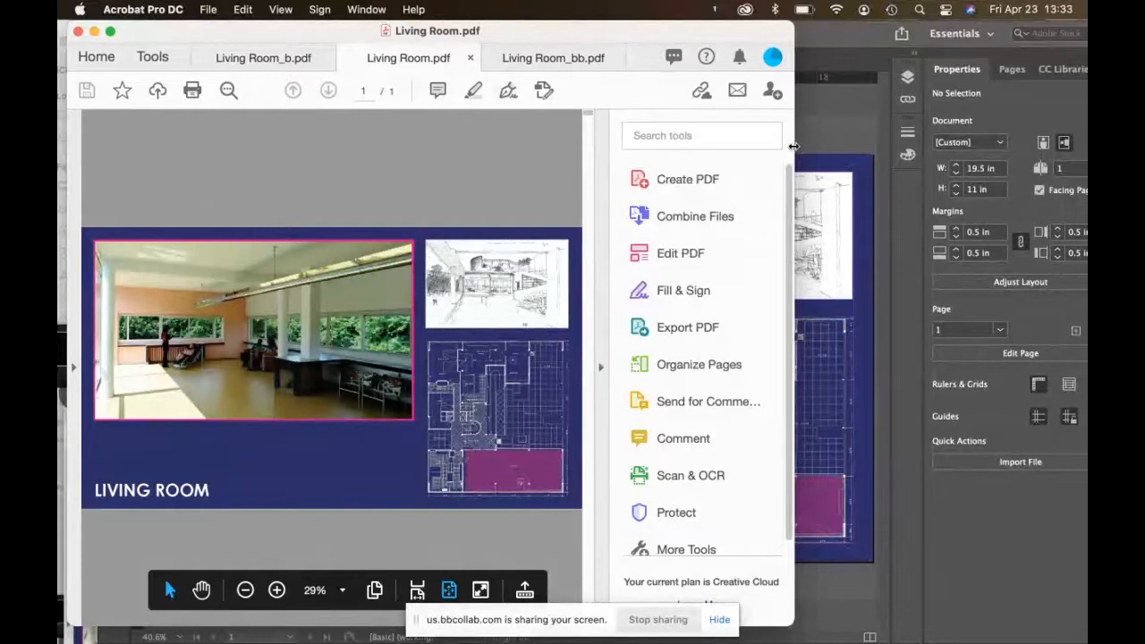
drag(793, 146, 1005, 136)
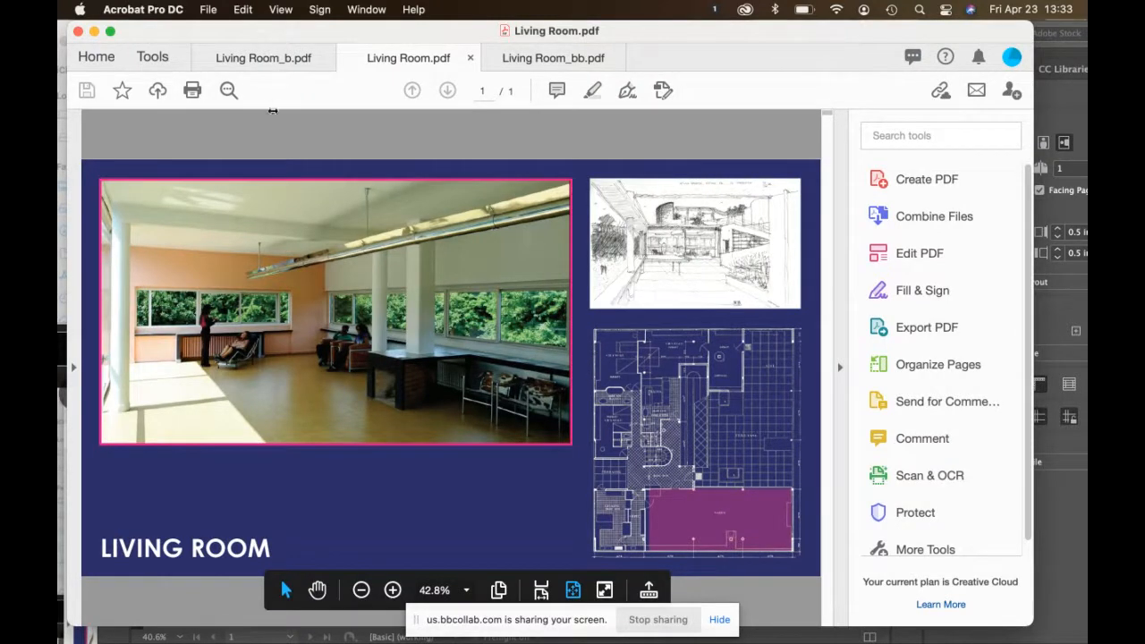
Step: Compare the Living Room_b and Living Room_bb versions, then close all the PDF tabs
click(270, 61)
click(270, 57)
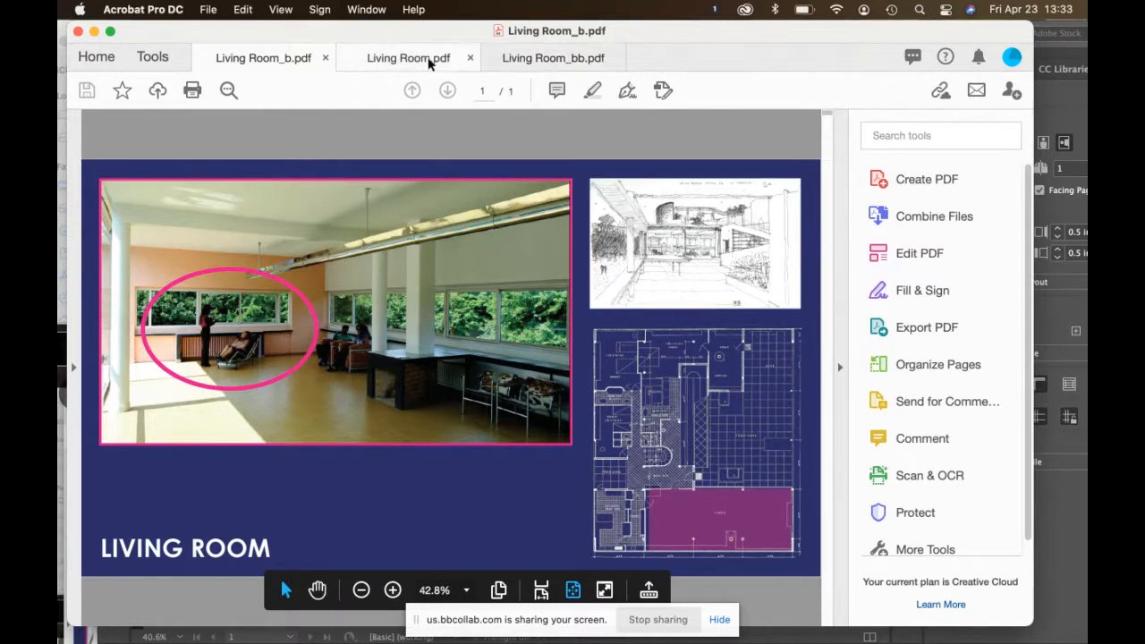
click(566, 63)
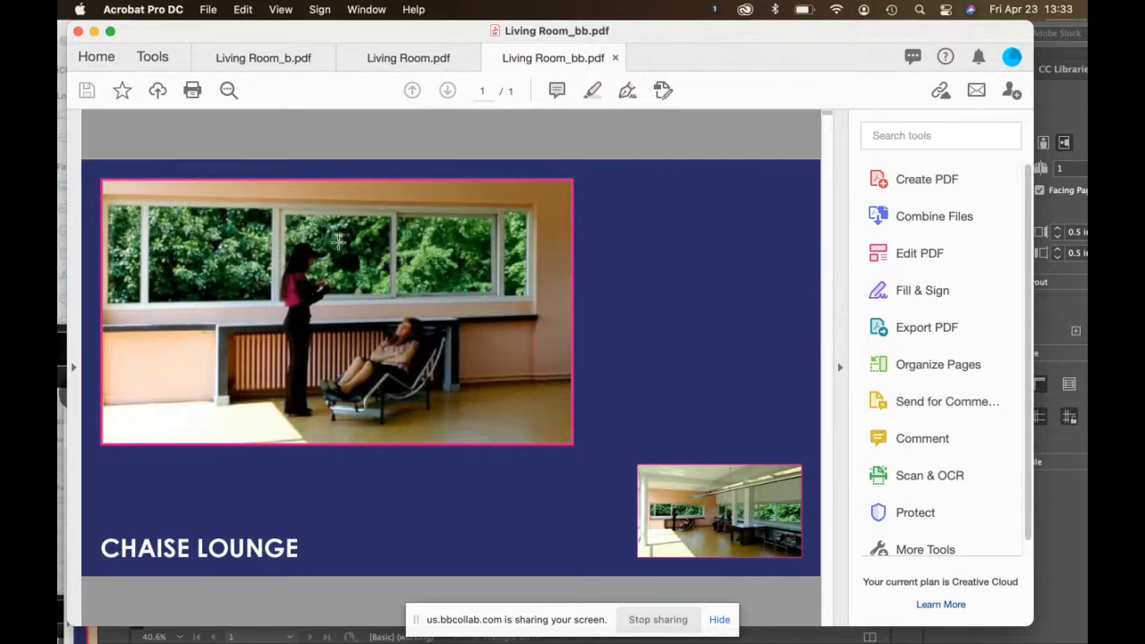
click(79, 31)
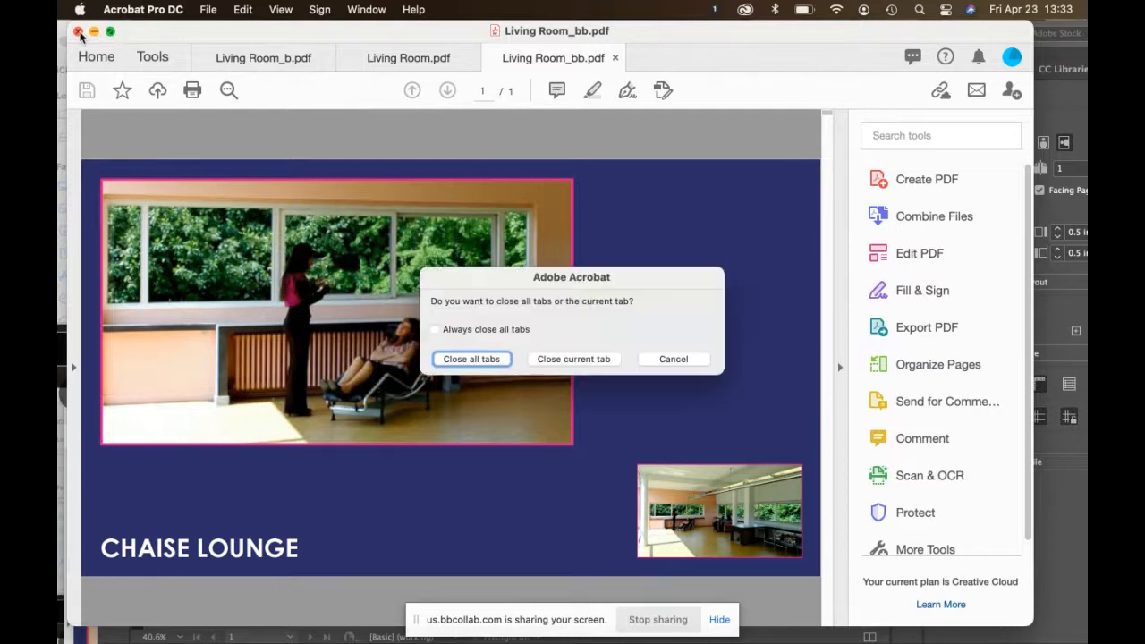
click(490, 358)
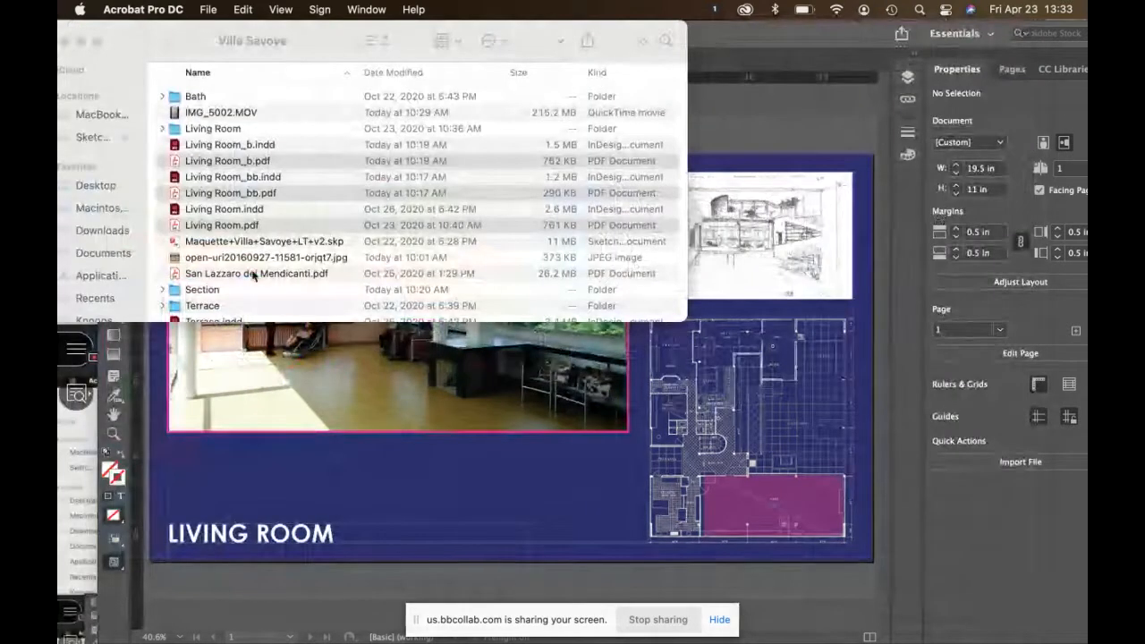
Step: Bring Acrobat back to the front from the Dock and reposition its window
scroll(252, 272, down, 3)
scroll(252, 276, down, 1)
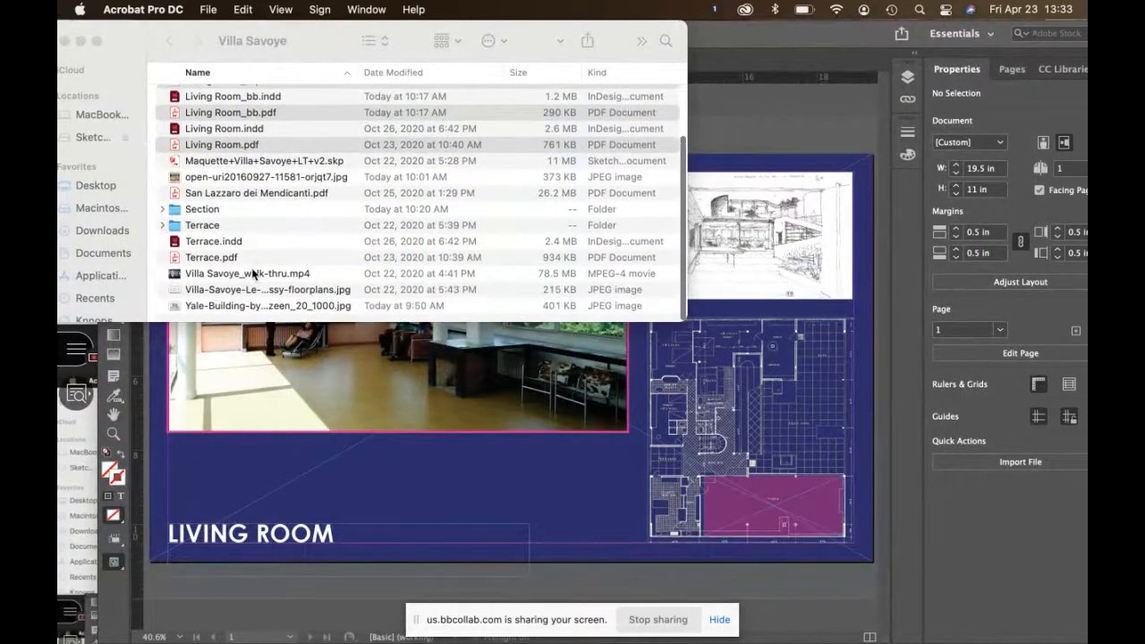
scroll(252, 273, up, 3)
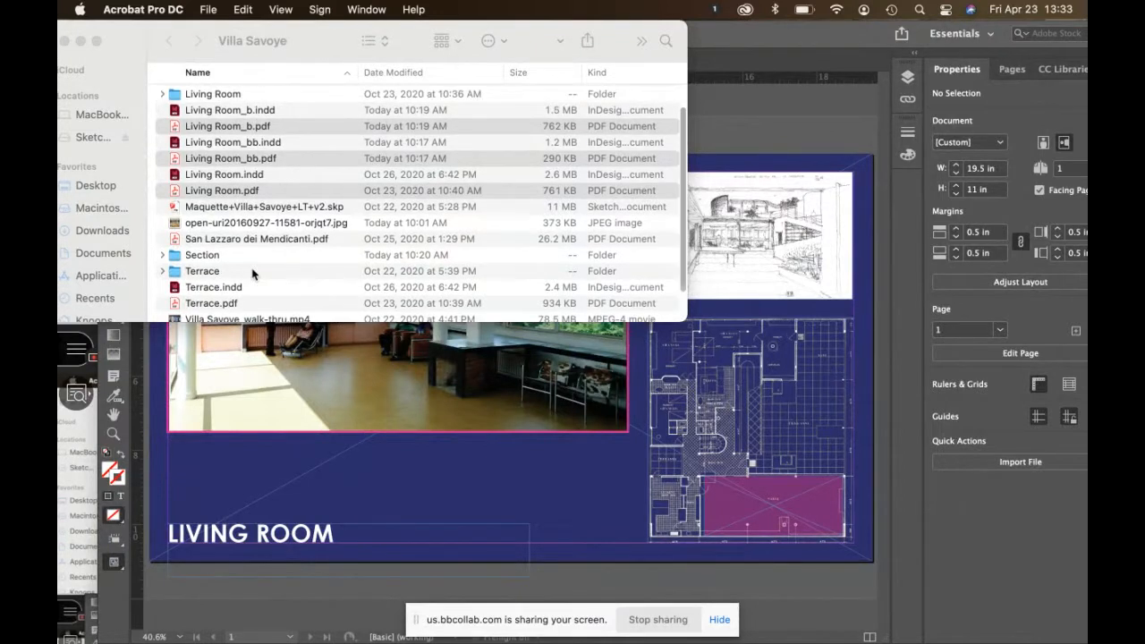
mouse_move(901, 630)
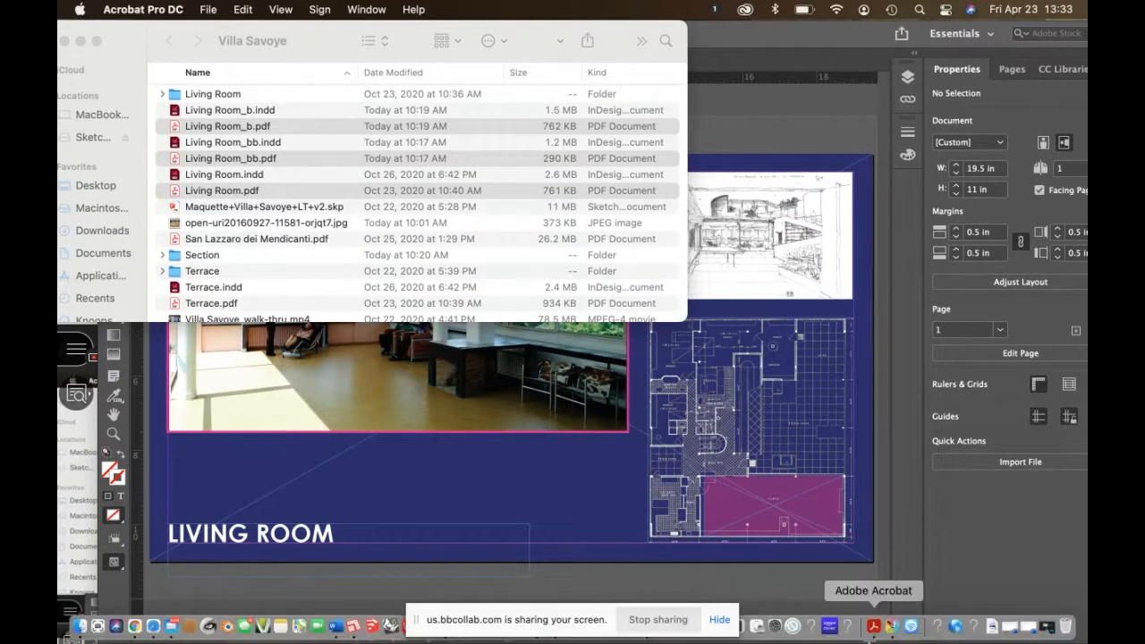
click(873, 628)
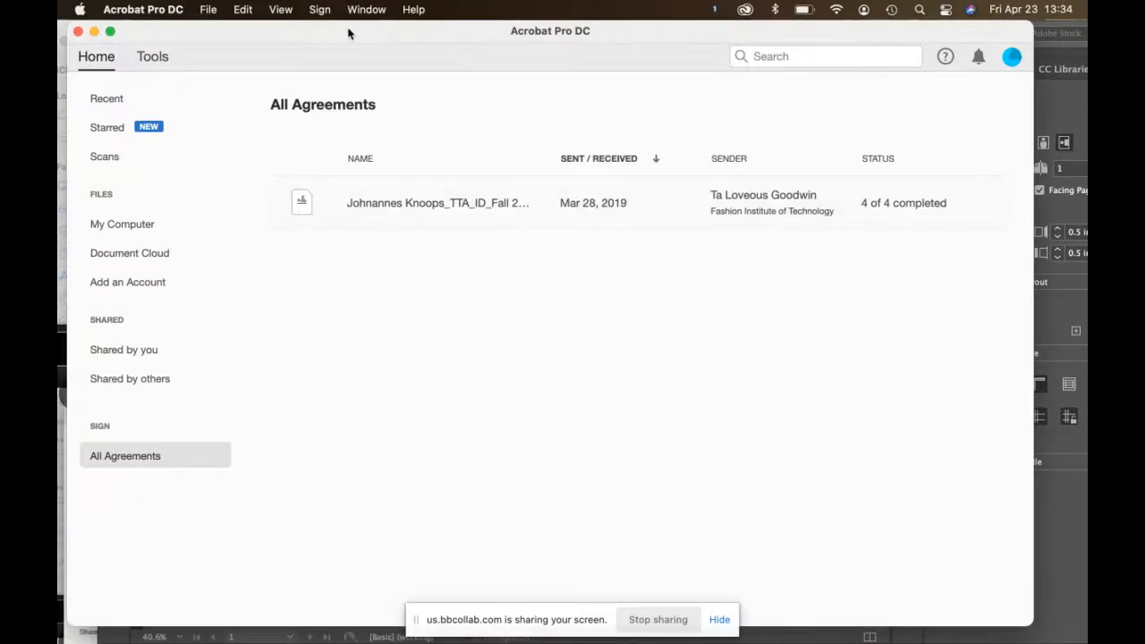
drag(351, 32, 378, 24)
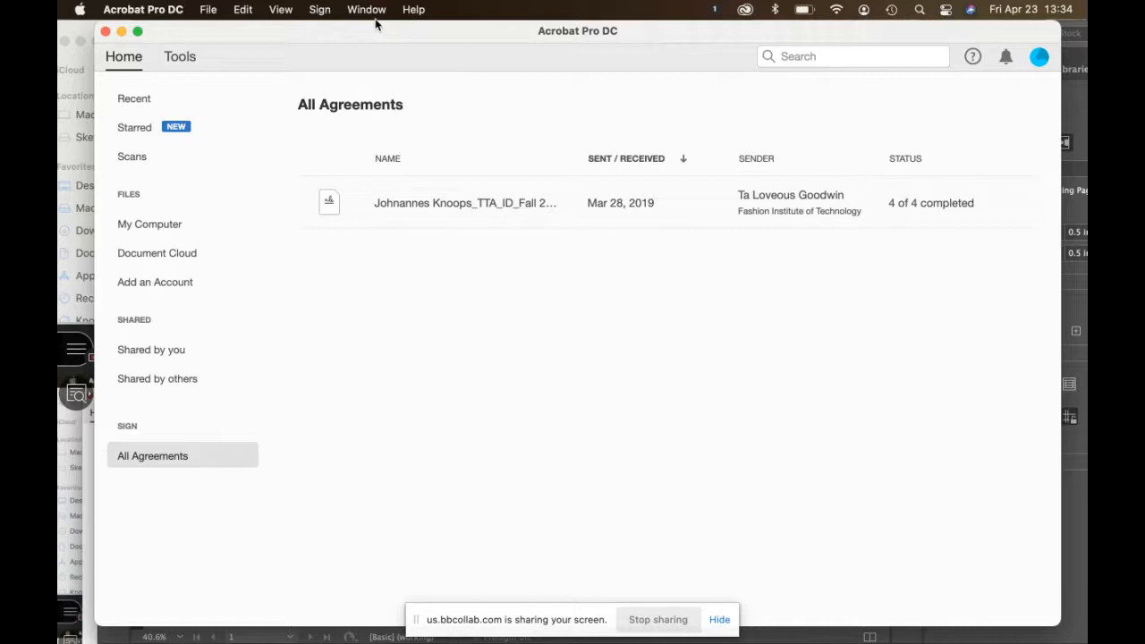
Step: Start File > Create > Combine Files into a Single PDF and move Acrobat aside
click(214, 10)
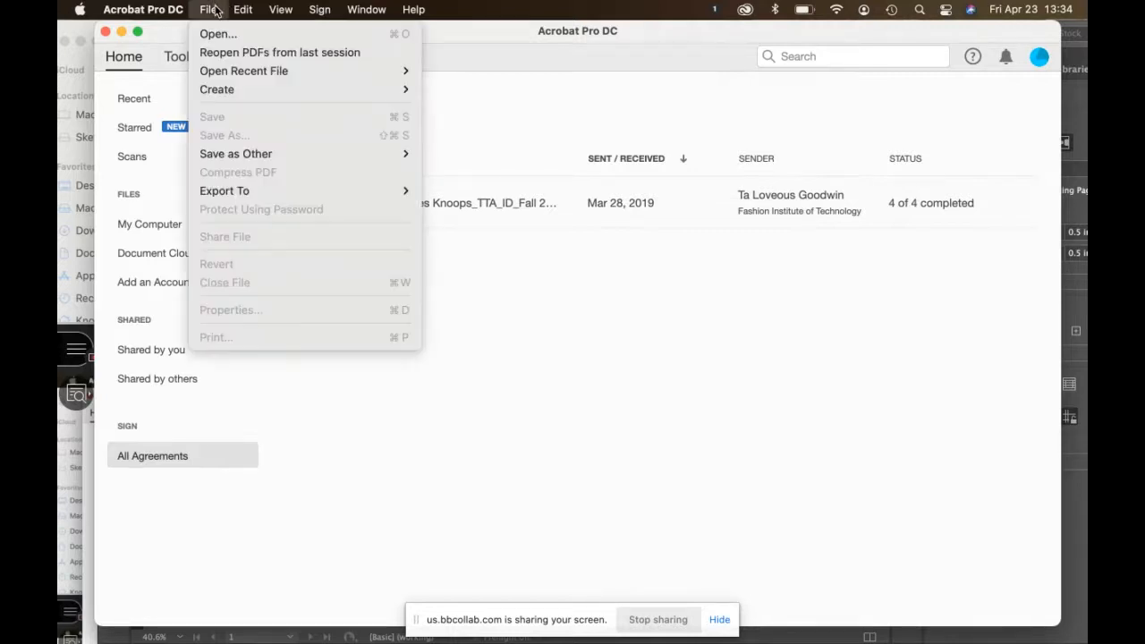
mouse_move(245, 91)
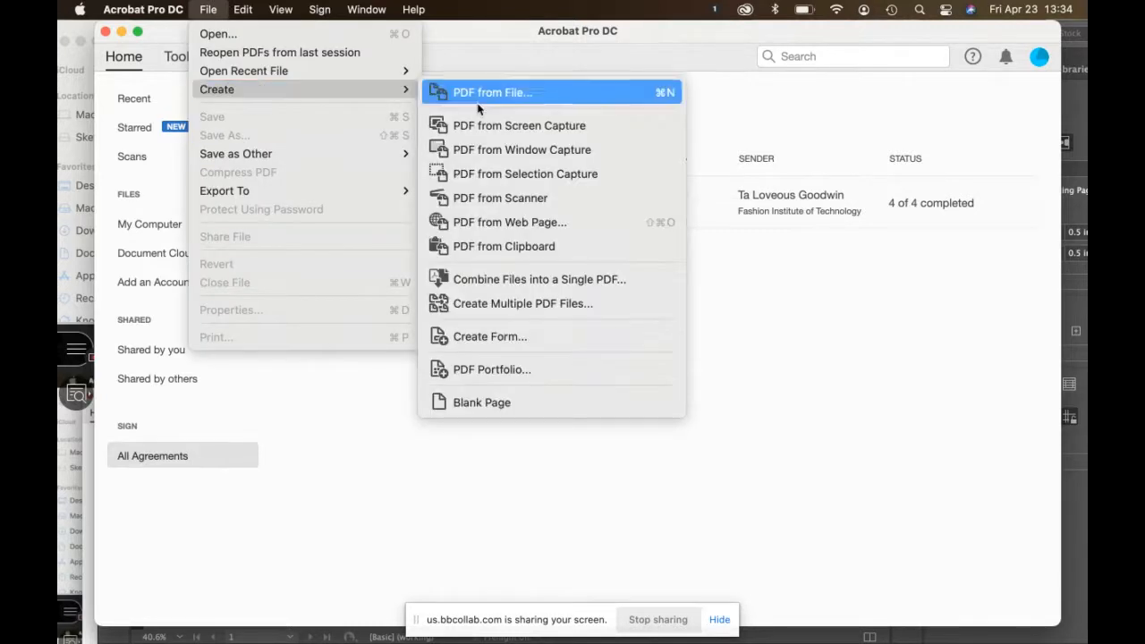
click(493, 279)
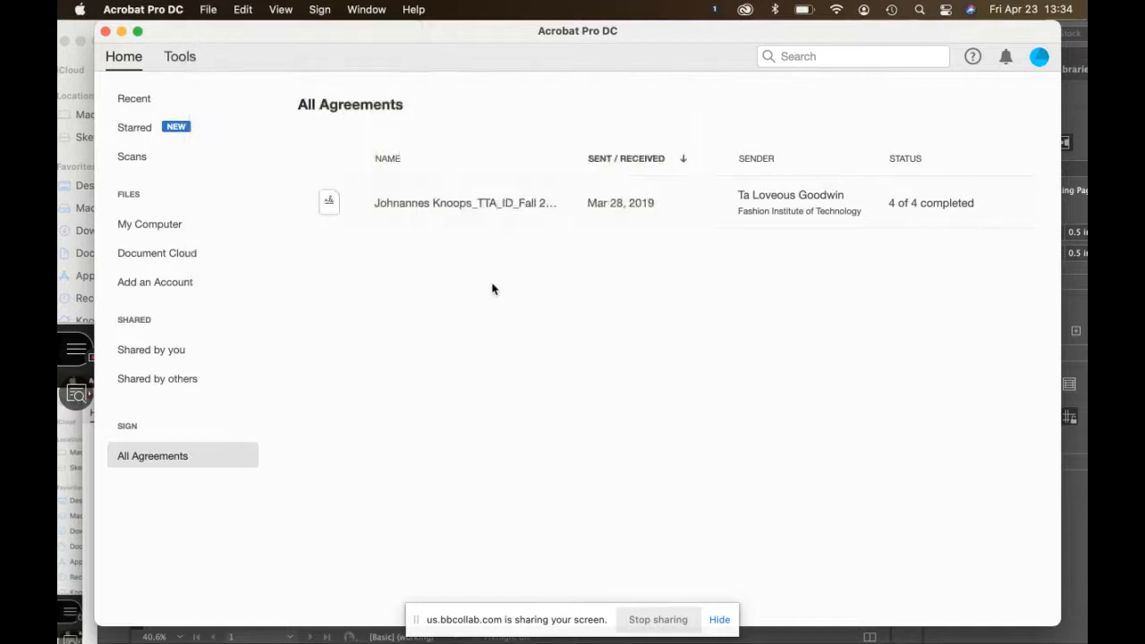
drag(361, 36, 535, 36)
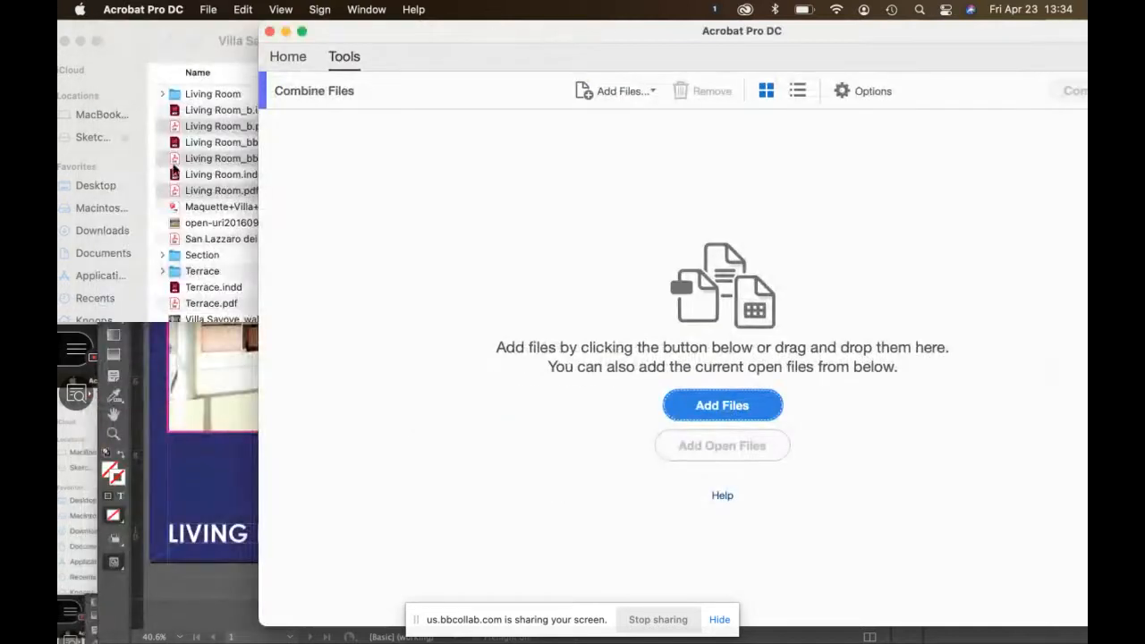
Step: Add Section_a, Section_aa, Section_aaa, Section_b and Section_bb PDFs to the Combine Files list
click(220, 261)
double_click(220, 260)
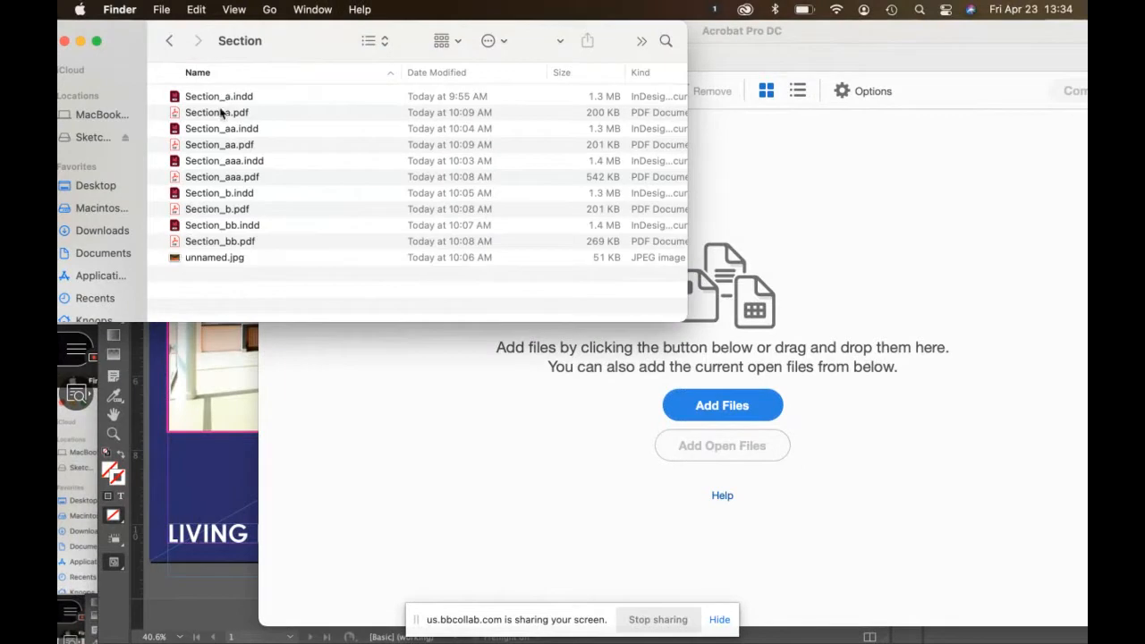
click(224, 112)
super+click(223, 147)
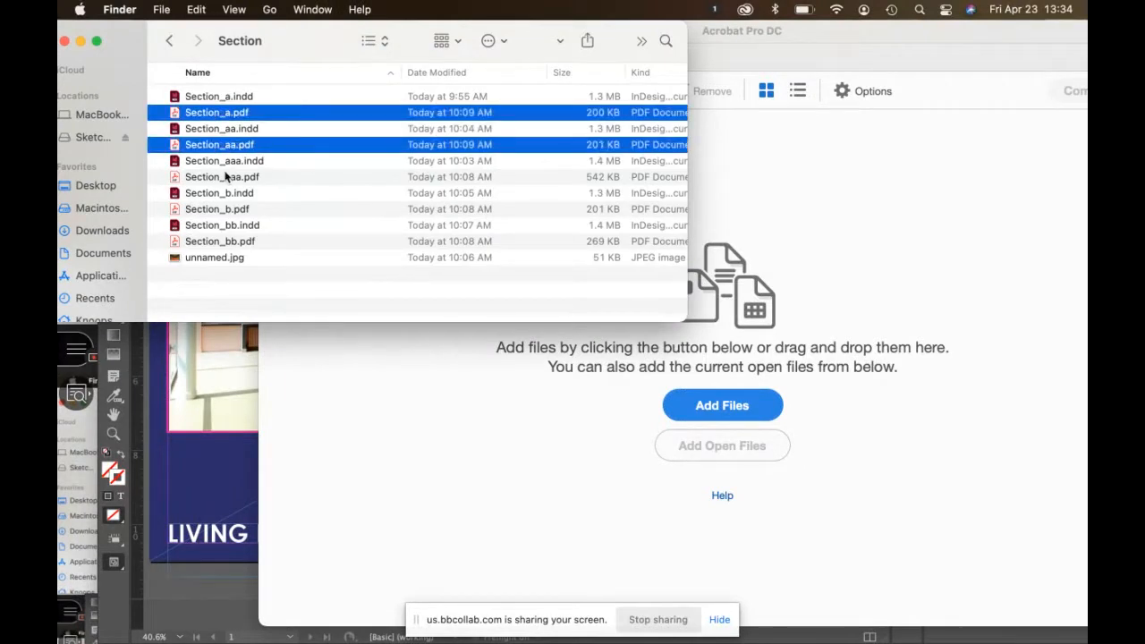
super+click(225, 177)
super+click(224, 211)
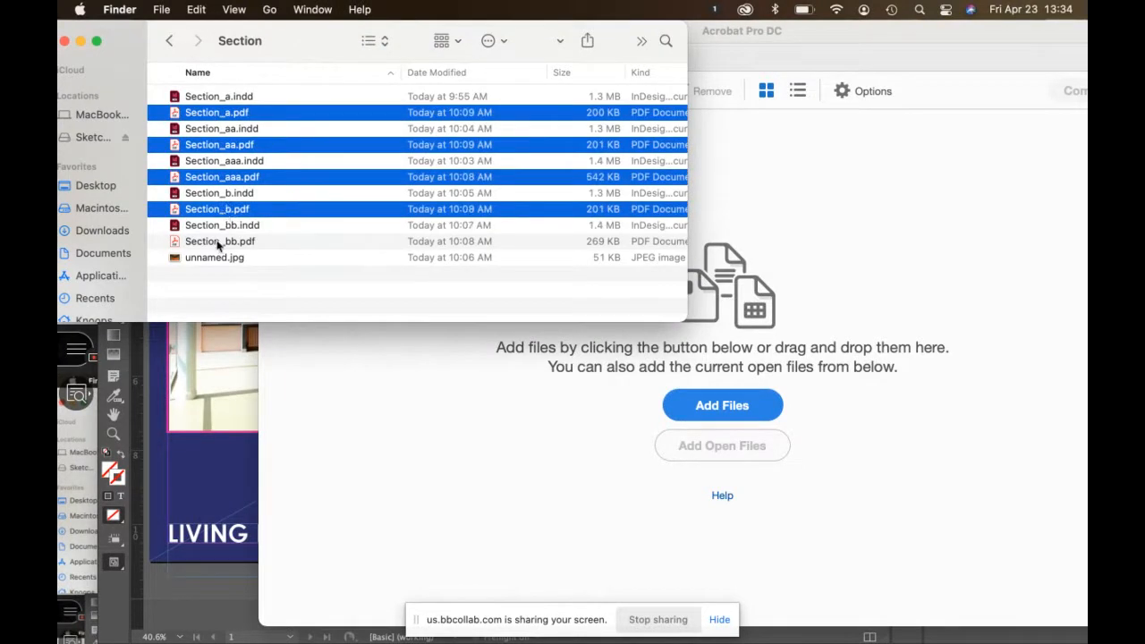
super+click(220, 242)
drag(220, 243, 537, 447)
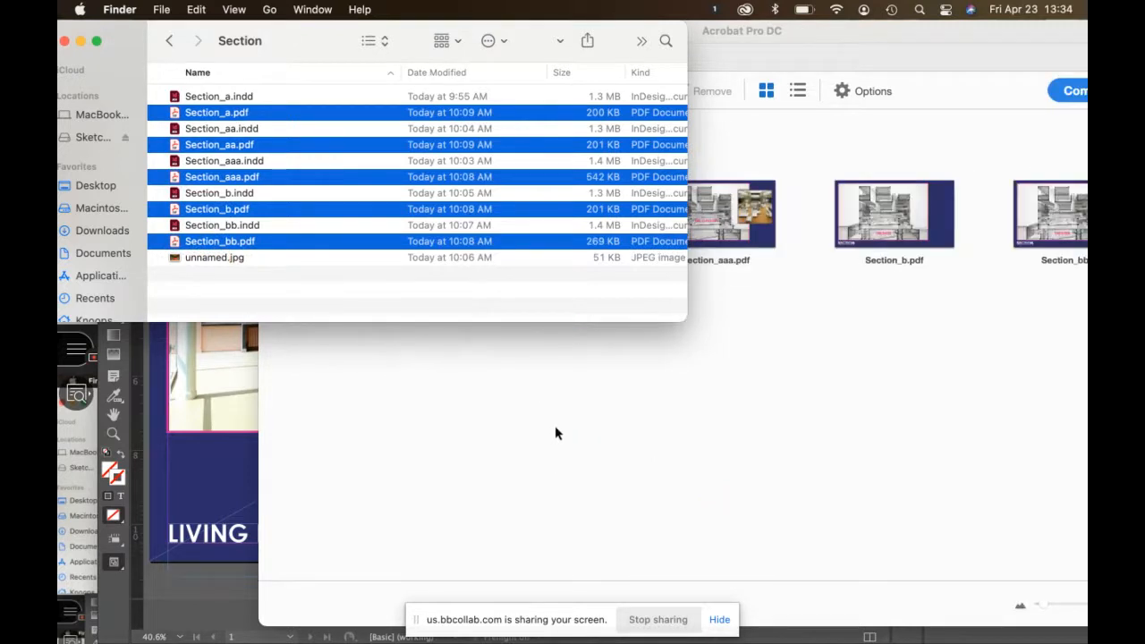
Step: Add Living Room_b.pdf, Living Room_bb.pdf and Living Room.pdf from the Villa Savoye folder to the list
click(555, 430)
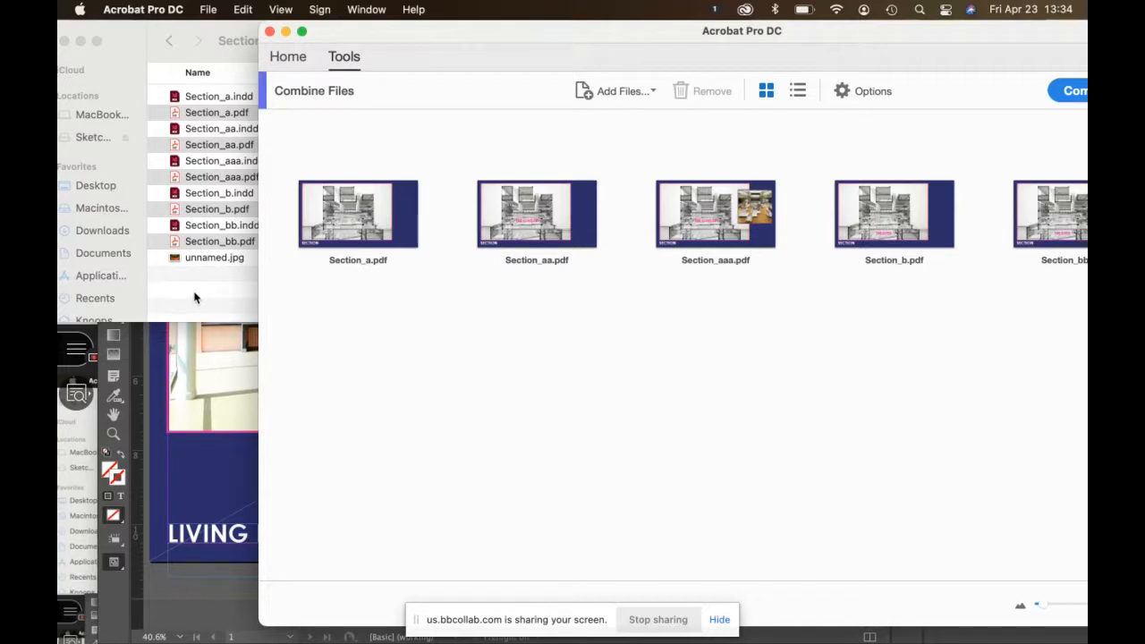
click(358, 214)
drag(596, 33, 457, 31)
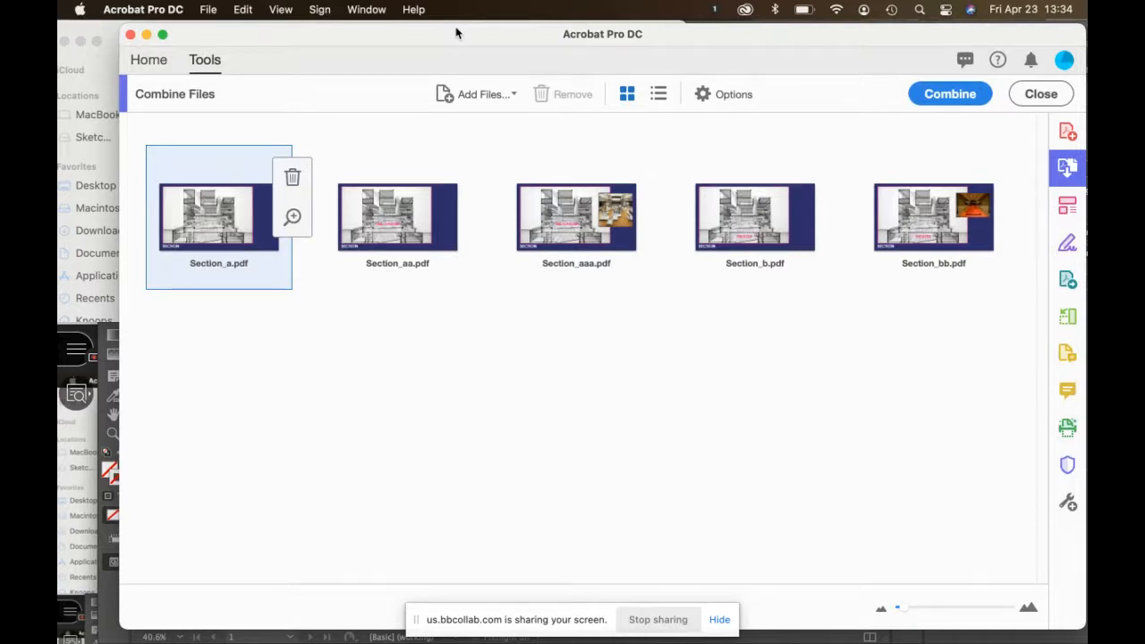
drag(456, 30, 661, 8)
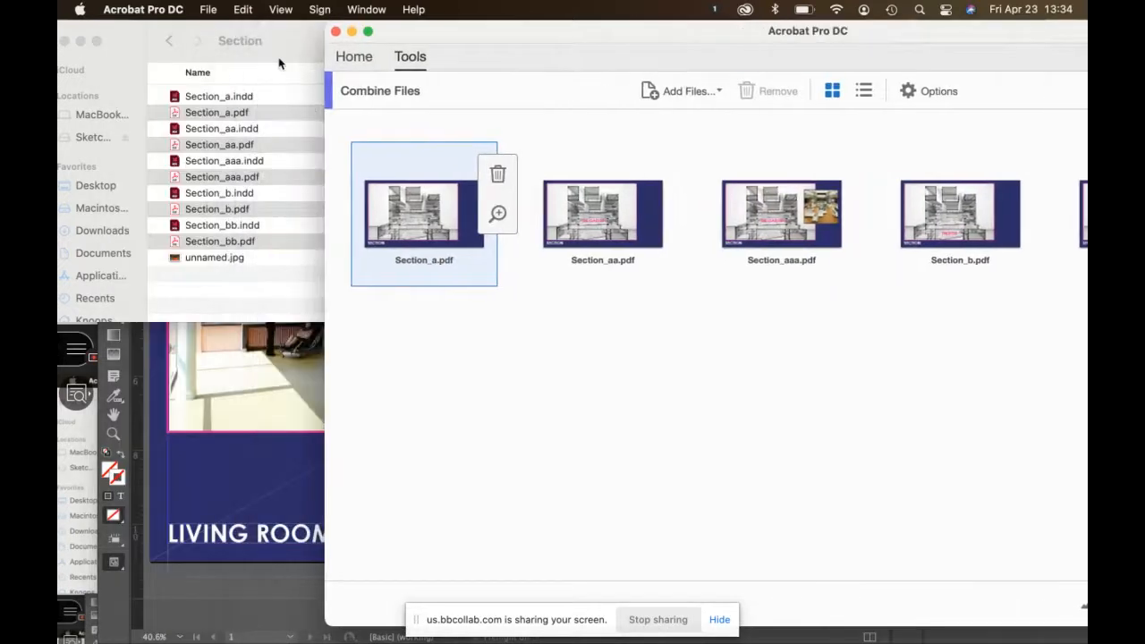
click(278, 62)
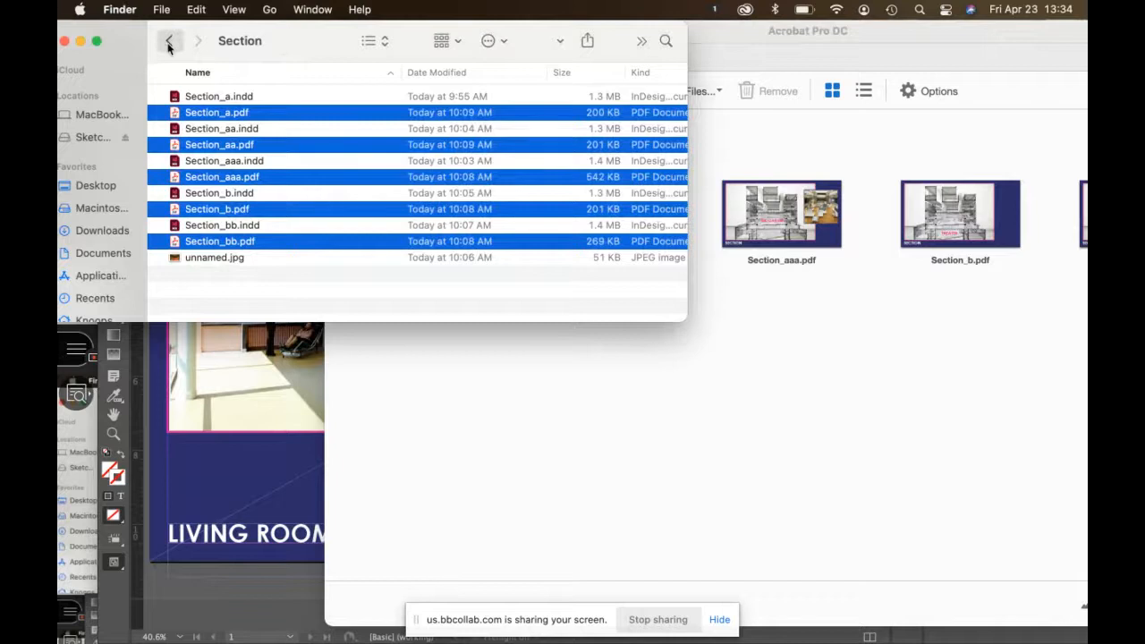
click(168, 43)
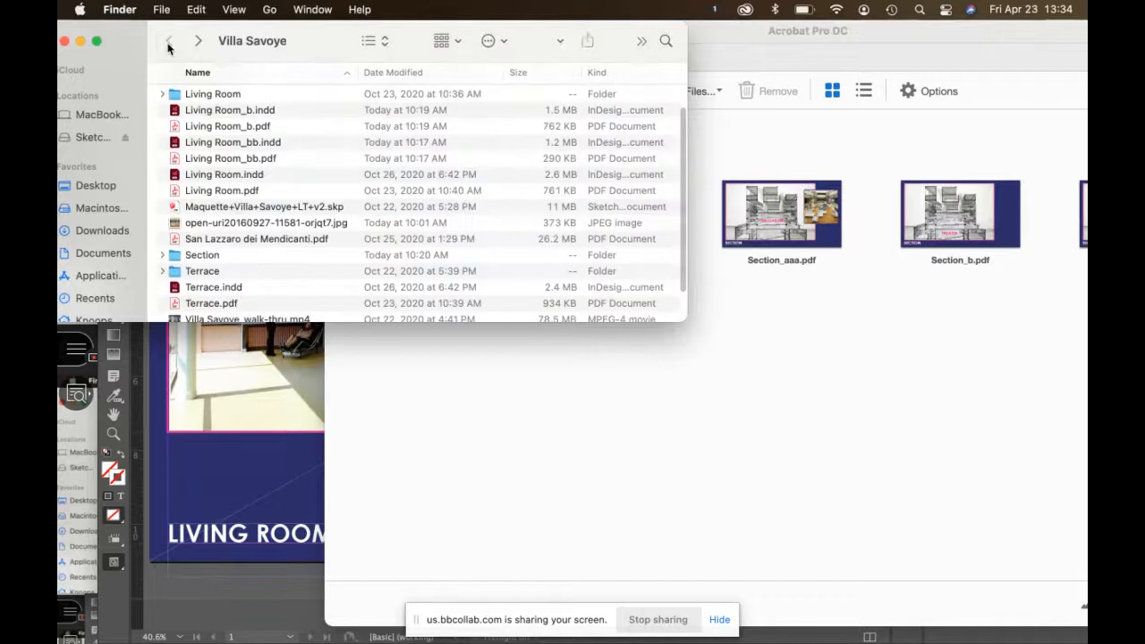
click(210, 126)
super+click(205, 159)
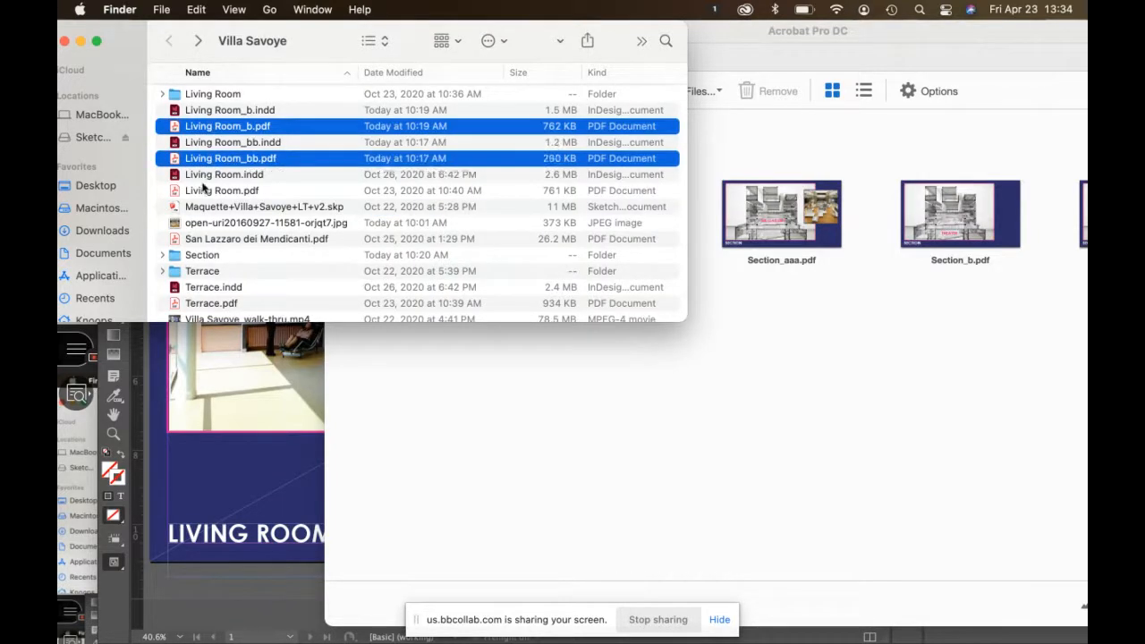
super+click(202, 191)
drag(202, 190, 547, 436)
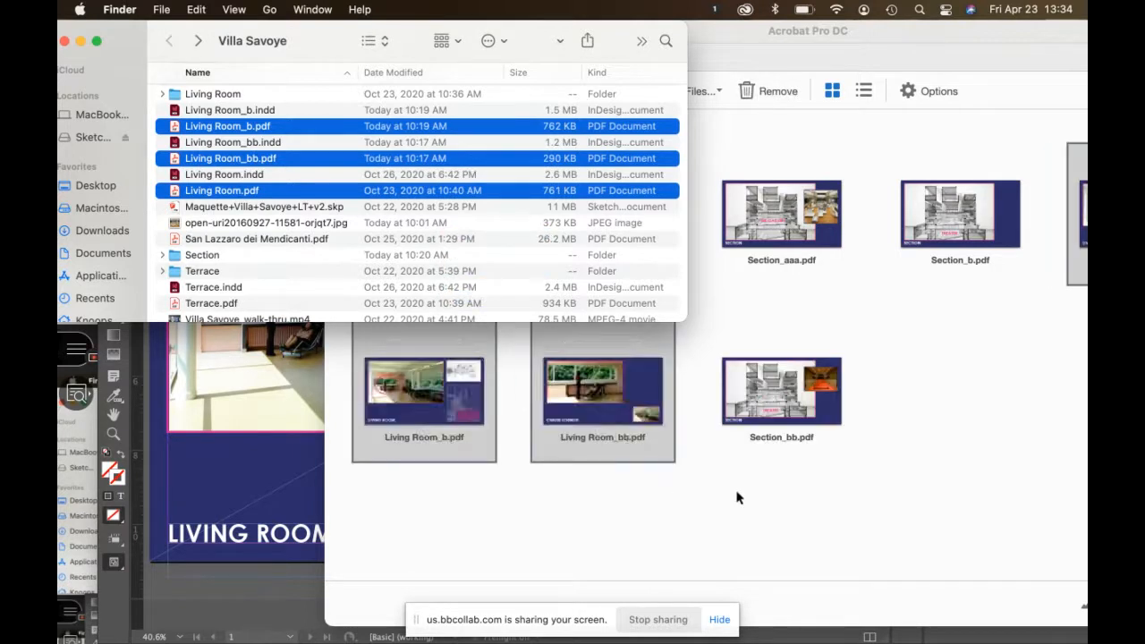
Step: Move Section_bb.pdf back after Section_b.pdf and add Terrace.pdf to the end of the list
click(895, 416)
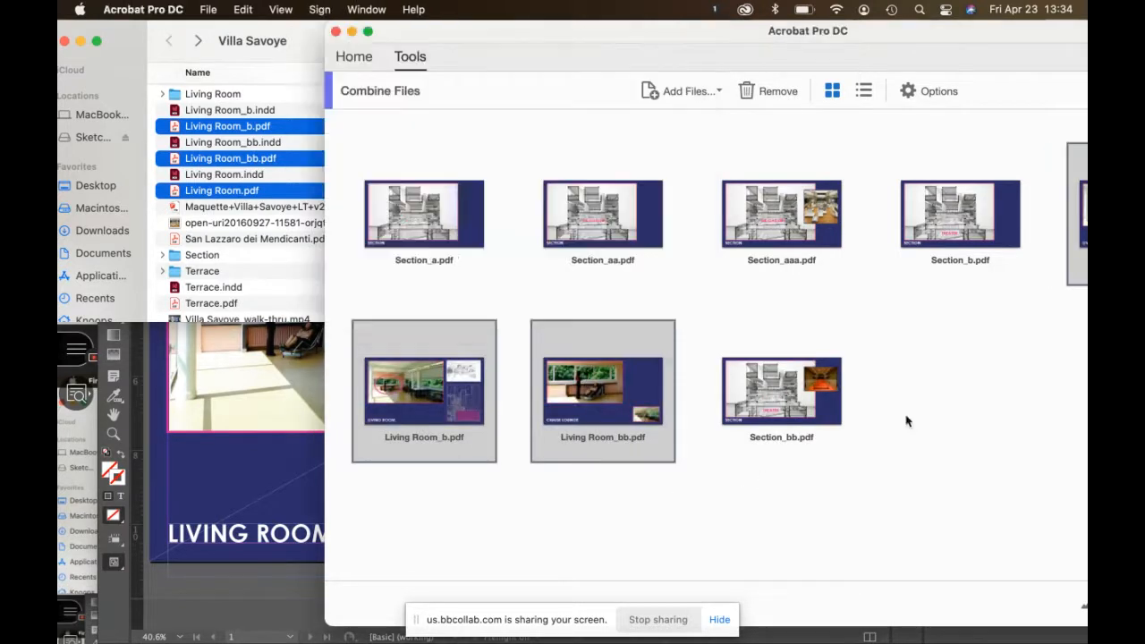
drag(759, 408, 1023, 224)
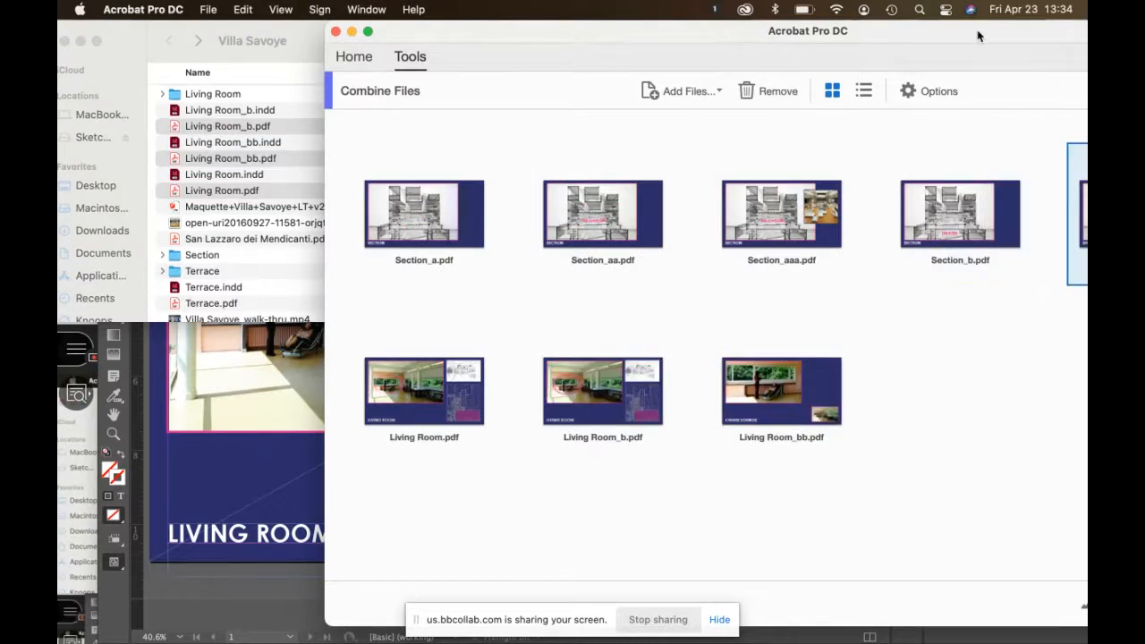
drag(976, 32, 754, 20)
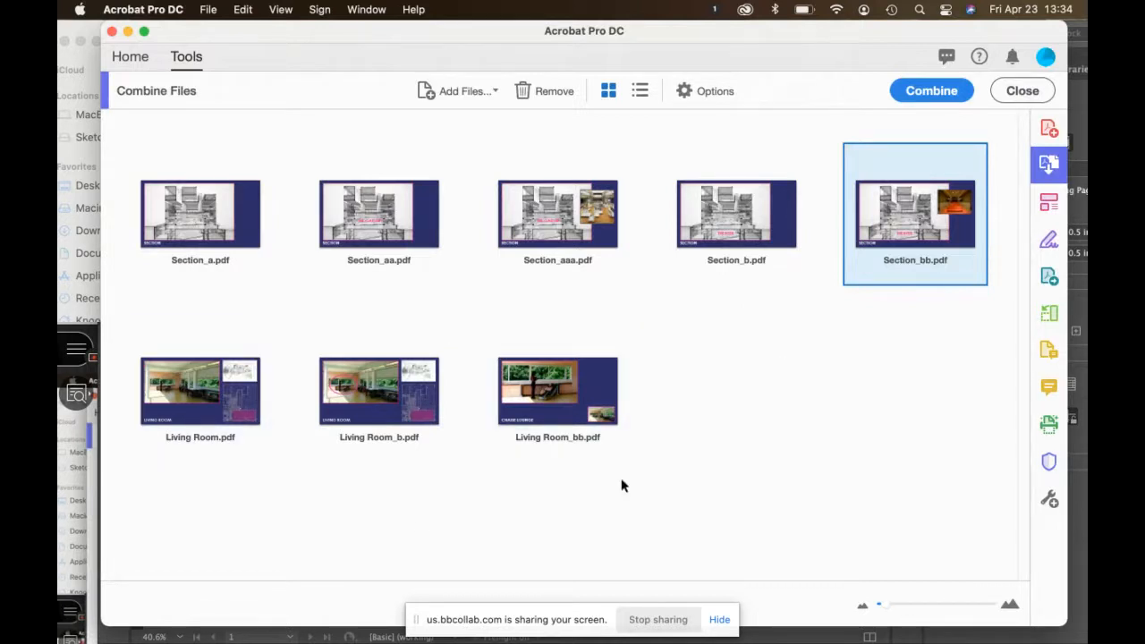
drag(265, 37, 378, 36)
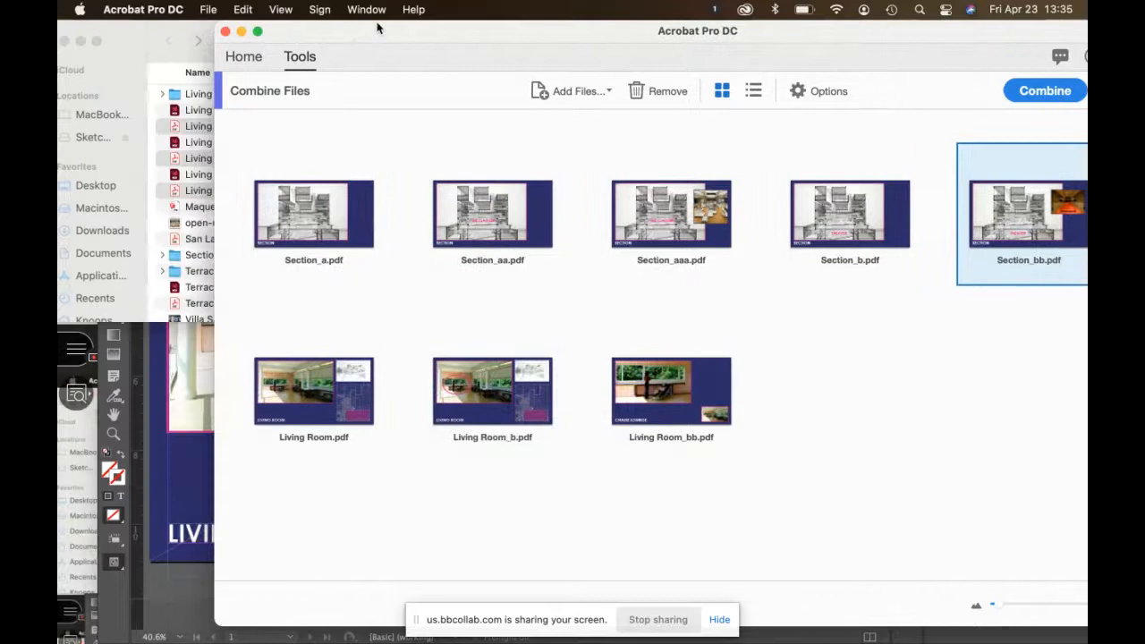
click(148, 34)
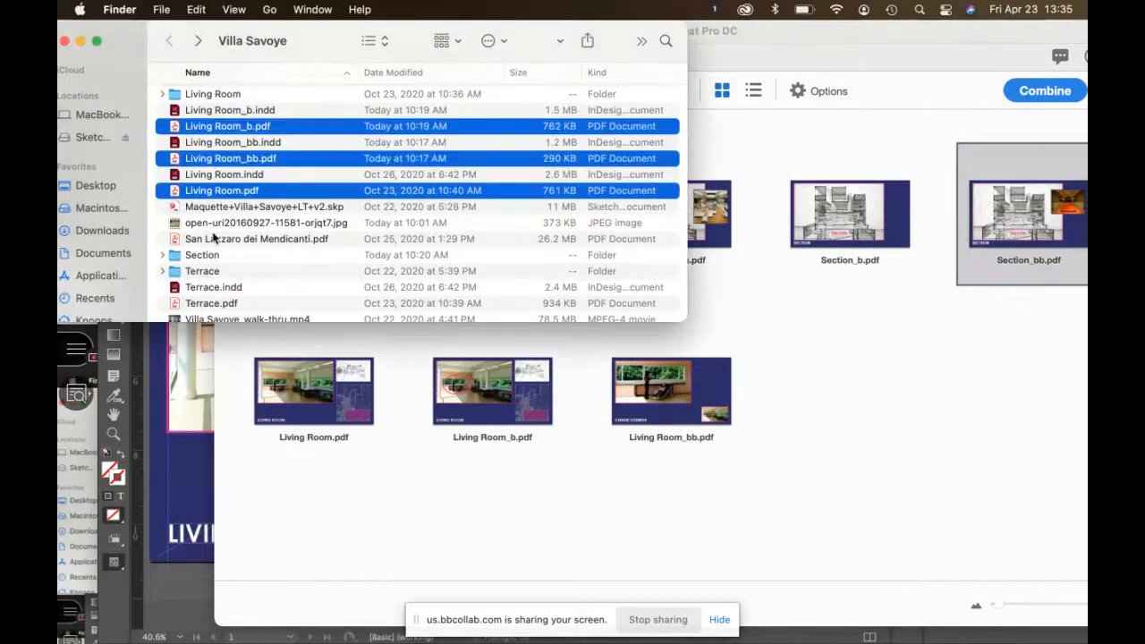
double_click(200, 272)
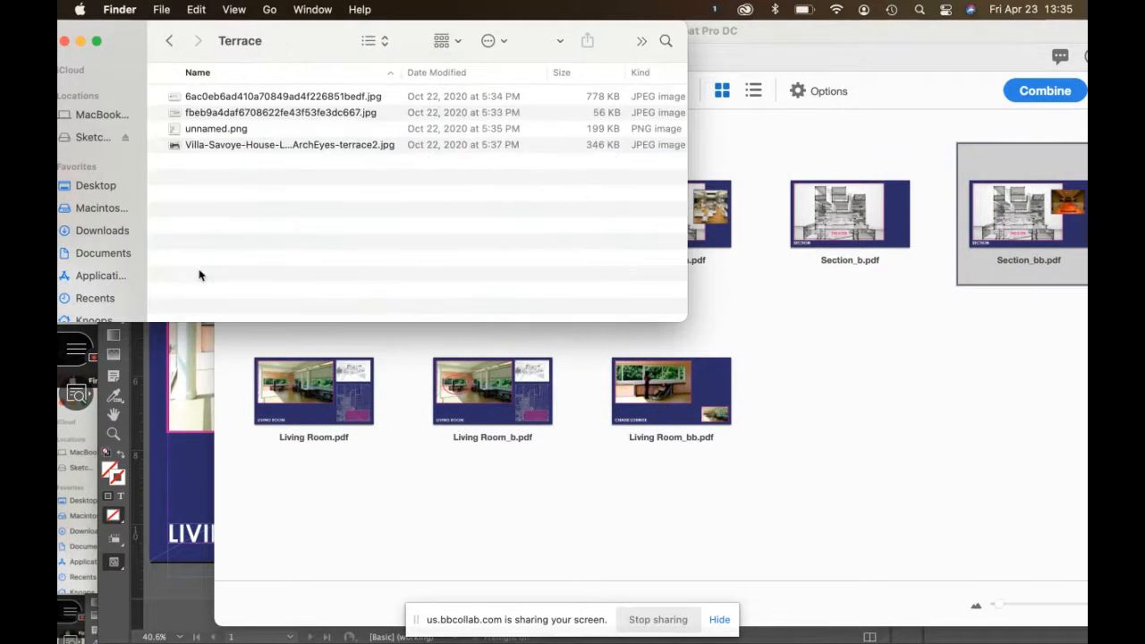
click(167, 43)
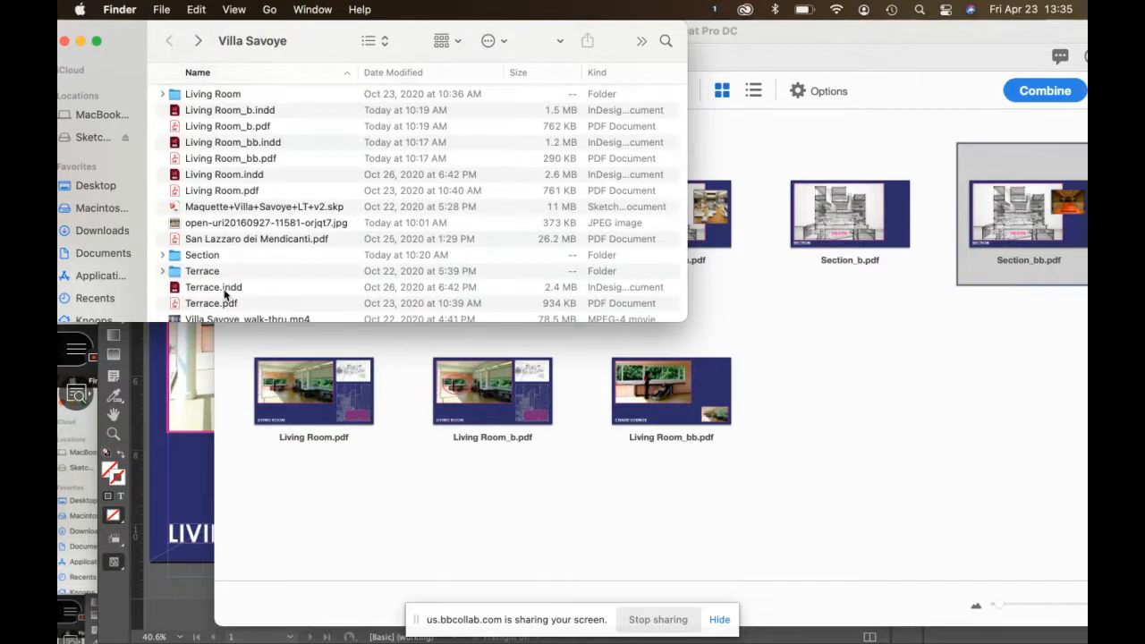
drag(210, 305, 715, 377)
scroll(273, 228, down, 3)
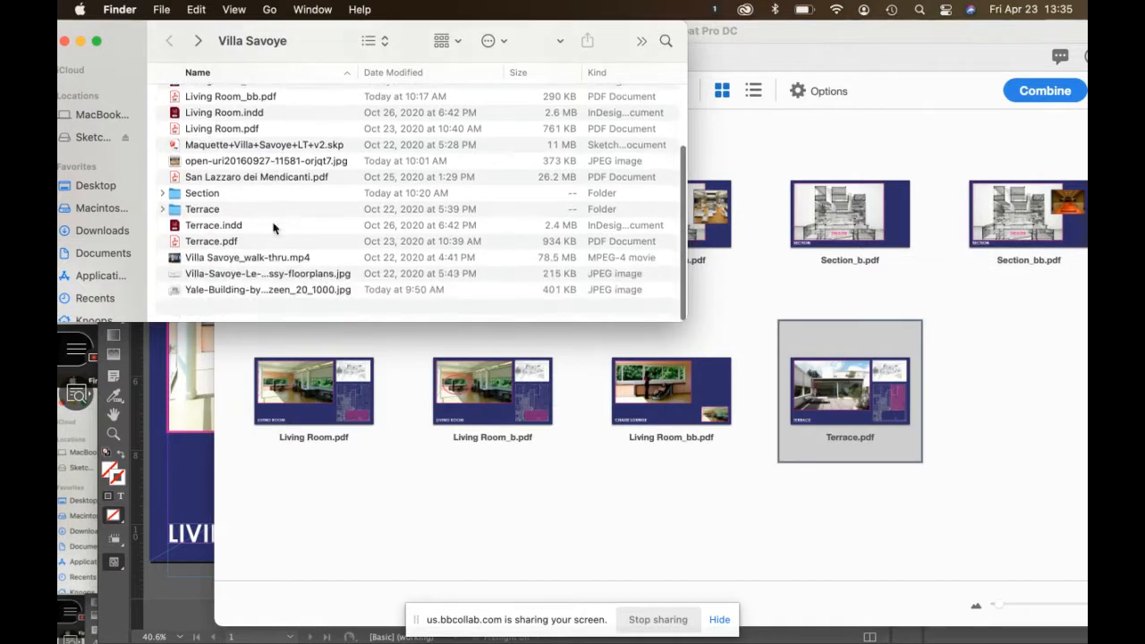
scroll(273, 228, up, 5)
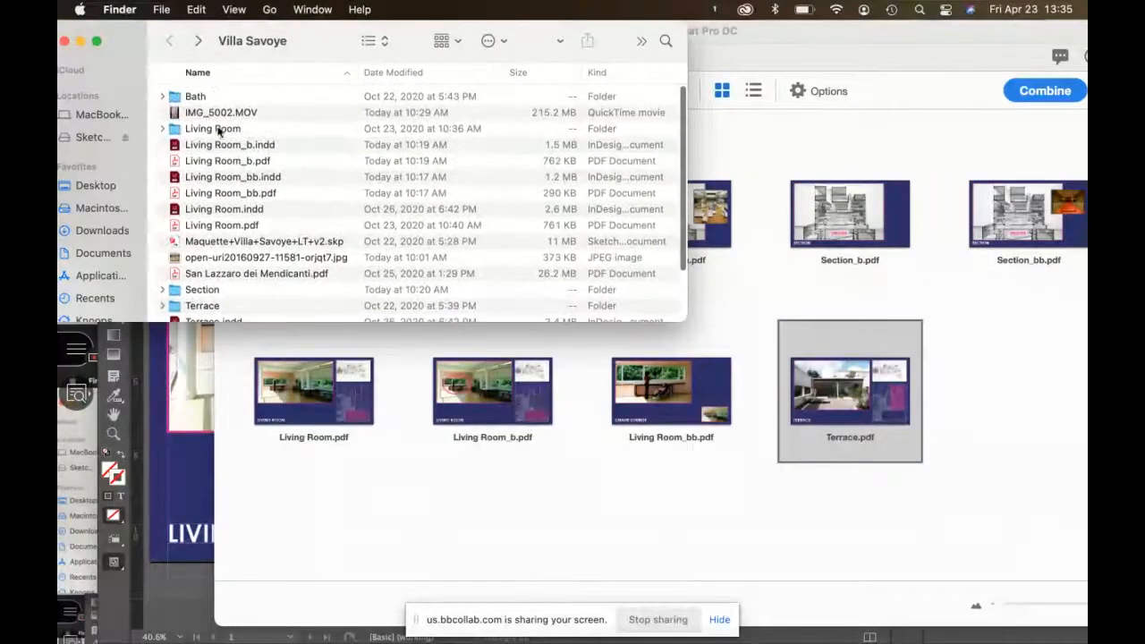
Step: Check the Bath folder, return to Villa Savoye, and bring the combine window fully into view
click(202, 97)
click(202, 96)
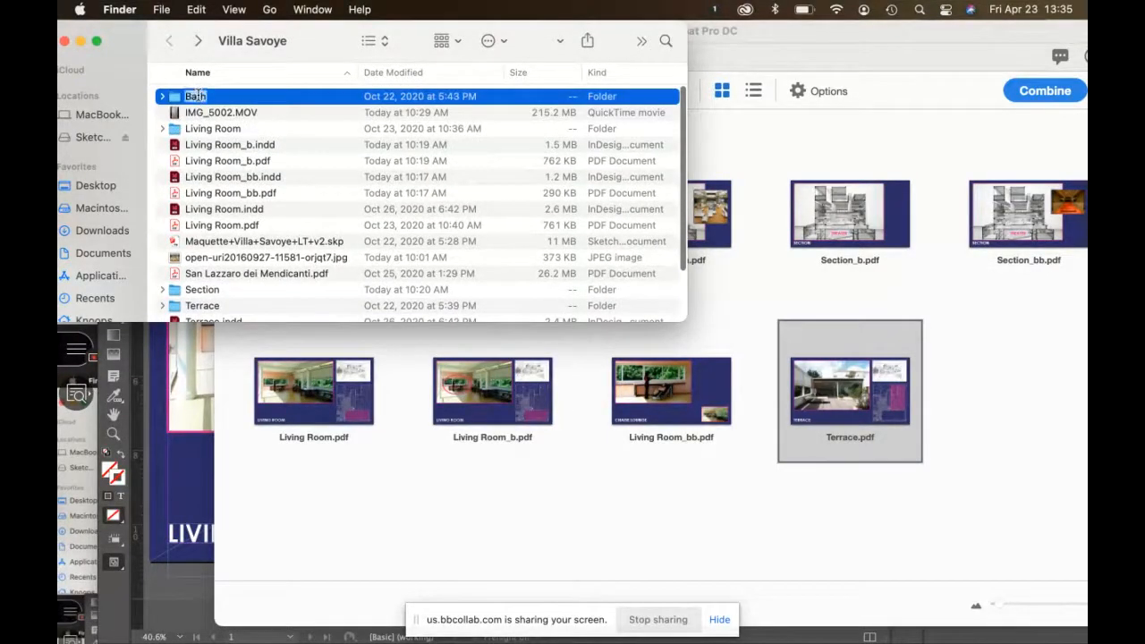
click(175, 99)
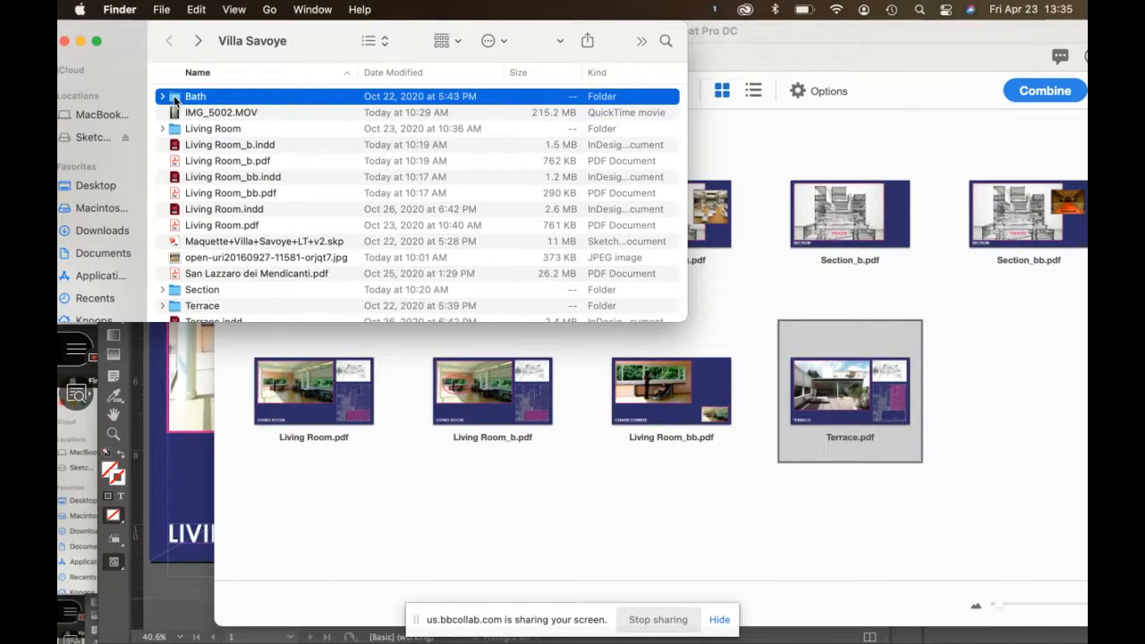
double_click(175, 100)
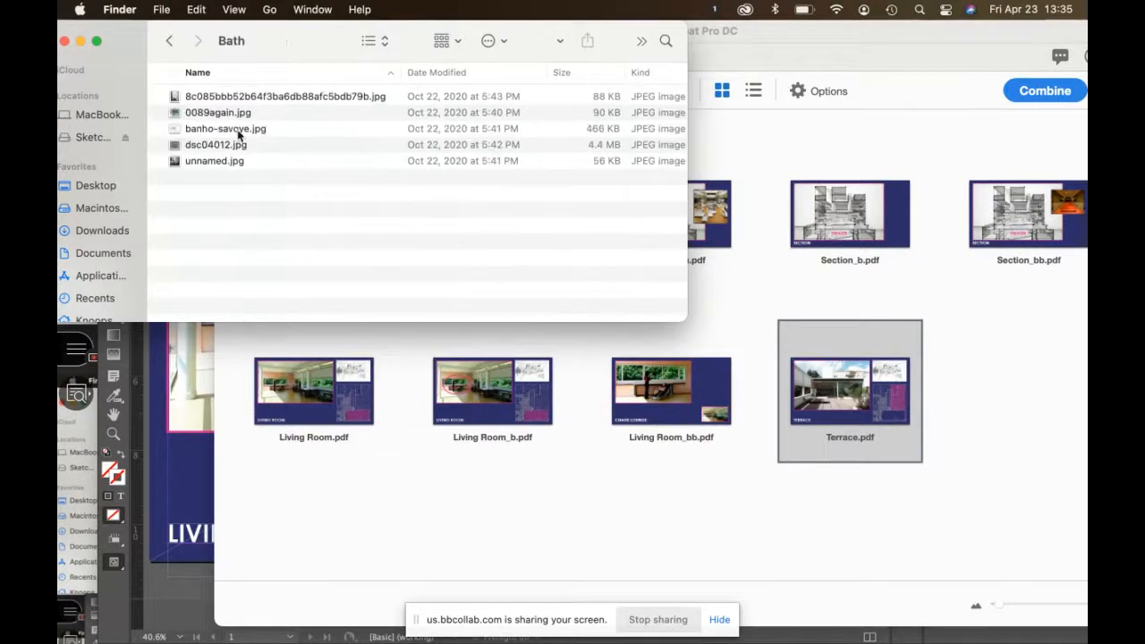
click(169, 45)
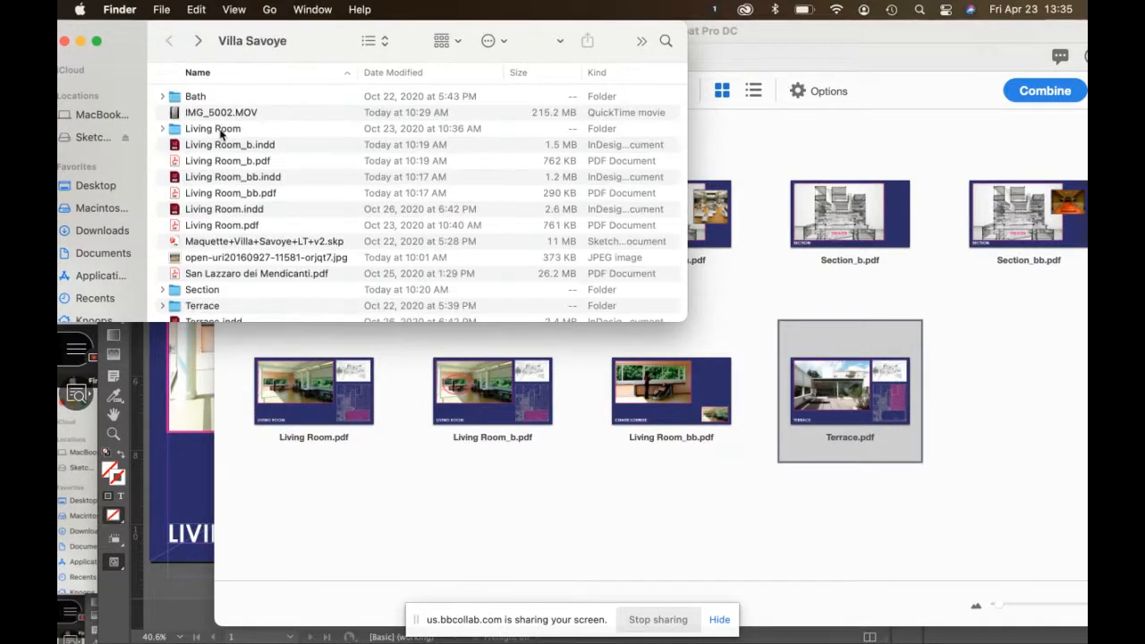
scroll(225, 200, down, 2)
scroll(226, 200, down, 3)
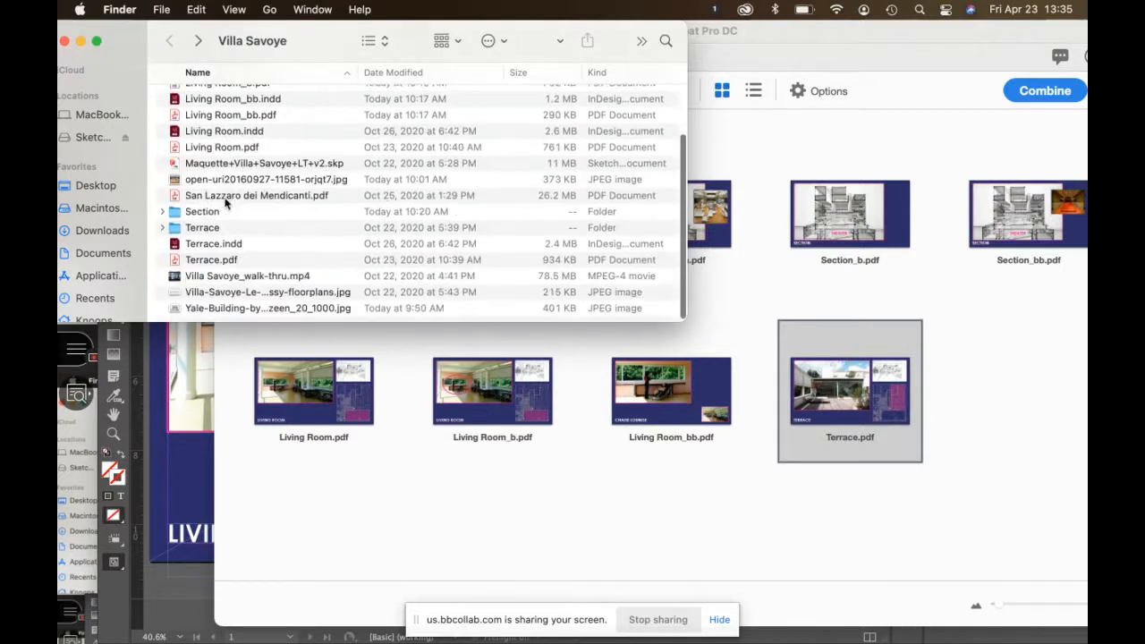
click(698, 327)
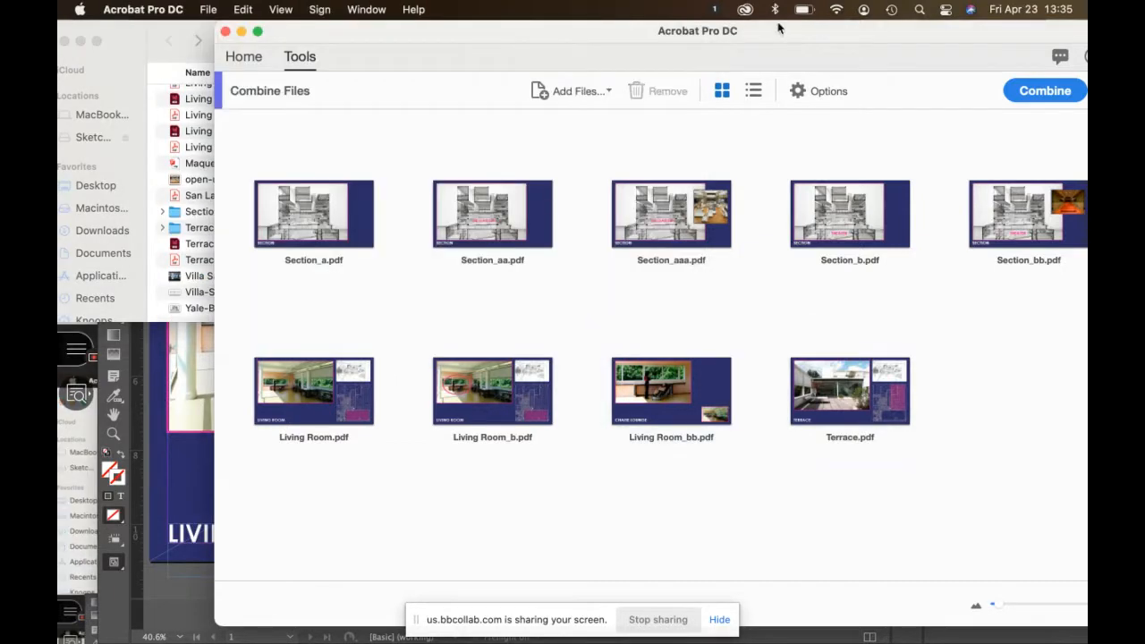
drag(777, 26, 626, 6)
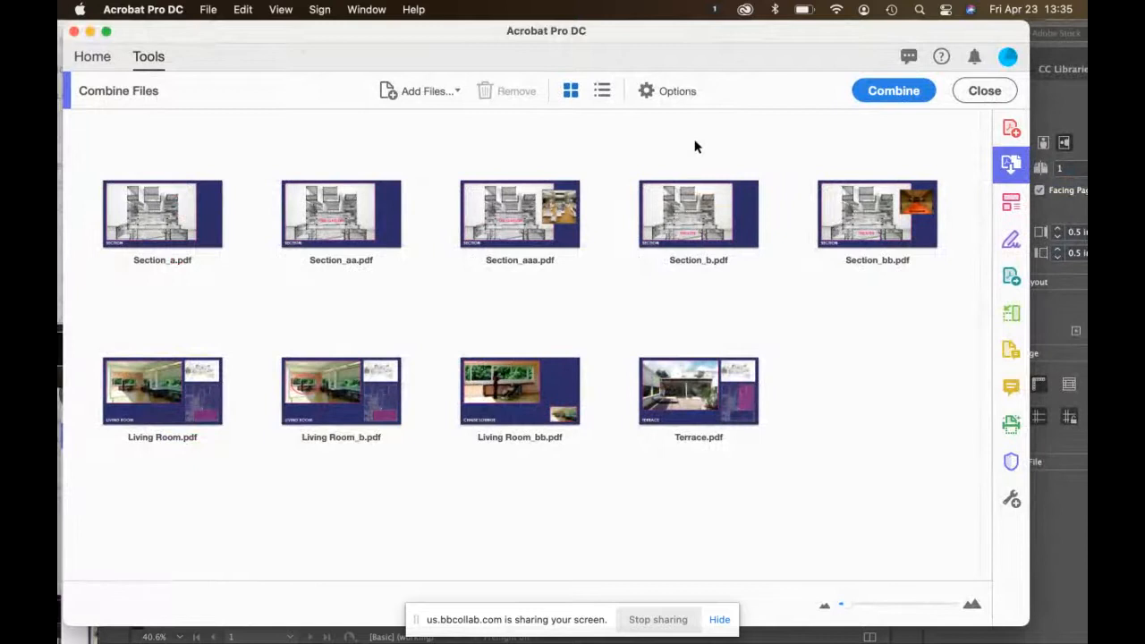
Step: Combine the nine PDFs into Binder23.pdf and page through to the Chaise Lounge slide, page 8
click(906, 92)
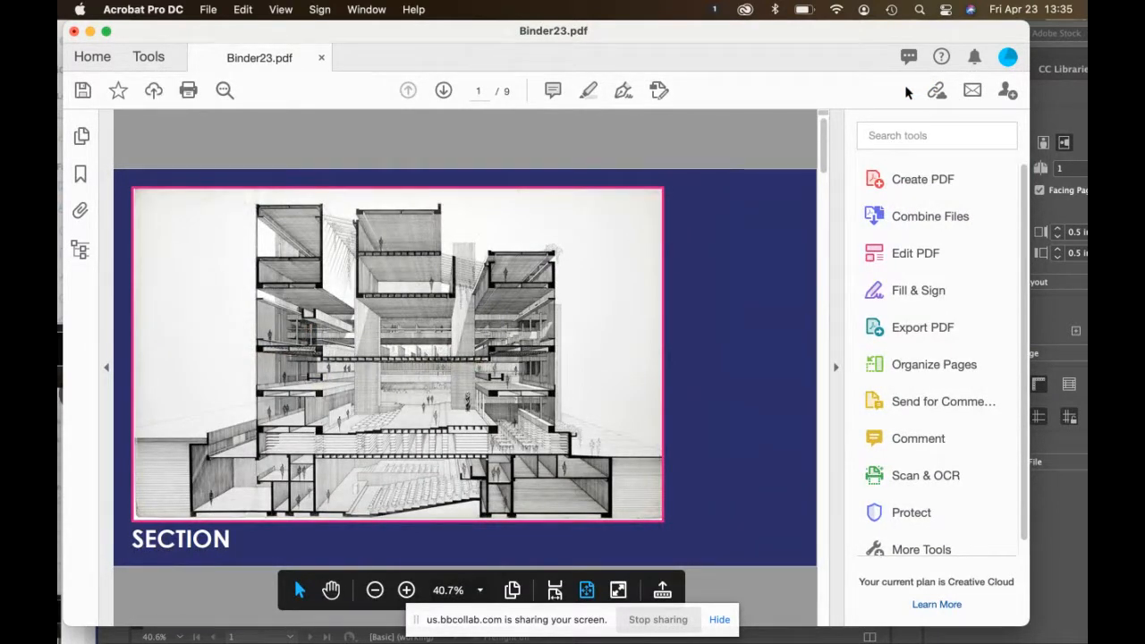
key(Right)
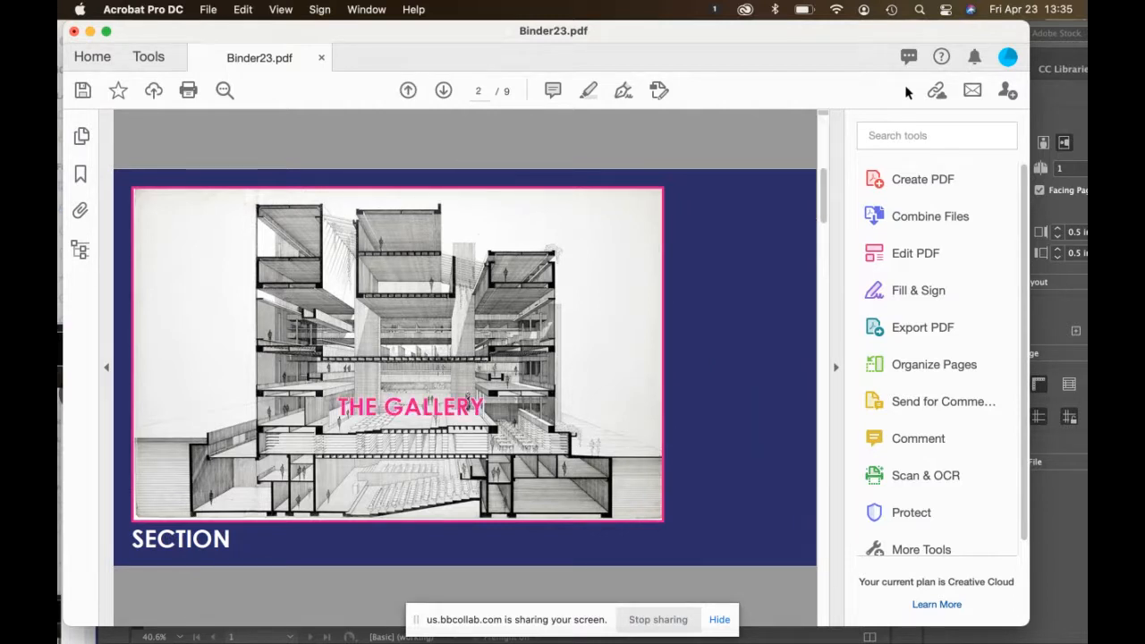
key(Right)
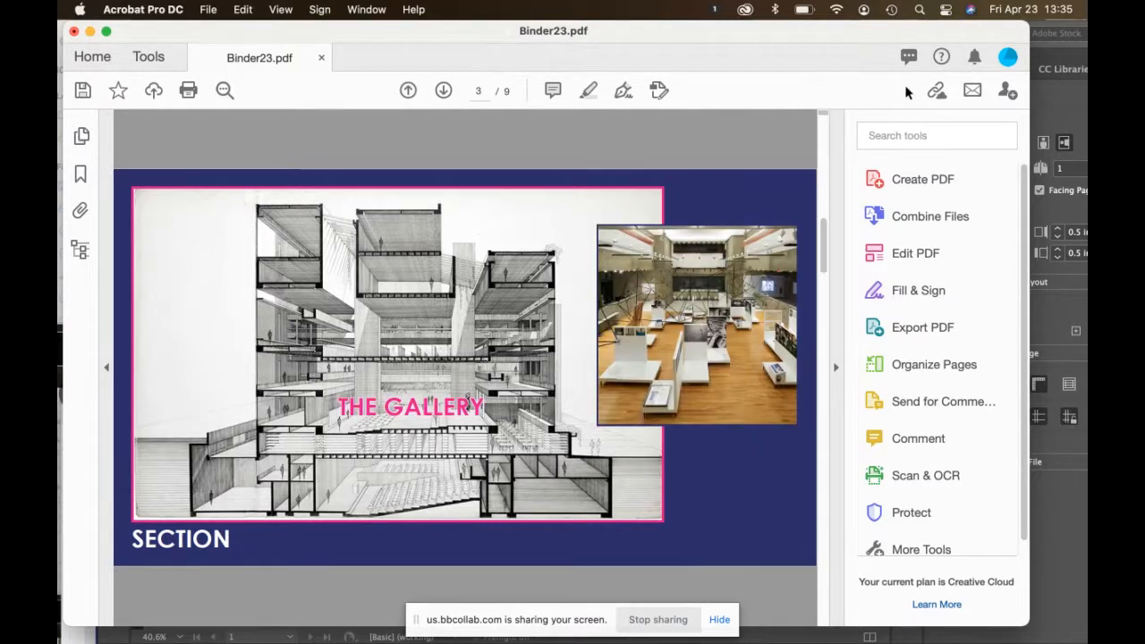
key(Right)
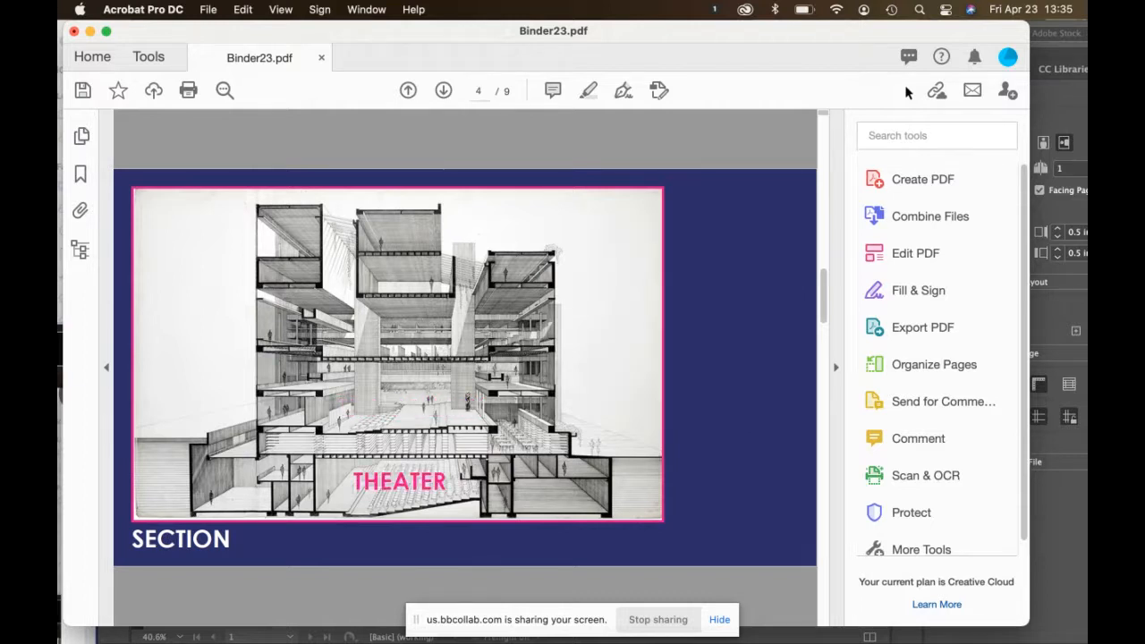
key(Right)
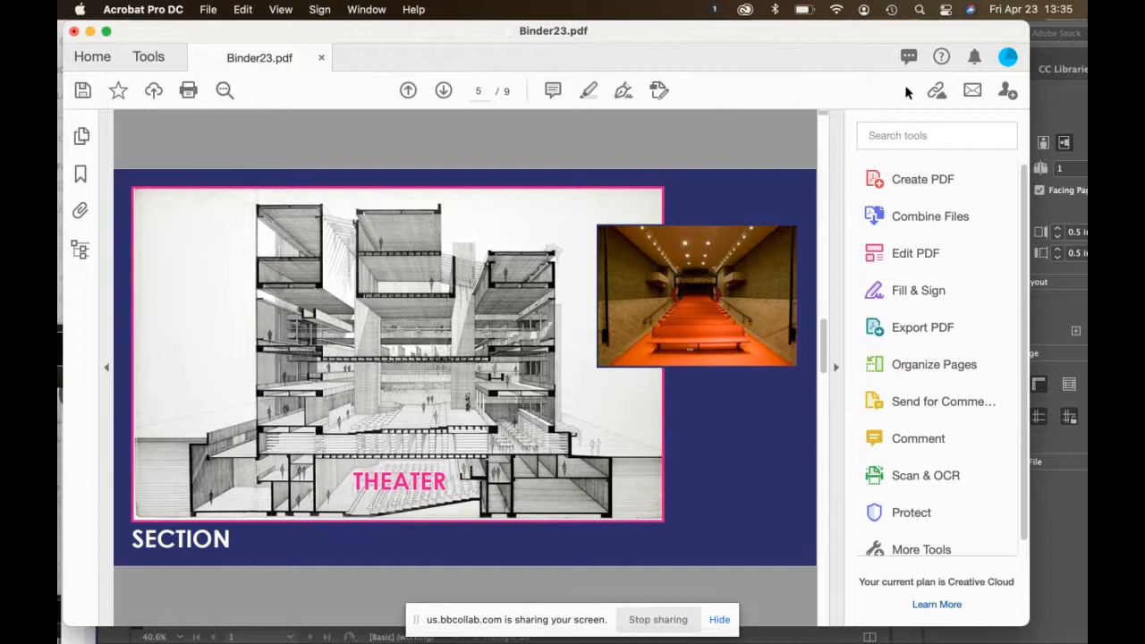
key(Right)
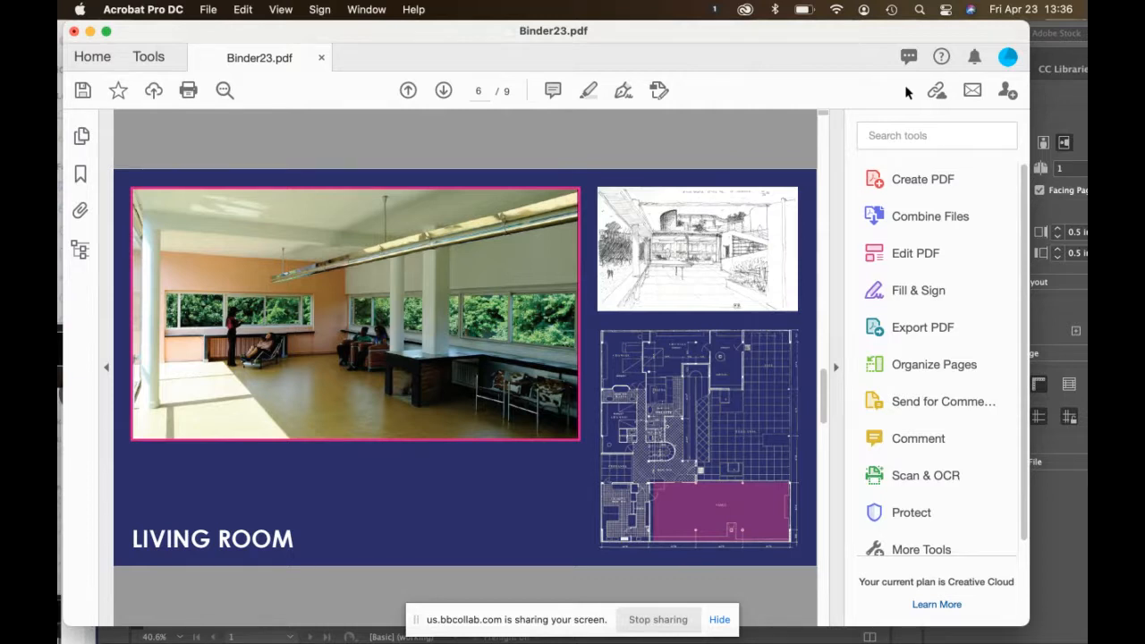
key(Right)
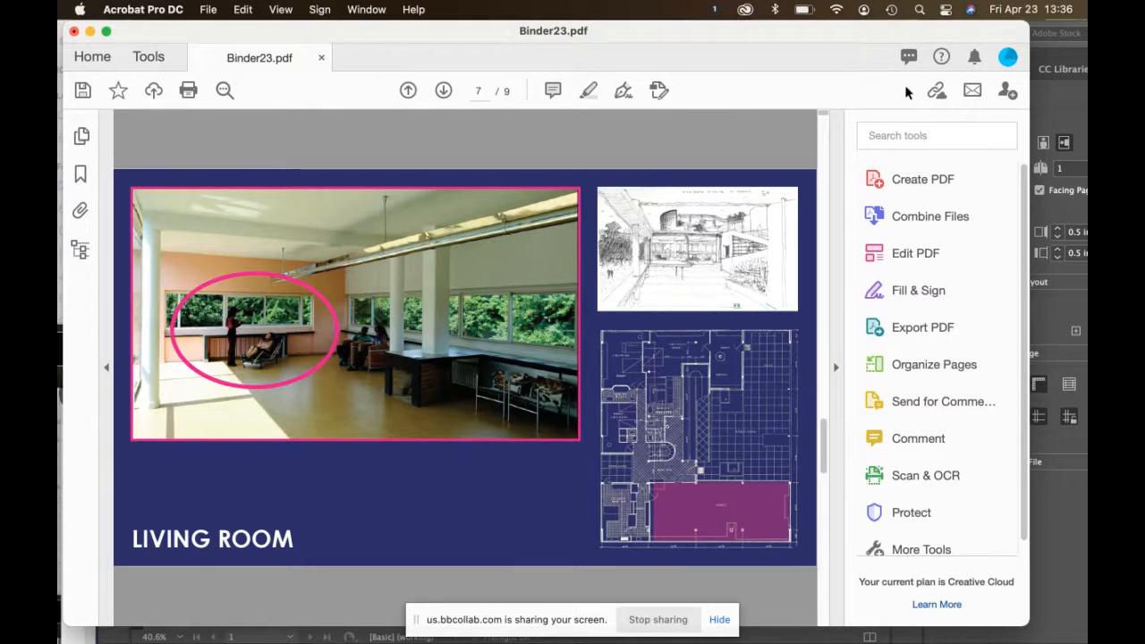
key(Right)
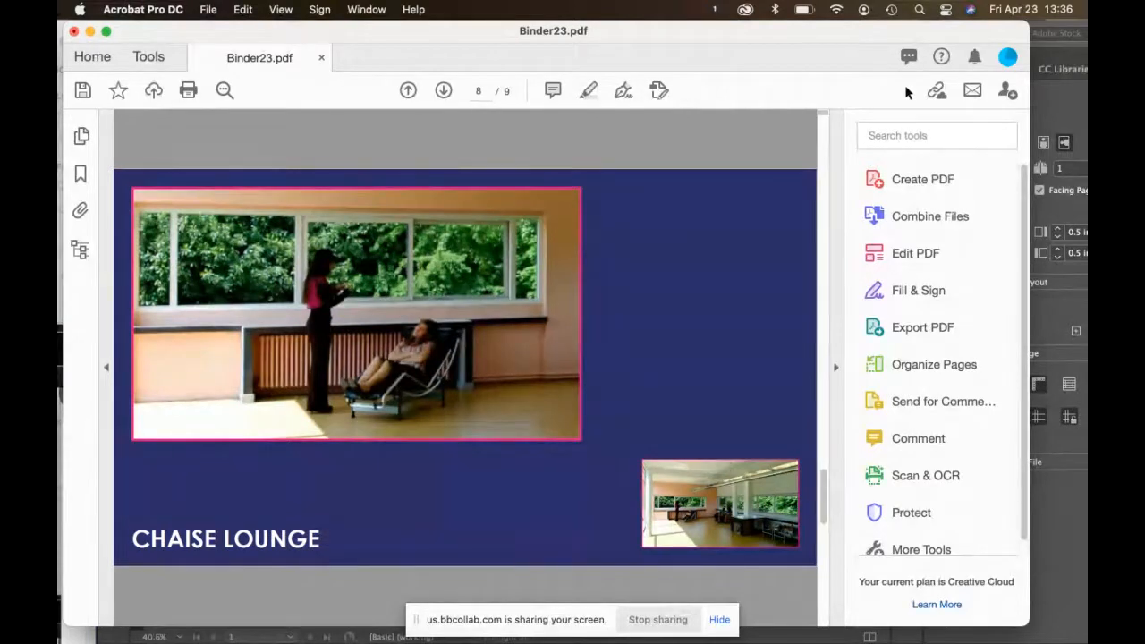
Step: Page back to the first page, then forward to the final Terrace slide, page 9 of 9
key(Left)
key(Left)
key(Left)
key(Left)
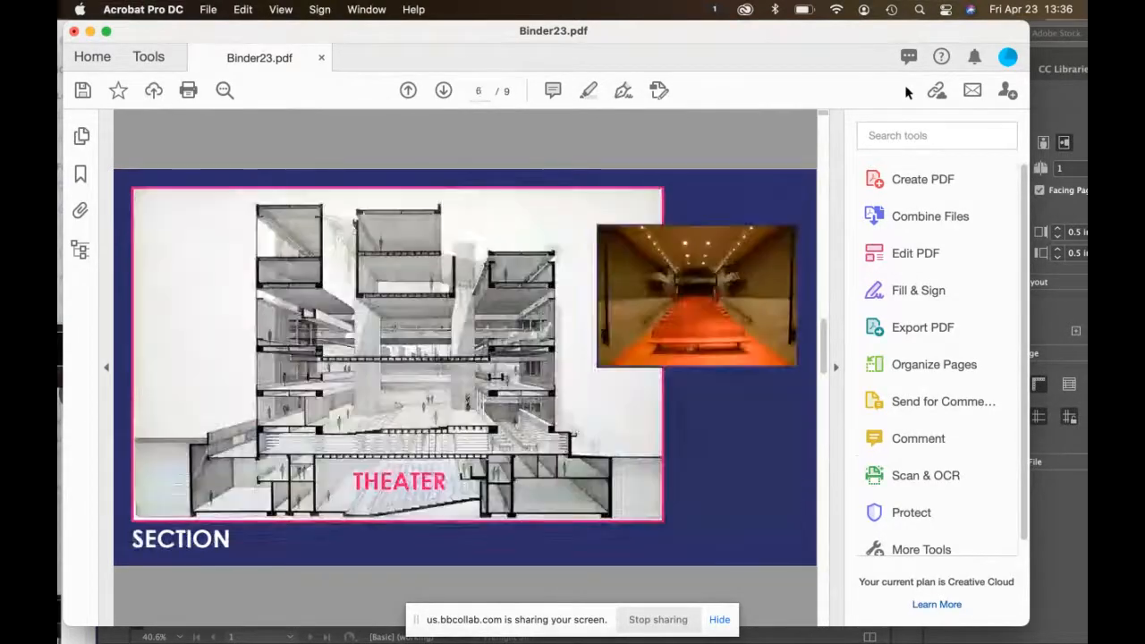
key(Left)
key(Left)
key(Left)
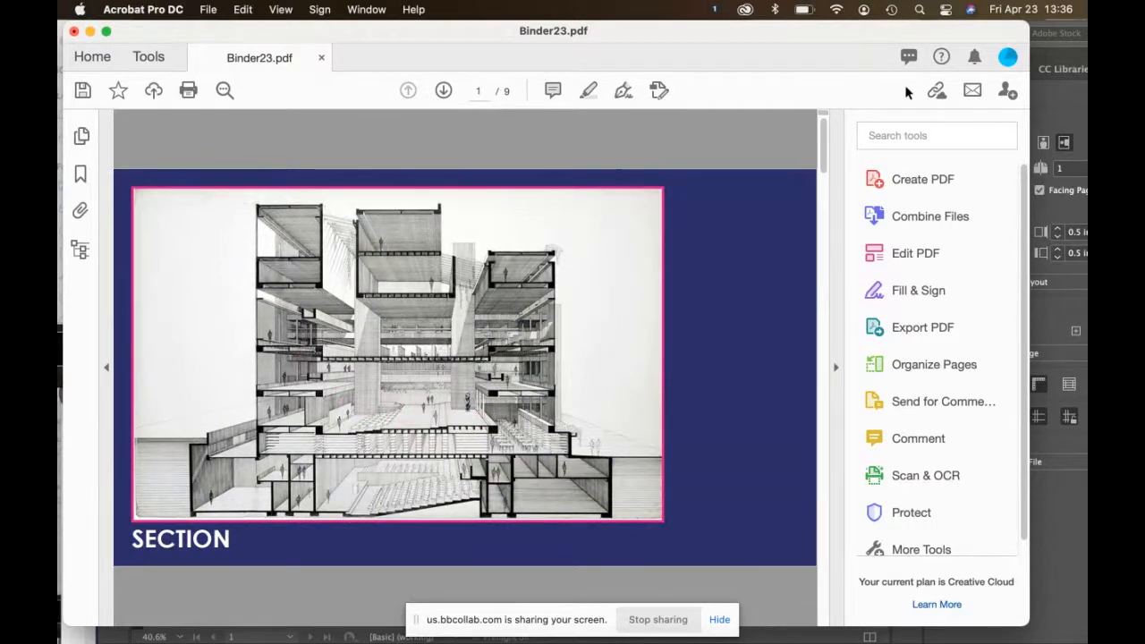
key(Right)
key(Right)
key(Right)
key(Right)
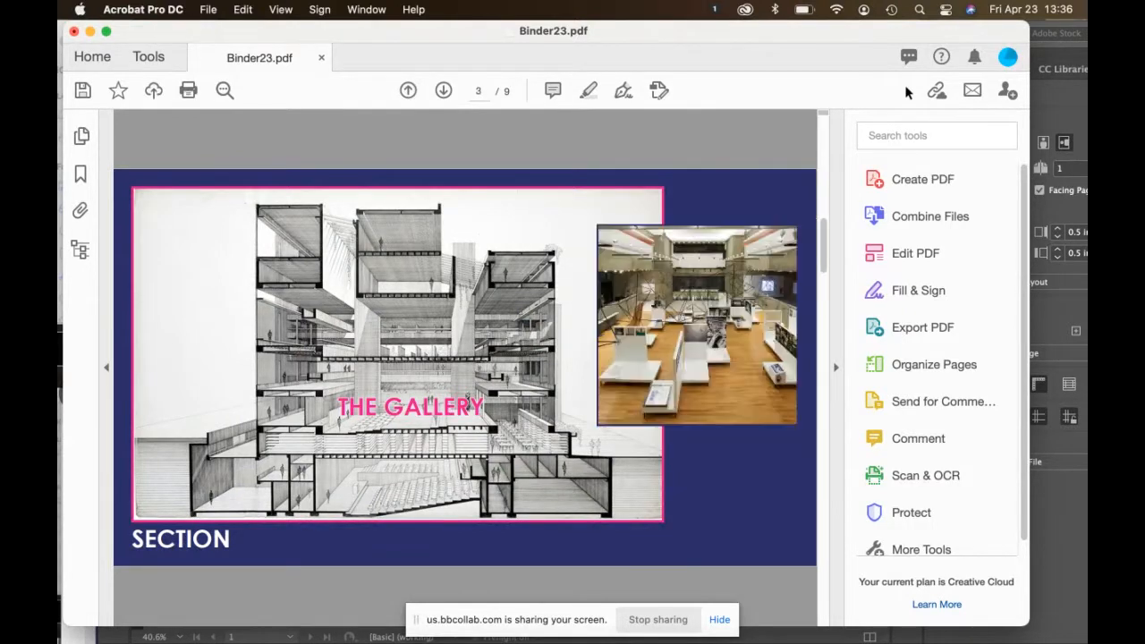
key(Right)
key(Right)
key(Right)
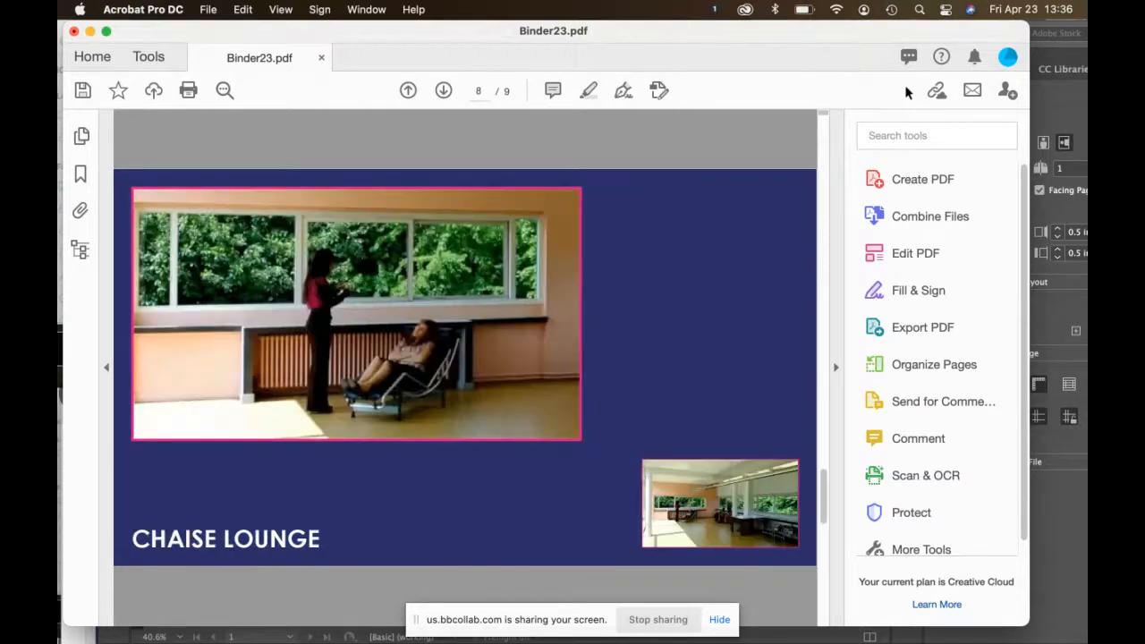
key(Right)
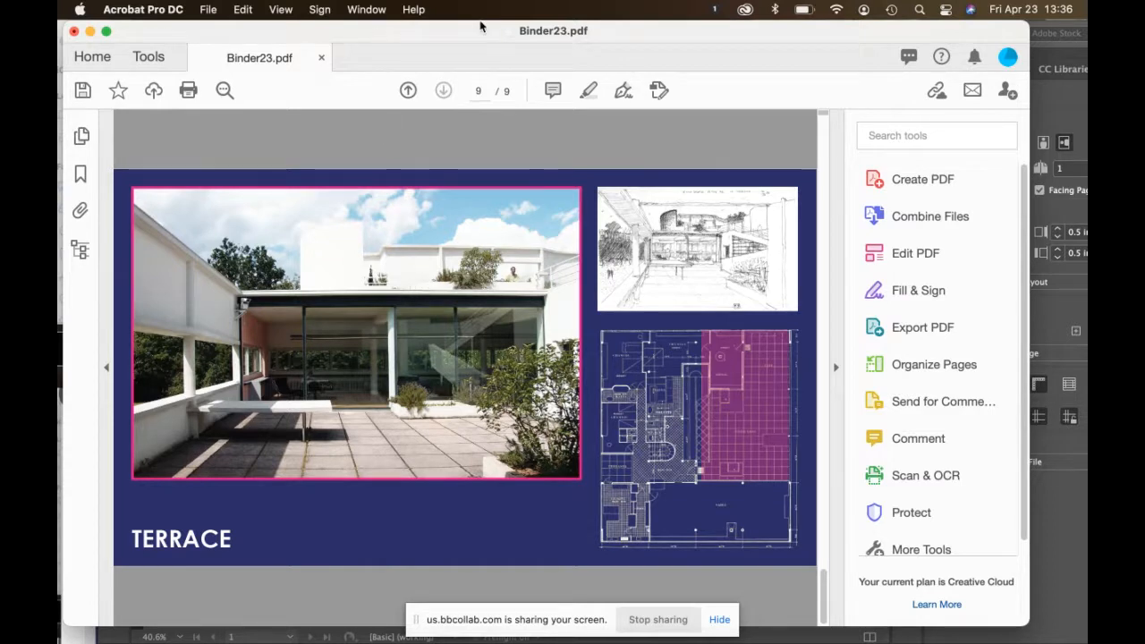
drag(480, 25, 840, 8)
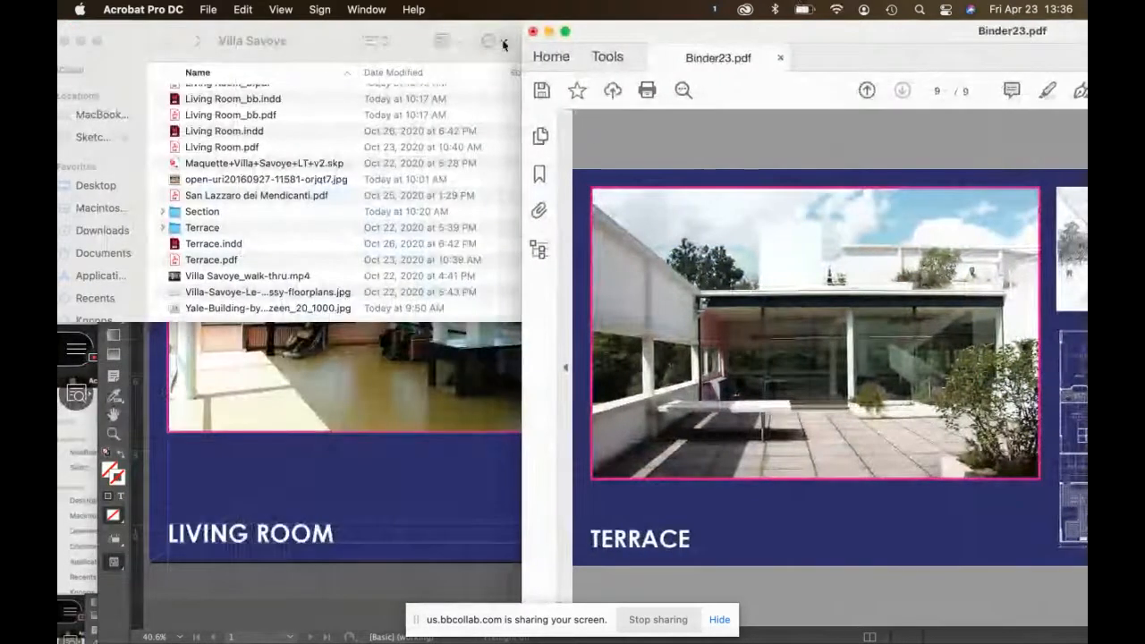
Step: Bring the Blackboard Collaborate session forward and move its browser window out of the way
click(324, 34)
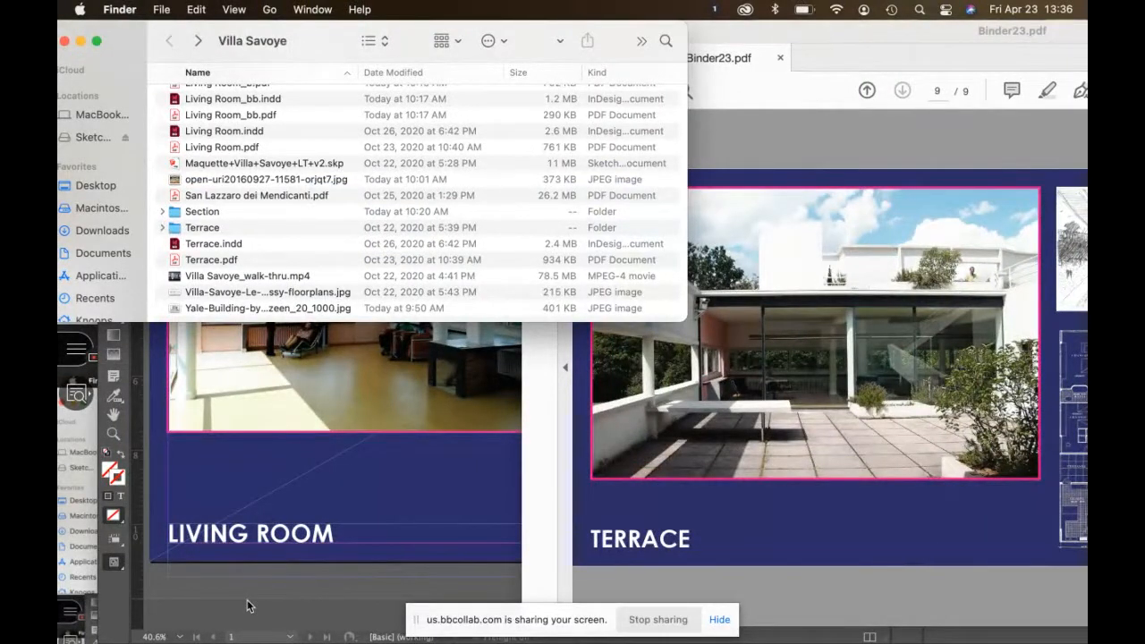
mouse_move(135, 641)
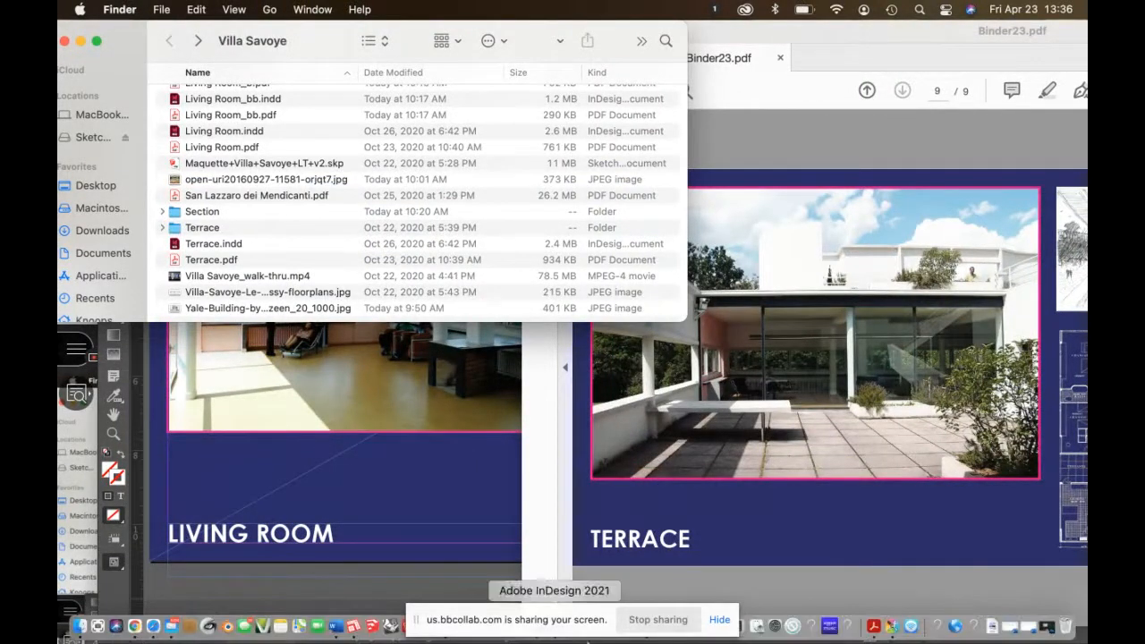
click(83, 464)
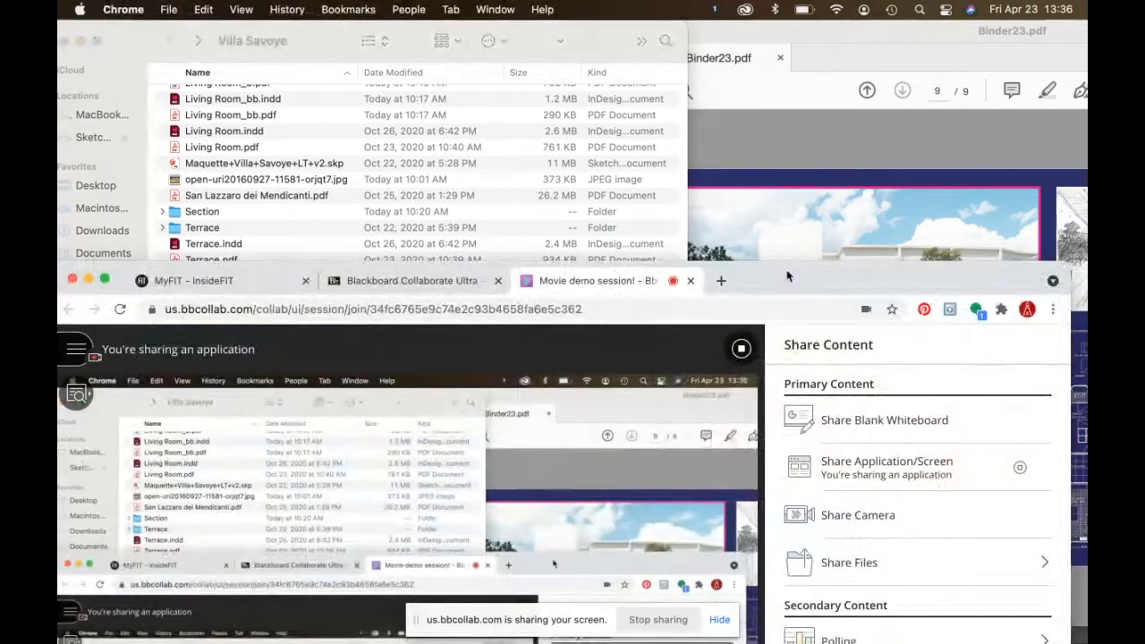
drag(888, 128, 1014, 160)
Step: Hide the Collaborate screen-sharing notice and bring iMovie's My Movie 3 project forward
mouse_move(262, 627)
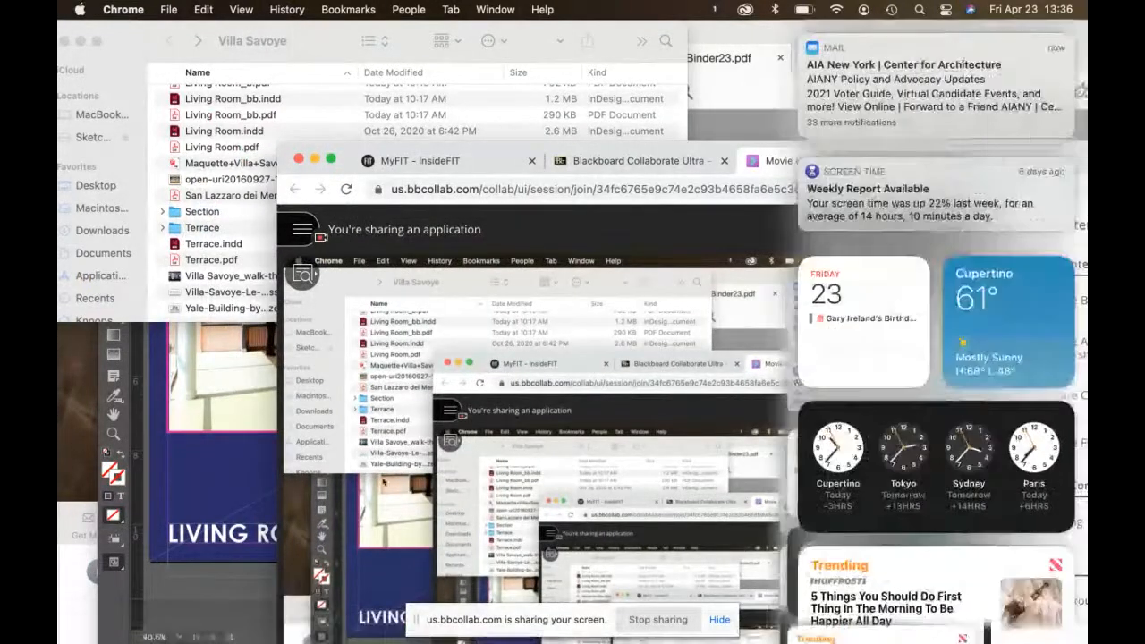
click(72, 434)
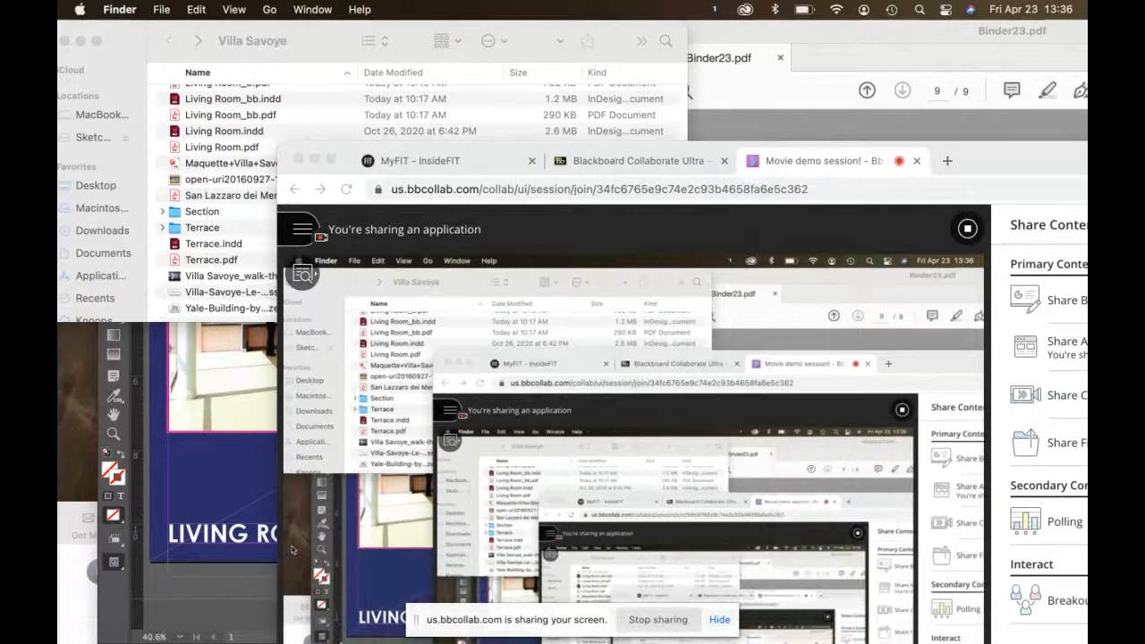
mouse_move(333, 637)
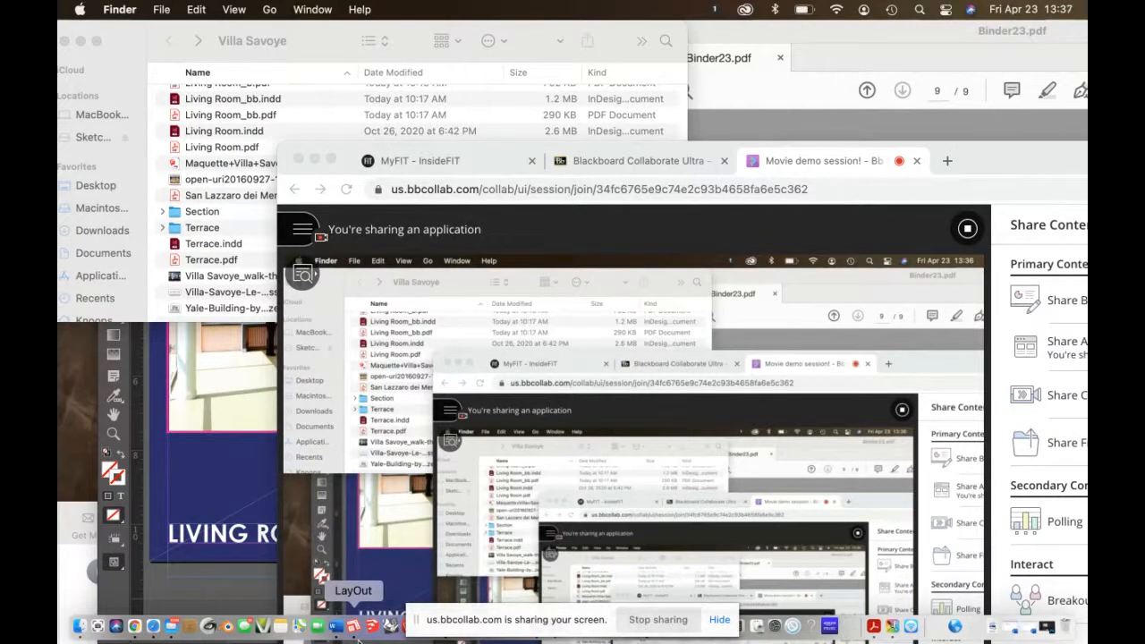
click(720, 621)
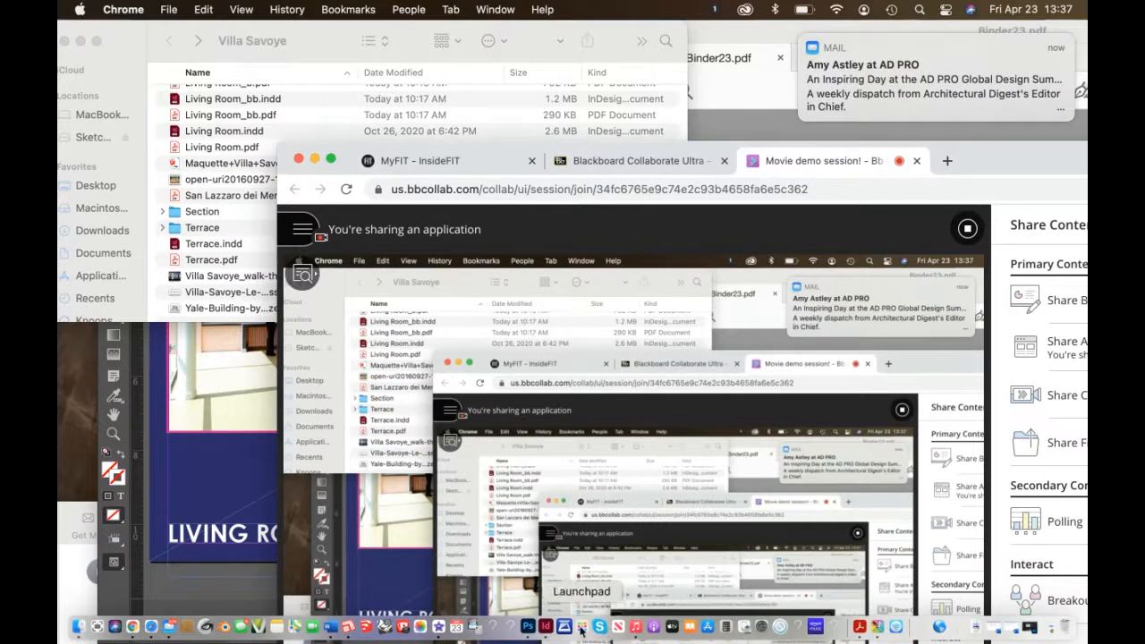
click(434, 629)
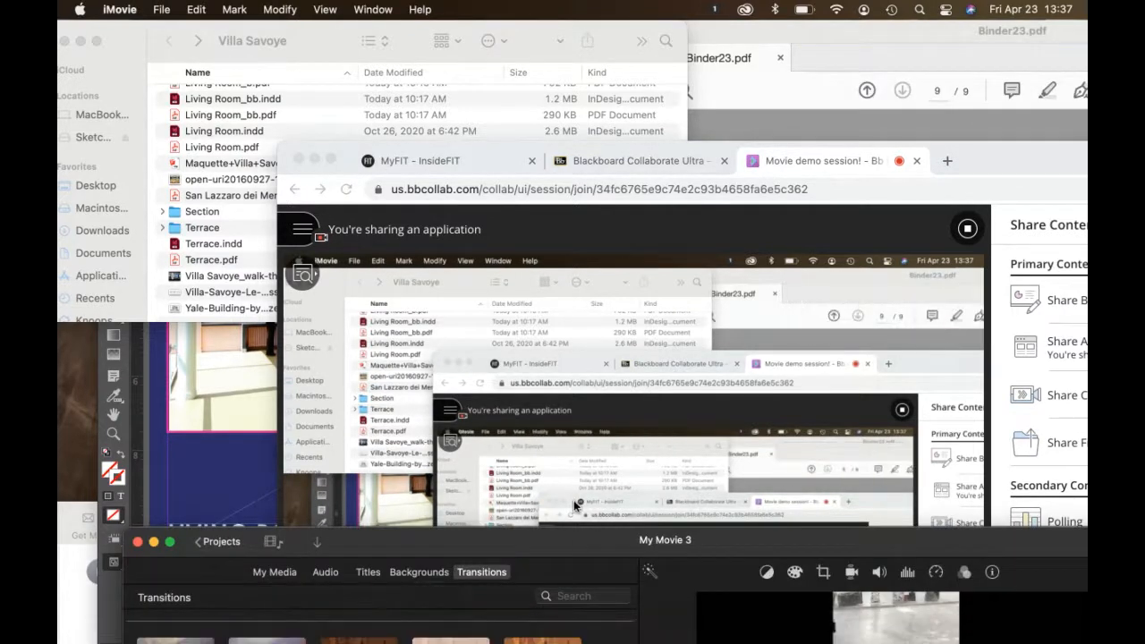
Step: Move the My Movie 3 iMovie window up to just below the menu bar
drag(569, 541, 604, 6)
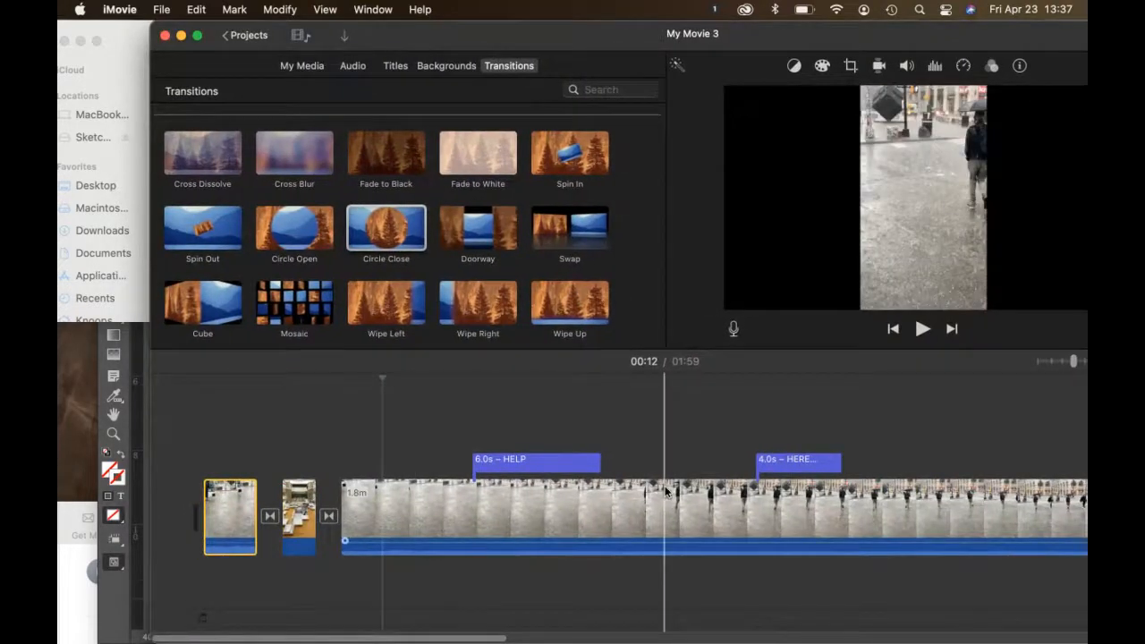
scroll(816, 472, right, 10)
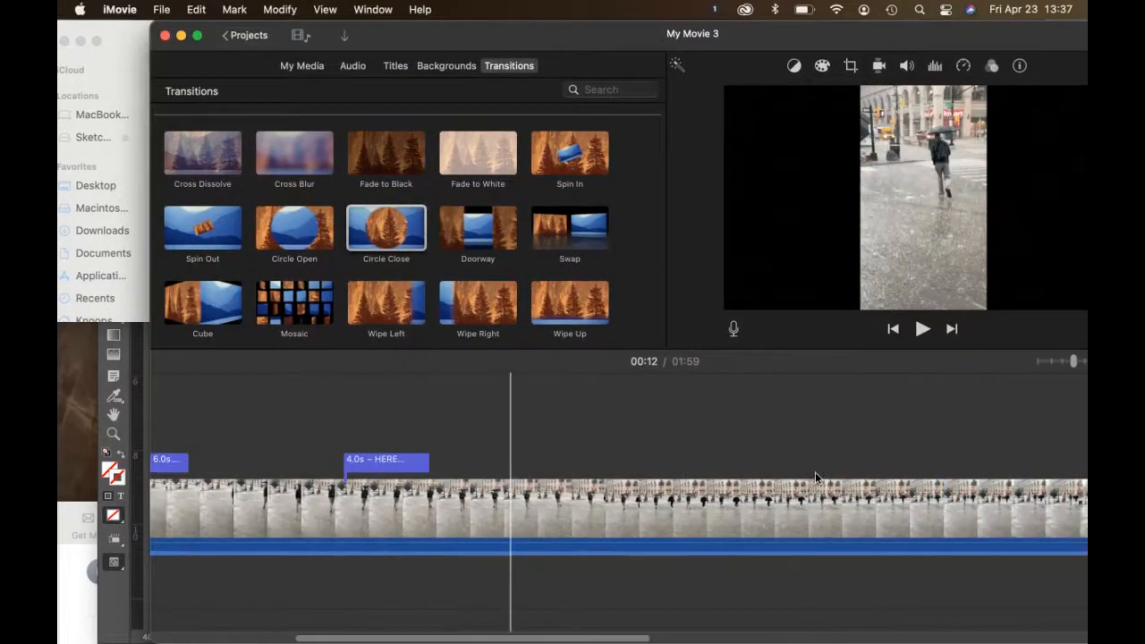
Step: Split the walk-through clip at 00:37 with Modify > Split Clip
click(508, 509)
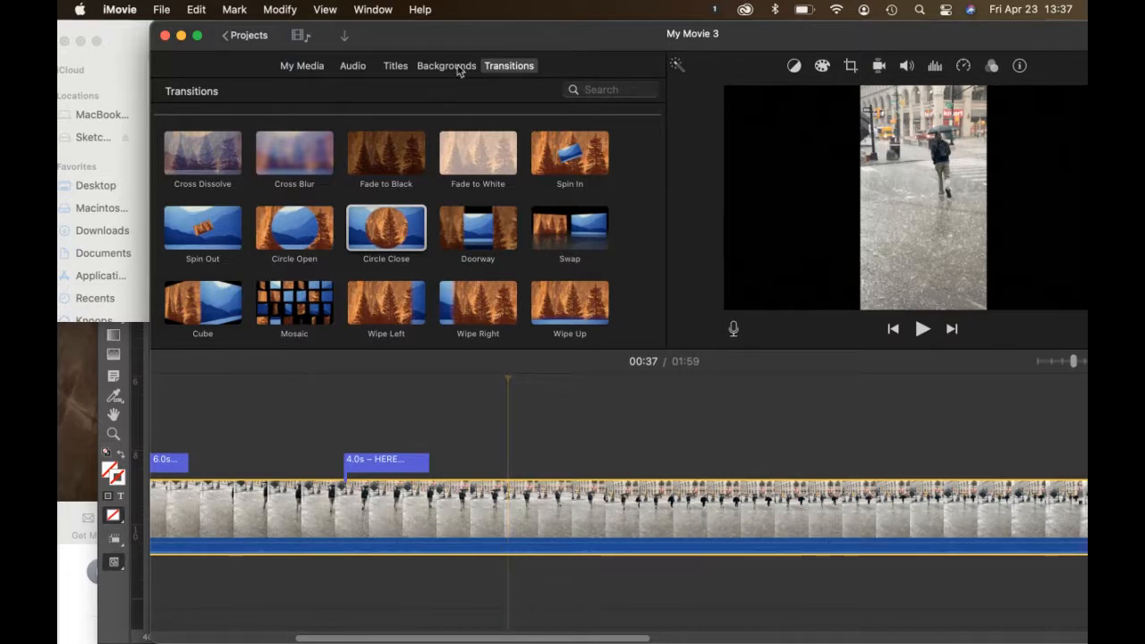
click(280, 10)
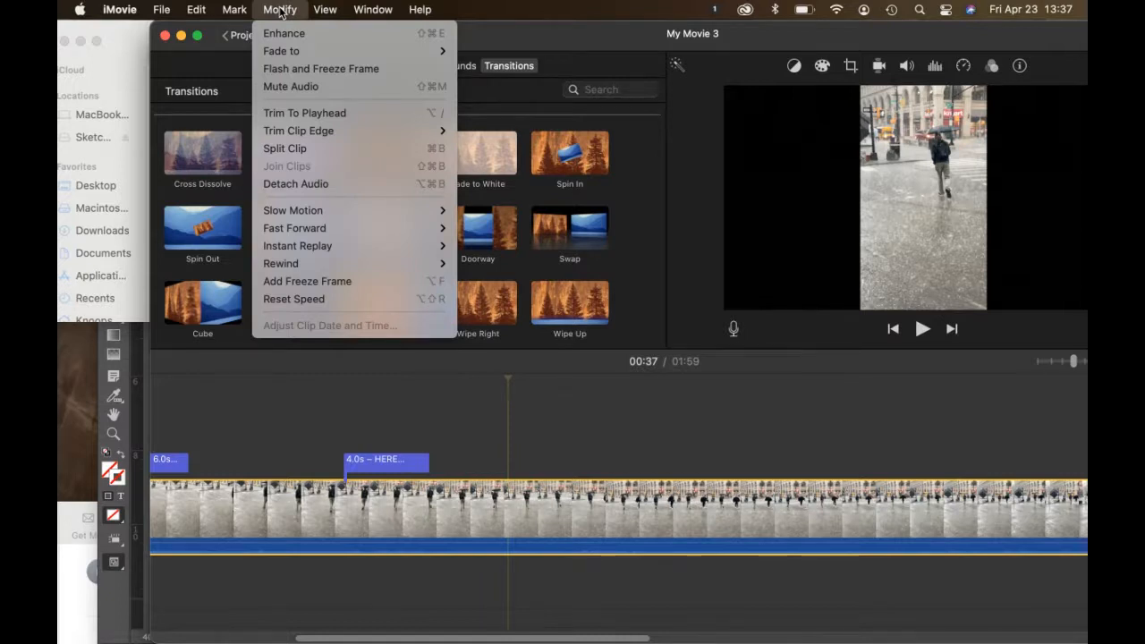
click(294, 150)
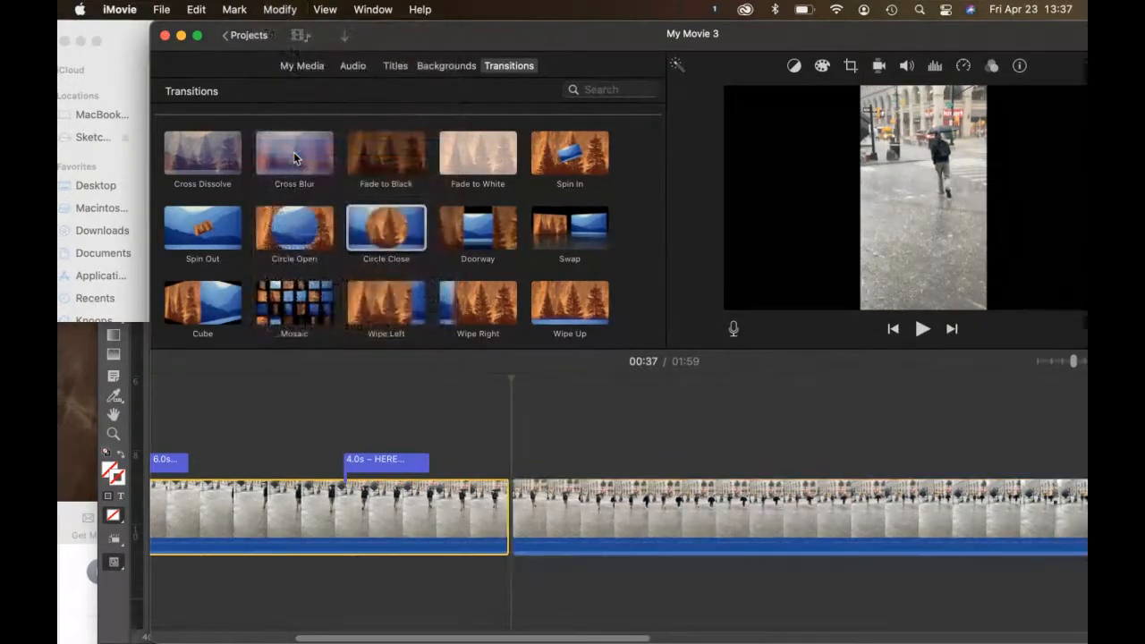
Step: Split the right-hand piece again at 00:56, leaving a separate middle section
click(787, 509)
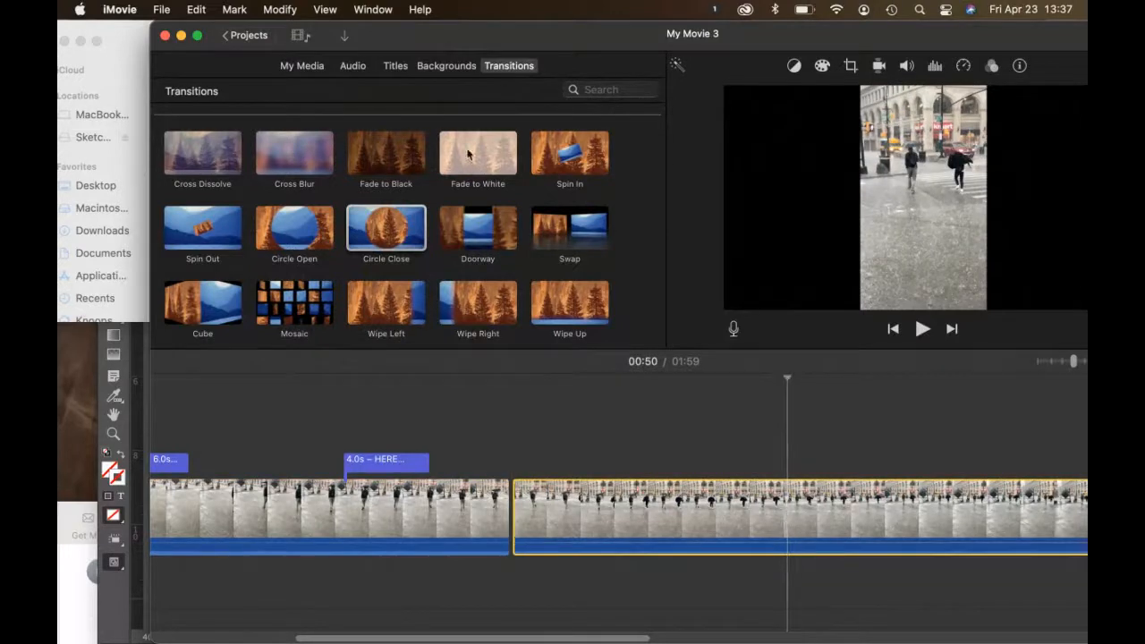
click(914, 505)
click(283, 11)
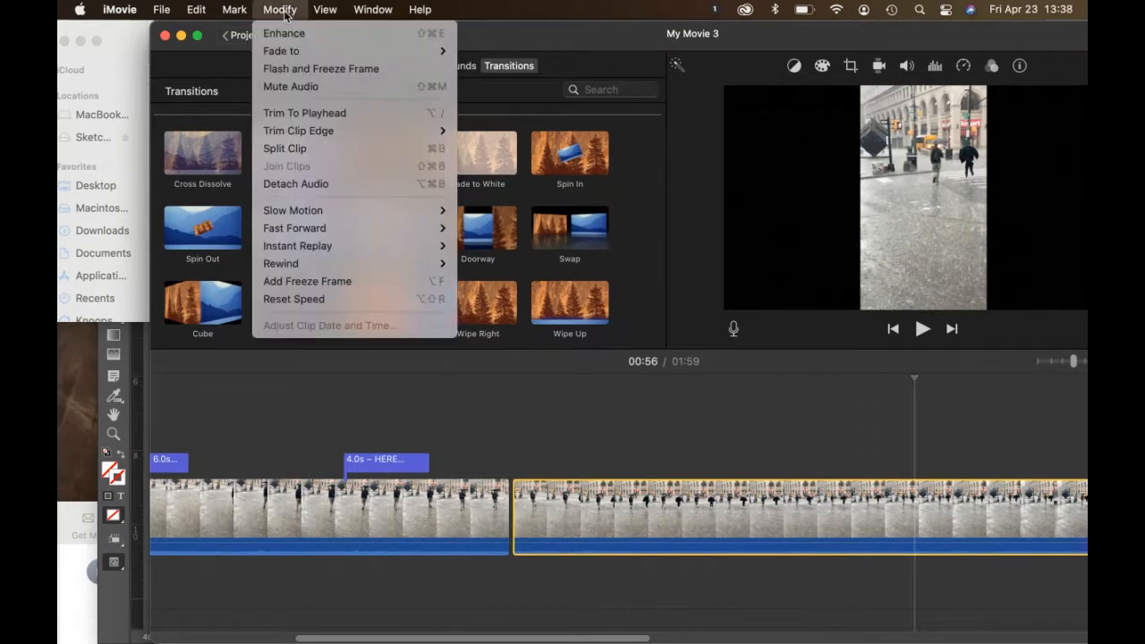
click(302, 150)
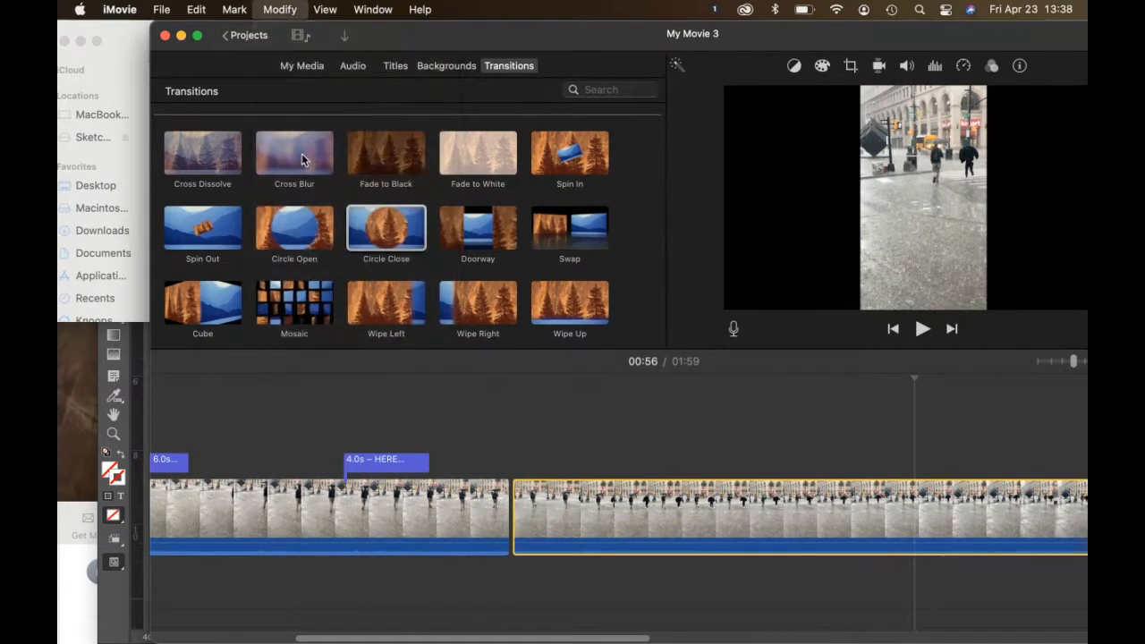
scroll(881, 490, right, 3)
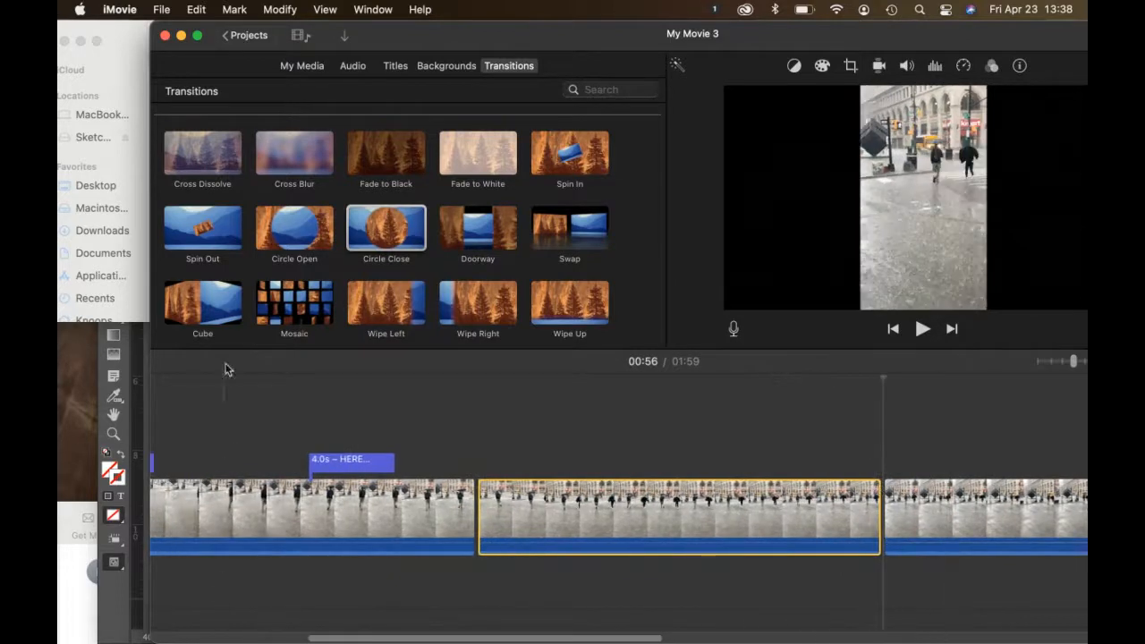
Step: Open the Section folder inside the Villa Savoye folder in Finder
click(117, 42)
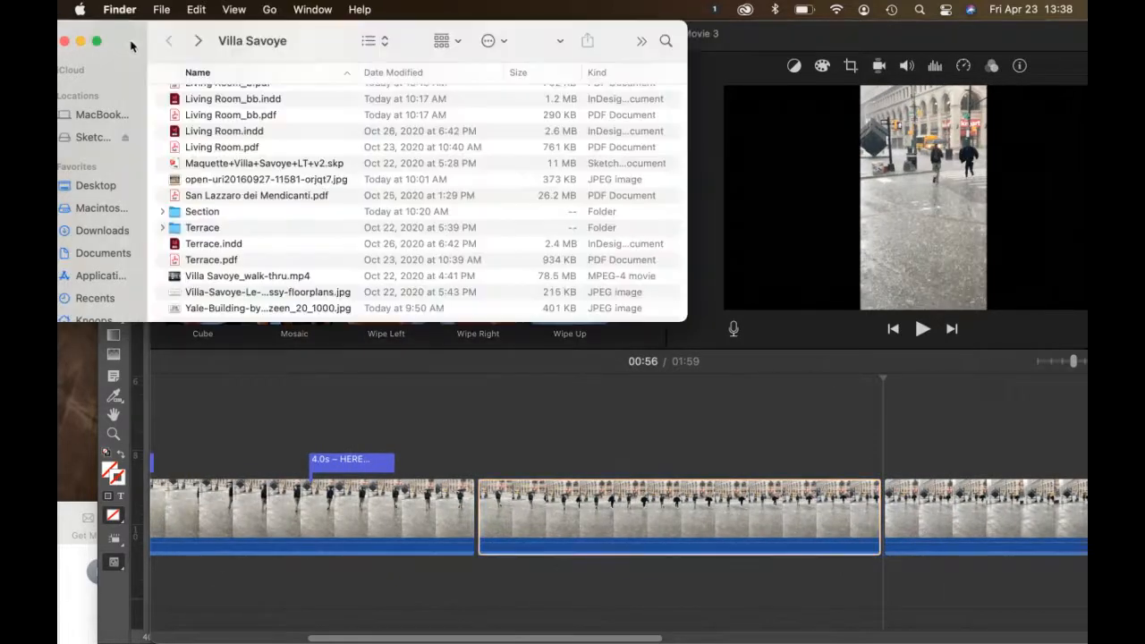
scroll(238, 125, up, 5)
scroll(237, 124, down, 1)
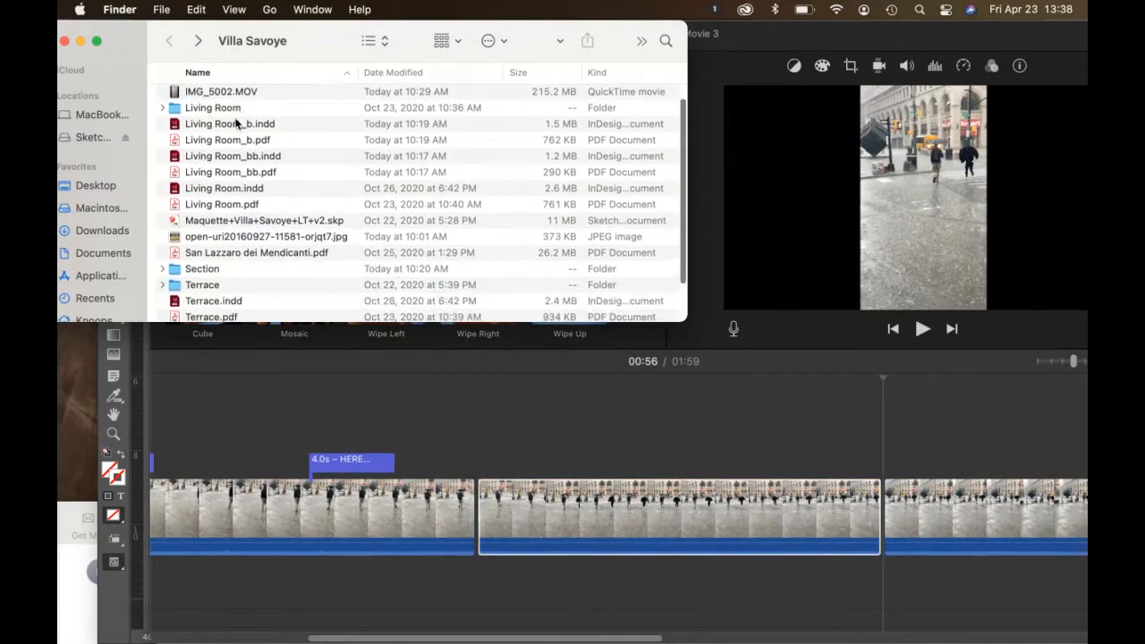
scroll(243, 138, down, 3)
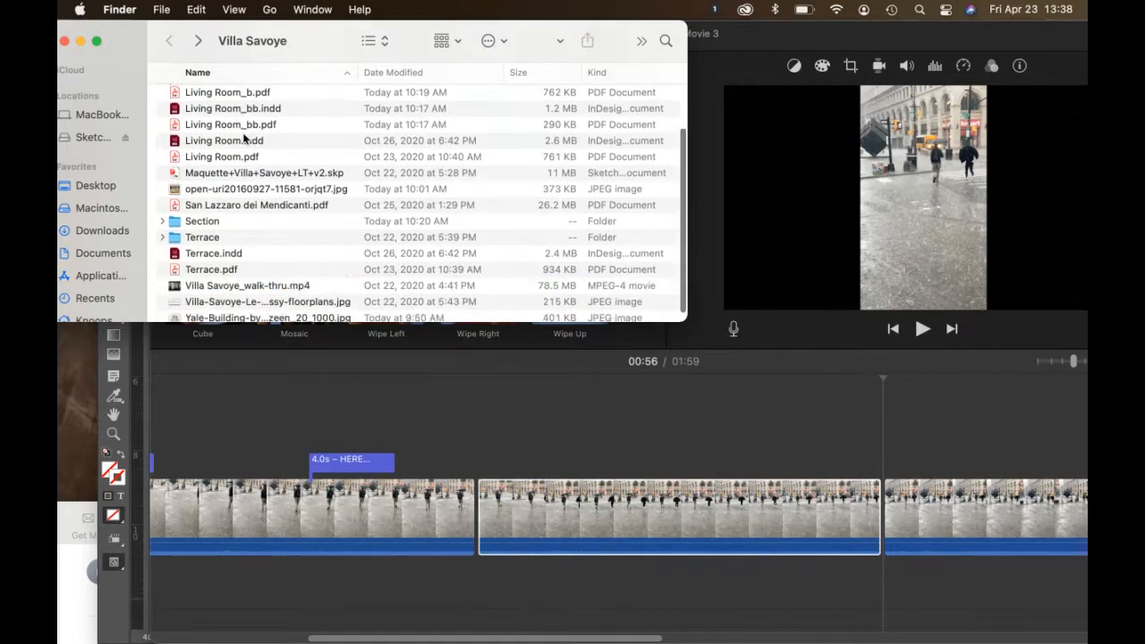
click(204, 220)
double_click(205, 220)
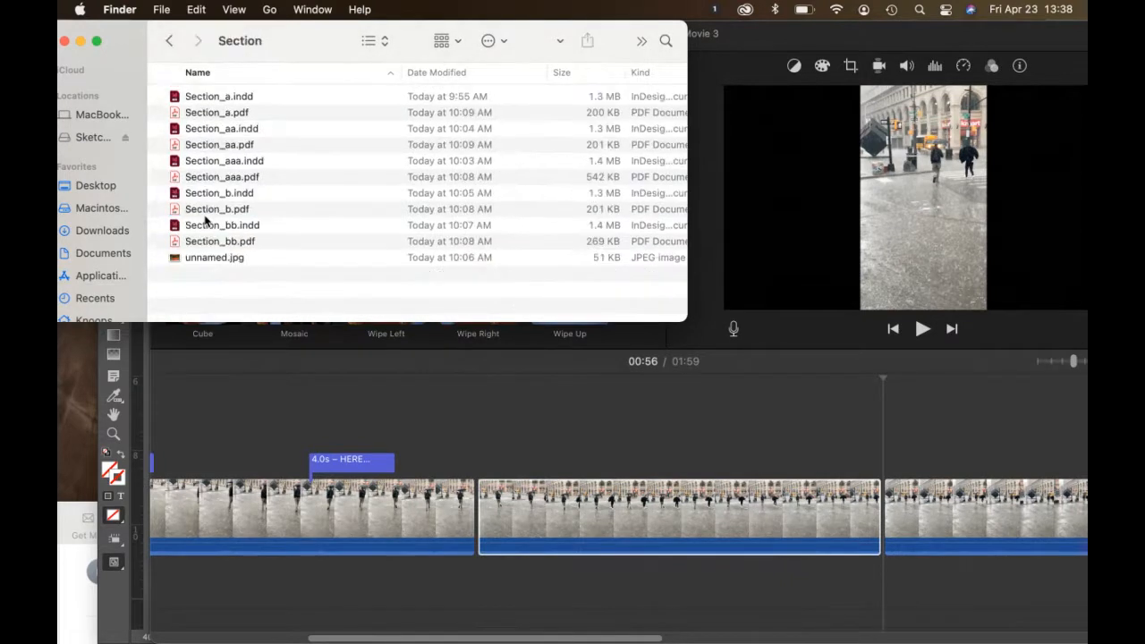
Step: Insert Section_a, _aa, _aaa, _b and _bb PDFs into the timeline at 00:56
click(226, 114)
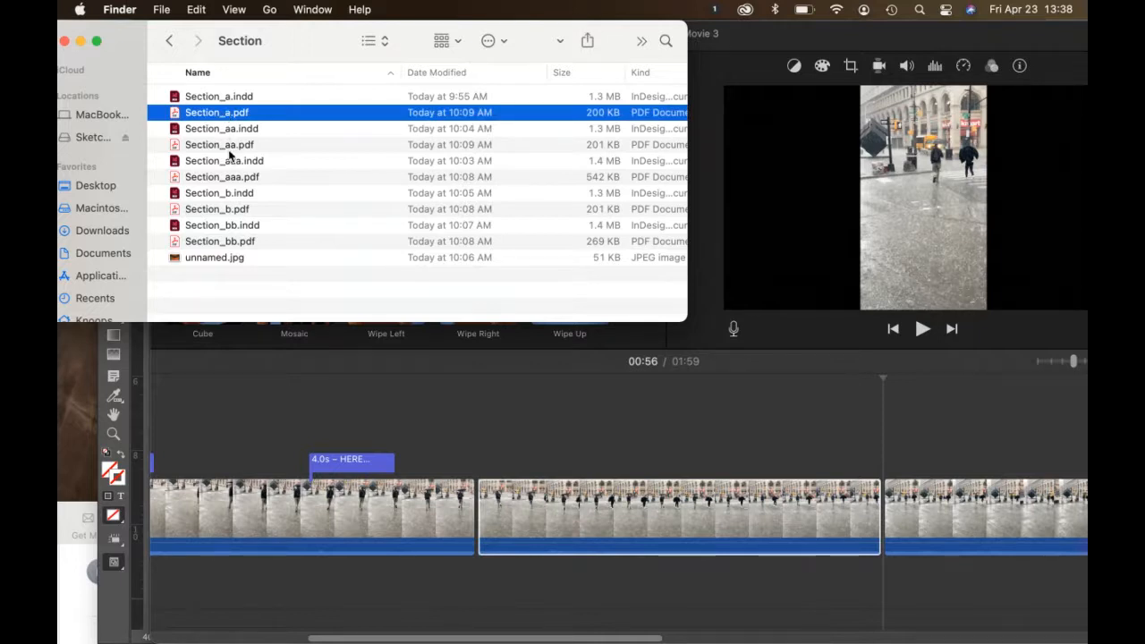
super+click(231, 149)
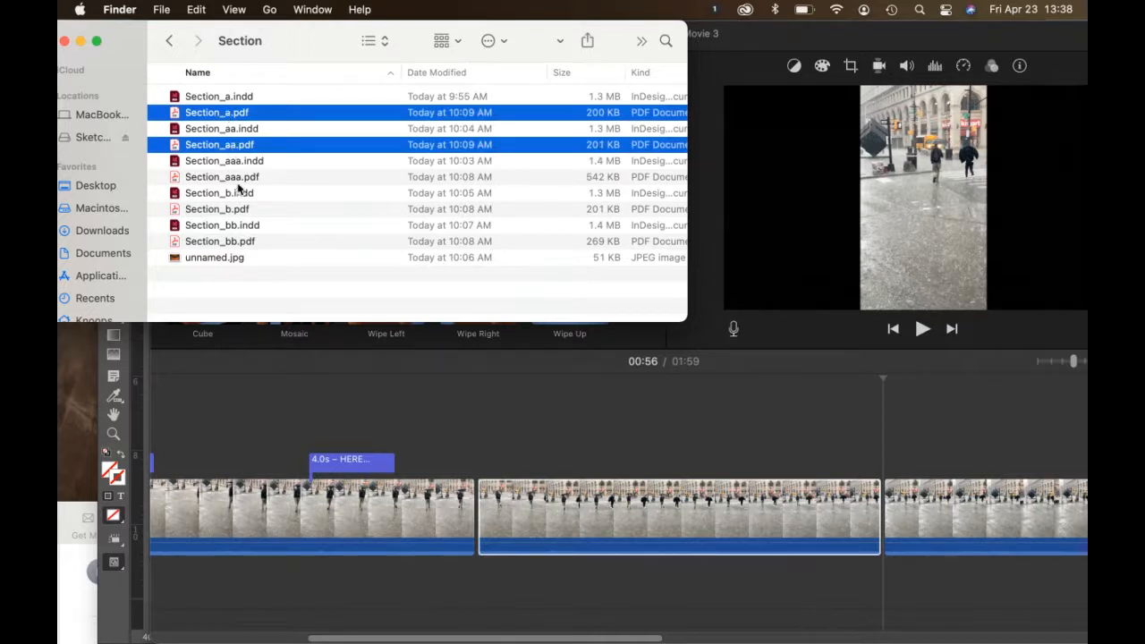
super+click(239, 179)
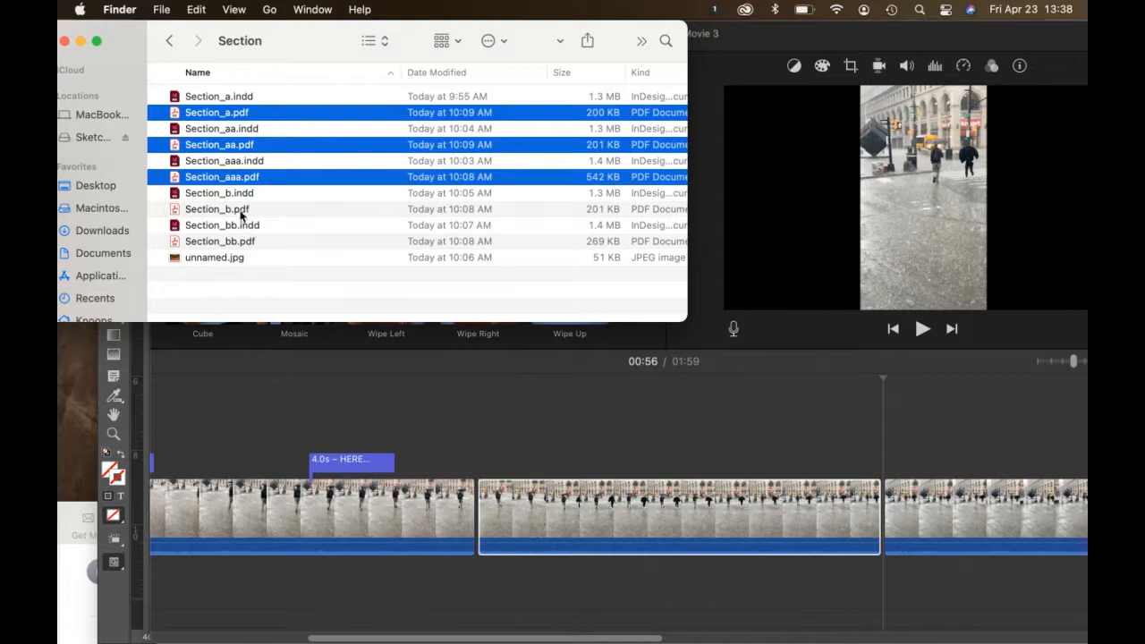
super+click(238, 210)
super+click(237, 243)
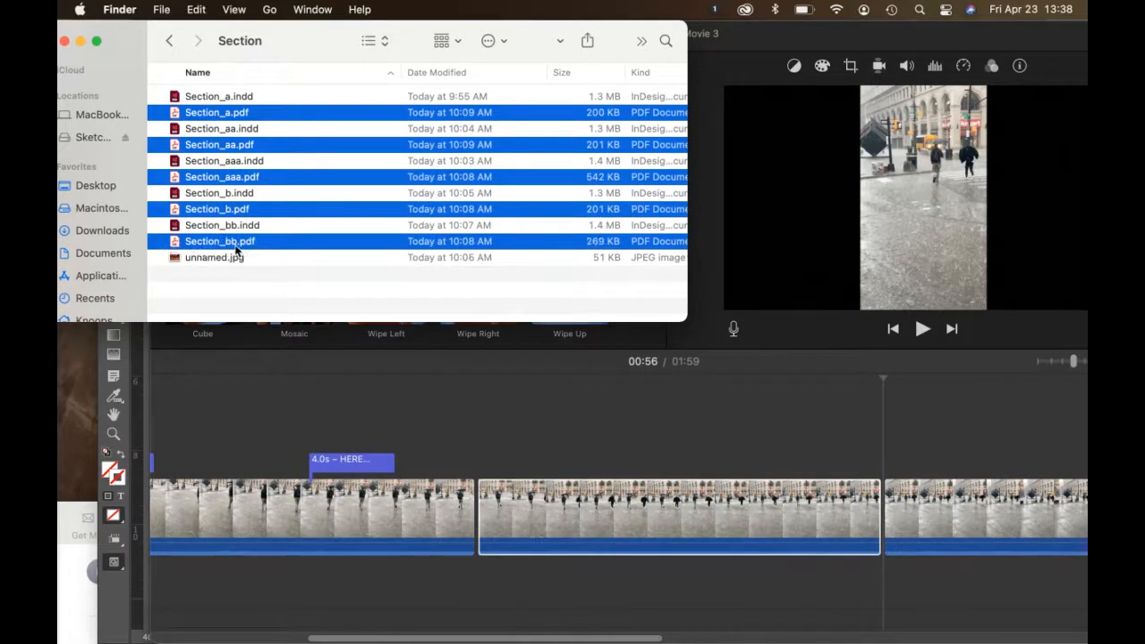
drag(238, 252, 476, 497)
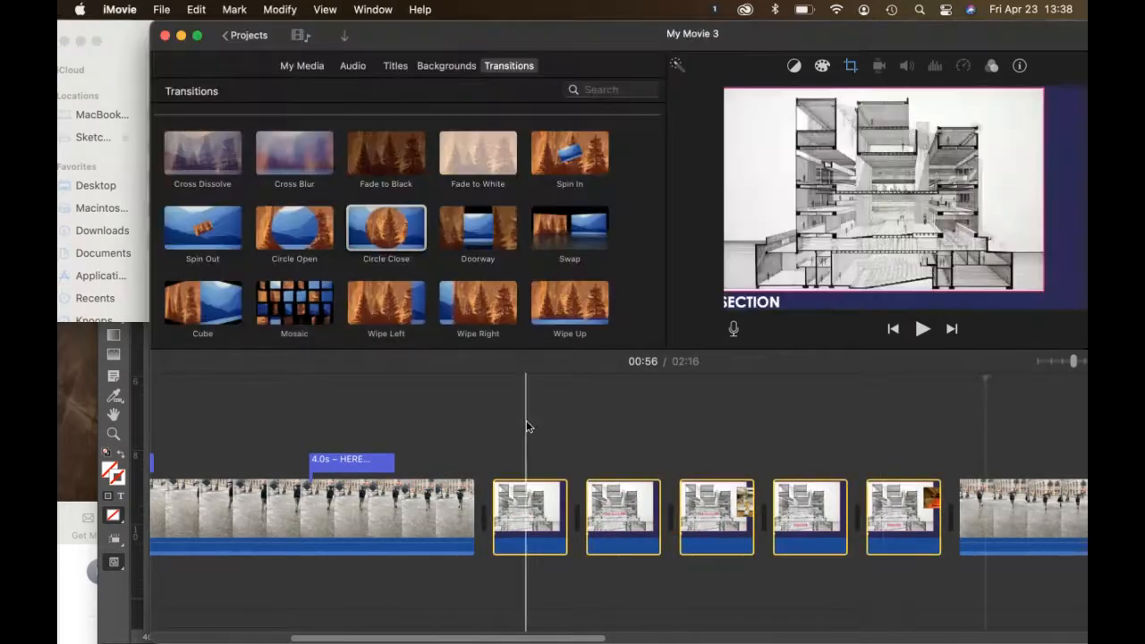
click(526, 421)
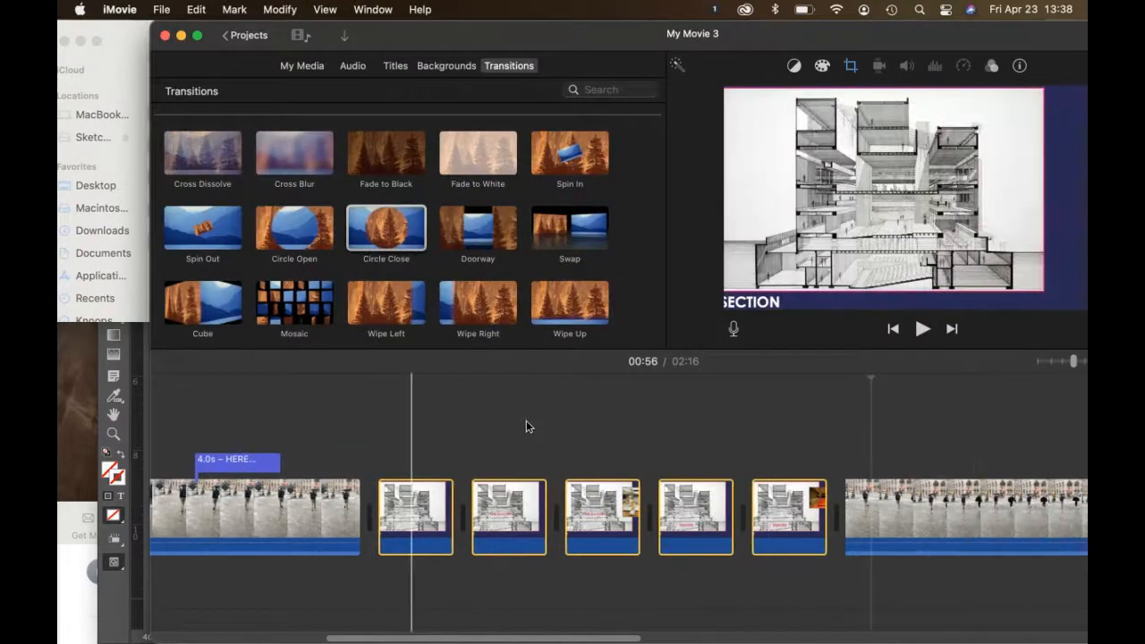
scroll(526, 422, right, 6)
scroll(526, 421, right, 5)
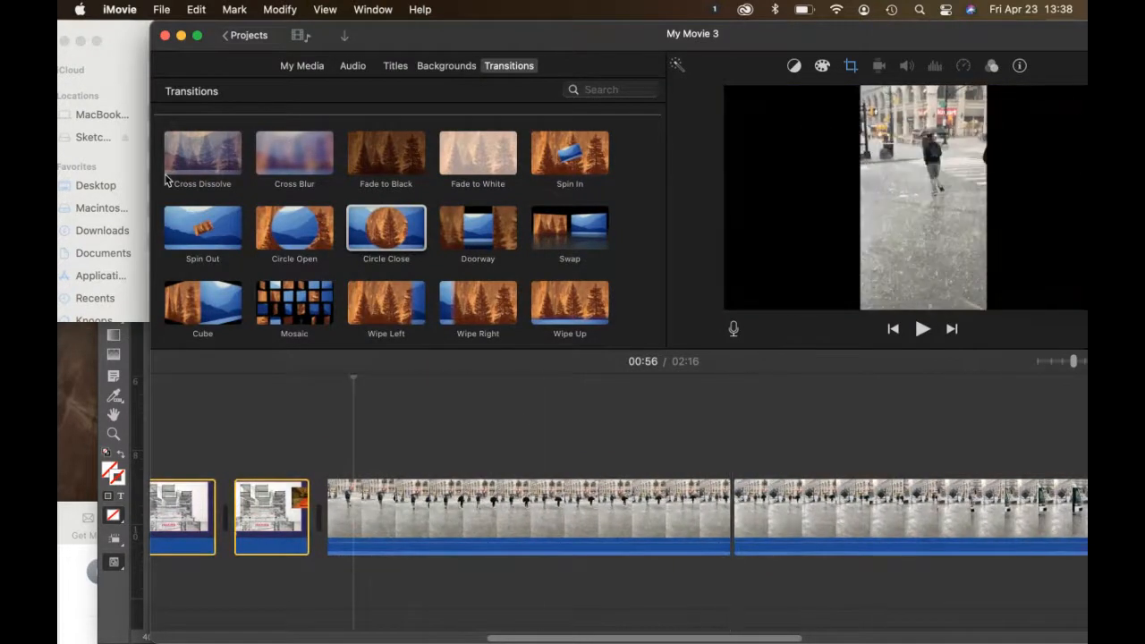
Step: Add Living Room_b, Living Room_bb and Living Room.pdf after the walk-through clip
click(126, 156)
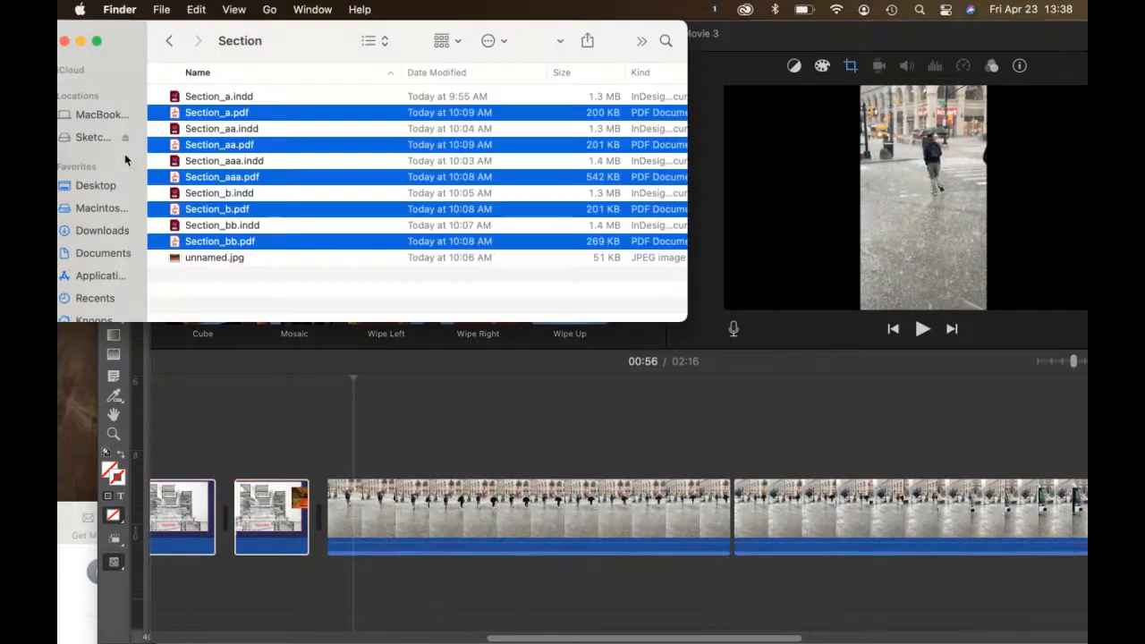
click(171, 42)
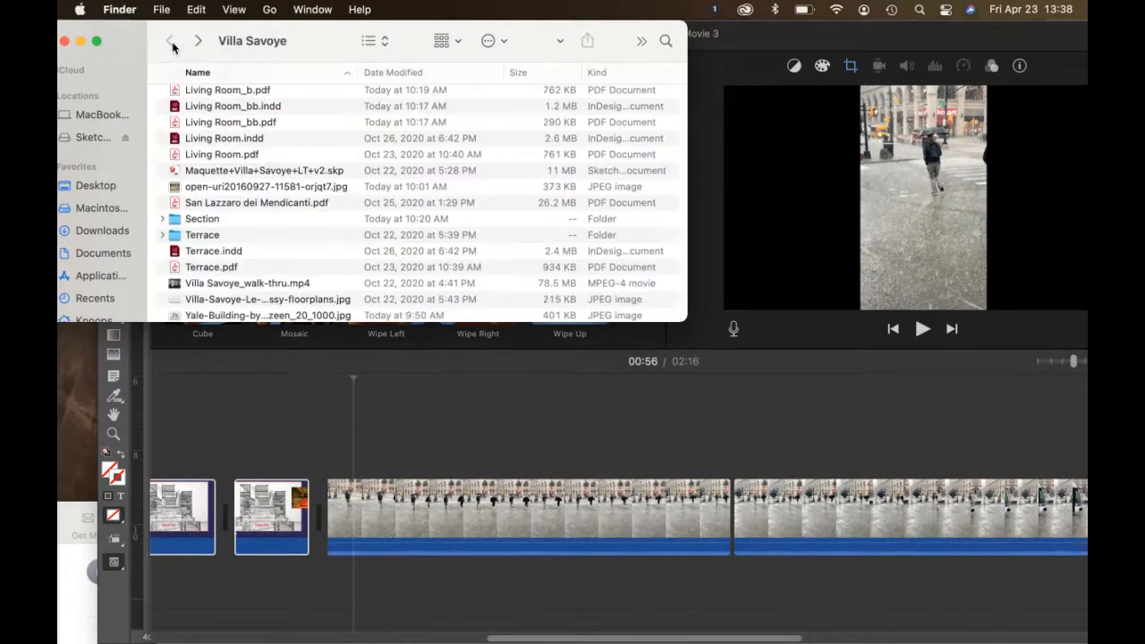
click(220, 93)
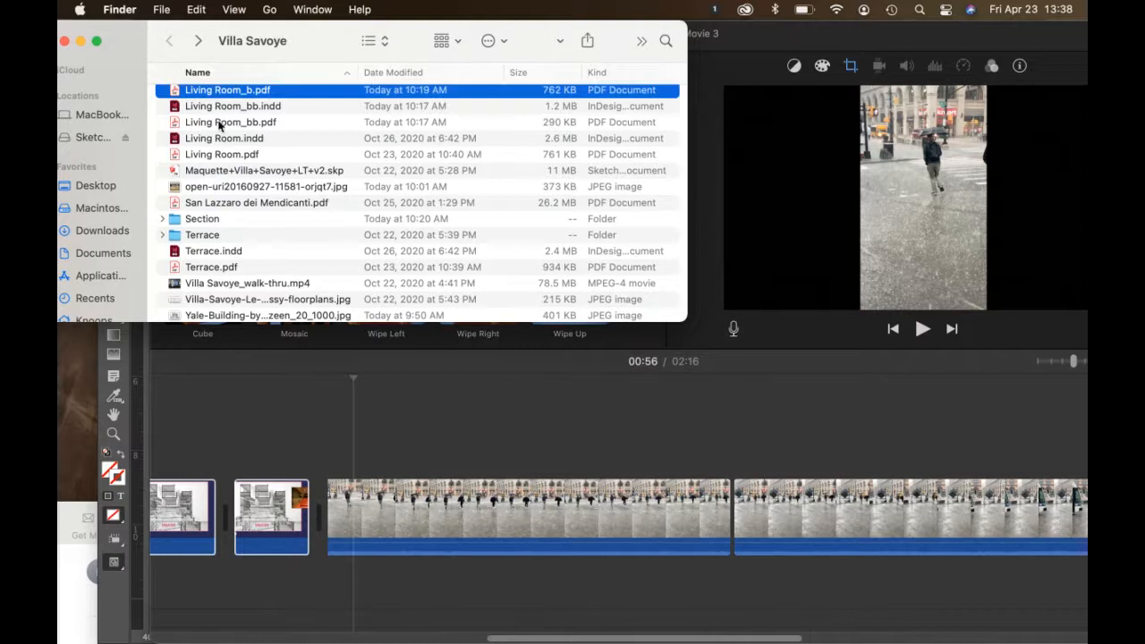
super+click(220, 124)
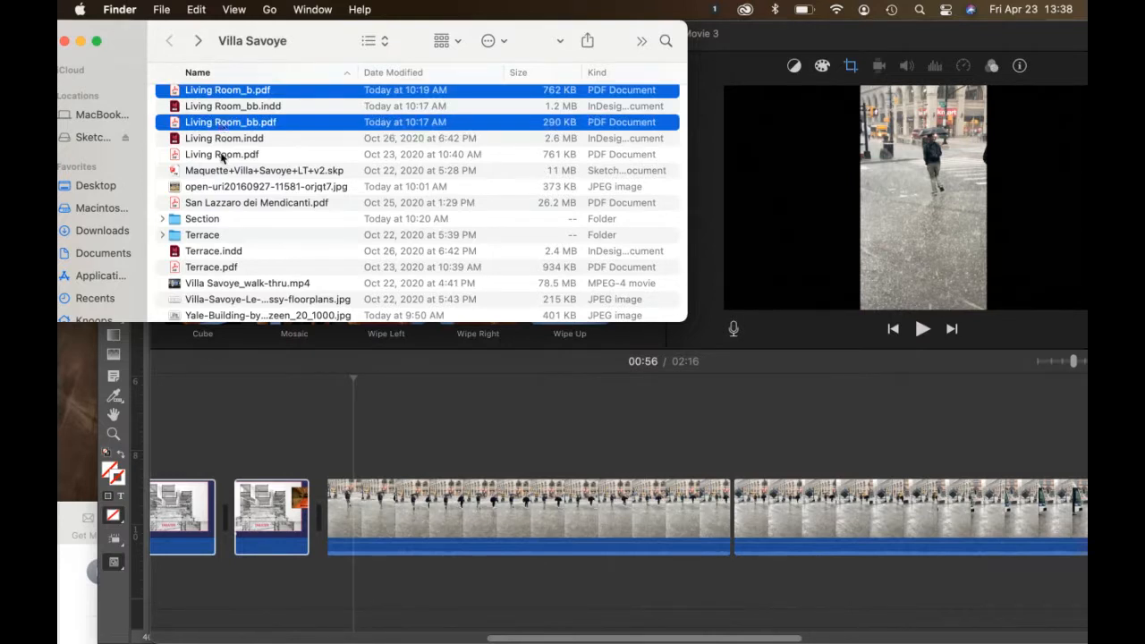
super+click(223, 157)
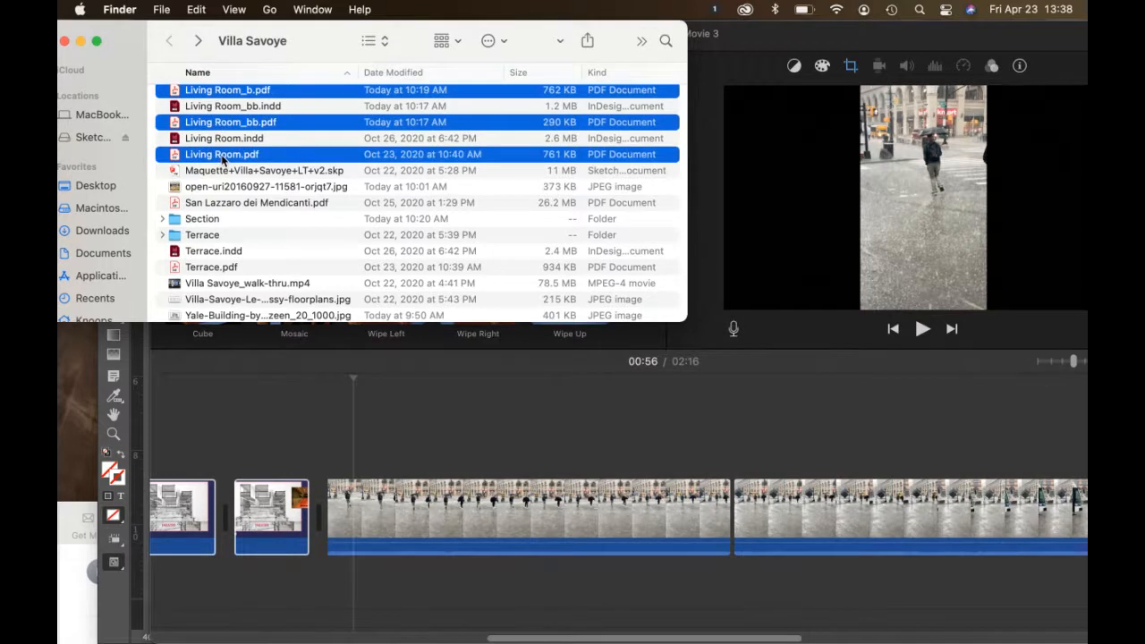
drag(223, 159, 734, 488)
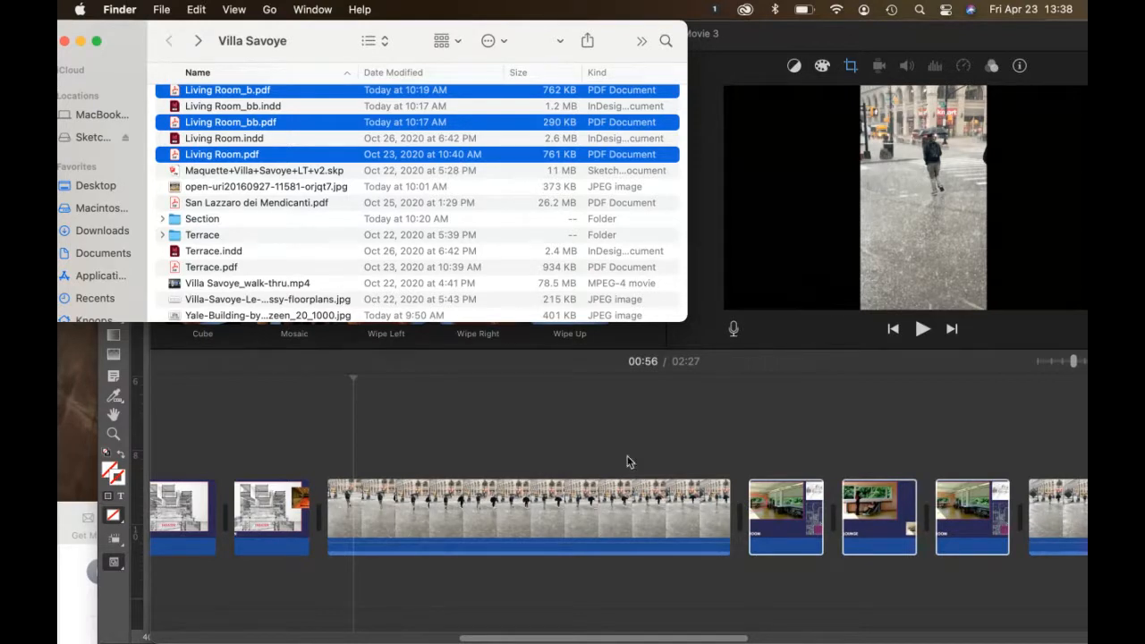
click(563, 447)
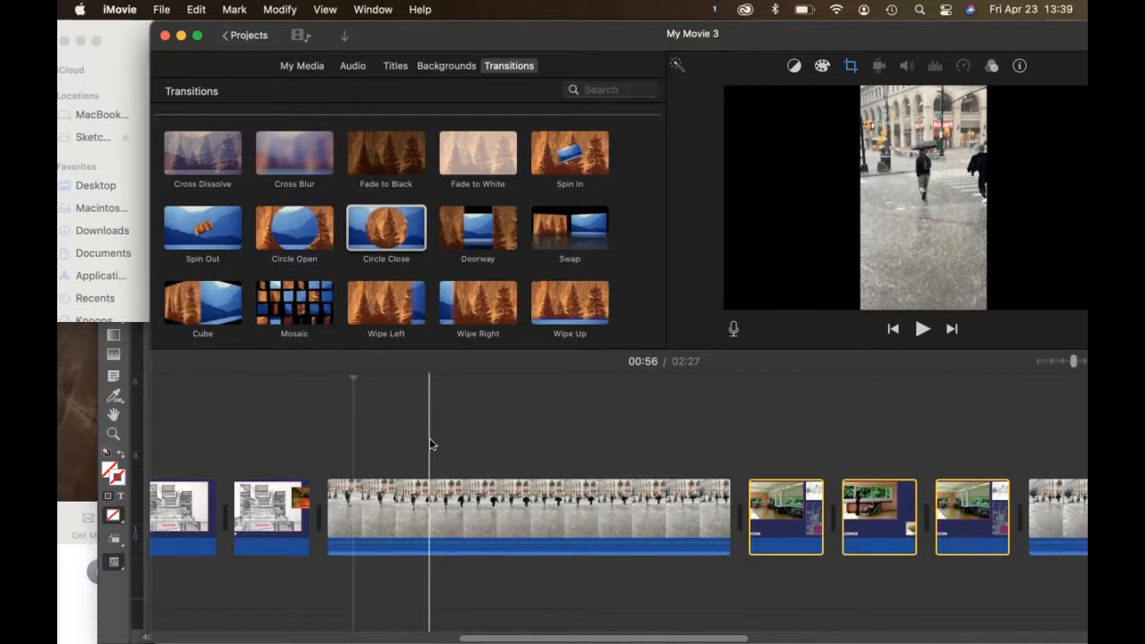
Step: Place six Cross Dissolves between the opening clip, Section slides and long walk-through clip
scroll(419, 426, left, 5)
scroll(419, 426, left, 6)
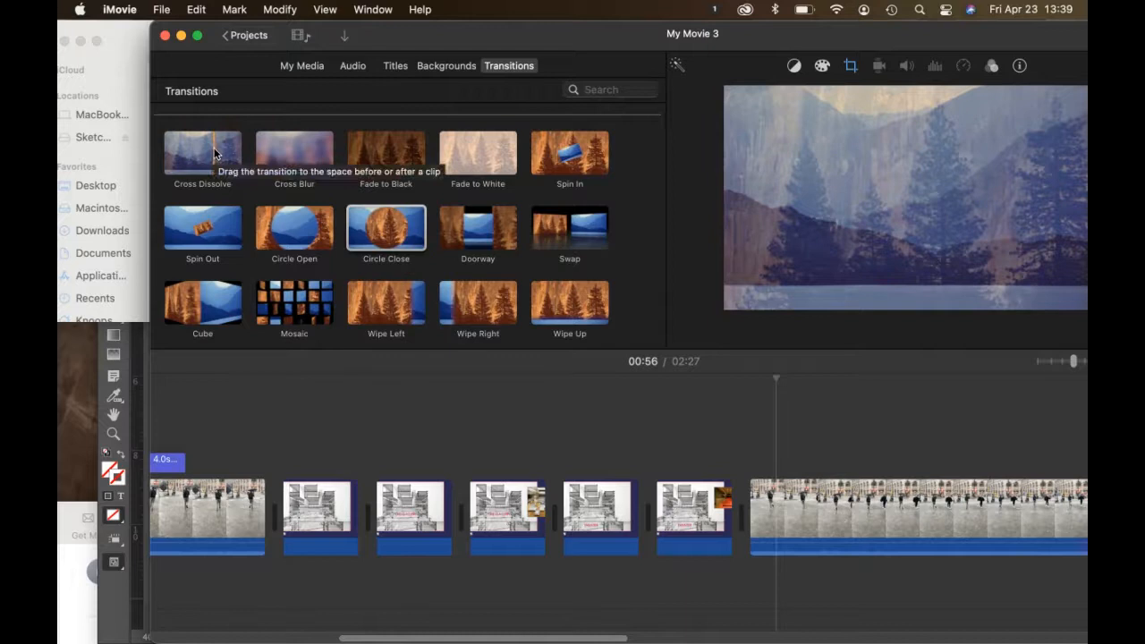
mouse_move(214, 148)
mouse_down()
mouse_move(281, 488)
mouse_move(269, 503)
mouse_up()
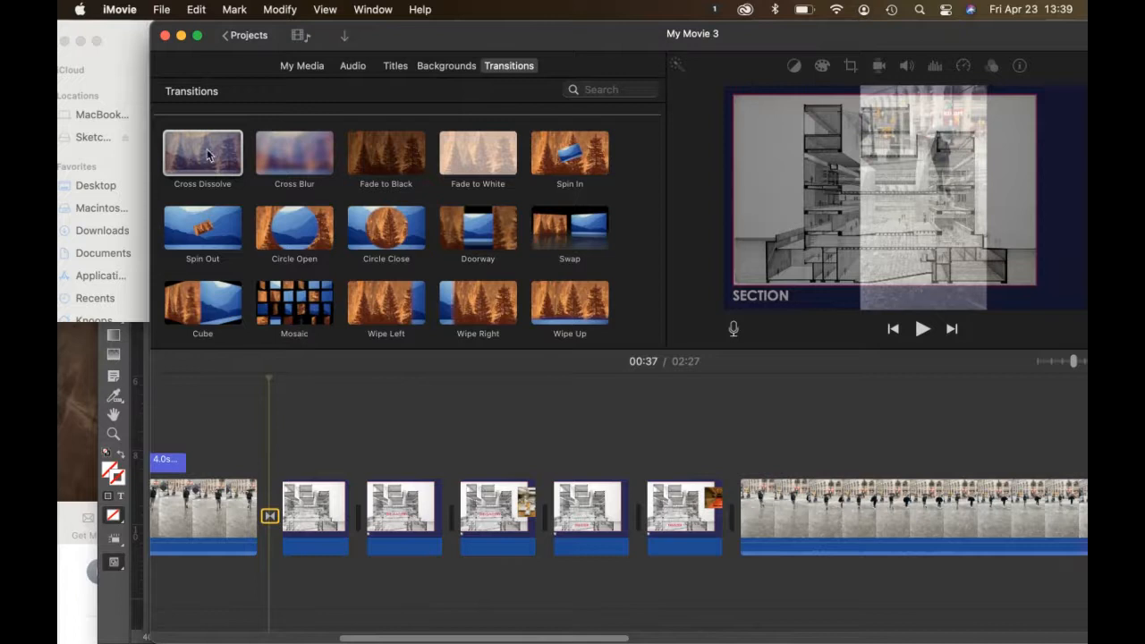
drag(208, 156, 350, 485)
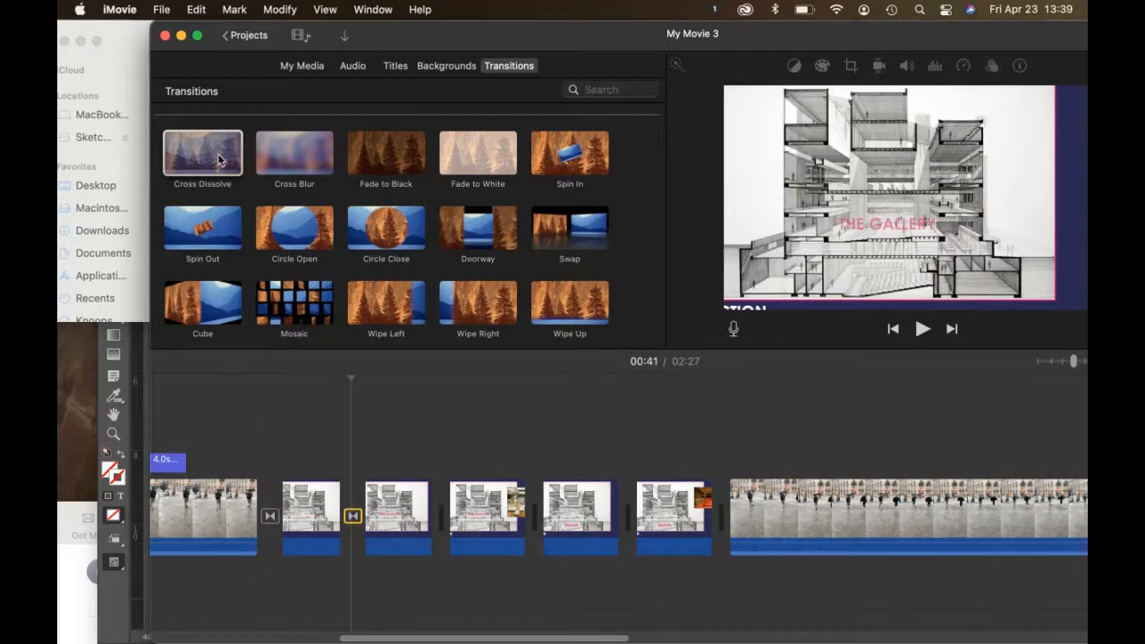
drag(219, 160, 437, 497)
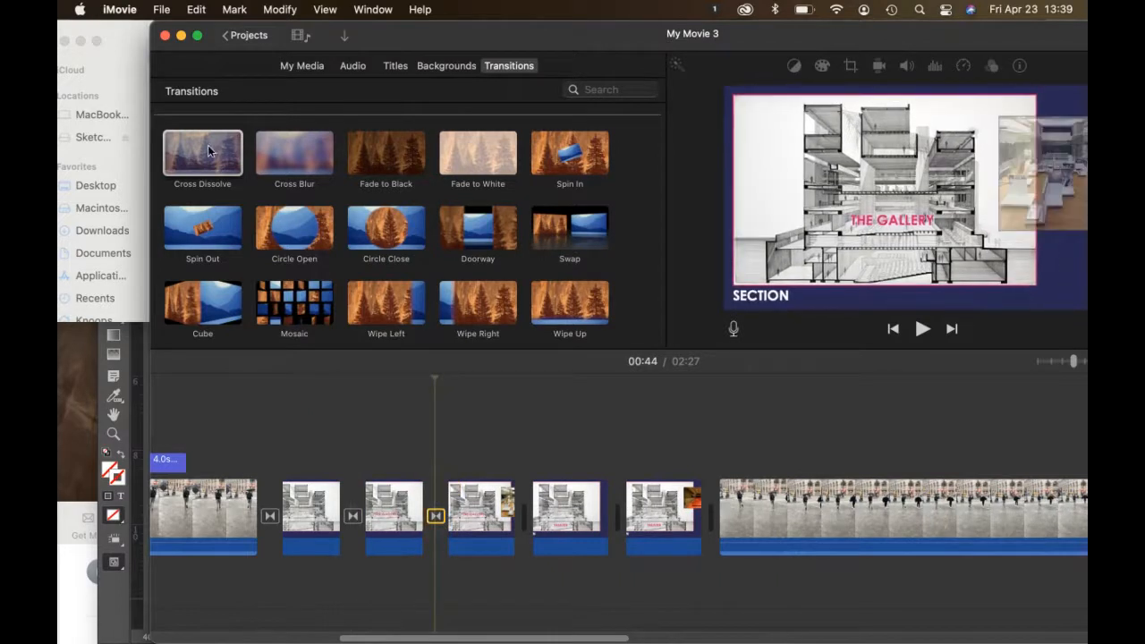
drag(213, 152, 519, 507)
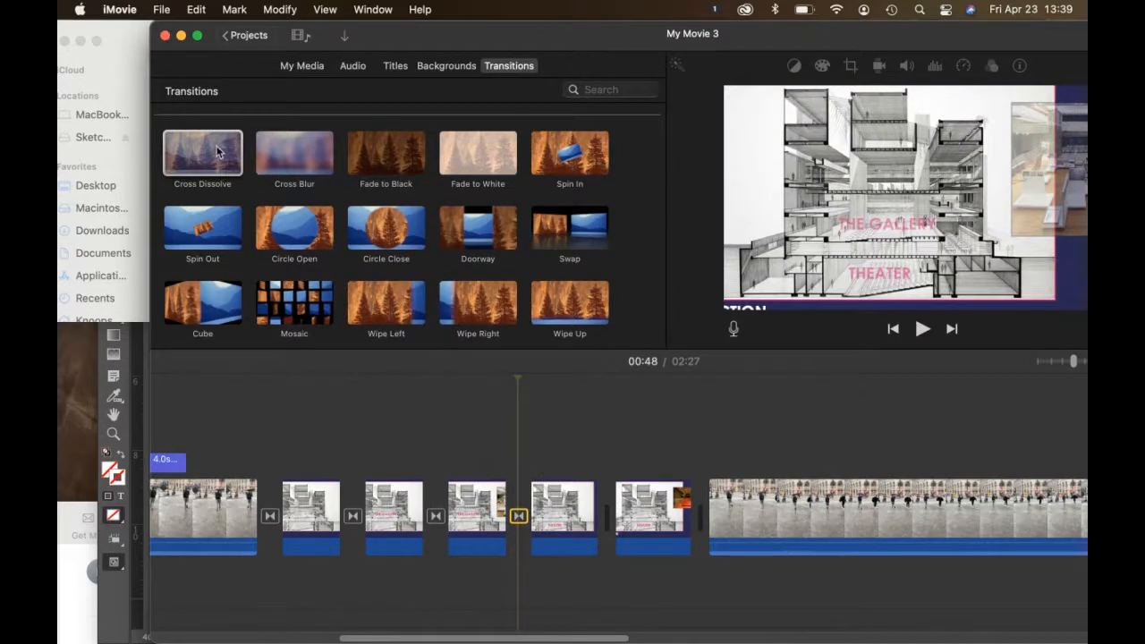
drag(216, 152, 597, 479)
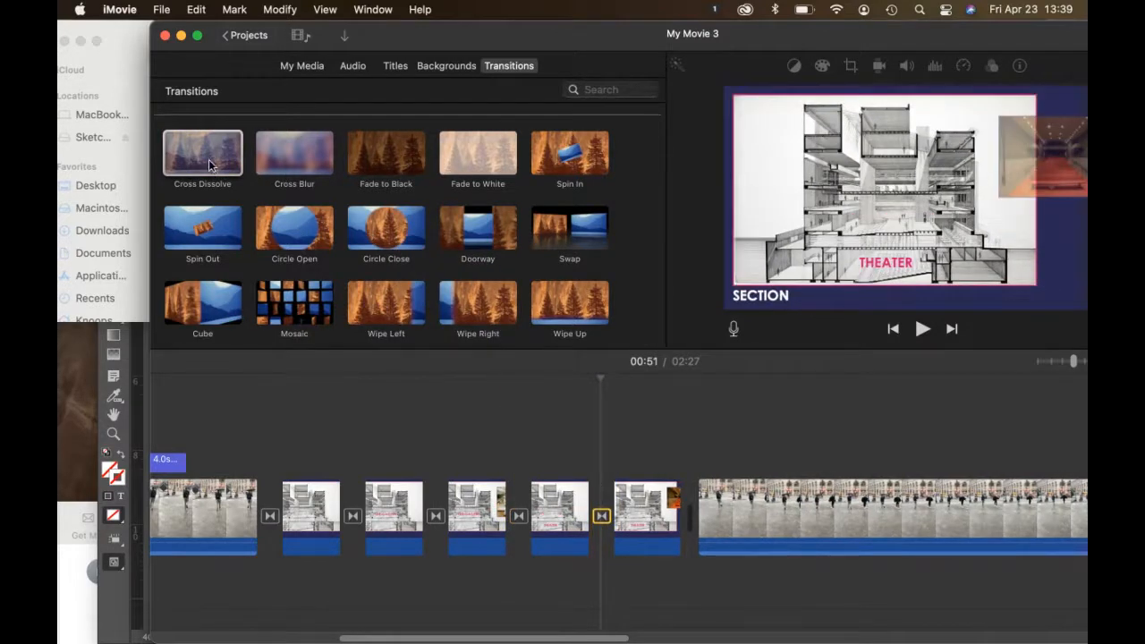
drag(210, 166, 689, 509)
scroll(829, 514, right, 3)
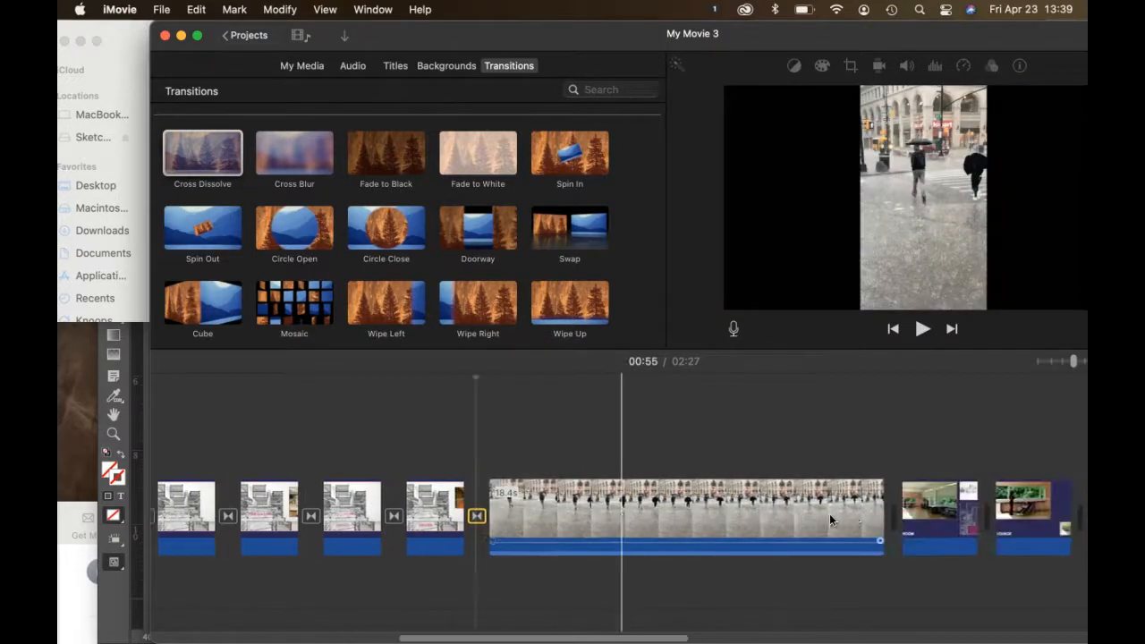
scroll(829, 513, right, 10)
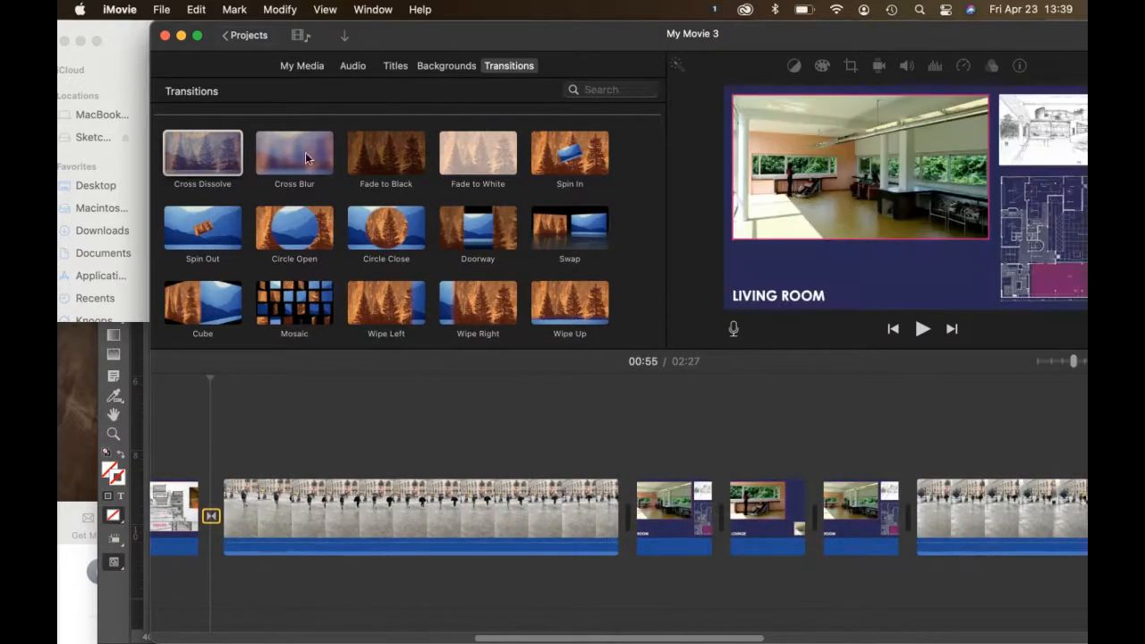
Step: Place four Cross Blur transitions around and between the three Living Room slides
click(204, 159)
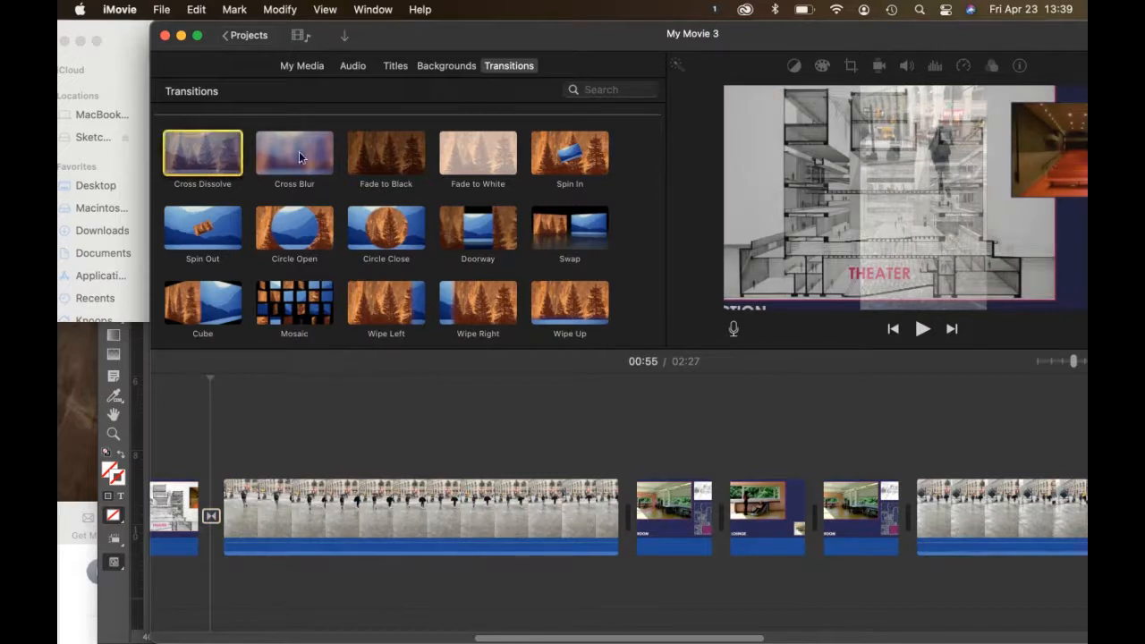
drag(299, 157, 617, 501)
drag(298, 153, 709, 482)
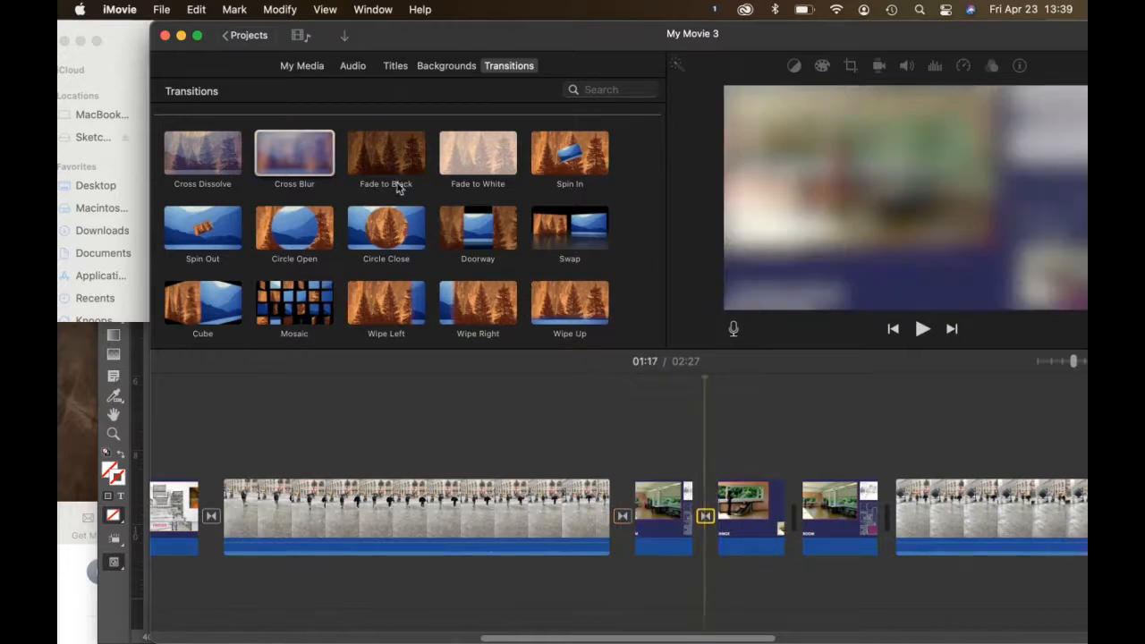
drag(302, 159, 793, 487)
mouse_move(319, 162)
mouse_down()
mouse_move(664, 328)
mouse_move(856, 453)
mouse_move(865, 495)
mouse_up()
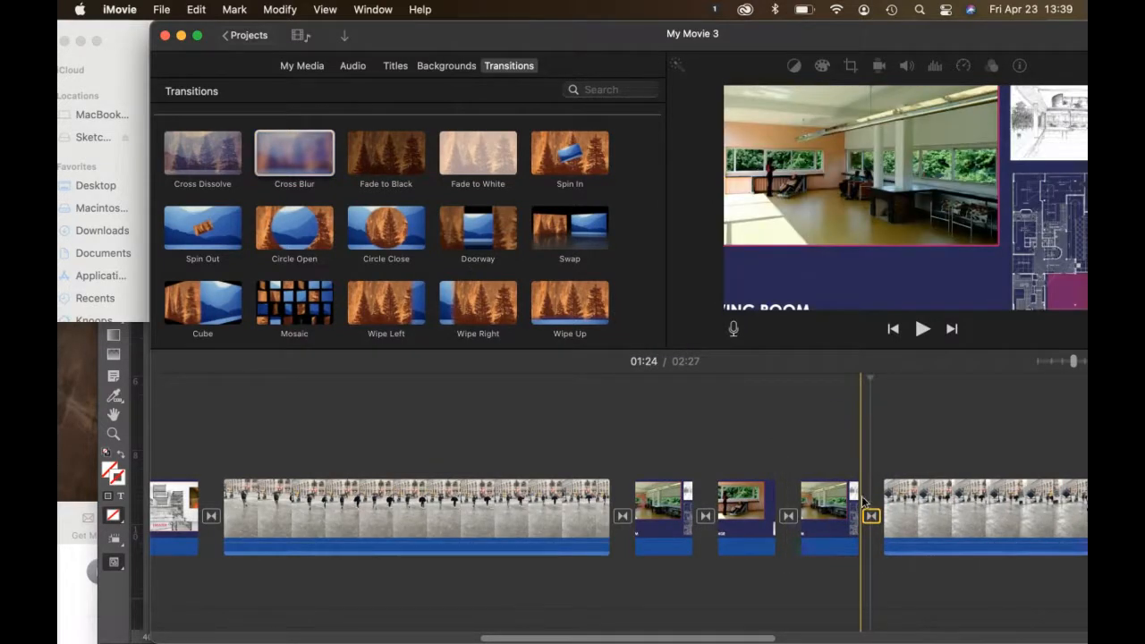
Step: Change a Cross Blur's duration from 0.8 to 3.5 seconds and apply to all transitions
double_click(705, 516)
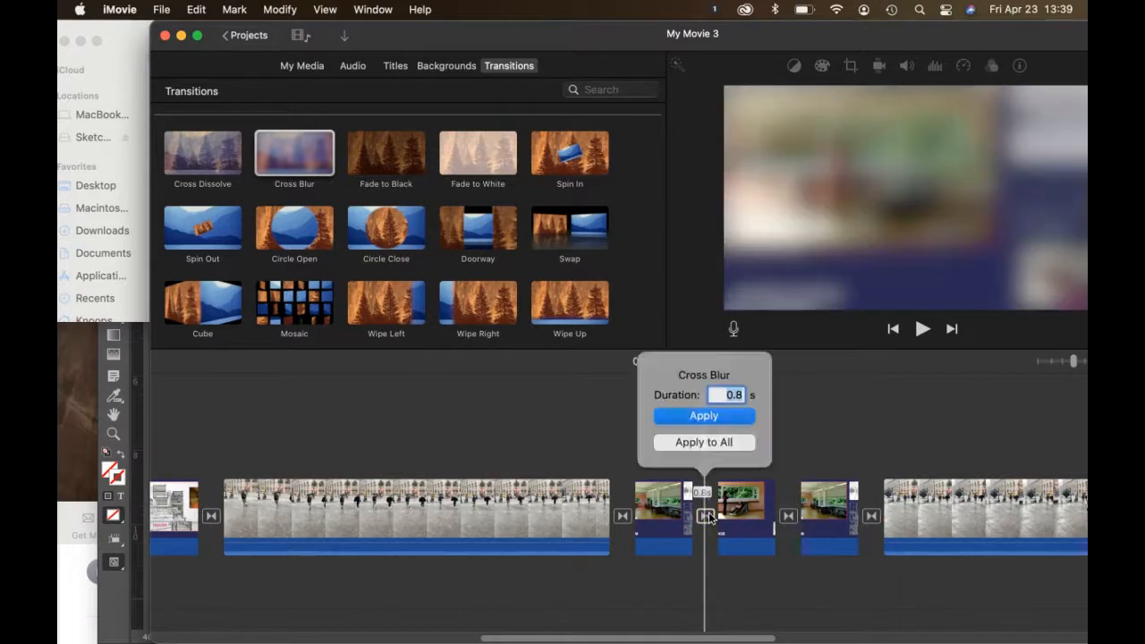
click(724, 397)
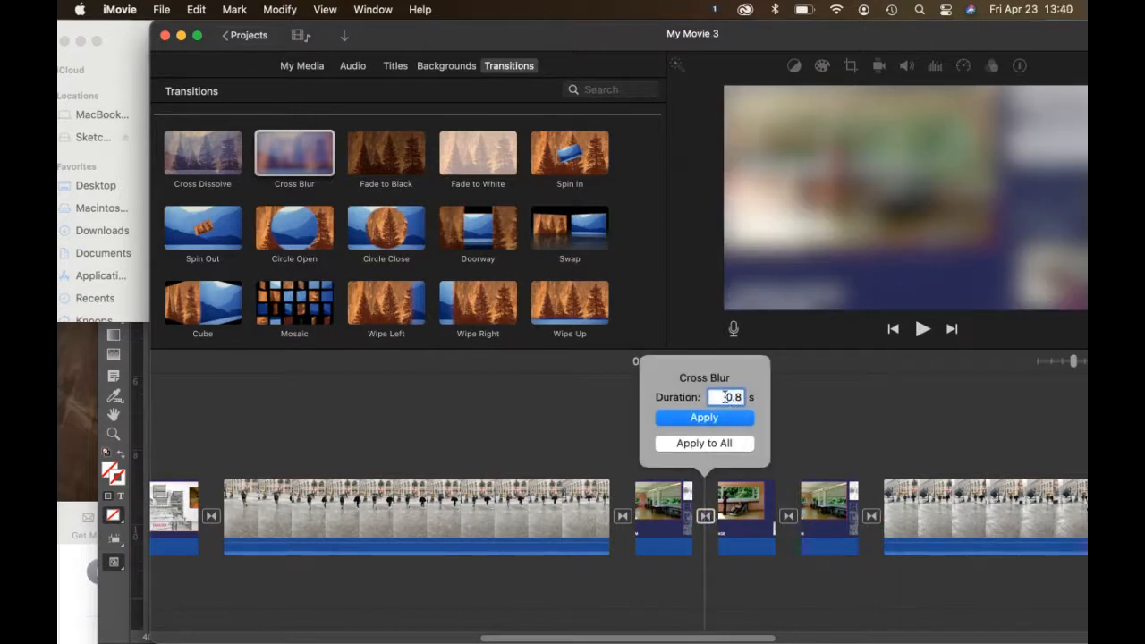
drag(724, 397, 752, 402)
text(3.5)
click(731, 444)
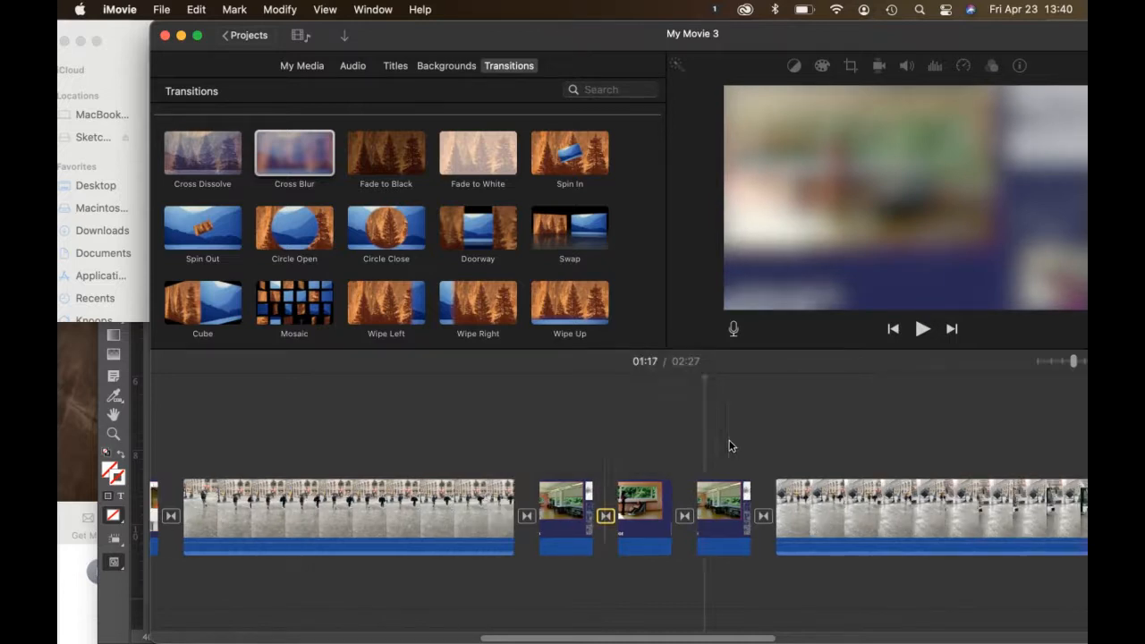
scroll(588, 466, left, 10)
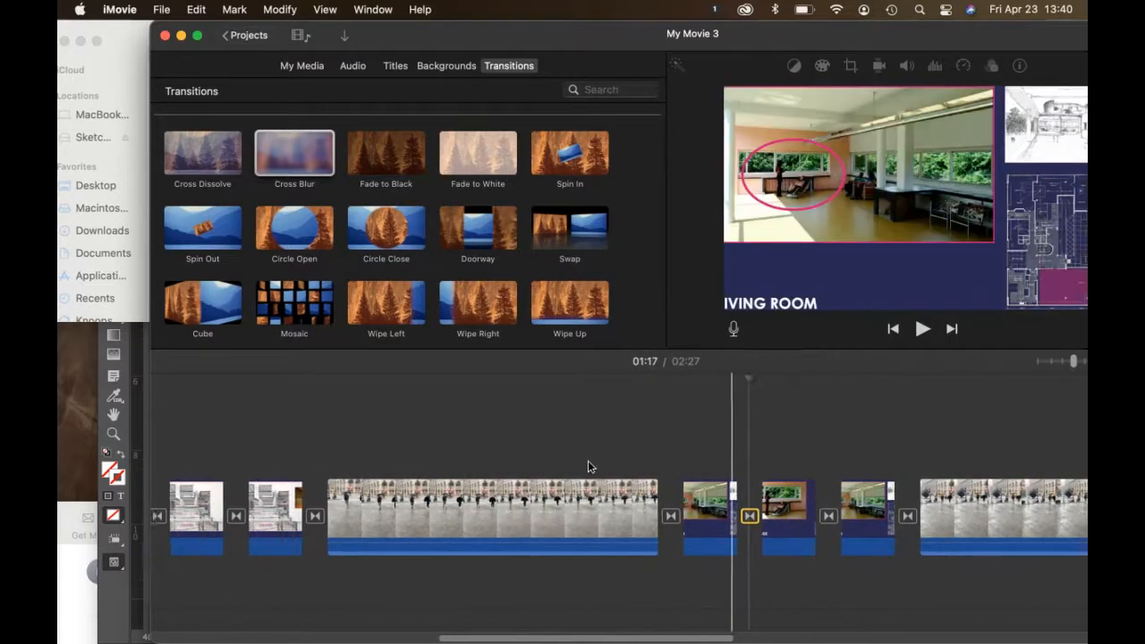
scroll(588, 460, left, 3)
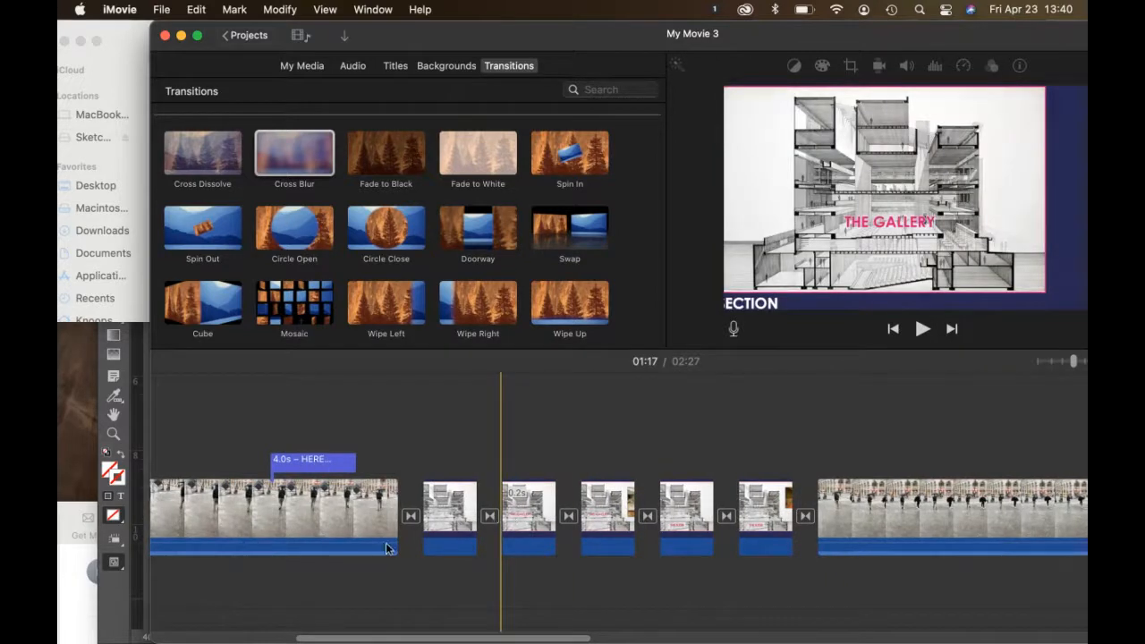
click(358, 528)
key(space)
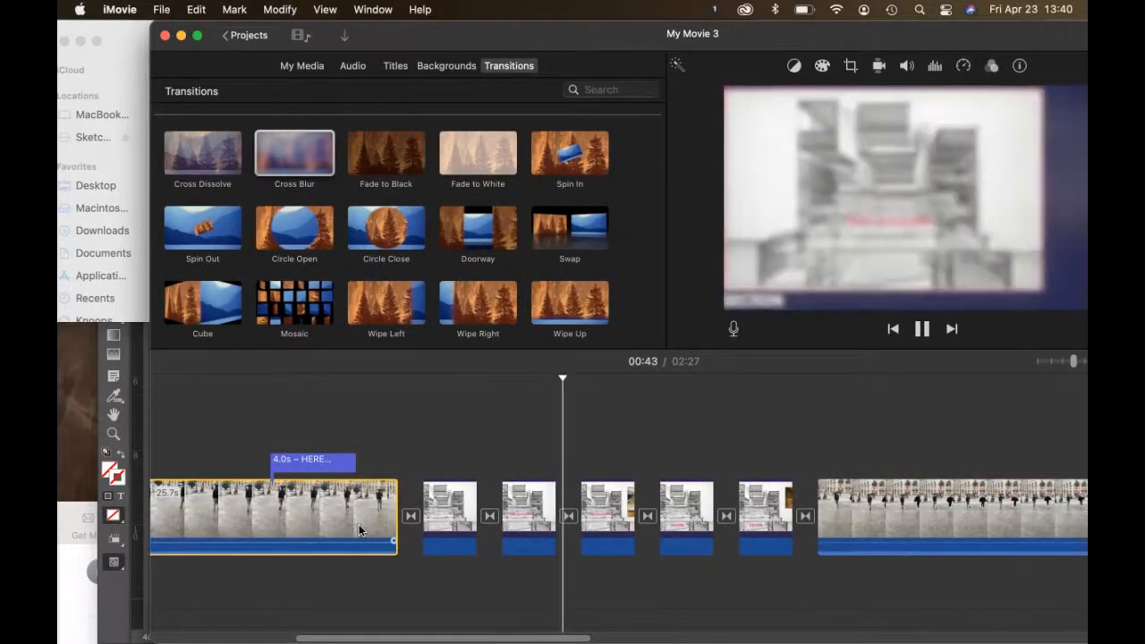
Step: Stop playback and show the crop style controls for the first Section slide
key(space)
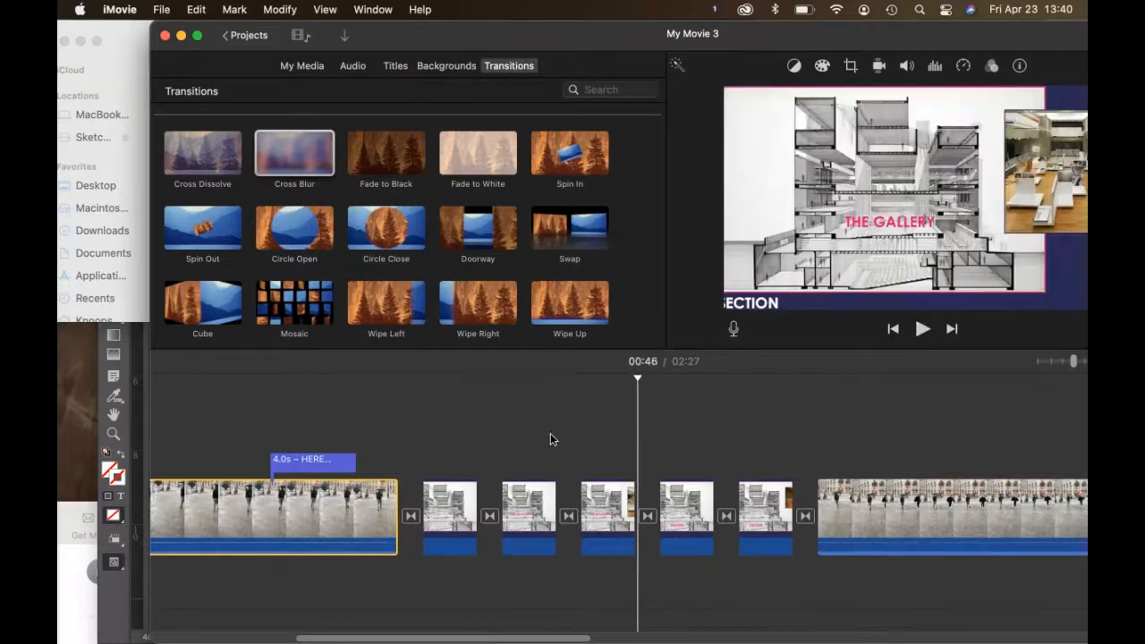
click(460, 496)
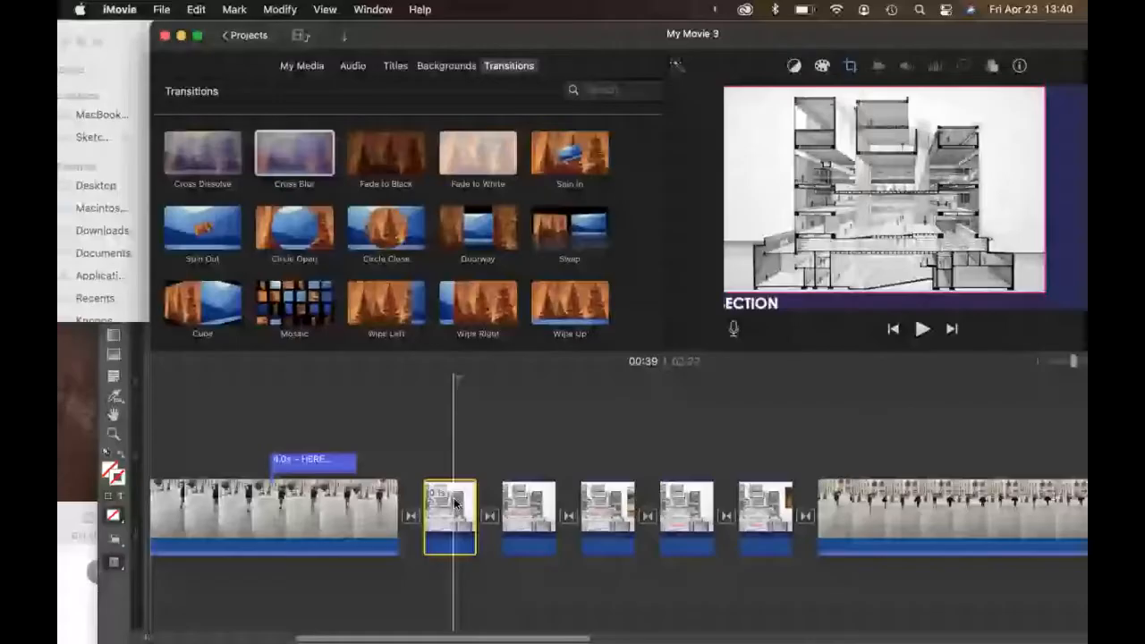
key(c)
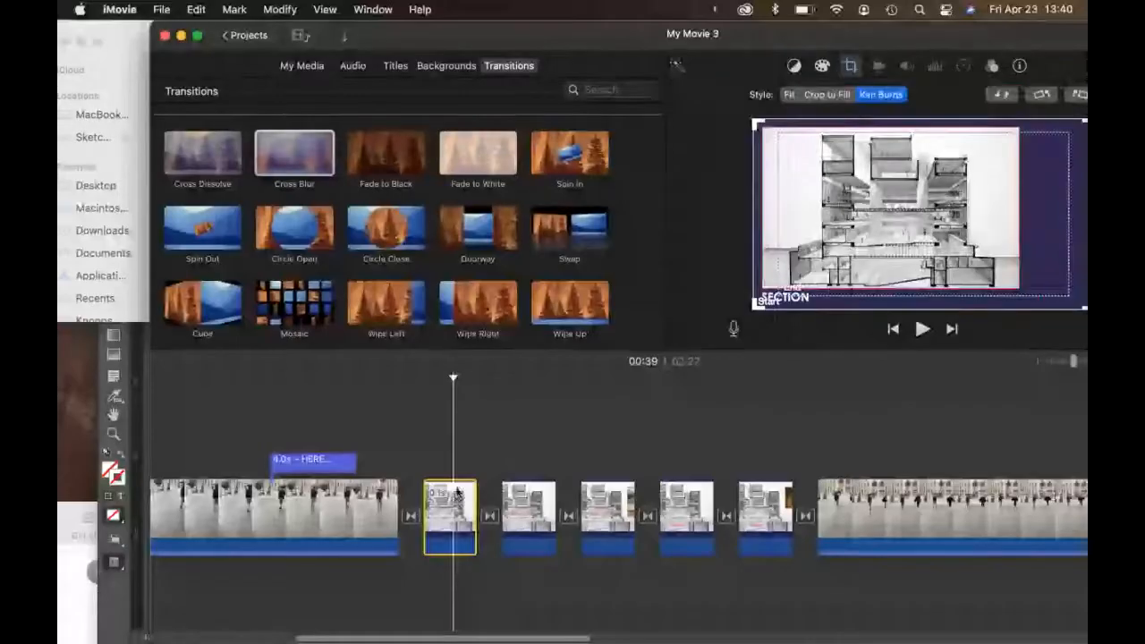
Step: Switch all five Section slides from Ken Burns to the Fit style
click(789, 95)
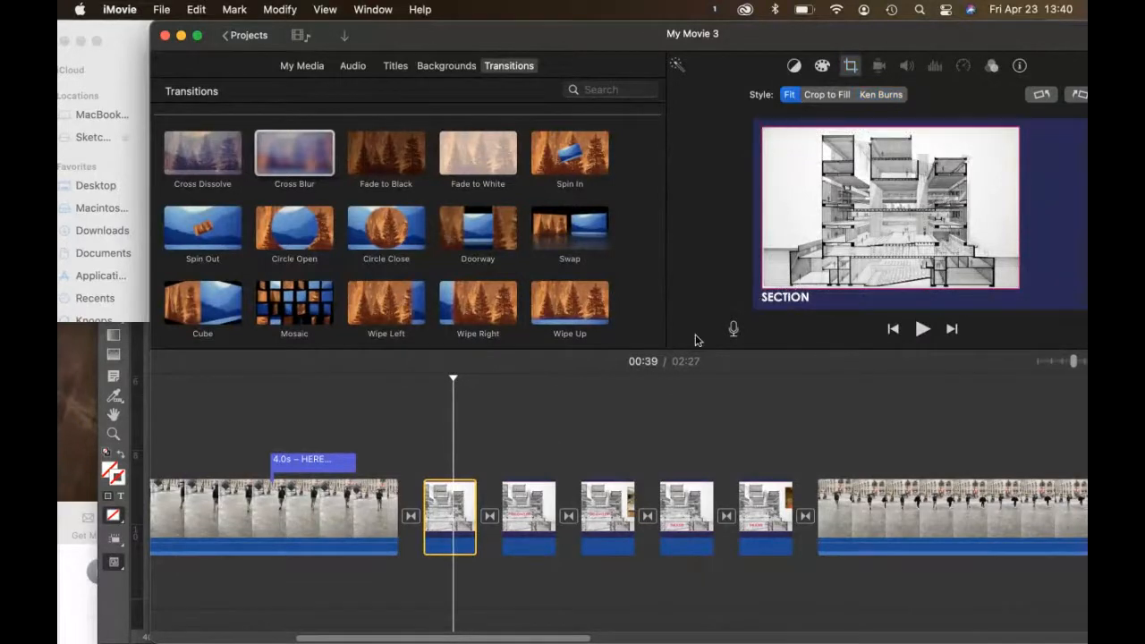
click(539, 501)
click(789, 95)
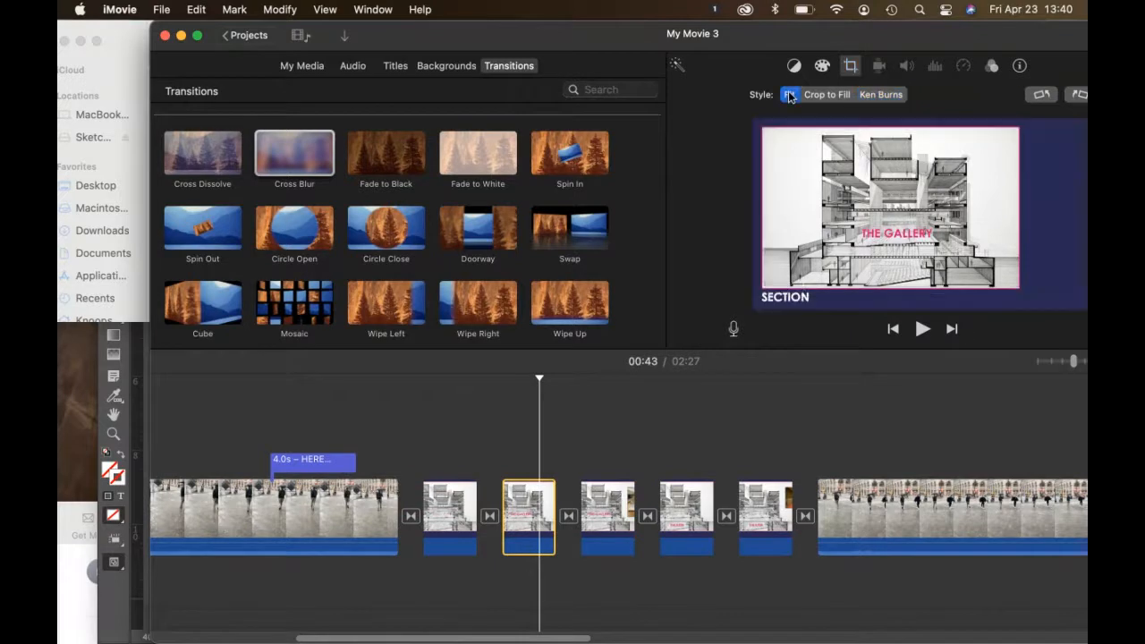
click(616, 518)
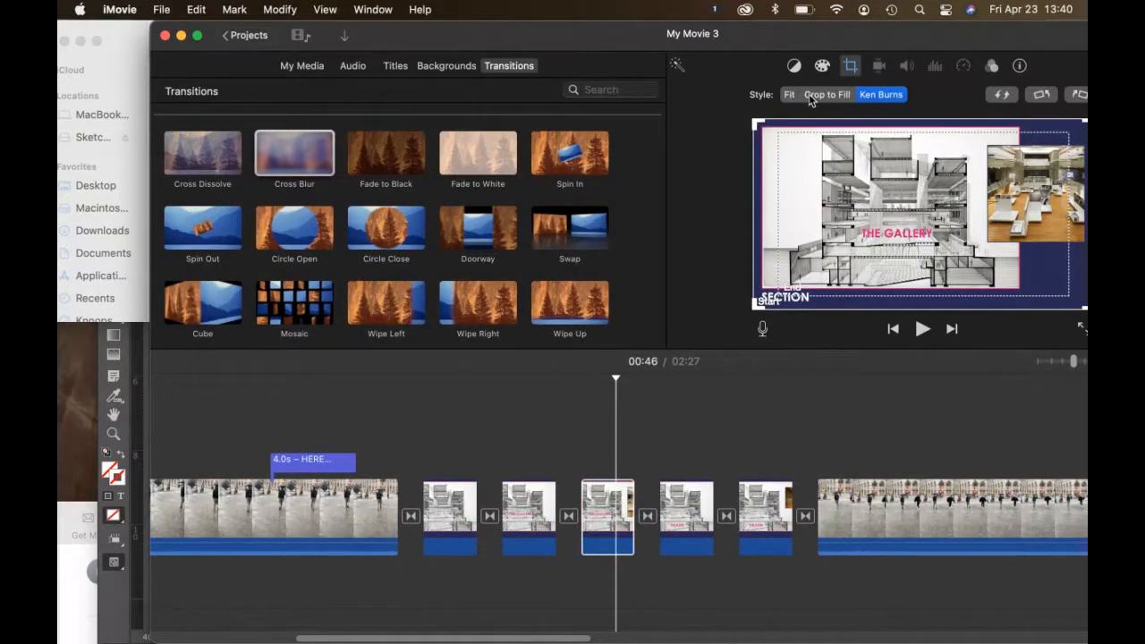
click(789, 95)
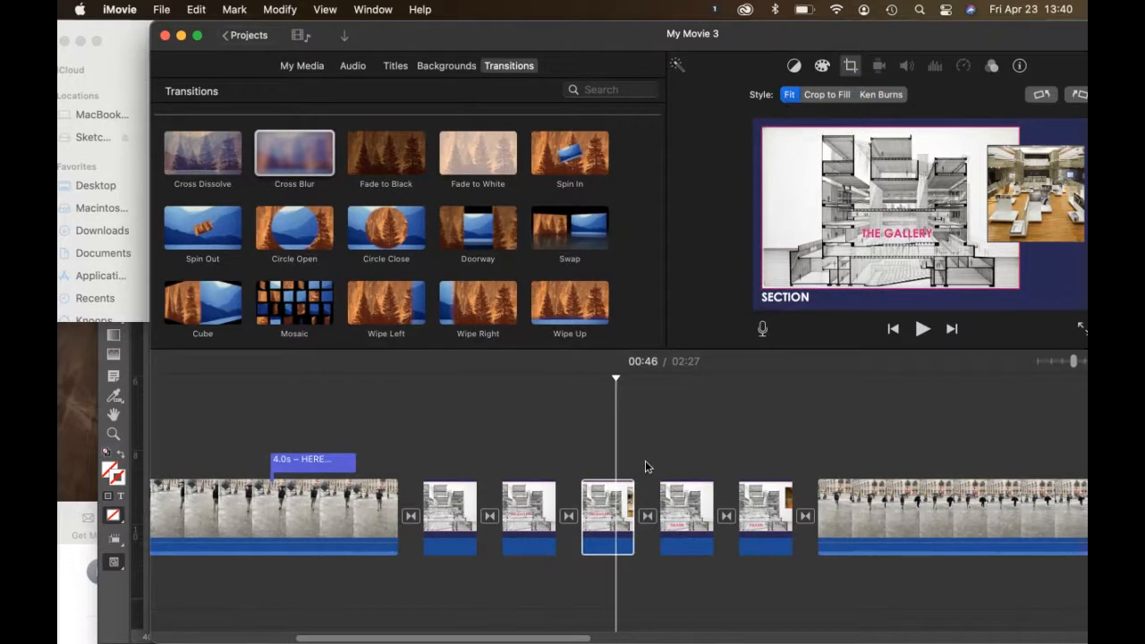
click(687, 519)
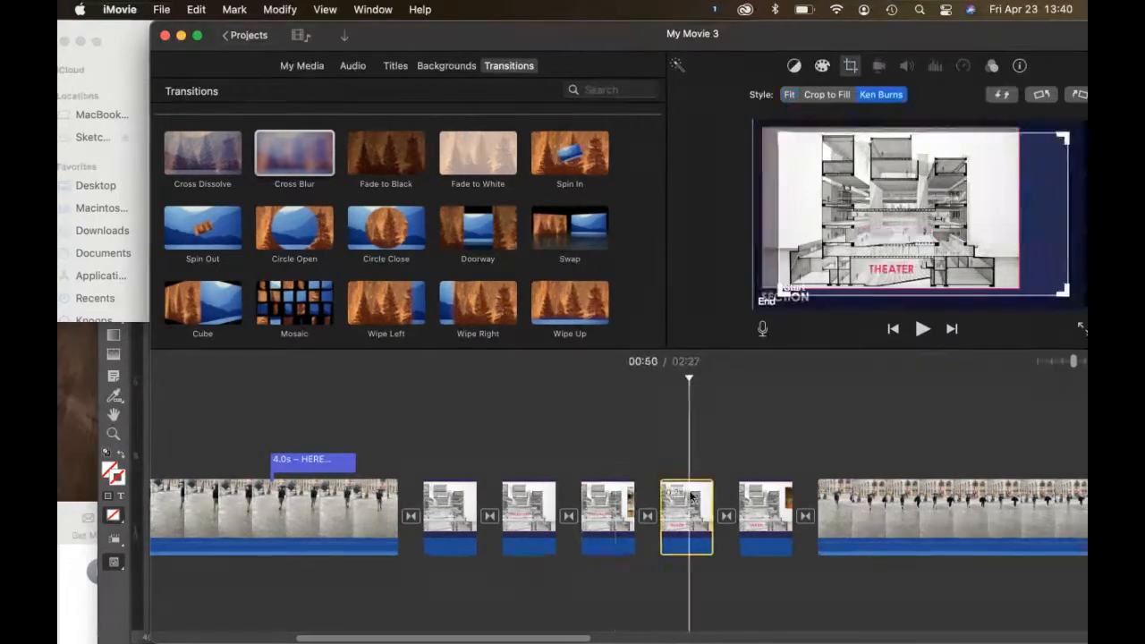
click(789, 95)
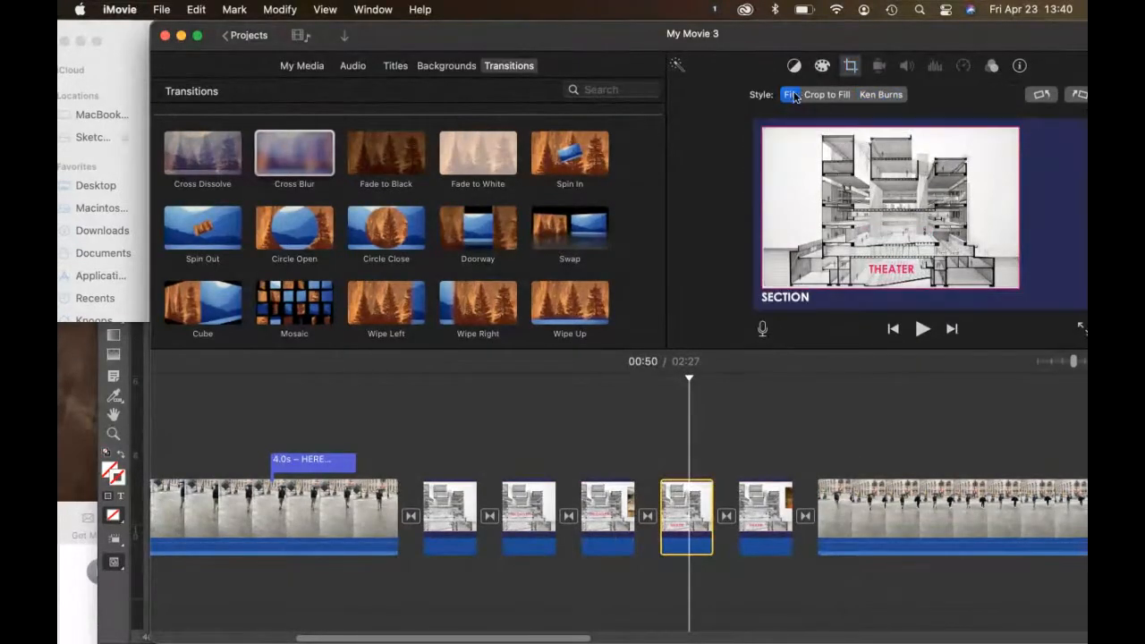
click(769, 507)
click(788, 95)
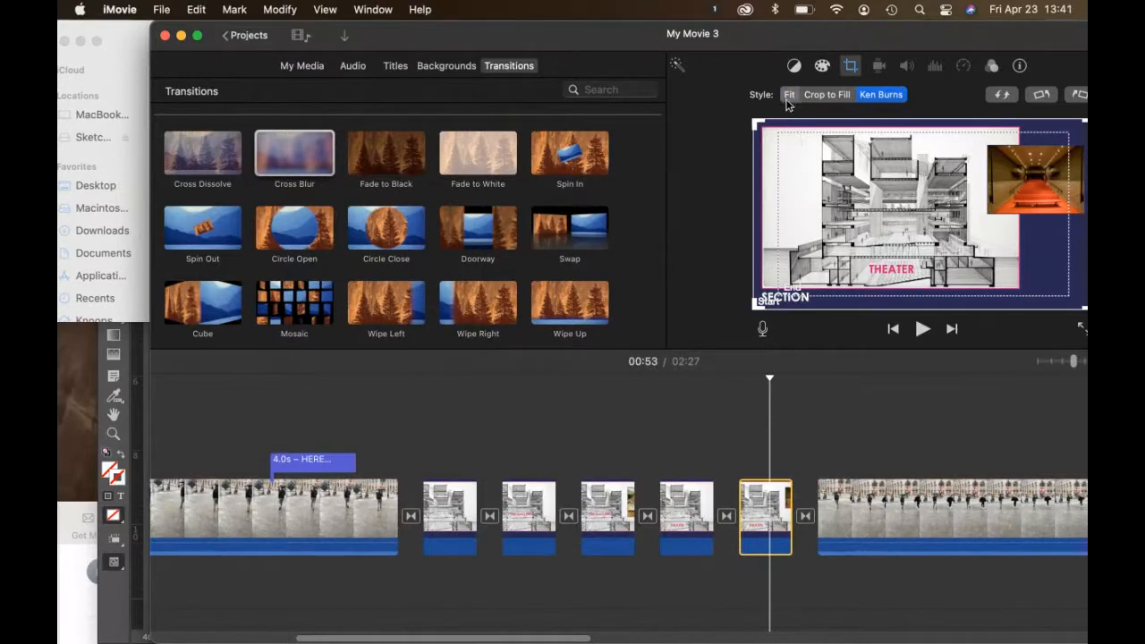
Step: Set the Living Room and Chaise Lounge slides after the walk-through clip to Fit
scroll(799, 437, right, 5)
scroll(800, 441, right, 3)
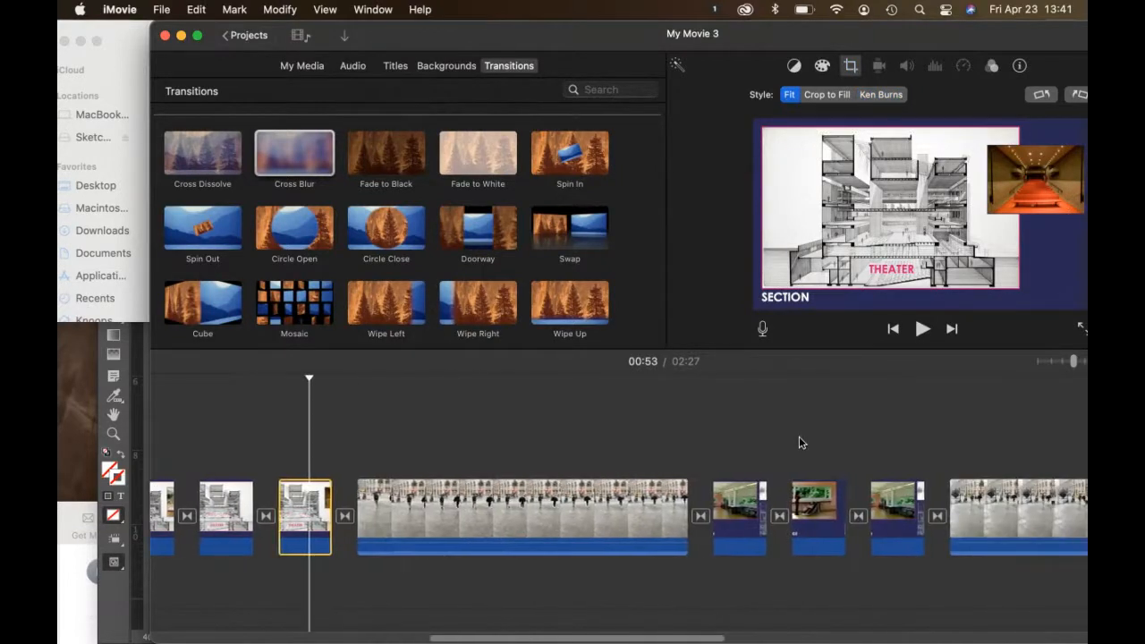
click(750, 495)
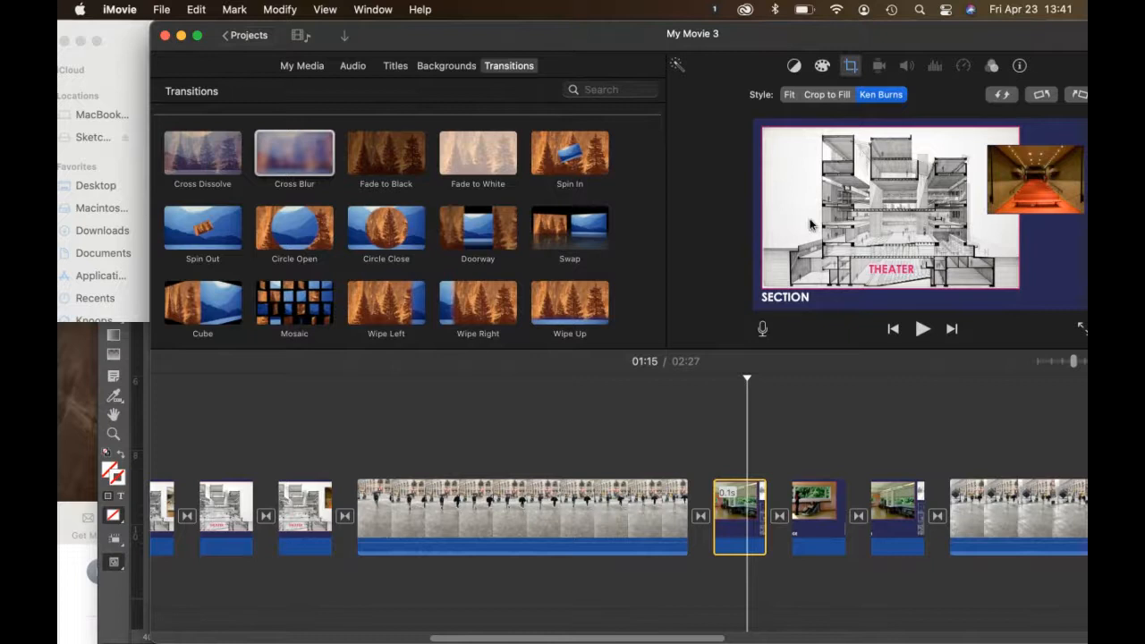
click(790, 97)
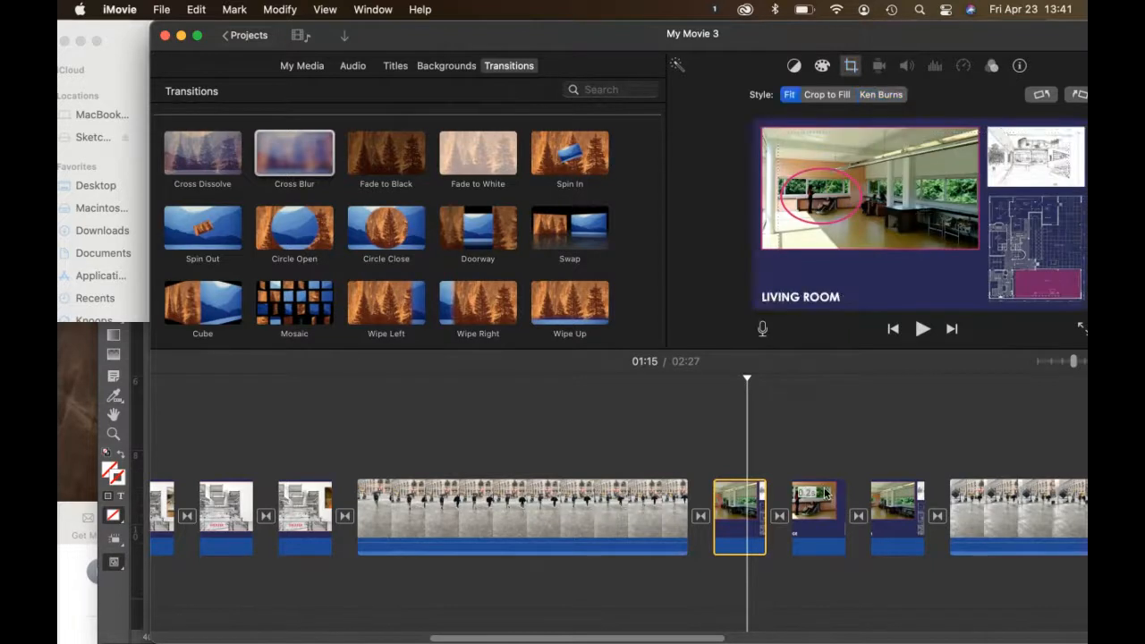
click(826, 493)
click(788, 96)
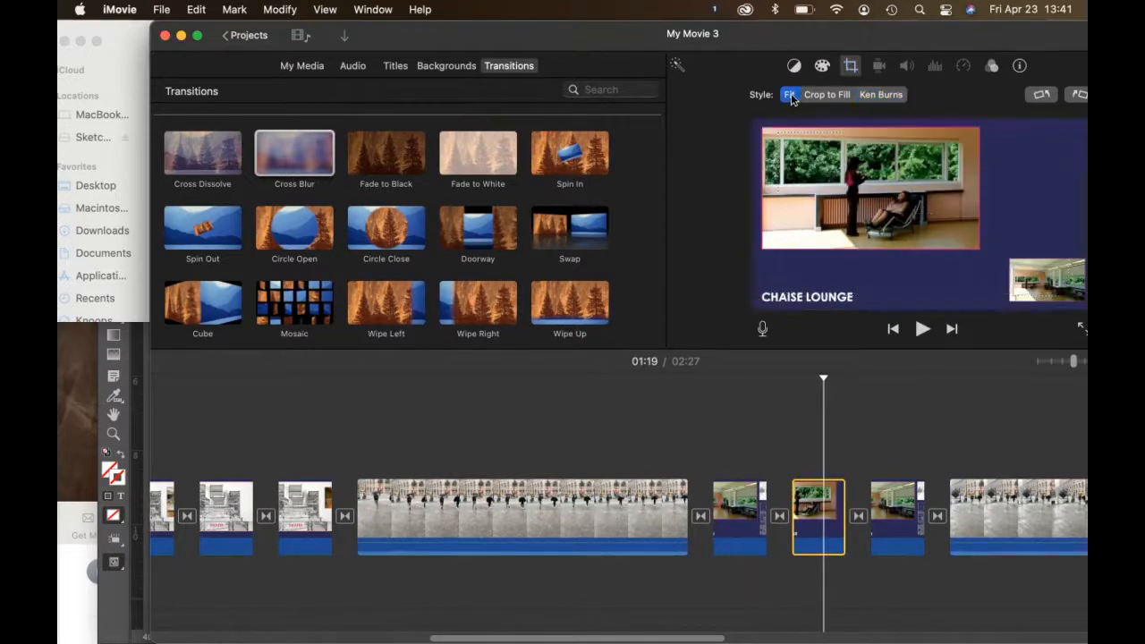
click(900, 491)
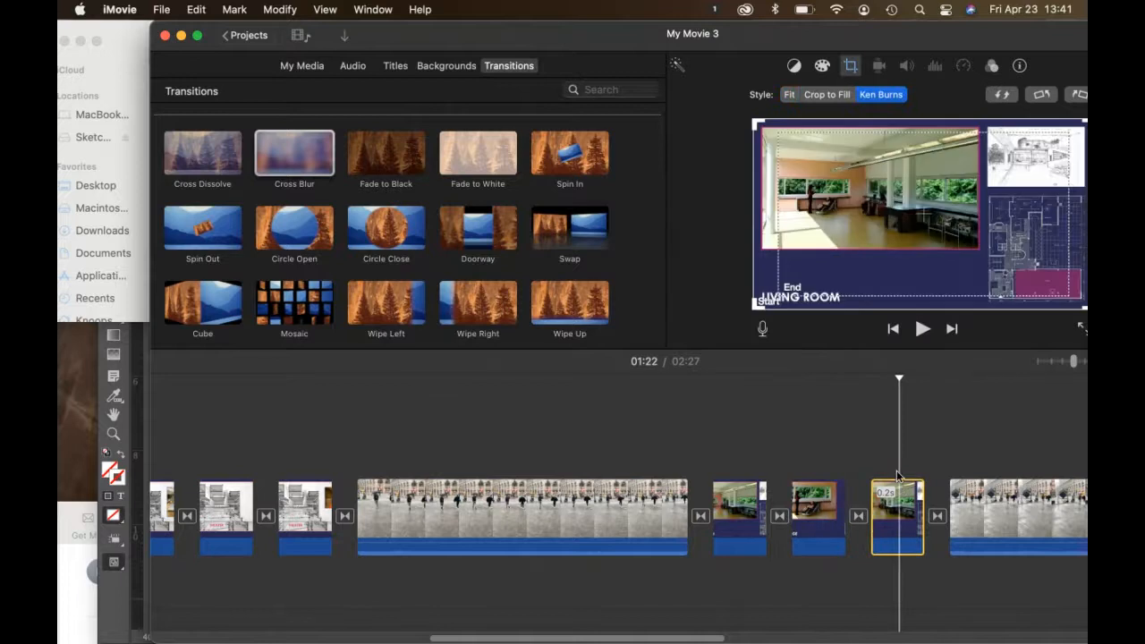
click(789, 96)
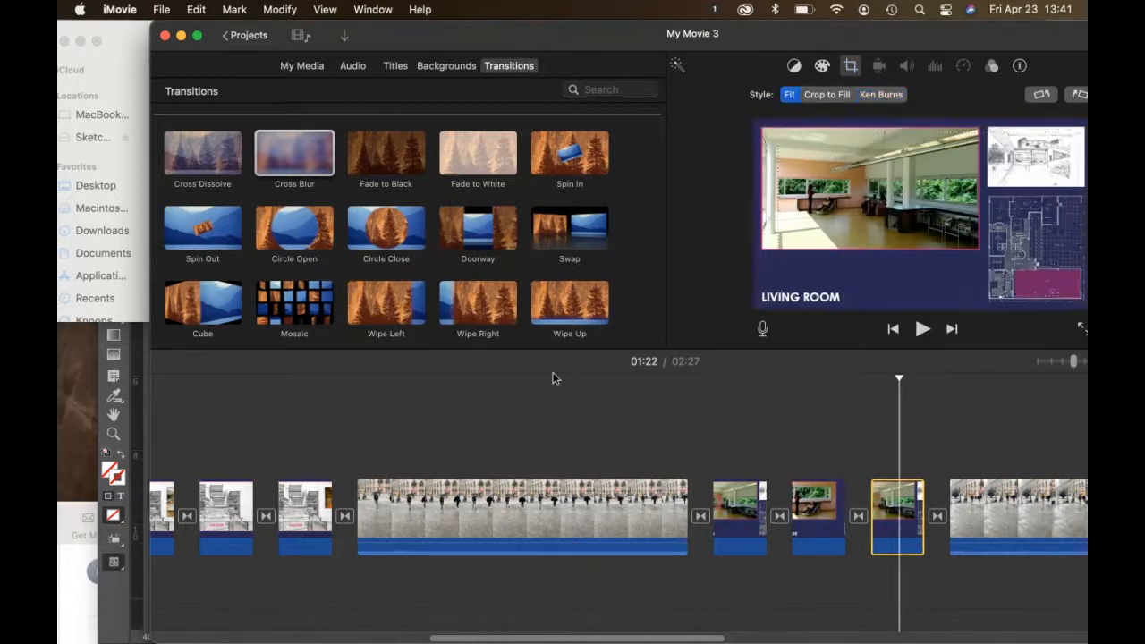
scroll(553, 377, left, 3)
scroll(552, 378, left, 7)
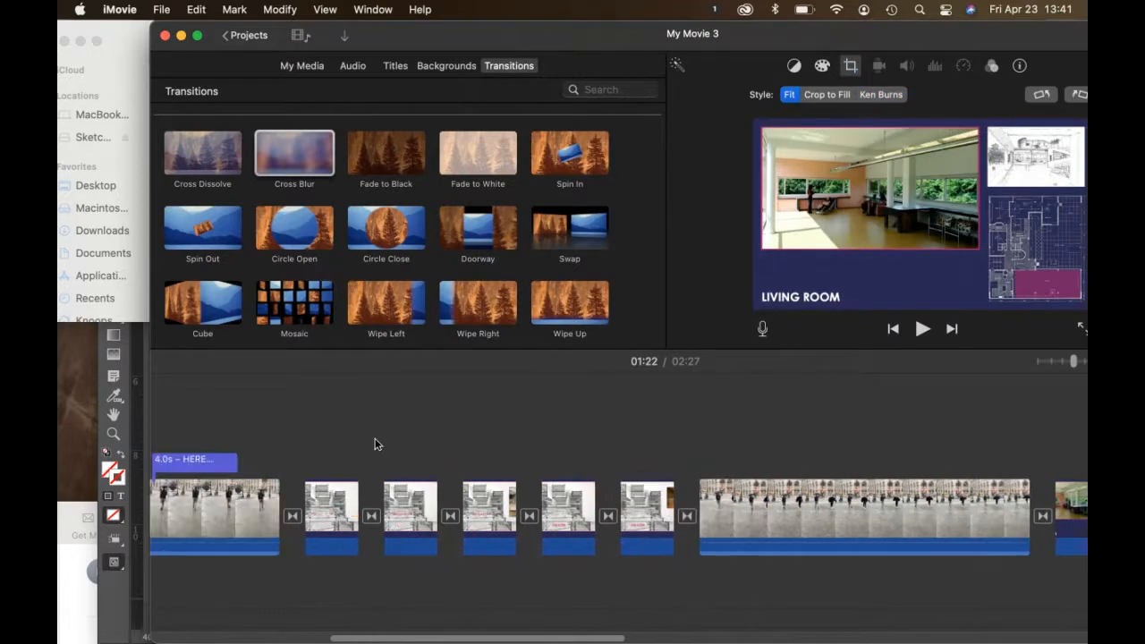
click(258, 498)
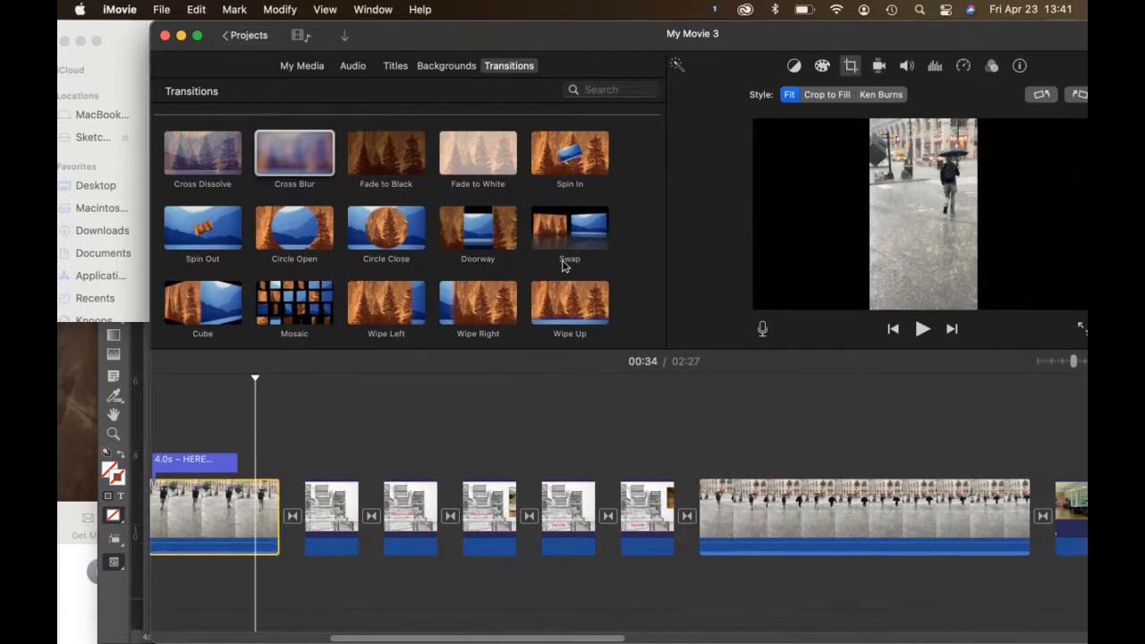
Step: Play the movie from the opening clip and maximize the iMovie window
key(space)
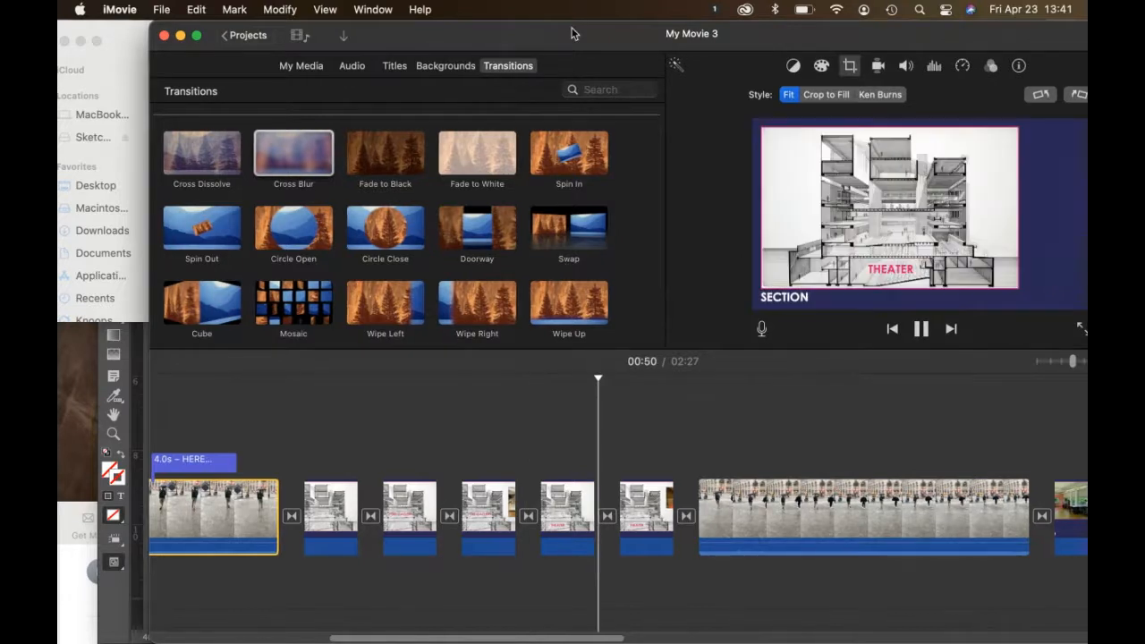
double_click(425, 27)
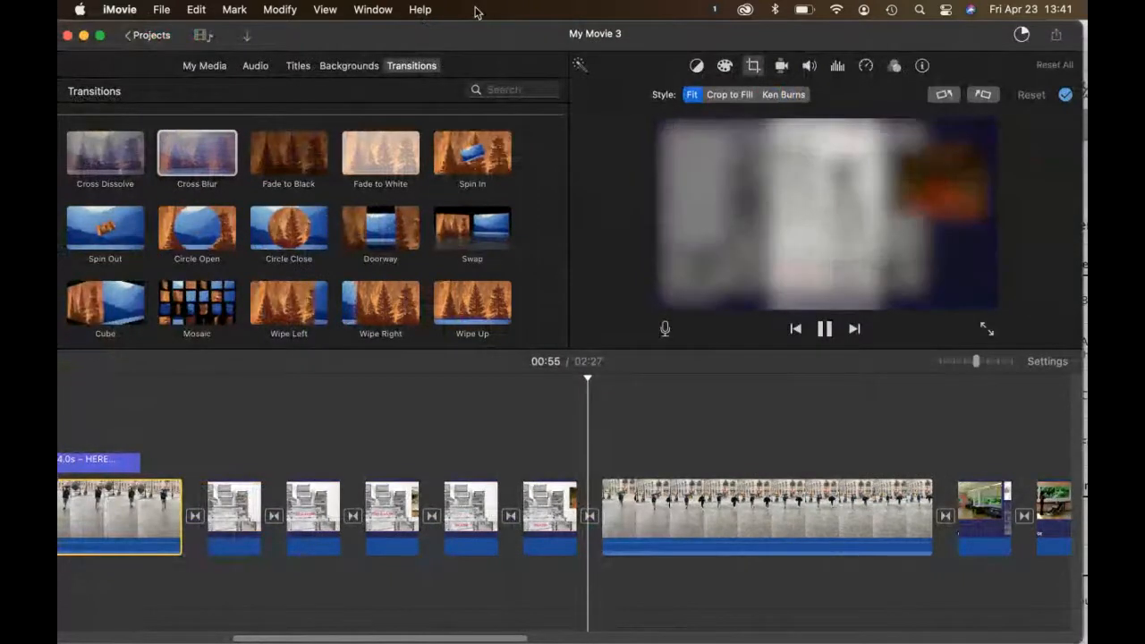
Step: Stop playback and set every transition's duration to 1 second
key(space)
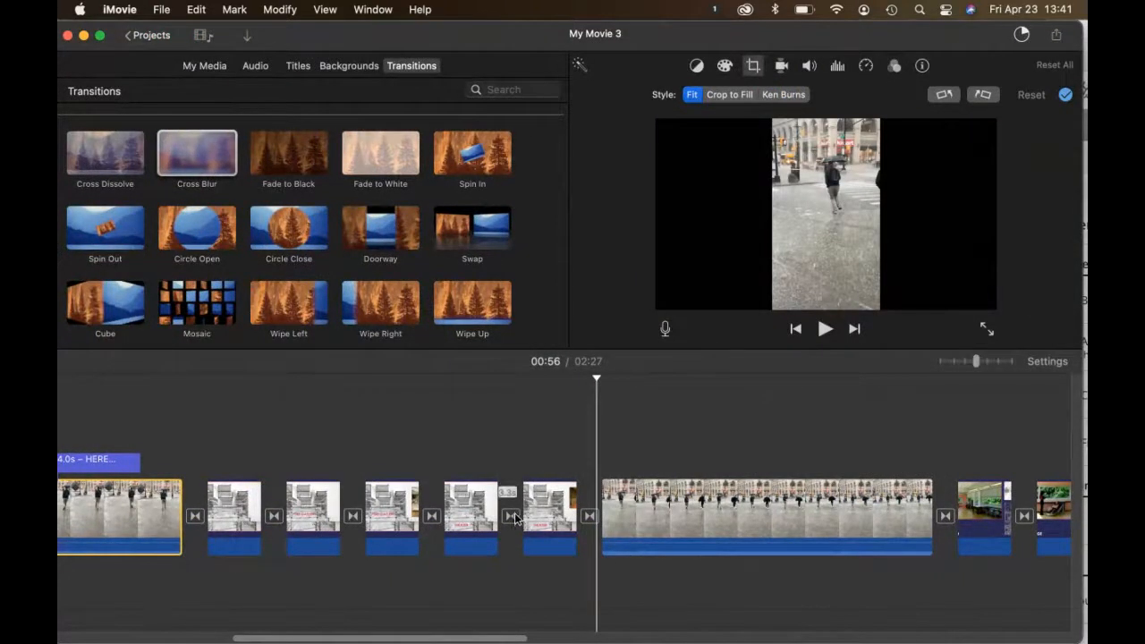
click(511, 517)
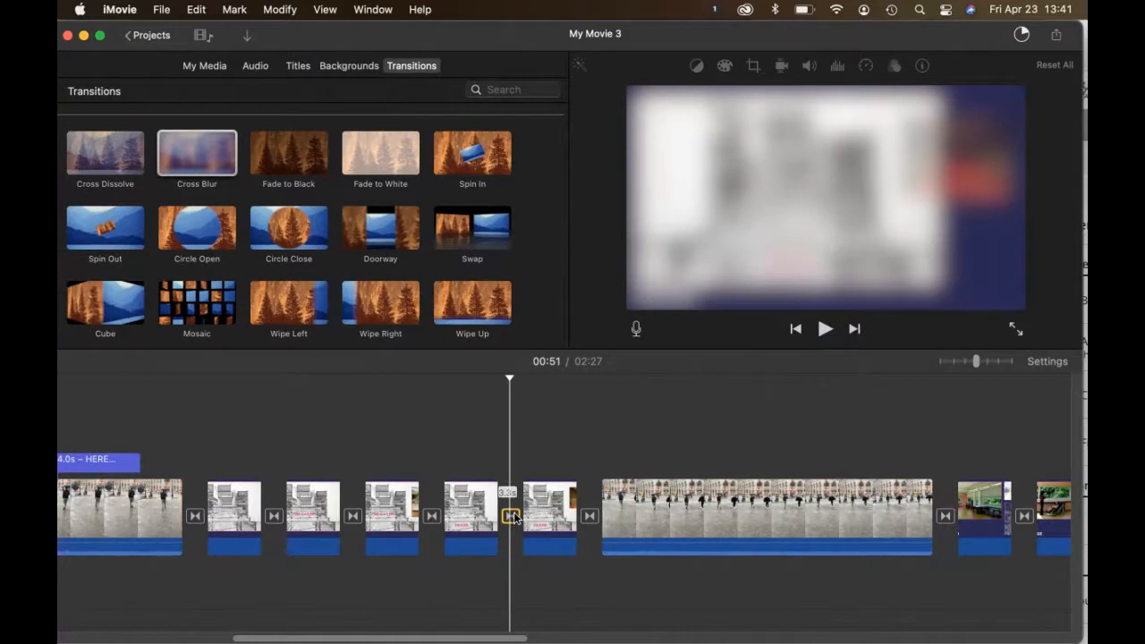
double_click(511, 517)
text(1)
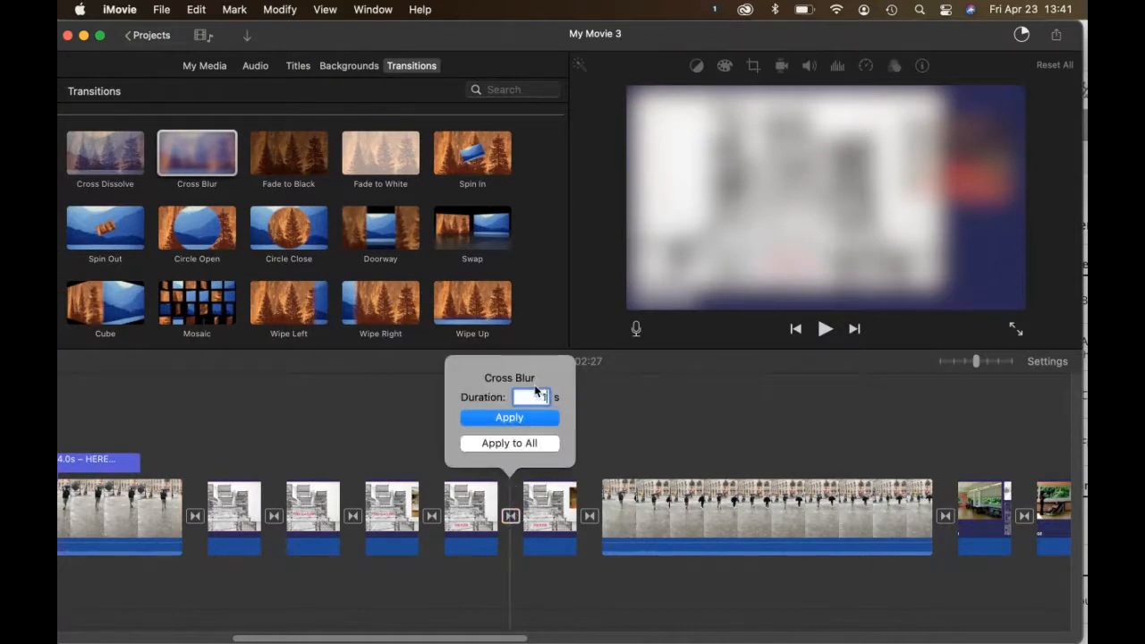
click(509, 444)
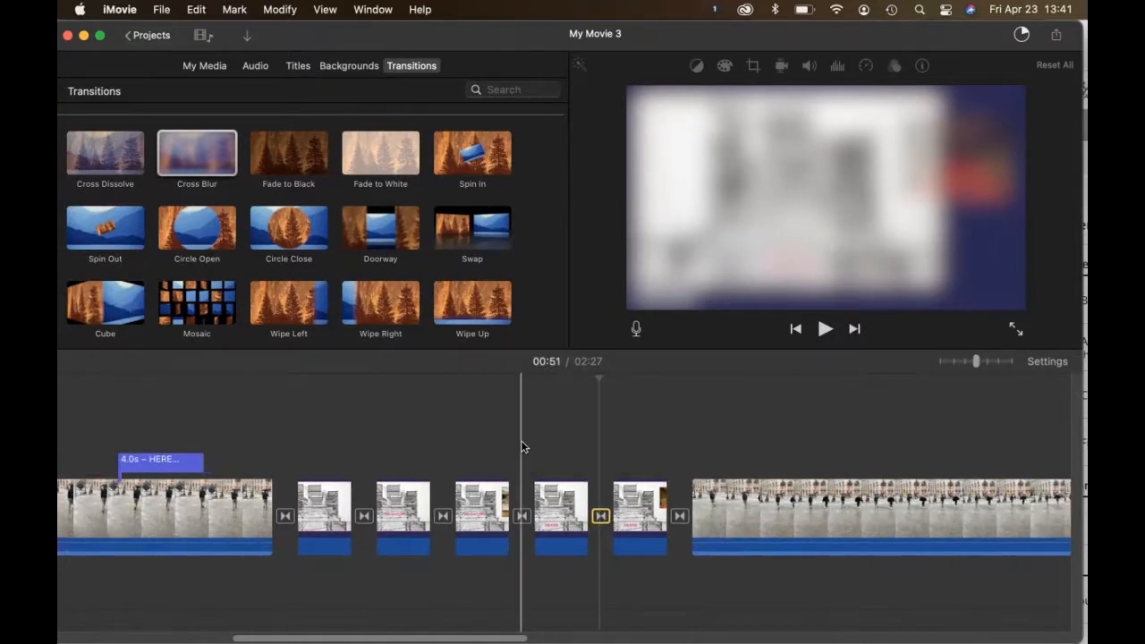
Step: Lengthen the first Section slide to 3.4 seconds and extend the second
right_click(255, 526)
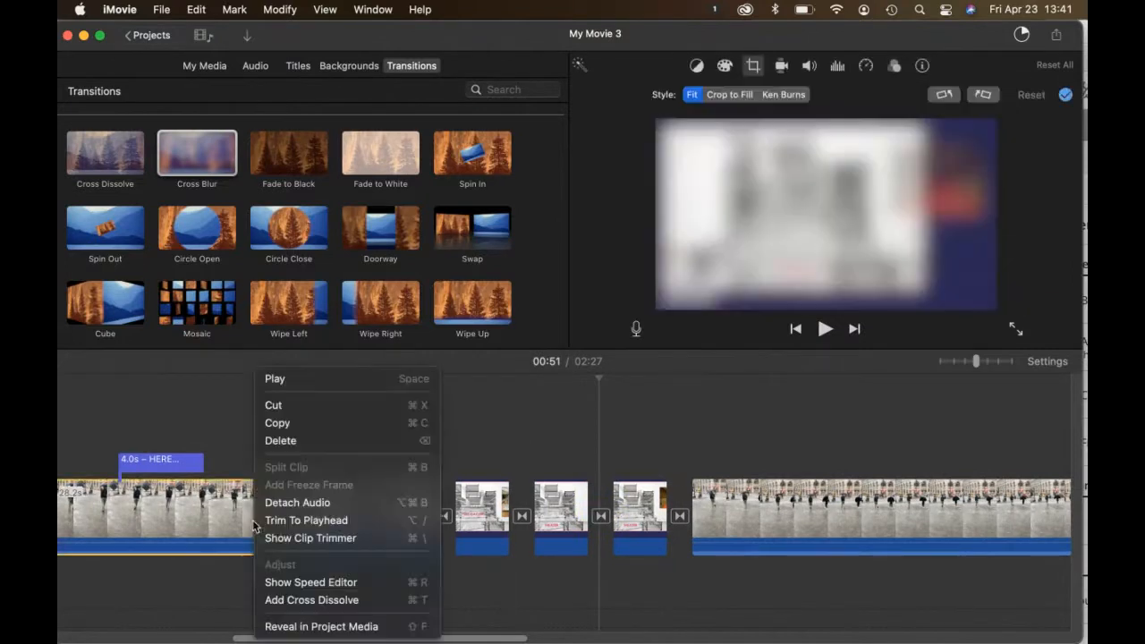
click(497, 506)
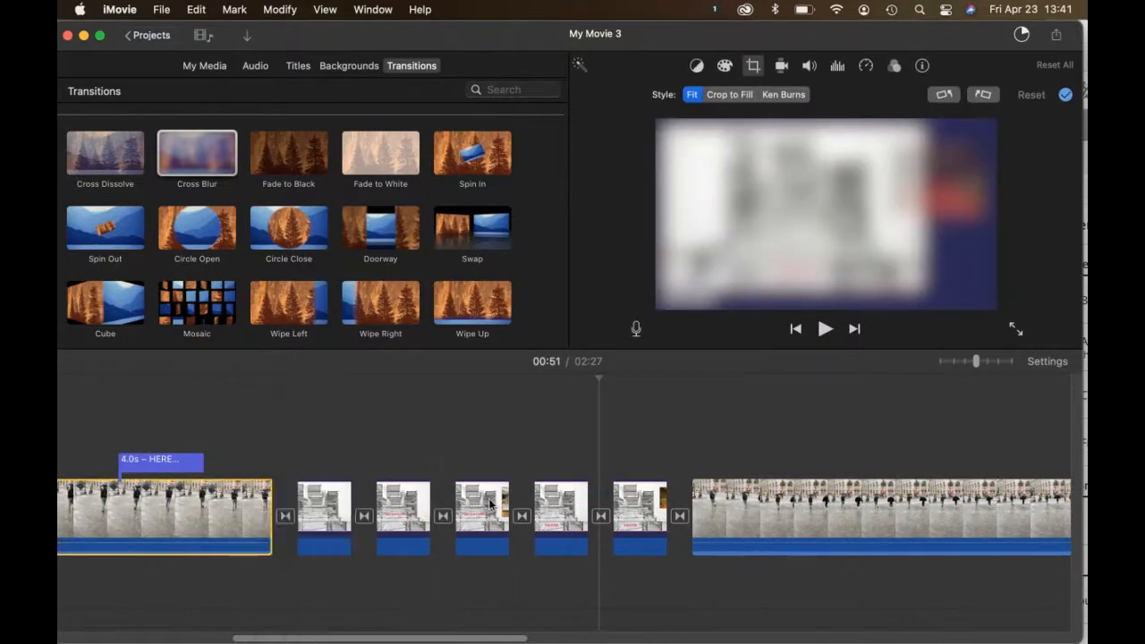
click(335, 502)
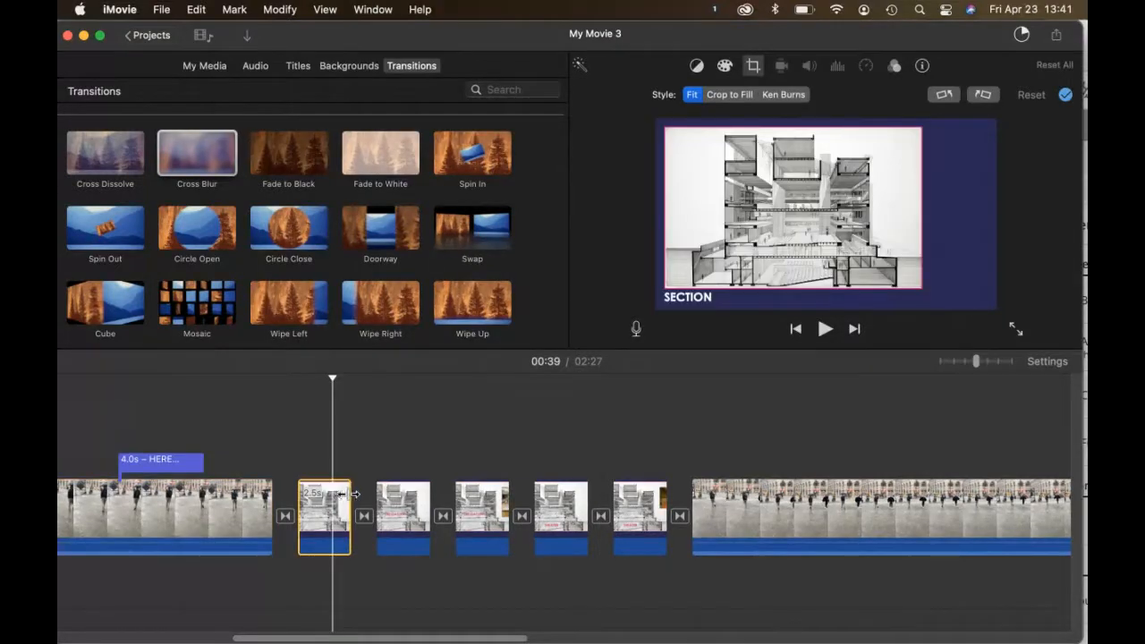
drag(343, 494, 383, 497)
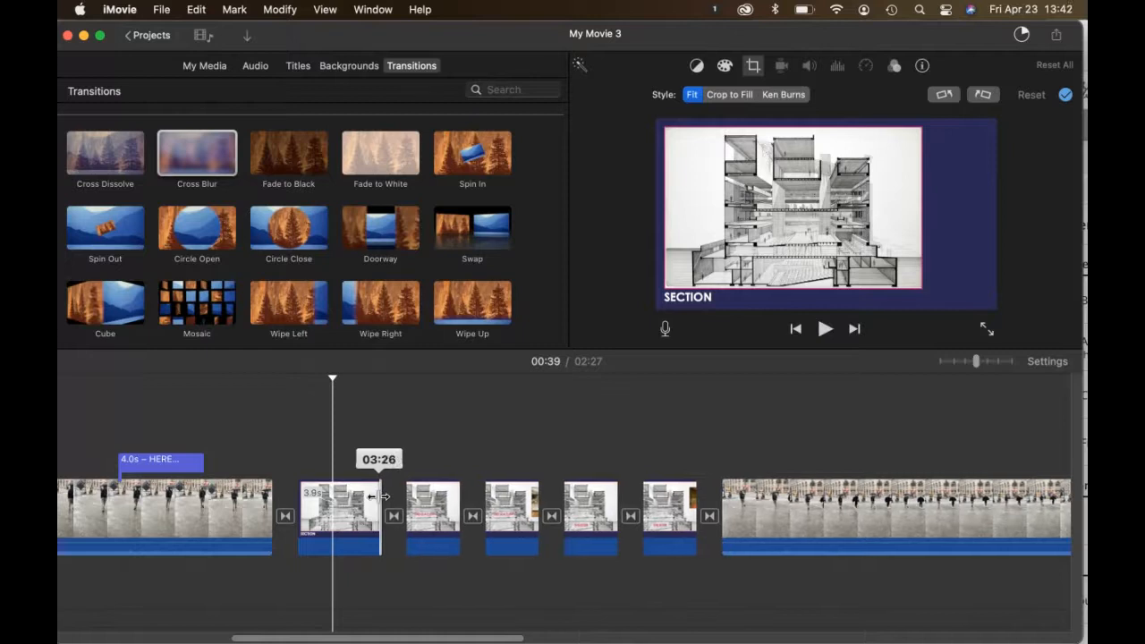
click(445, 490)
drag(465, 491, 472, 491)
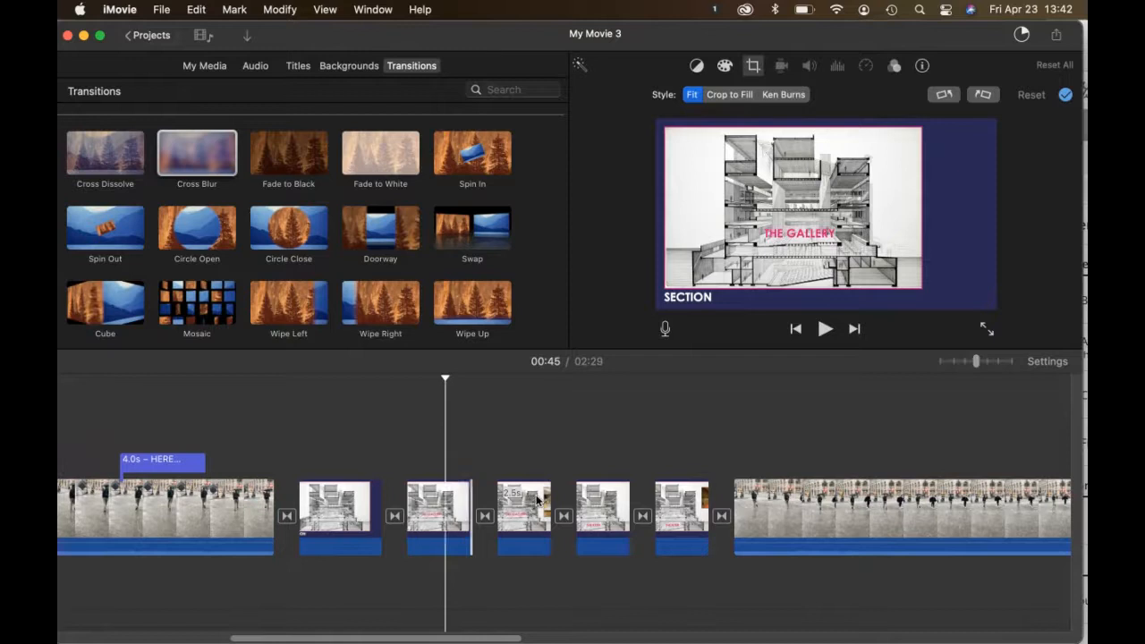
Step: Lengthen the third Section slide to 3.2 seconds, extend the fourth and fifth, and play
click(535, 497)
drag(549, 493, 565, 493)
click(629, 506)
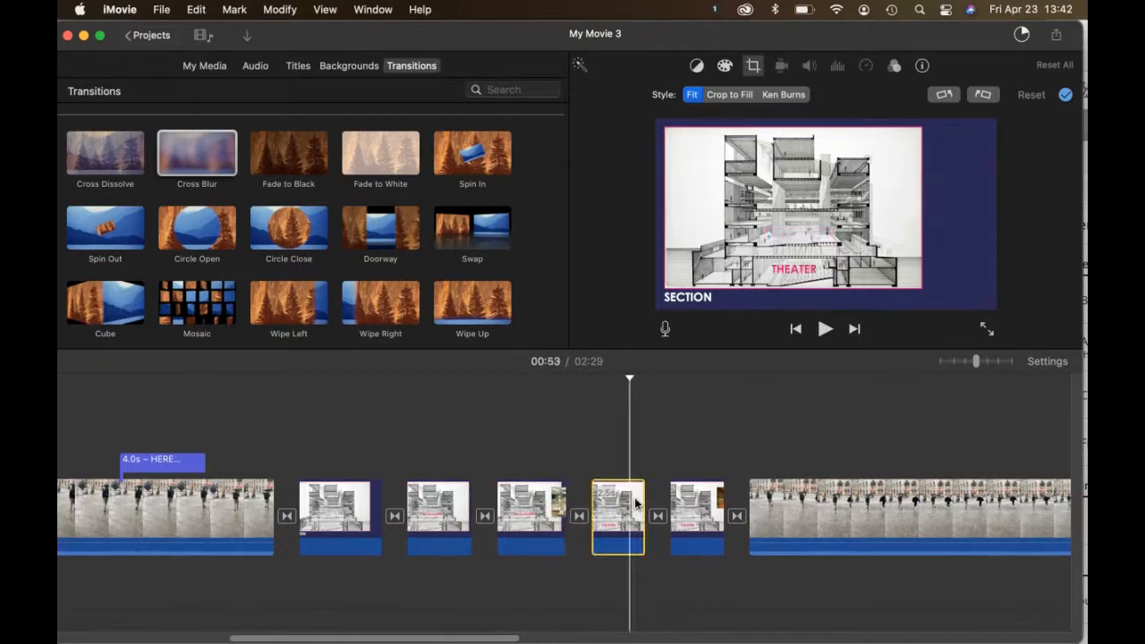
drag(650, 494, 664, 494)
click(719, 501)
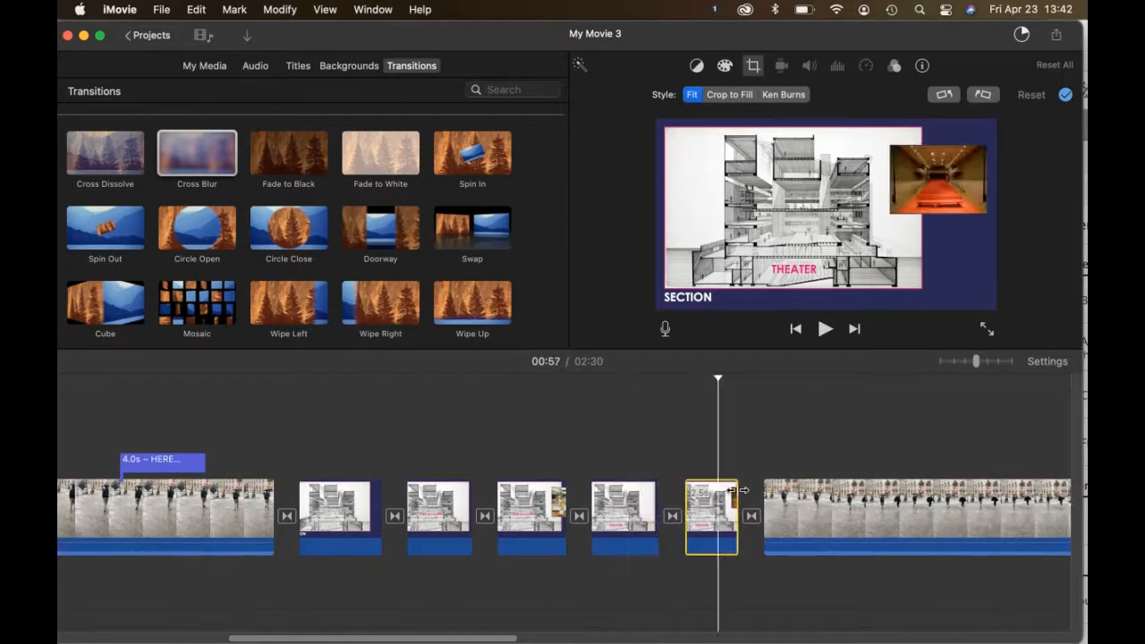
drag(742, 489, 757, 489)
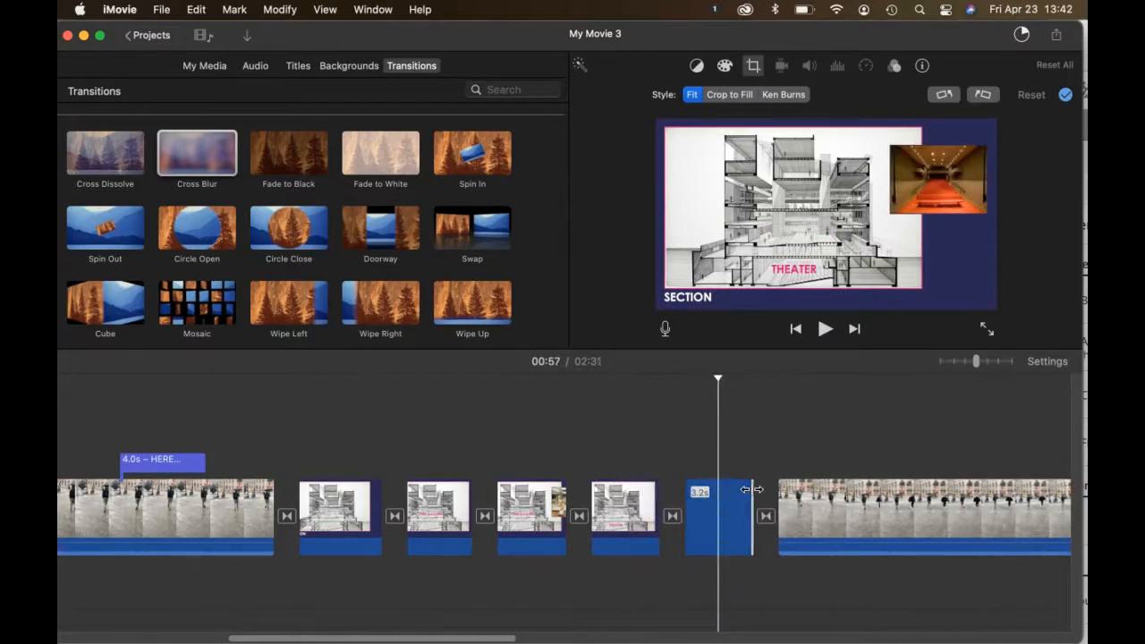
click(246, 505)
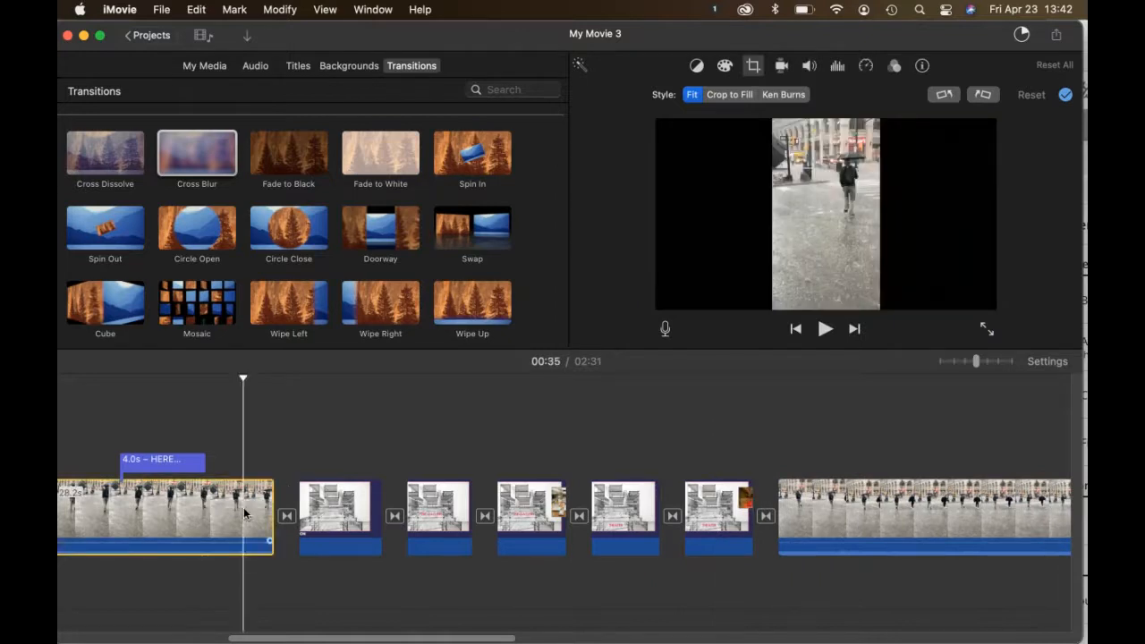
key(space)
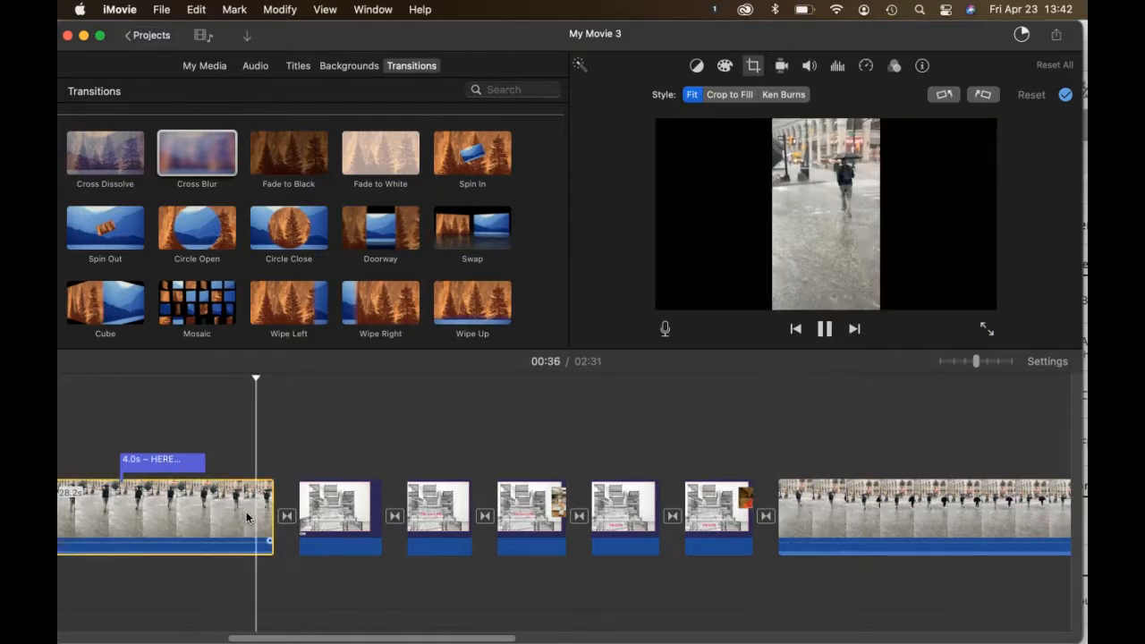
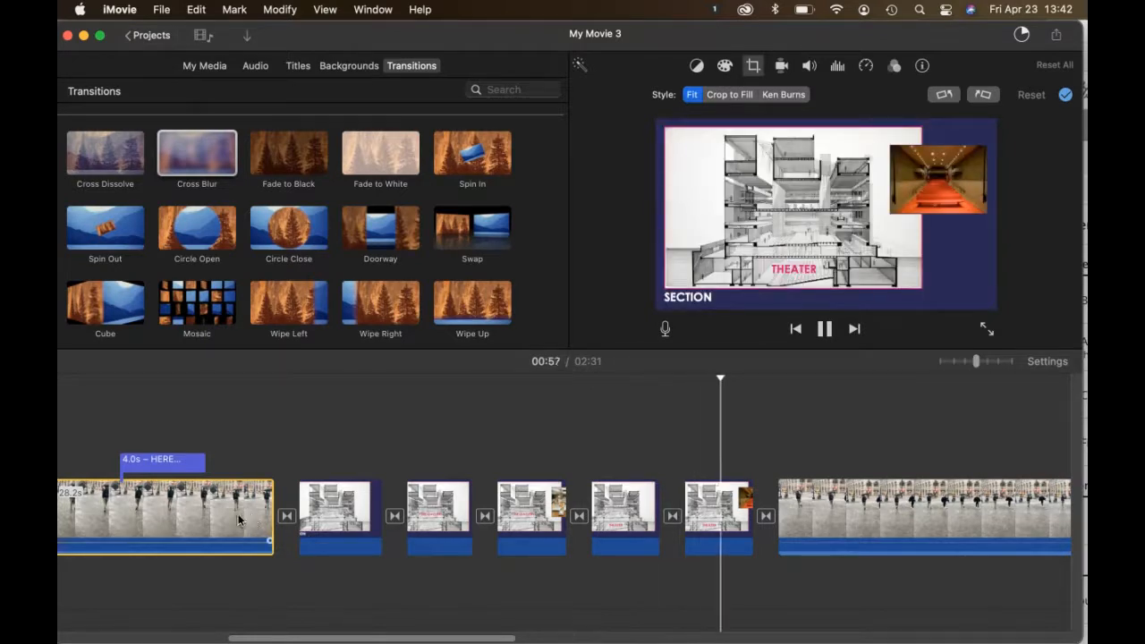
Step: Stop playback and switch the browser from transitions to the Audio Sound Effects library
key(space)
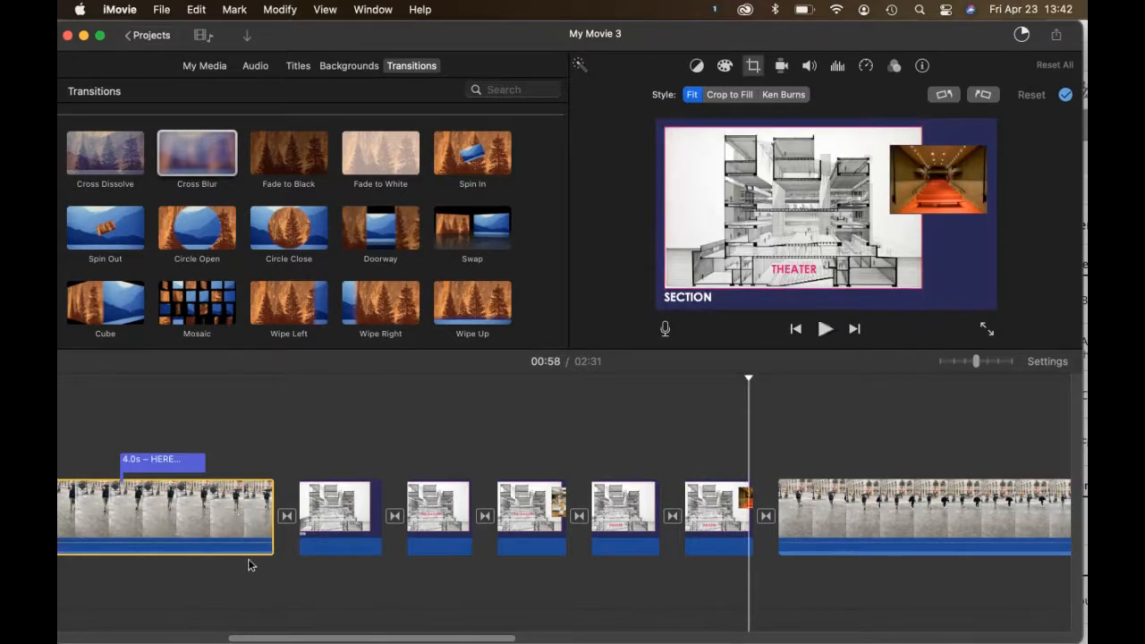
scroll(208, 477, left, 10)
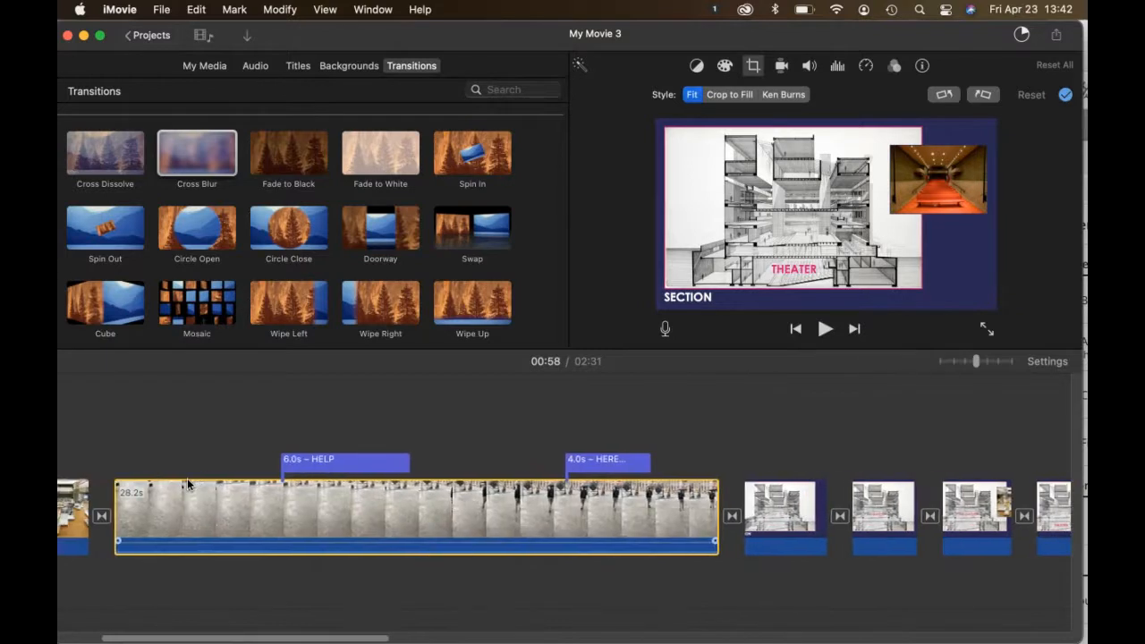
click(256, 66)
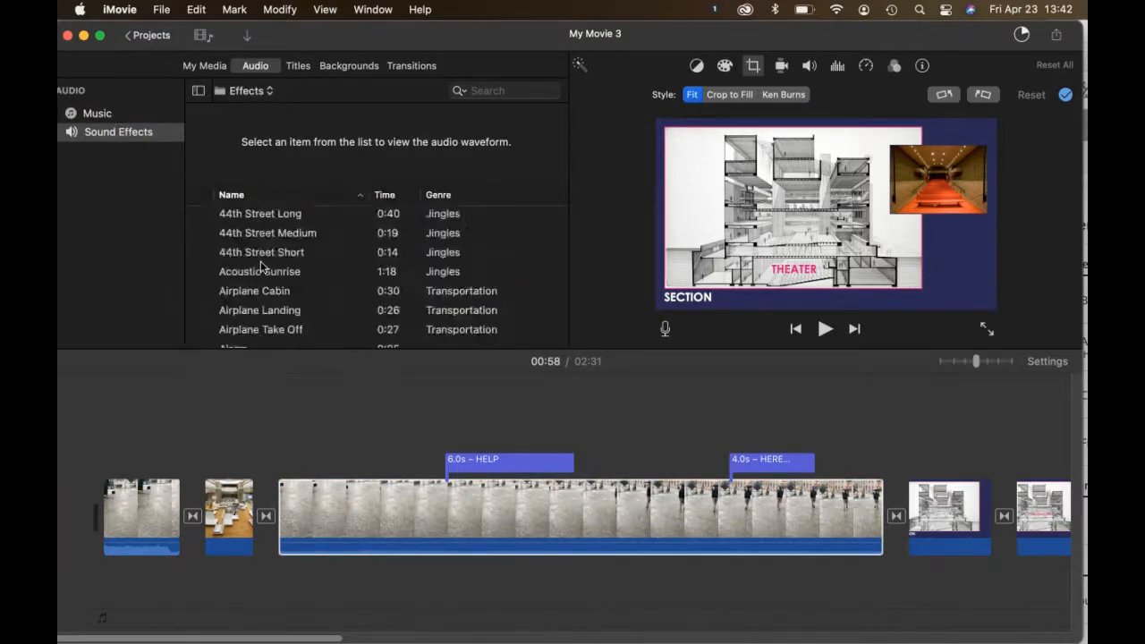
Step: Add the Acoustic Sunrise sound effect under the long rain clip, removing the first misplaced copy
click(260, 268)
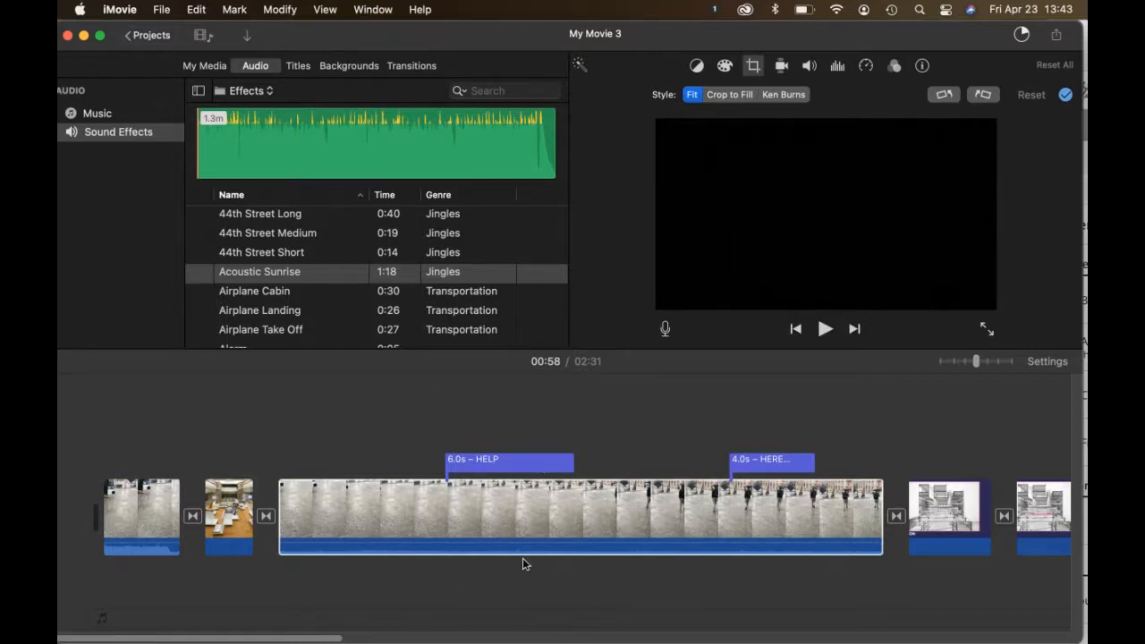
click(280, 280)
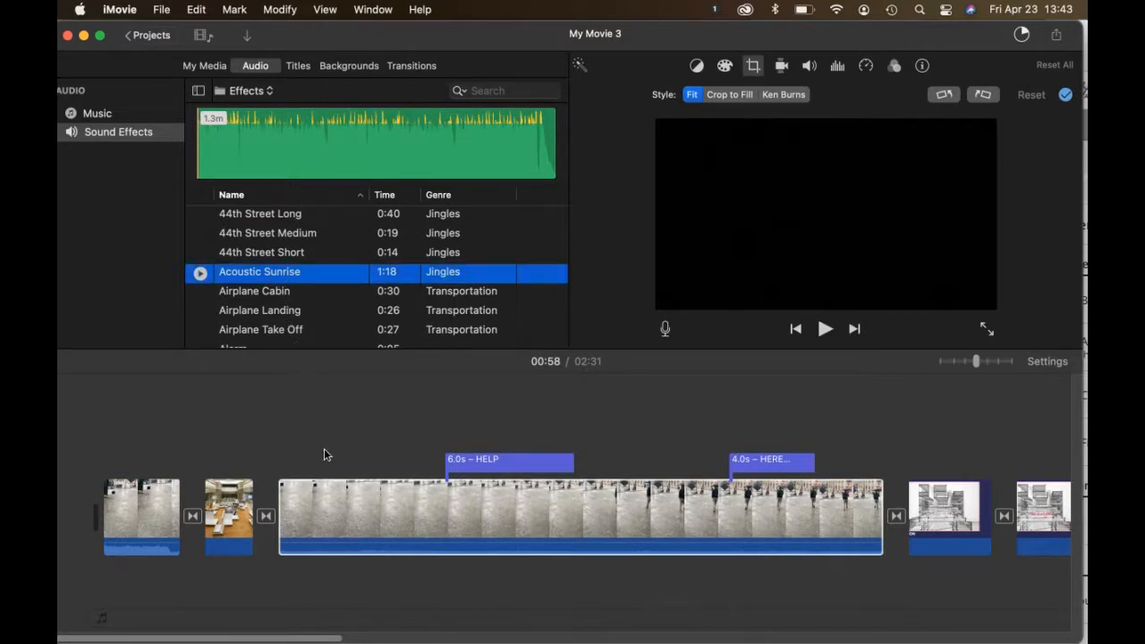
drag(279, 273, 356, 568)
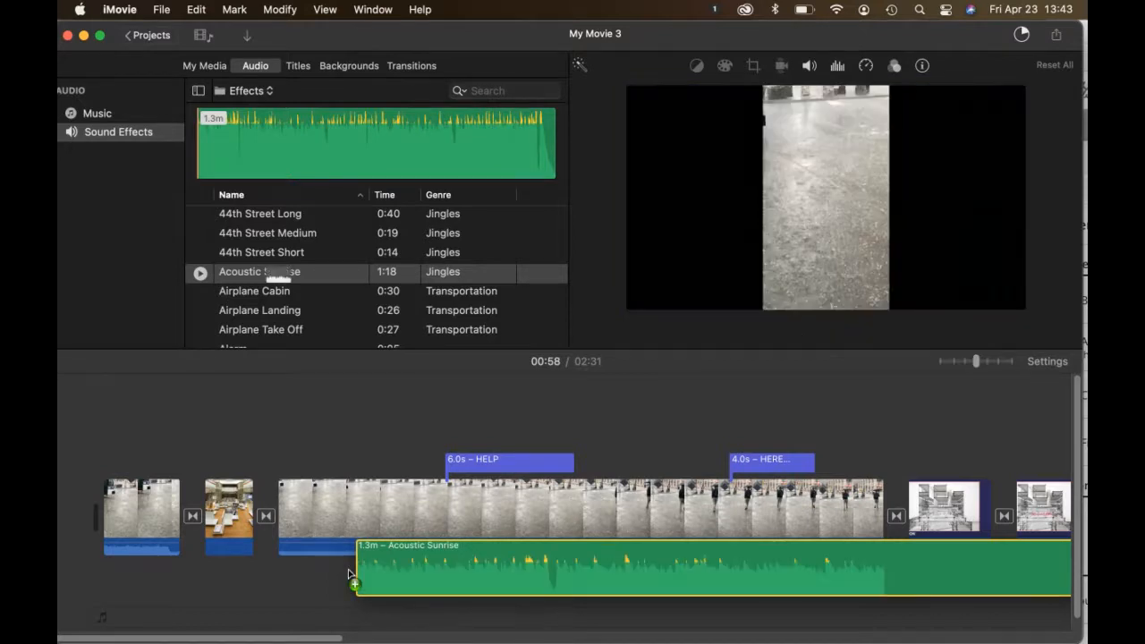
key(Delete)
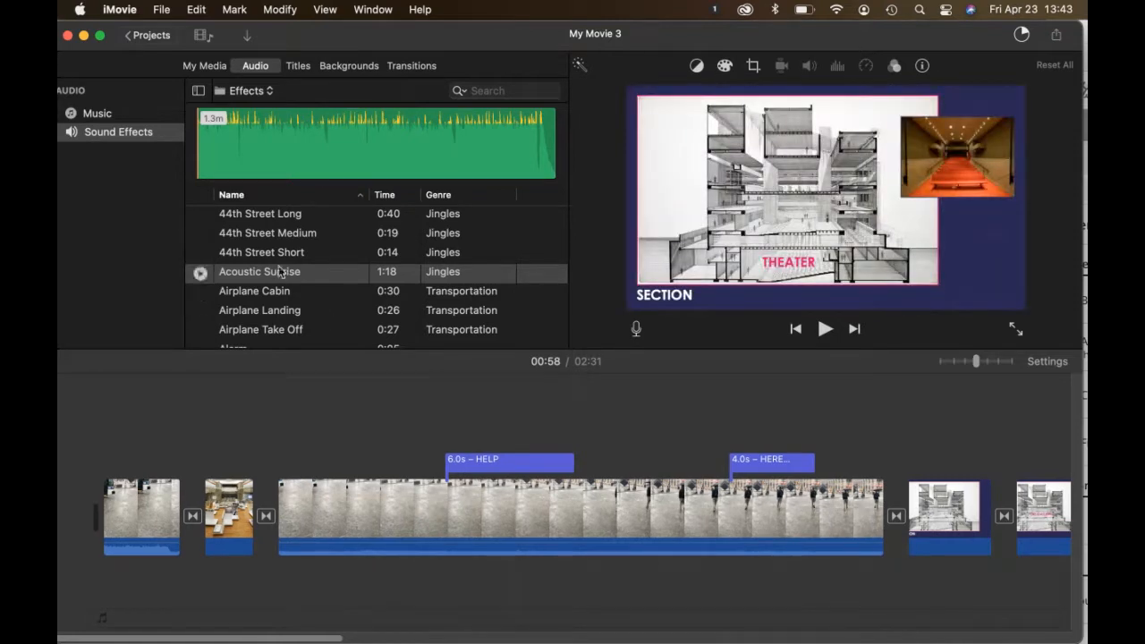
drag(226, 278, 287, 599)
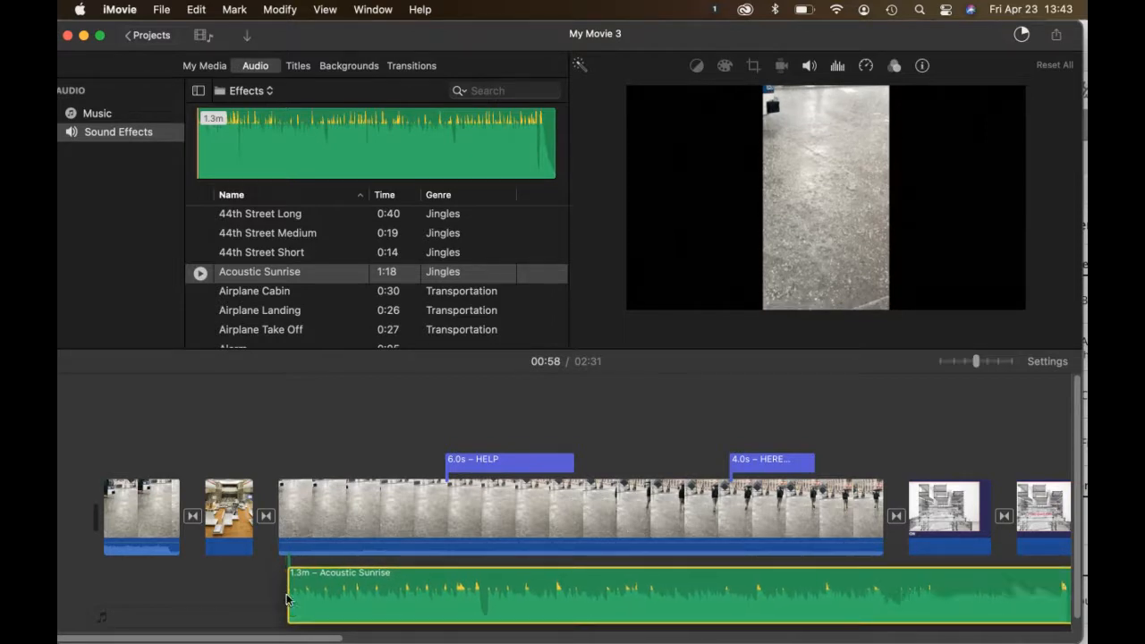
Step: Select the Acoustic Sunrise audio clip and place the playhead at 00:37
click(287, 599)
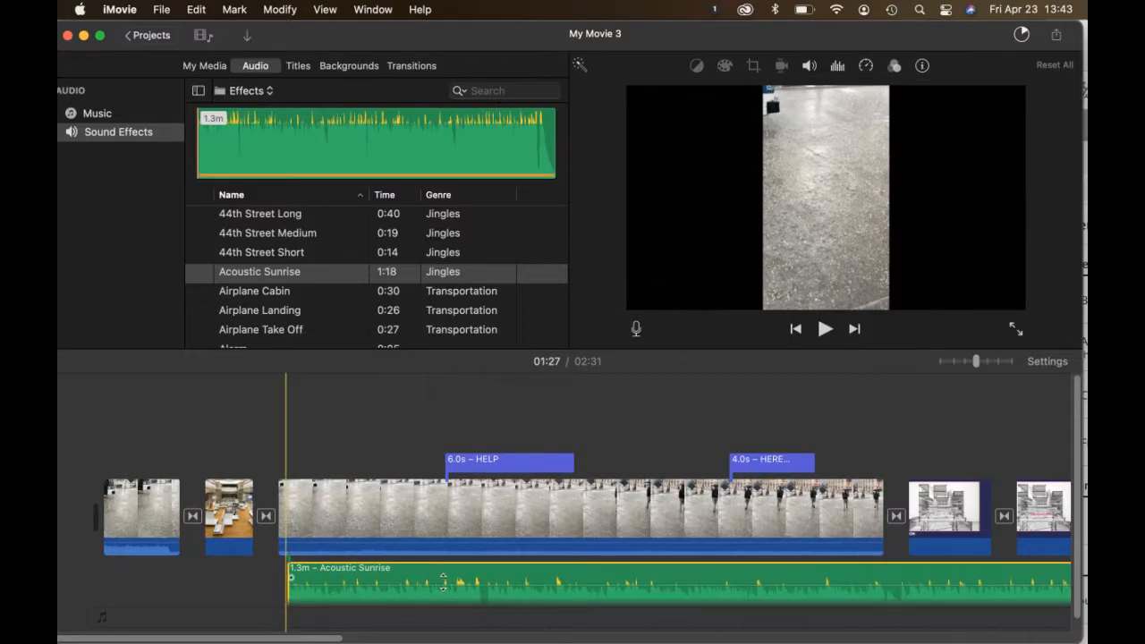
scroll(514, 505, right, 5)
scroll(515, 506, down, 1)
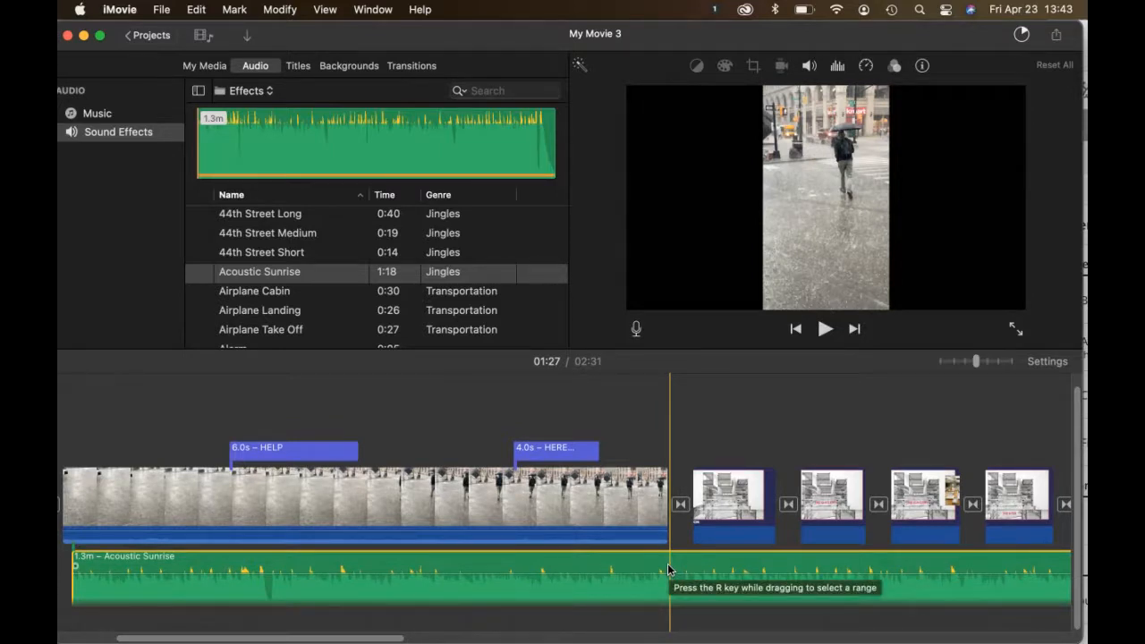
scroll(668, 569, right, 5)
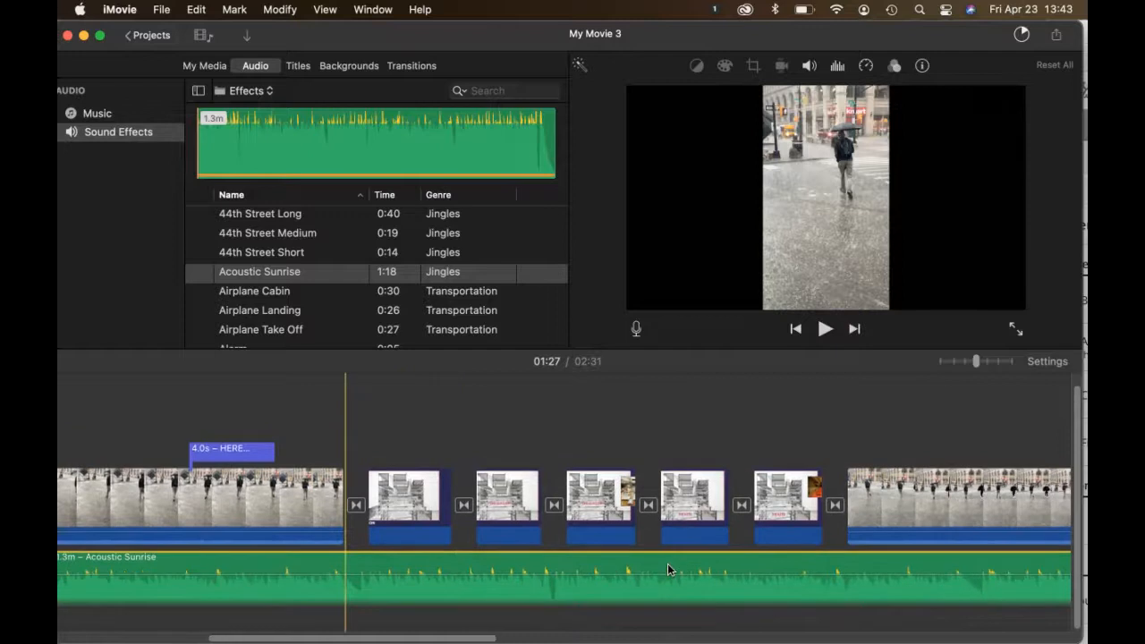
scroll(660, 568, left, 3)
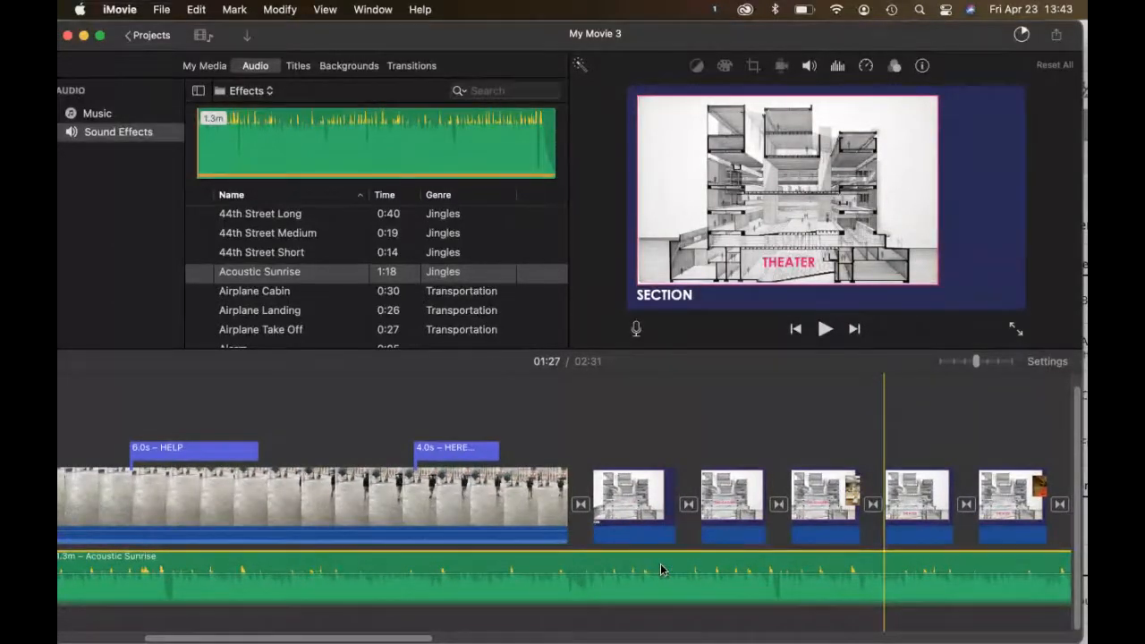
click(573, 582)
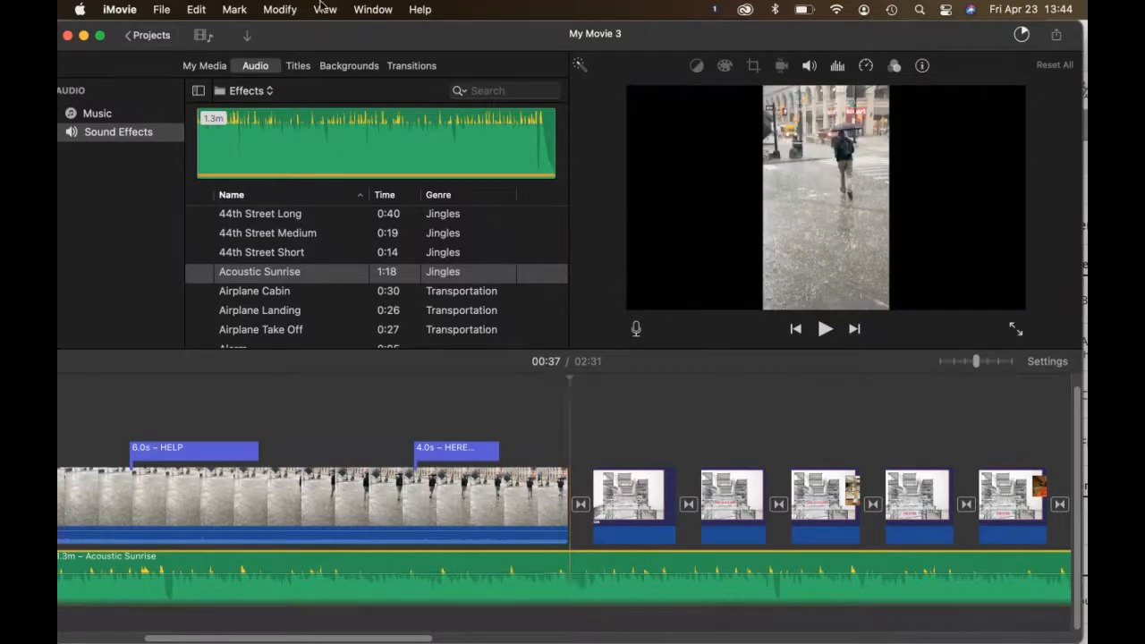
Step: Split Acoustic Sunrise at 00:37 with Modify > Split Clip and delete the 50.6s remainder
click(280, 10)
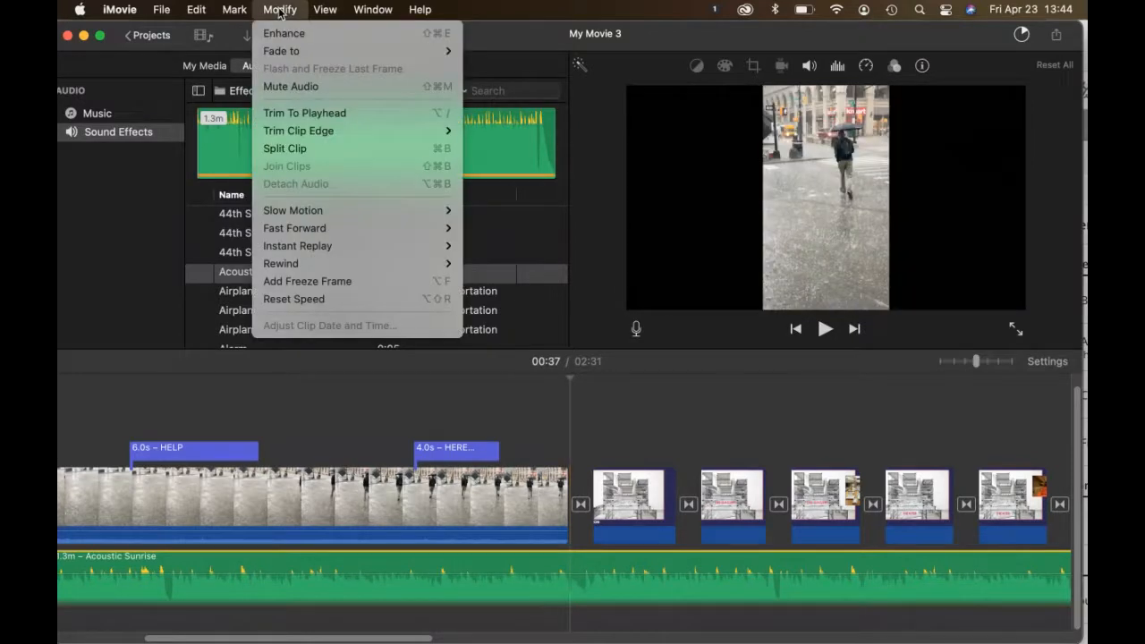
click(298, 148)
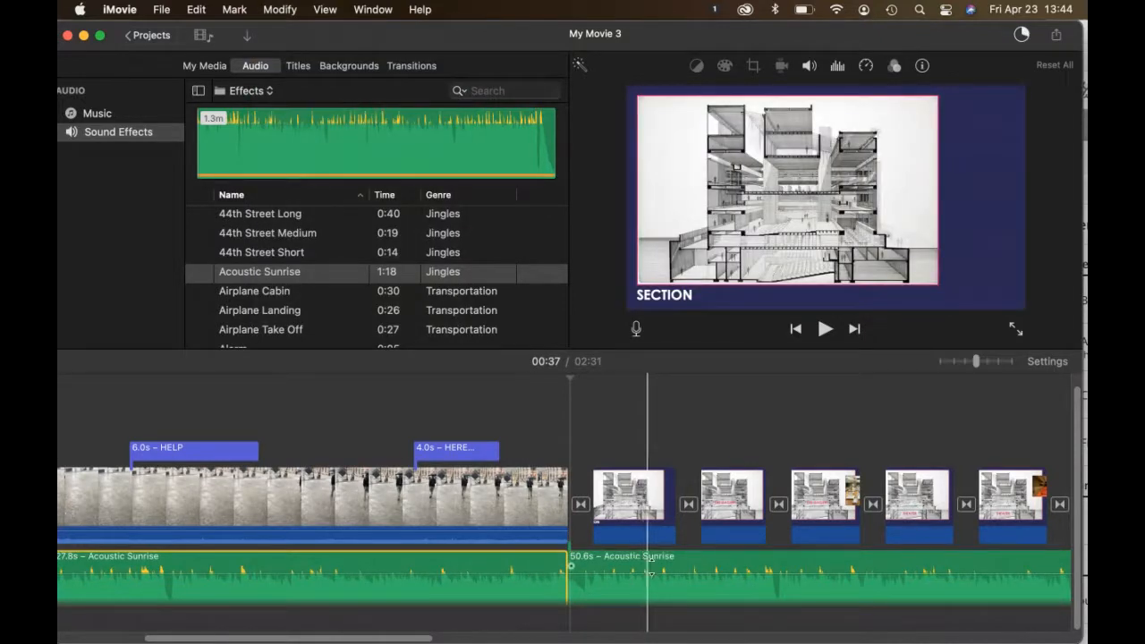
click(691, 564)
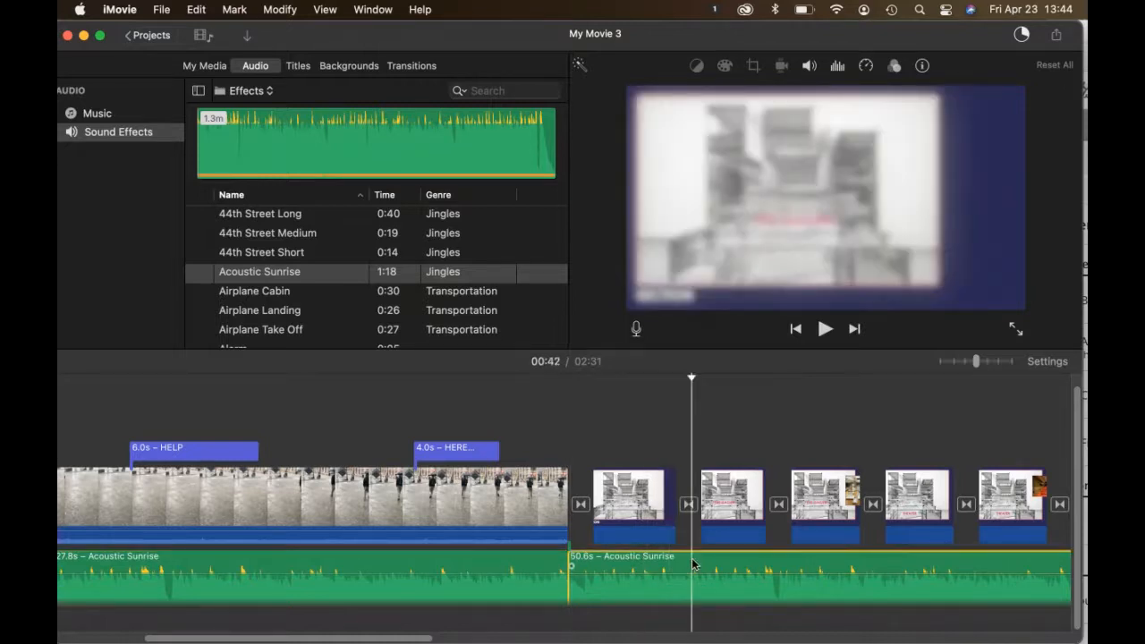
key(Delete)
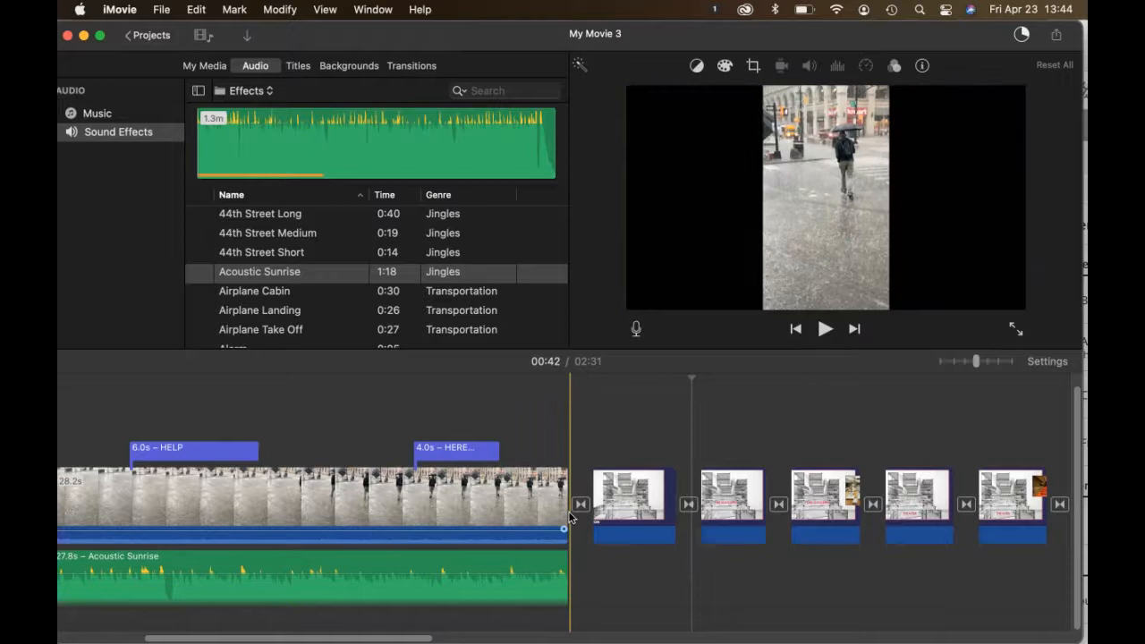
Step: Play the movie from the beginning to check the soundtrack
scroll(569, 517, left, 5)
scroll(570, 517, left, 2)
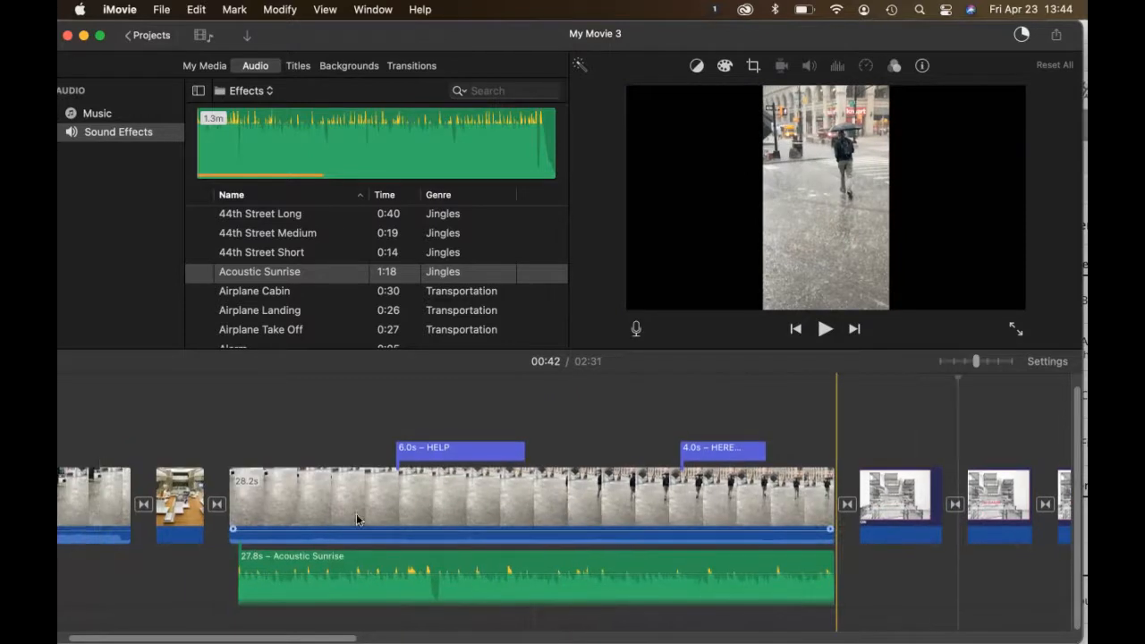
click(102, 510)
key(space)
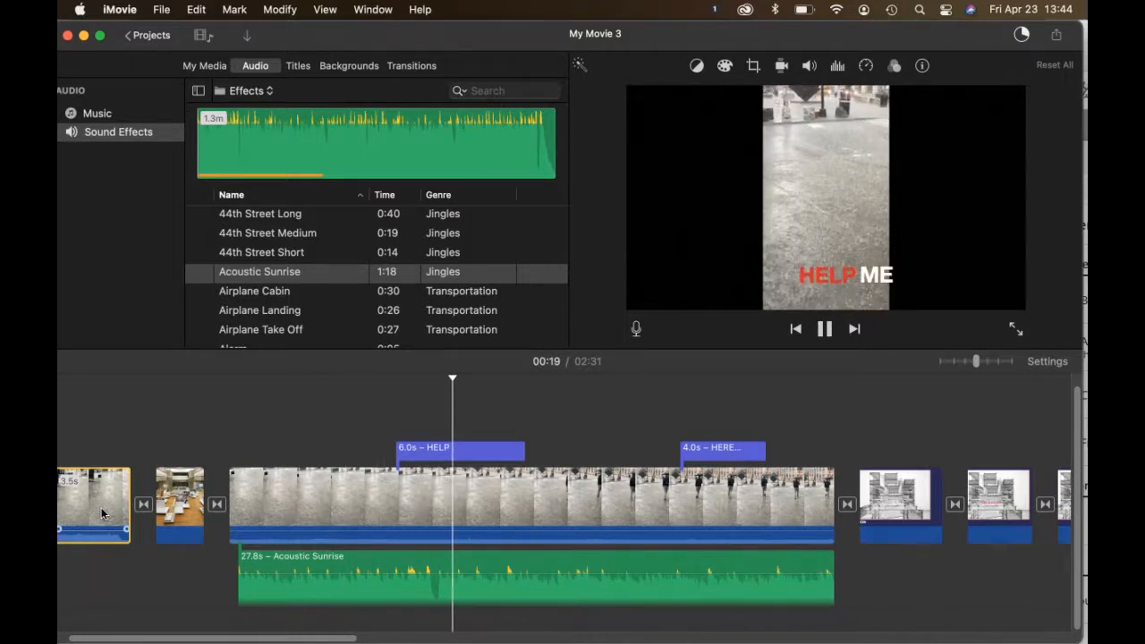
Step: Stop playback and shift the 27.8s Acoustic Sunrise clip slightly earlier
key(space)
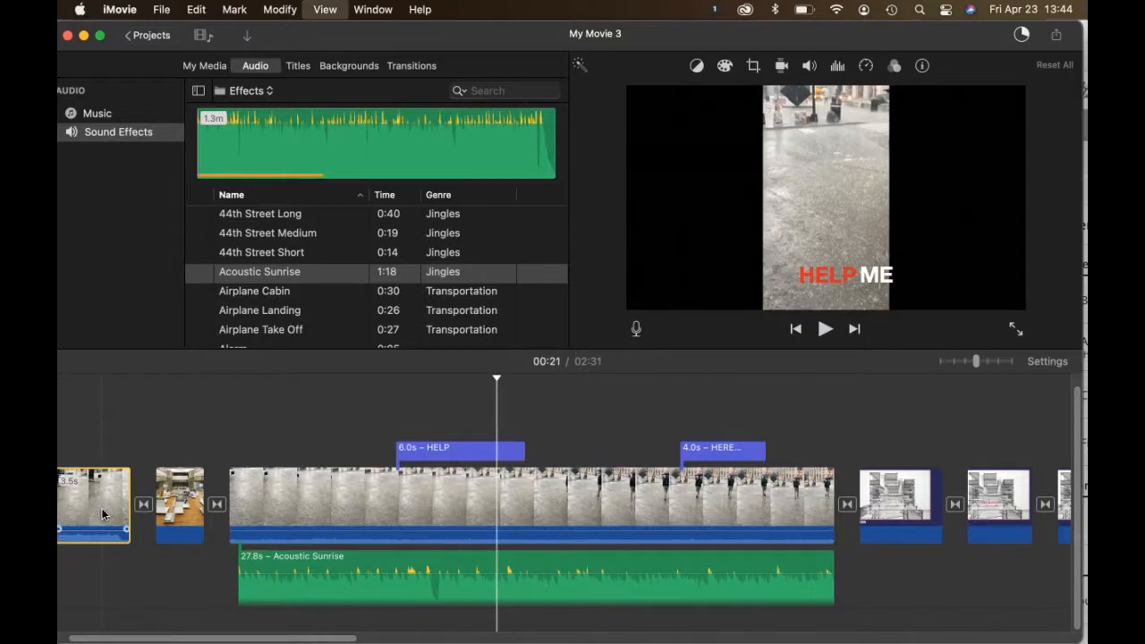
click(250, 561)
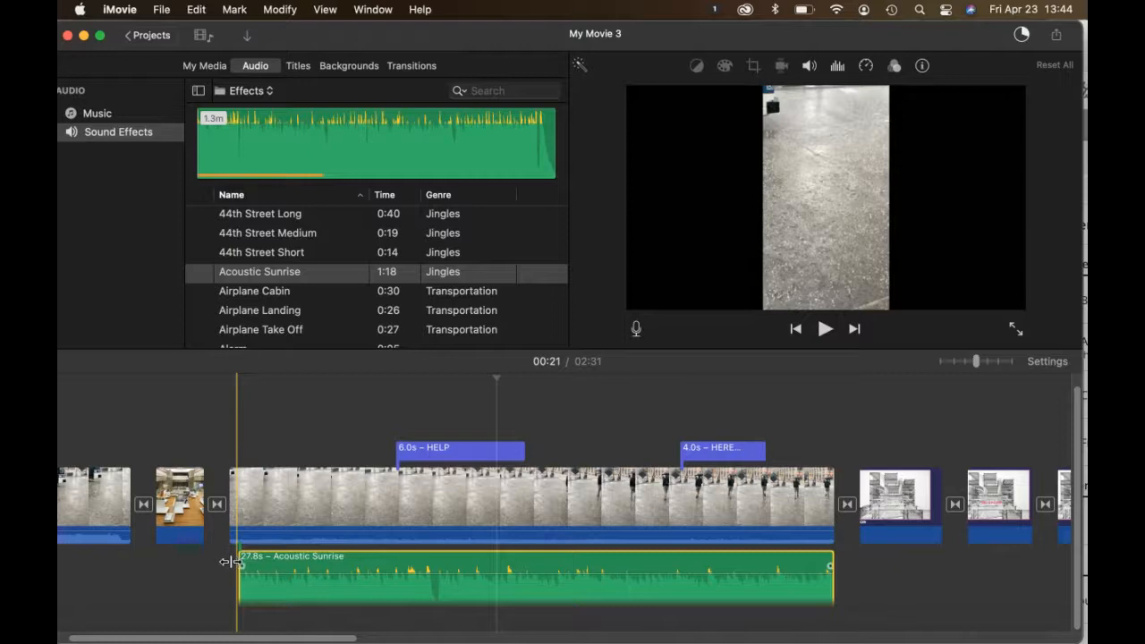
drag(229, 562, 231, 565)
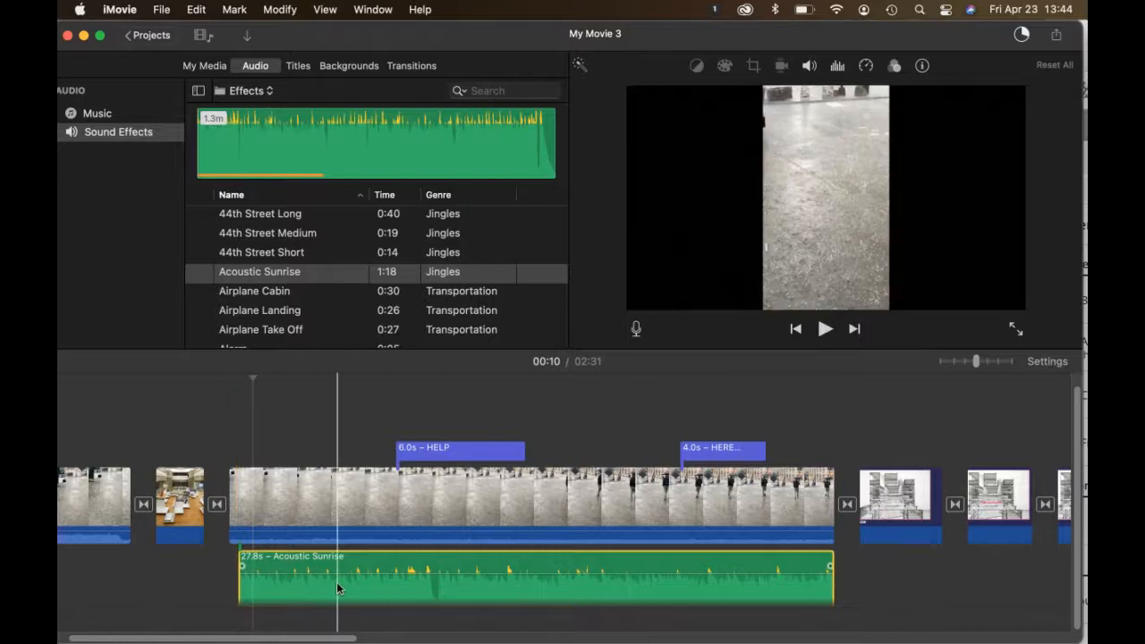
mouse_move(299, 583)
mouse_down()
mouse_move(290, 588)
mouse_move(364, 585)
mouse_move(287, 585)
mouse_move(316, 584)
mouse_move(311, 577)
mouse_up()
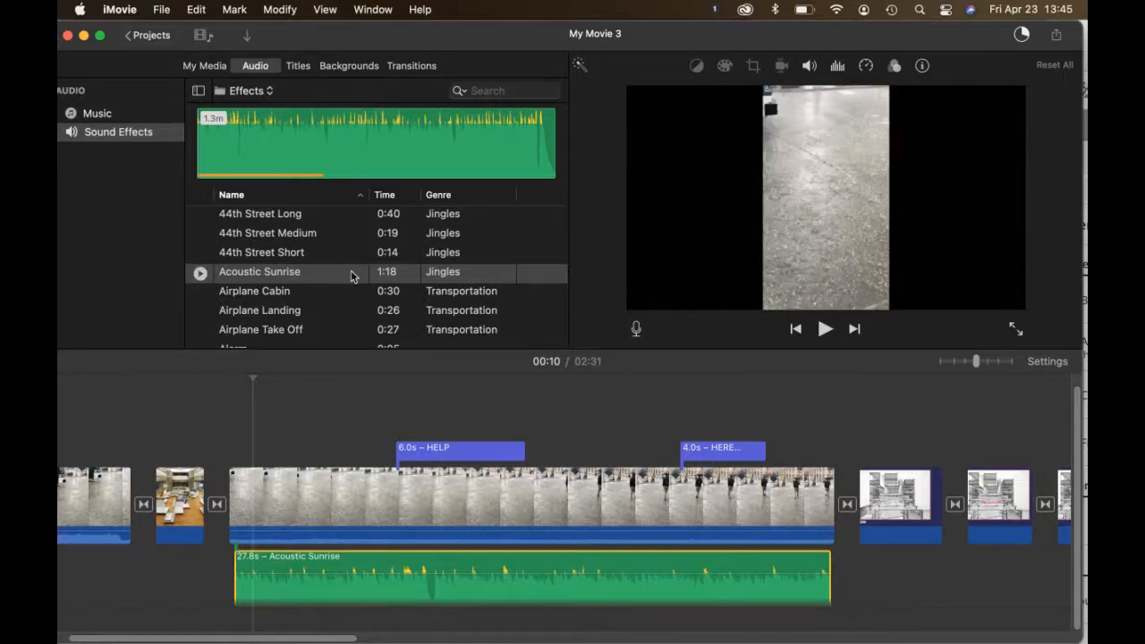
Step: Preview the Airplane Take Off sound effect and deselect the Acoustic Sunrise clip
click(272, 331)
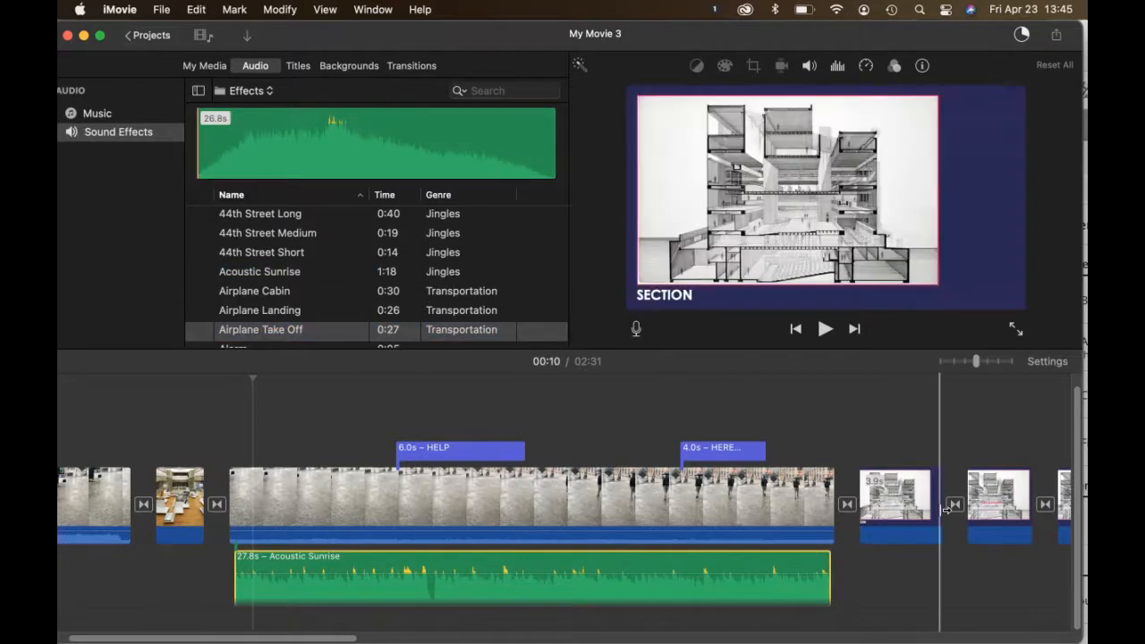
scroll(945, 510, right, 10)
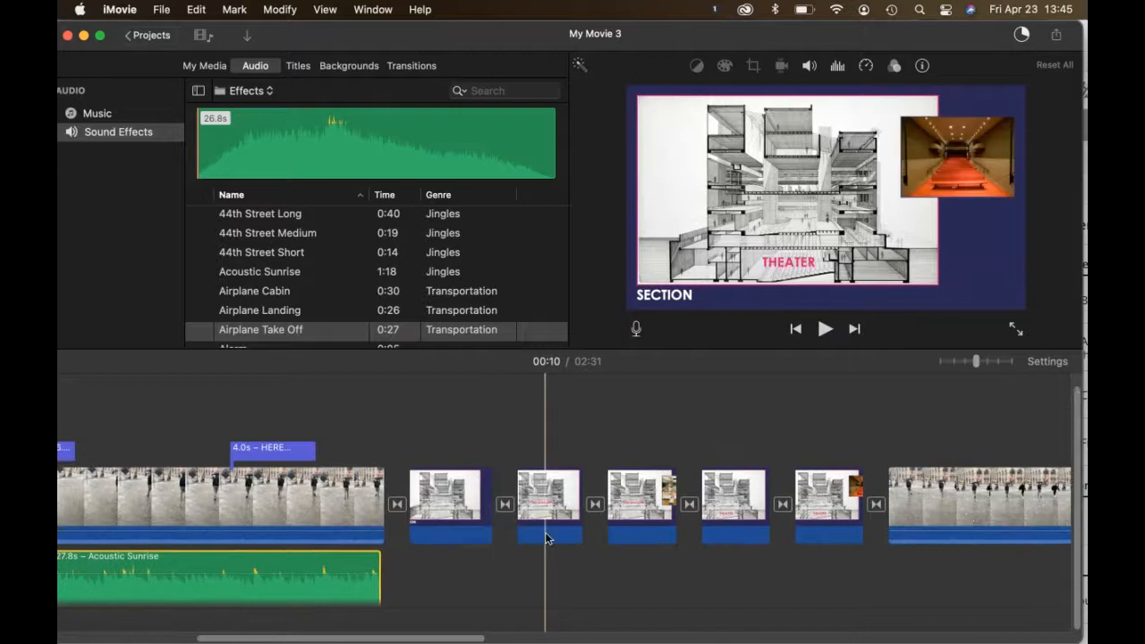
click(409, 517)
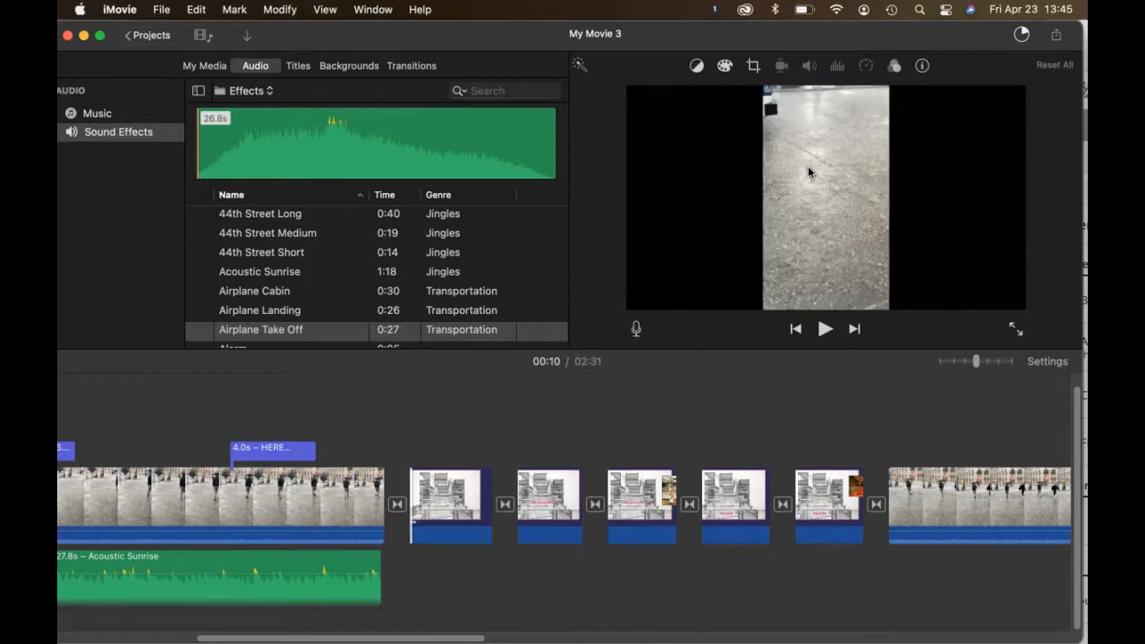
Step: Set the voiceover input to Built-in Microphone, raise the volume slightly, and start at the first SECTION slide
click(636, 329)
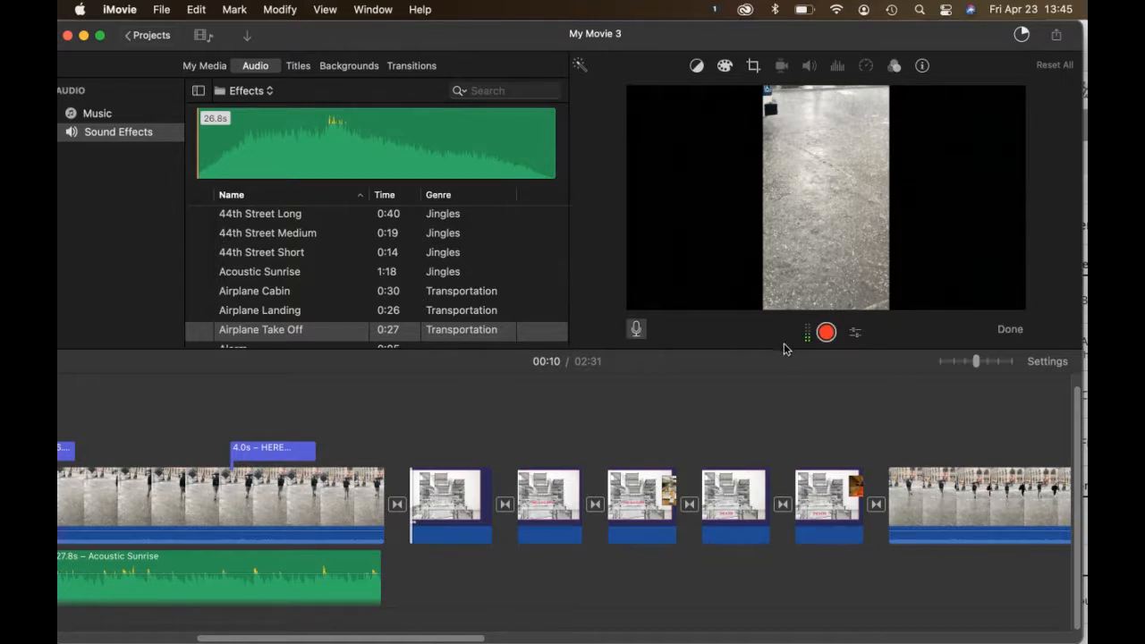
click(856, 335)
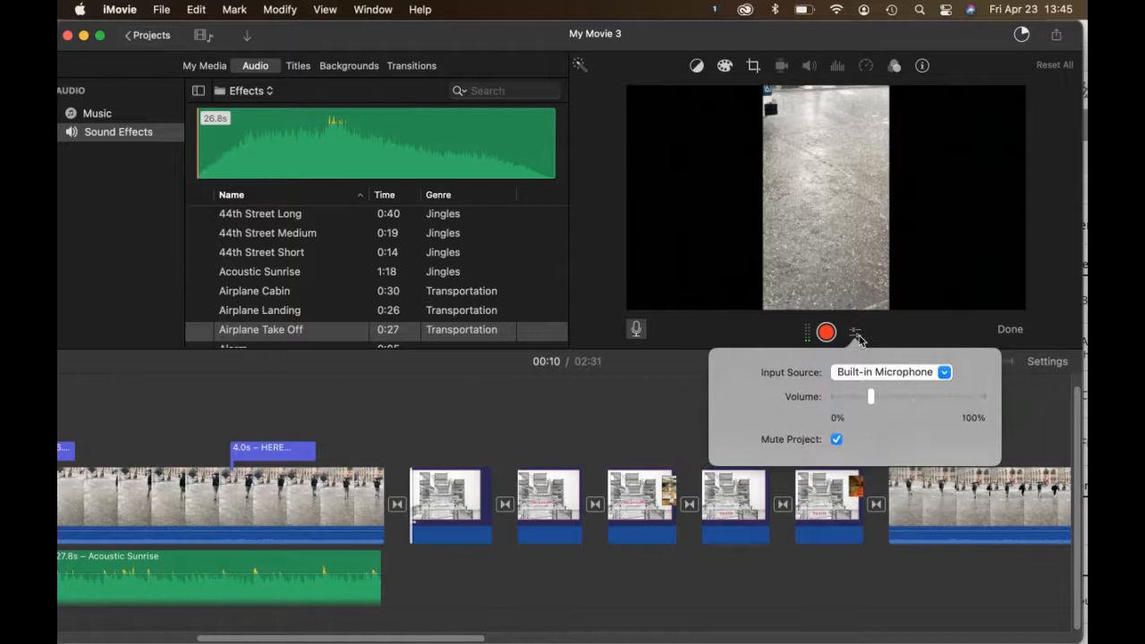
click(944, 373)
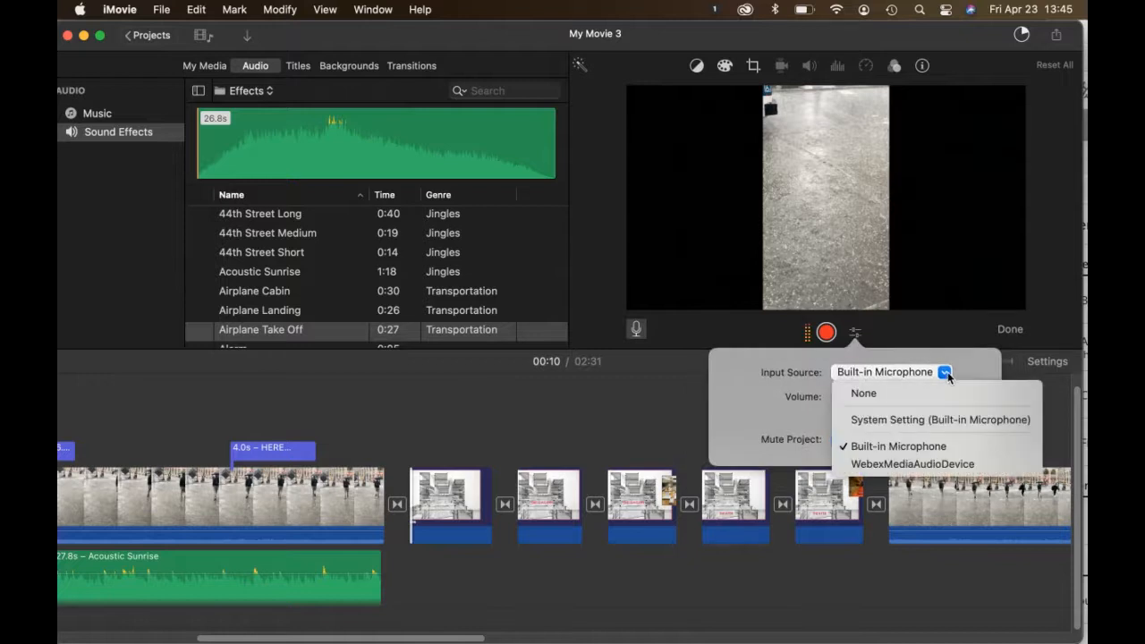
click(947, 454)
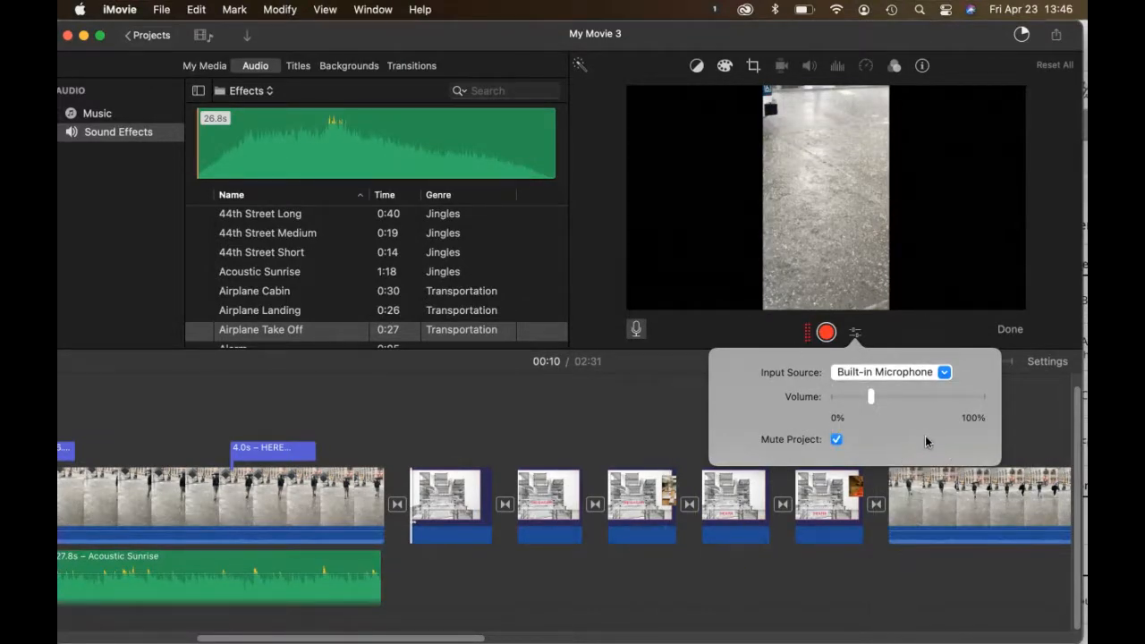
drag(876, 396, 902, 398)
click(676, 404)
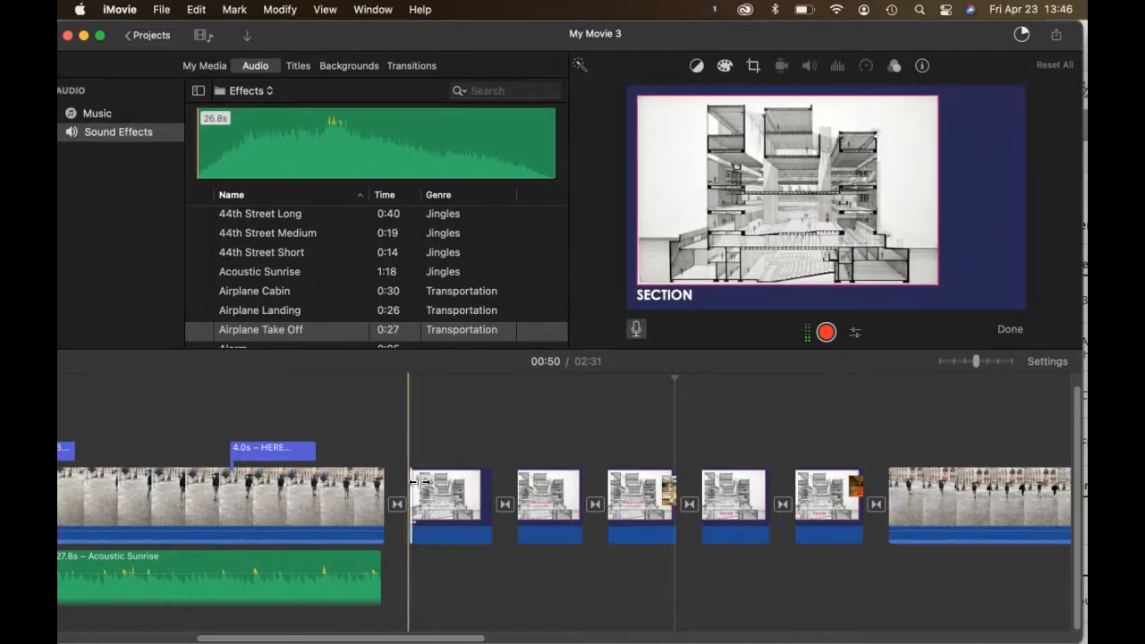
click(426, 483)
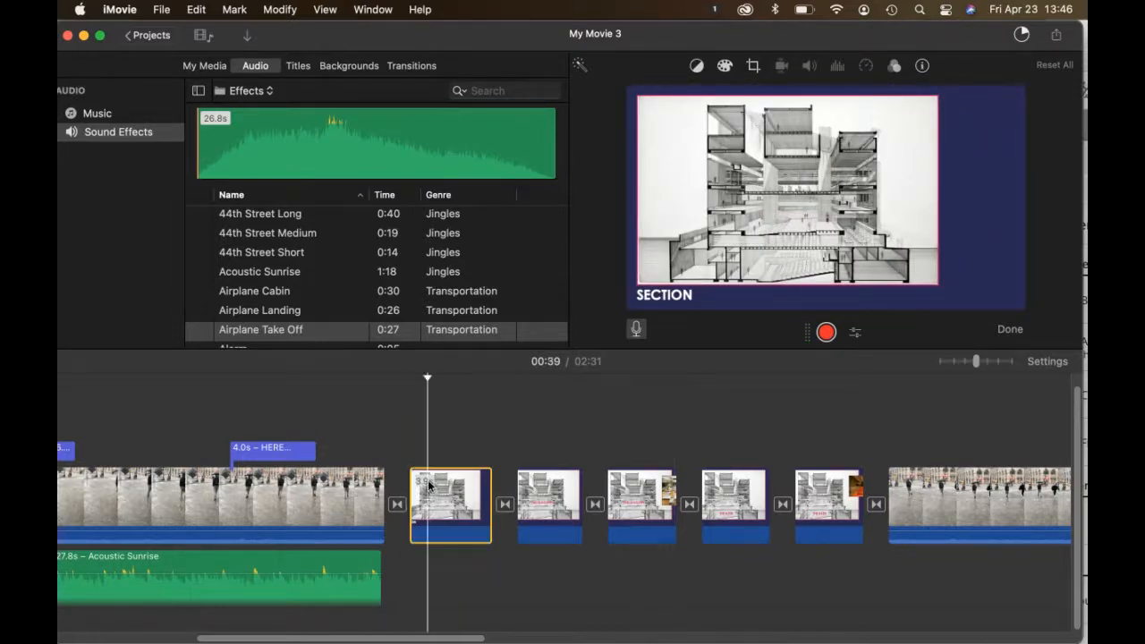
Step: Record an 18-second voiceover under the SECTION slides and play it back from the rain clip
click(825, 333)
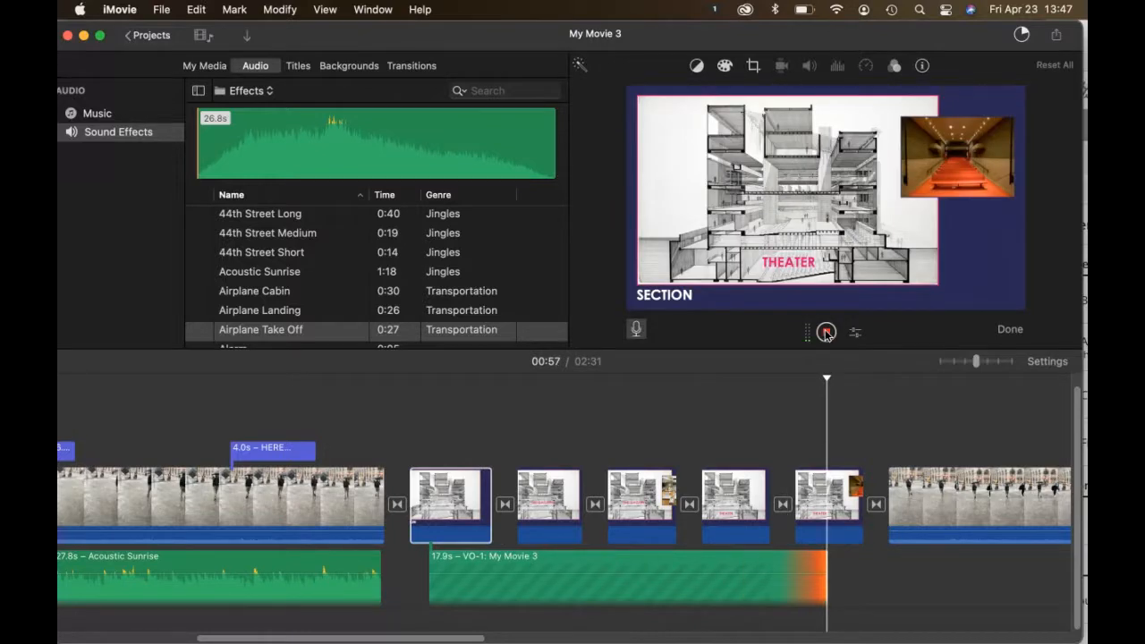
click(825, 332)
click(424, 526)
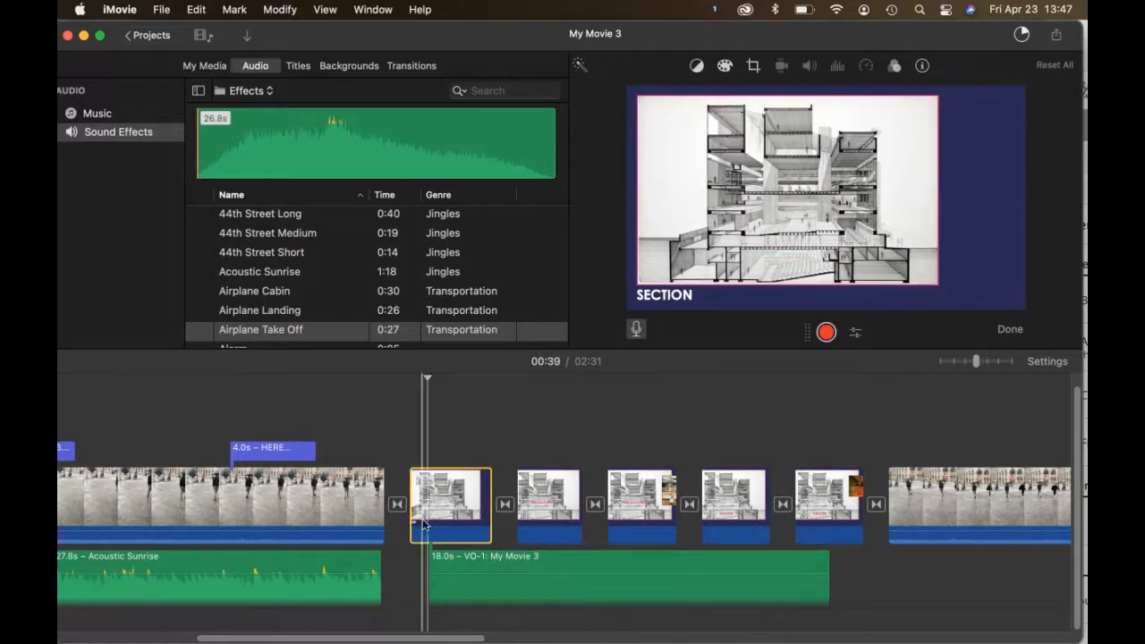
click(356, 517)
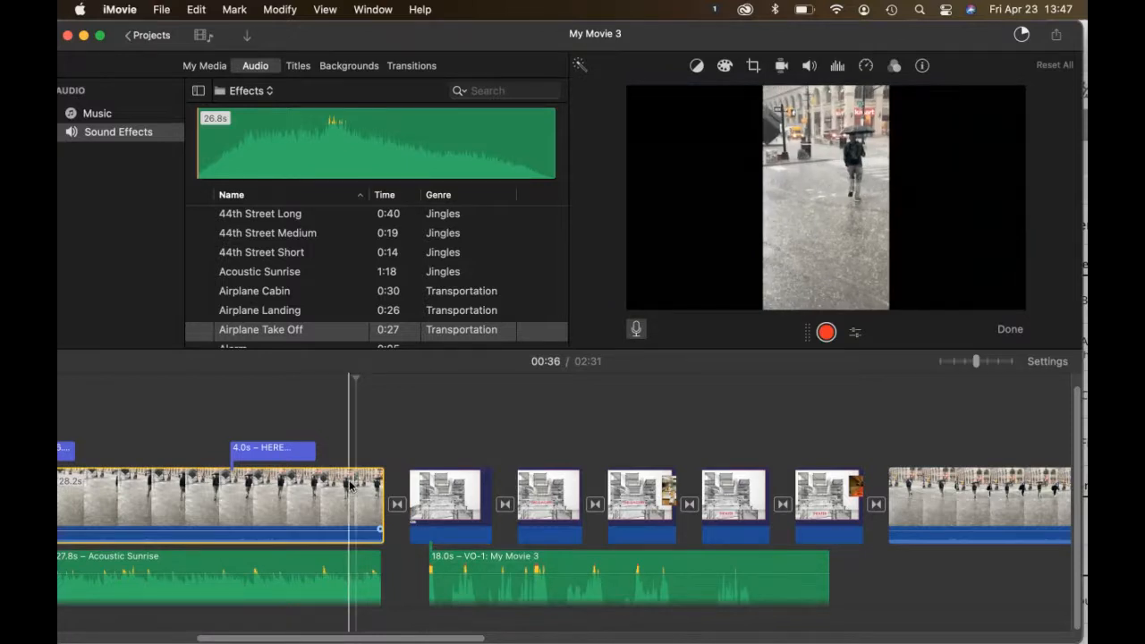
key(space)
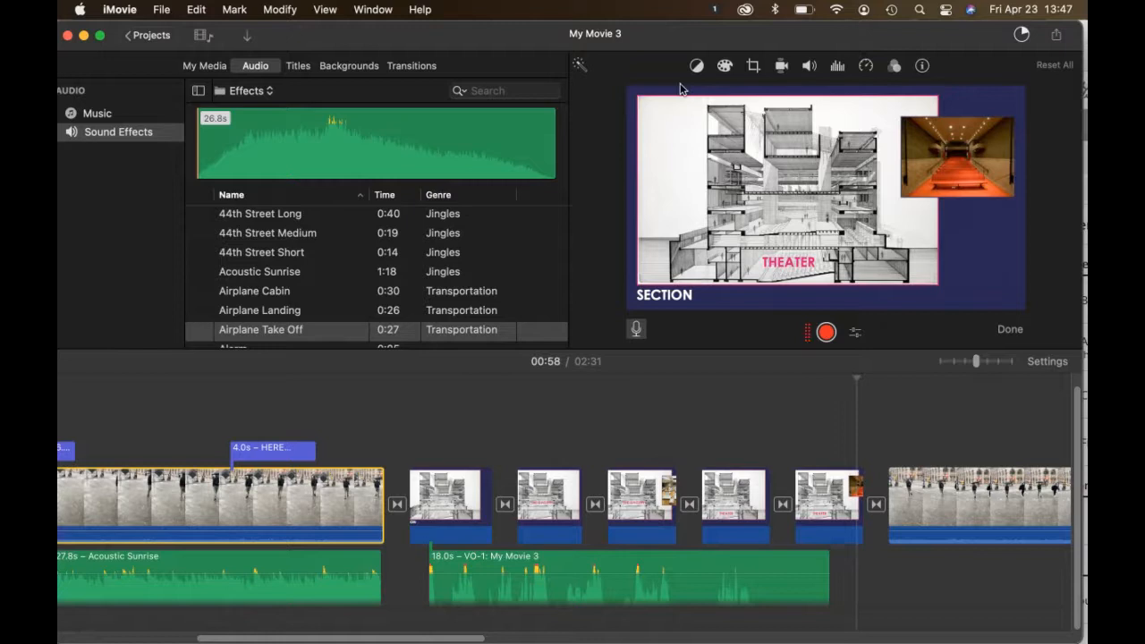
Step: Move the iMovie window aside and bring the Google Chrome Blackboard Collaborate session to the front
drag(698, 39, 717, 338)
drag(805, 229, 796, 207)
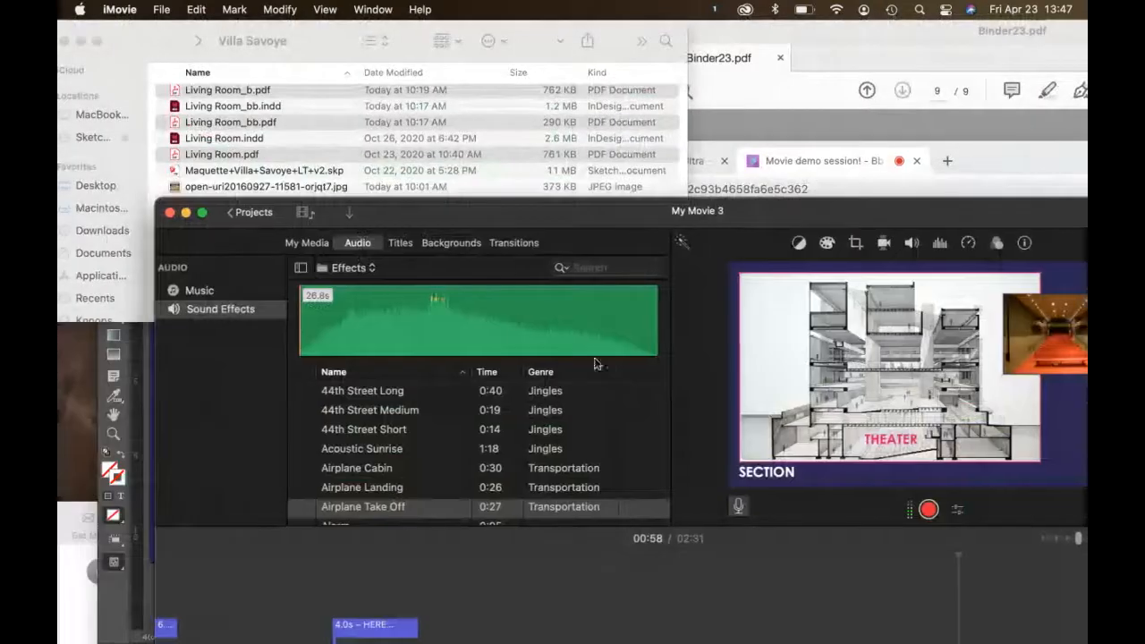
mouse_move(241, 632)
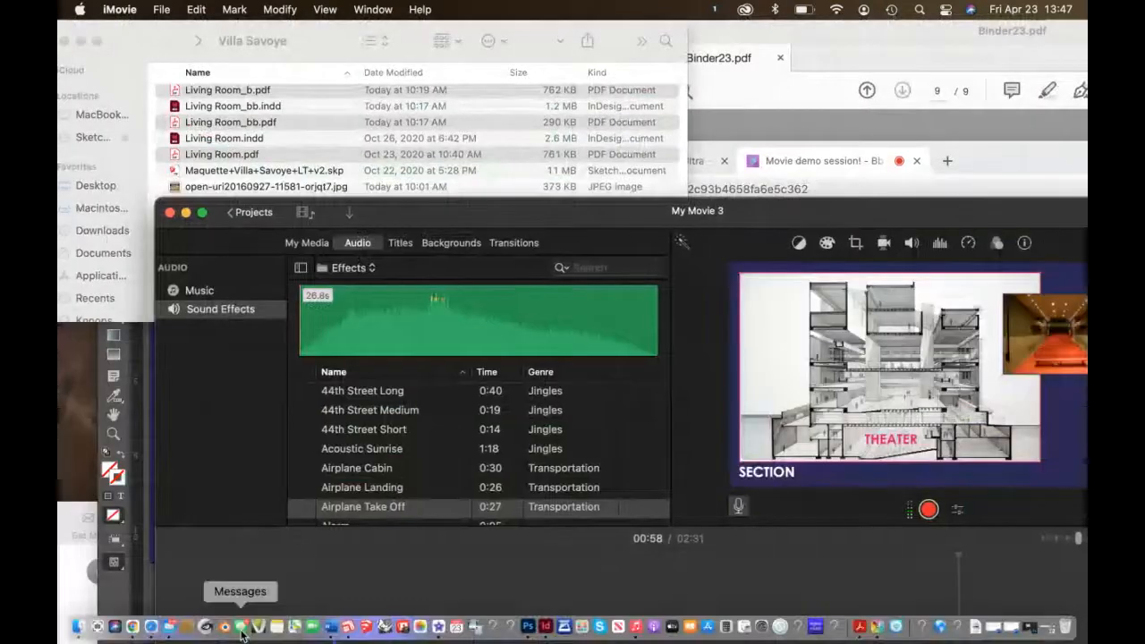
click(139, 630)
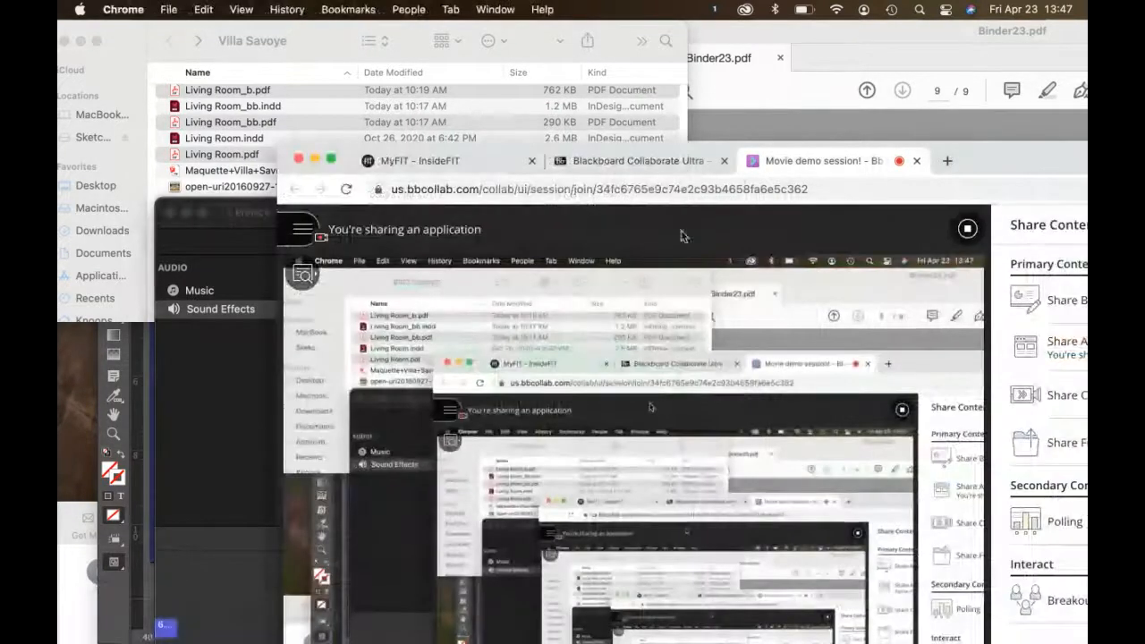